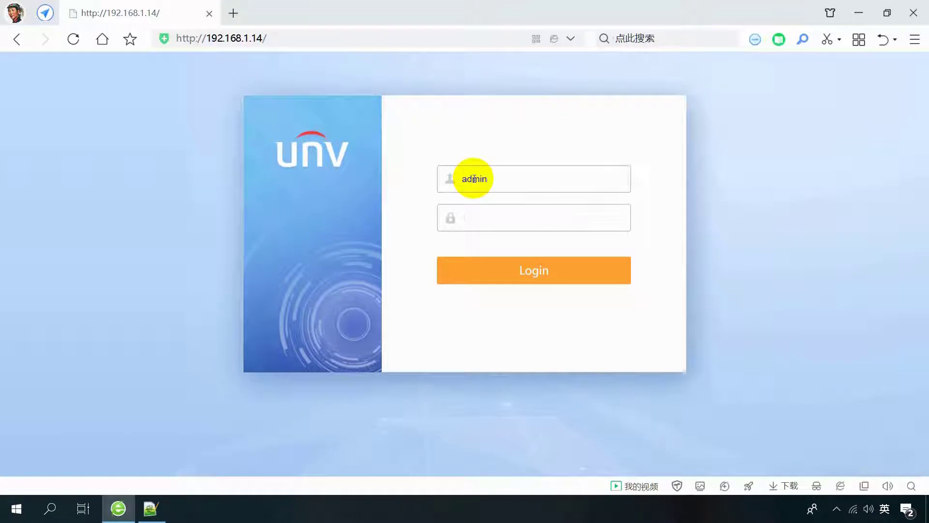
Log in to the ADU8612-E web interface and dismiss the browser's prompt bar.
text(12345)
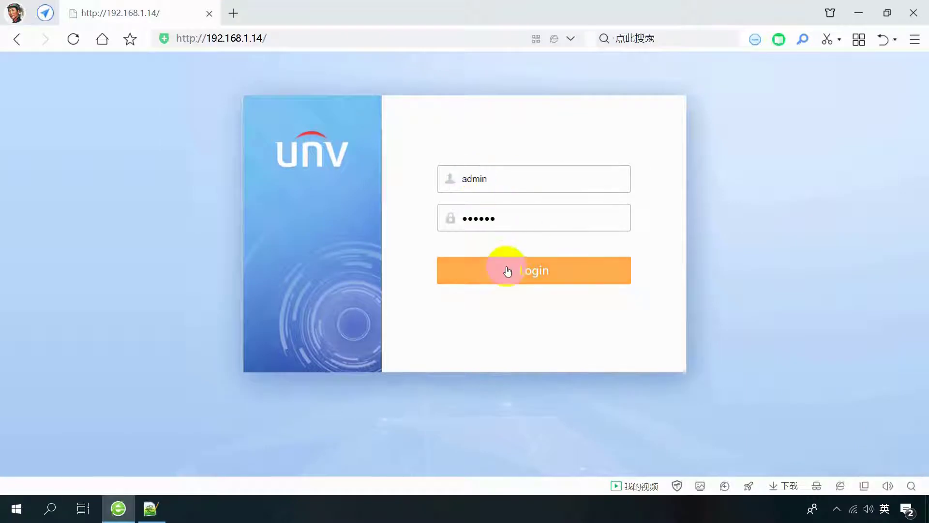
click(504, 270)
click(913, 66)
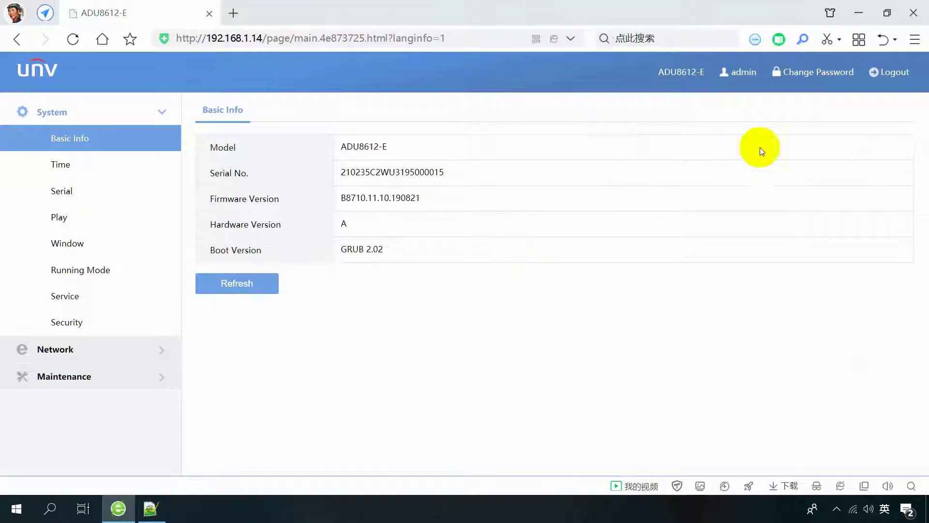
Change the admin password by entering the current password and the new one twice.
click(831, 77)
click(524, 260)
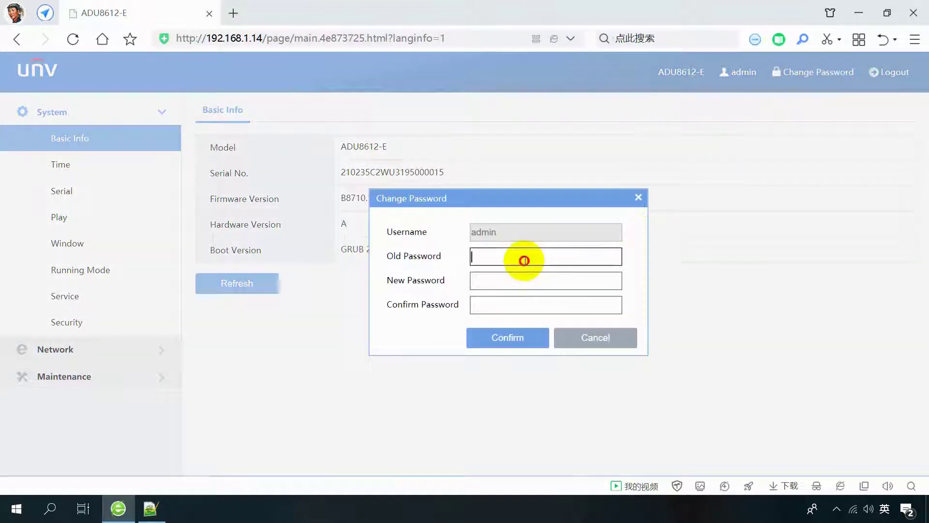
text(123456)
click(506, 284)
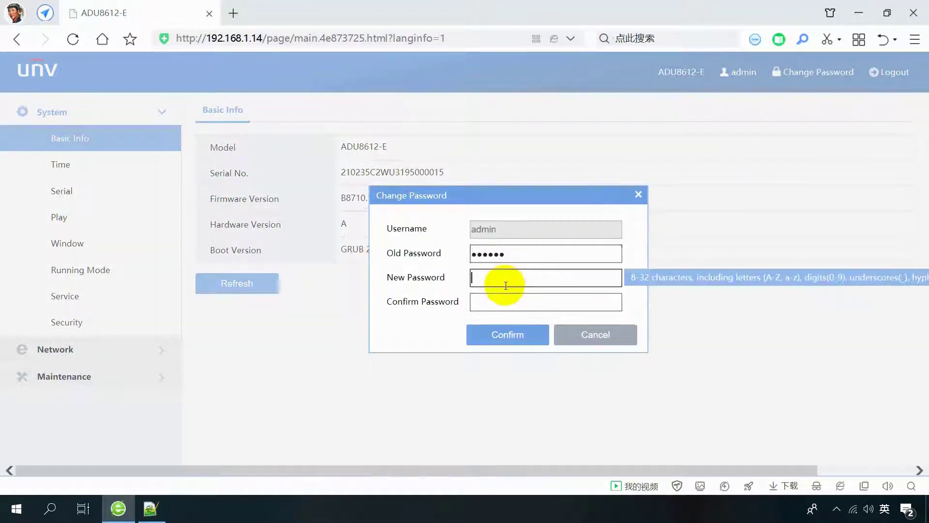
text(12345678910)
click(506, 300)
text(12)
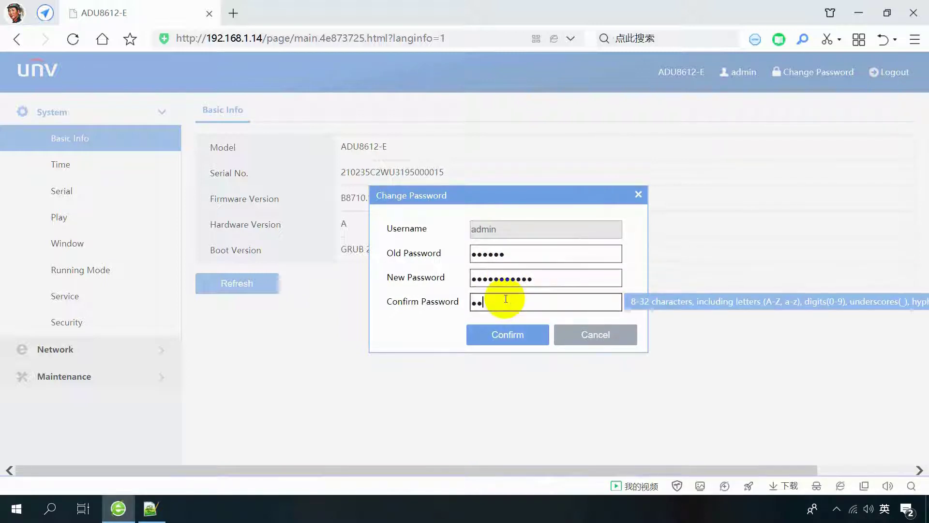
text(345678910)
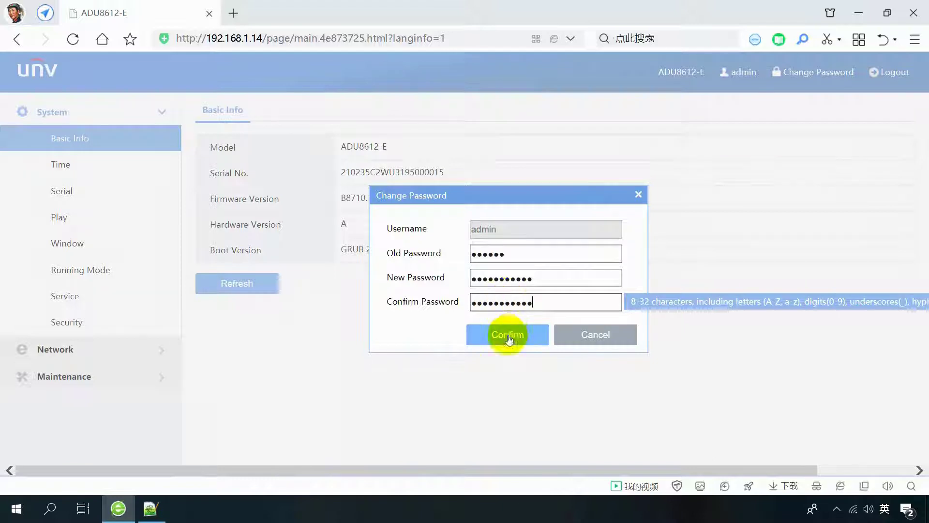
click(508, 337)
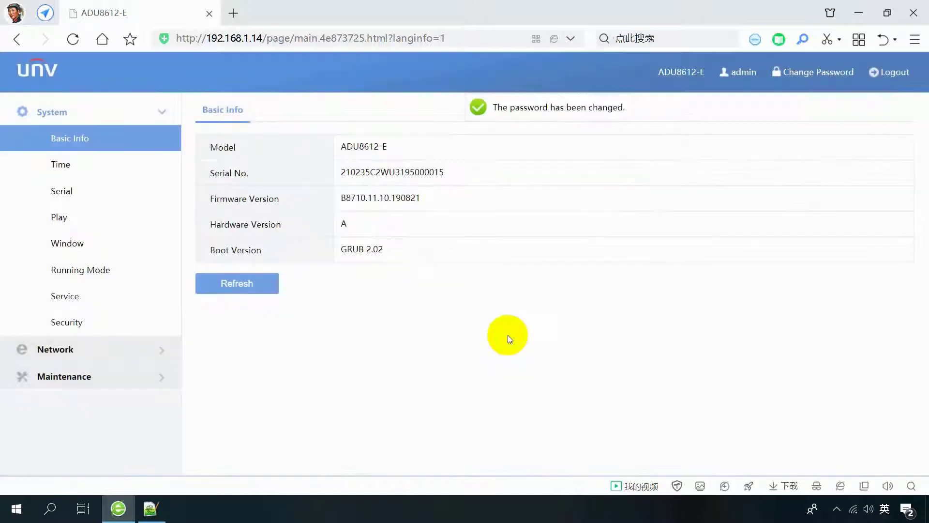
Log out, close the browser, and open the ADU-B8710.11.21.200602 Release Notes PDF.
click(887, 72)
click(438, 306)
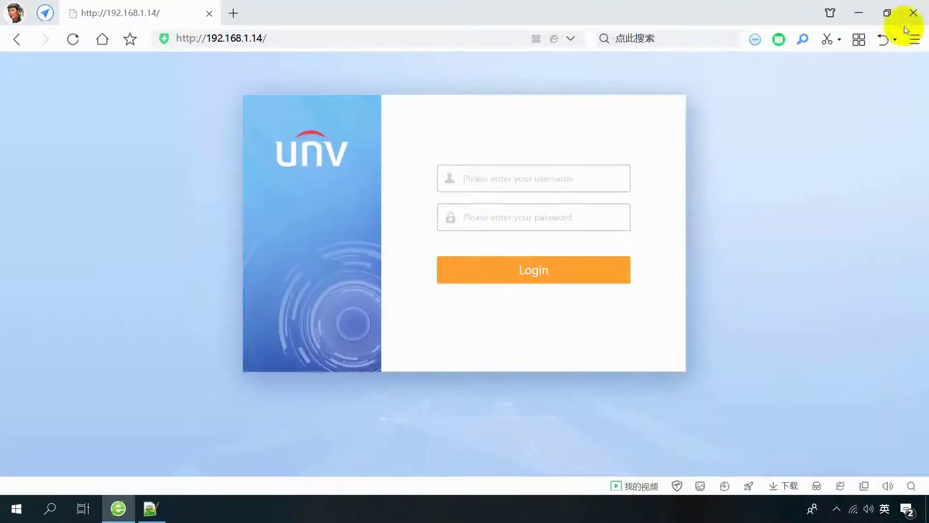
click(913, 13)
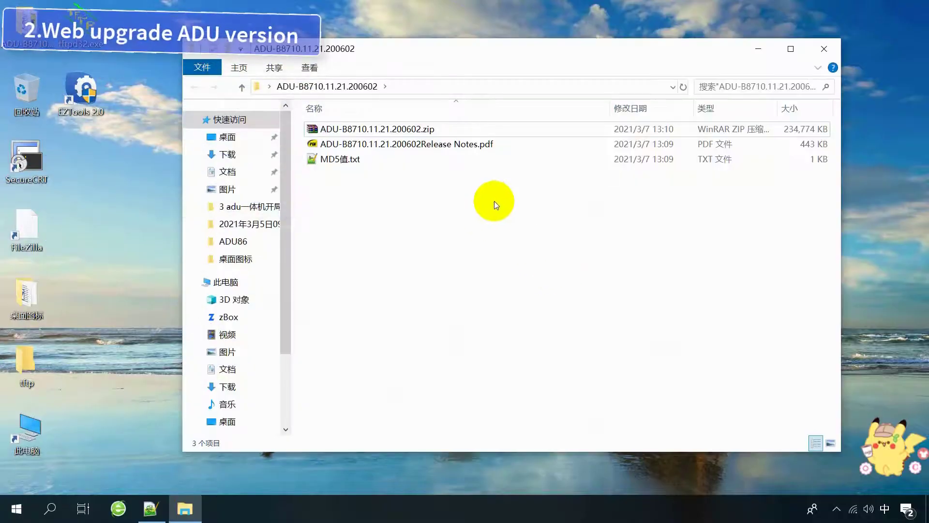
click(455, 144)
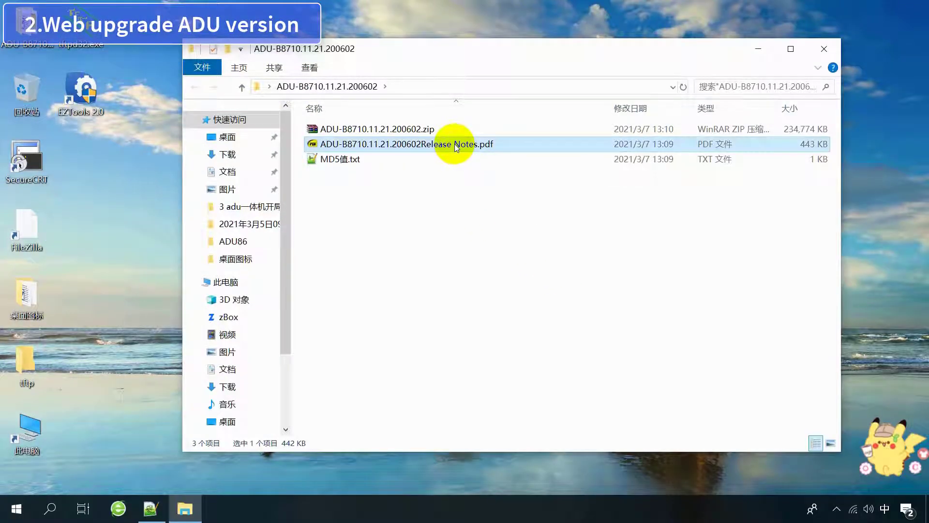
double_click(455, 144)
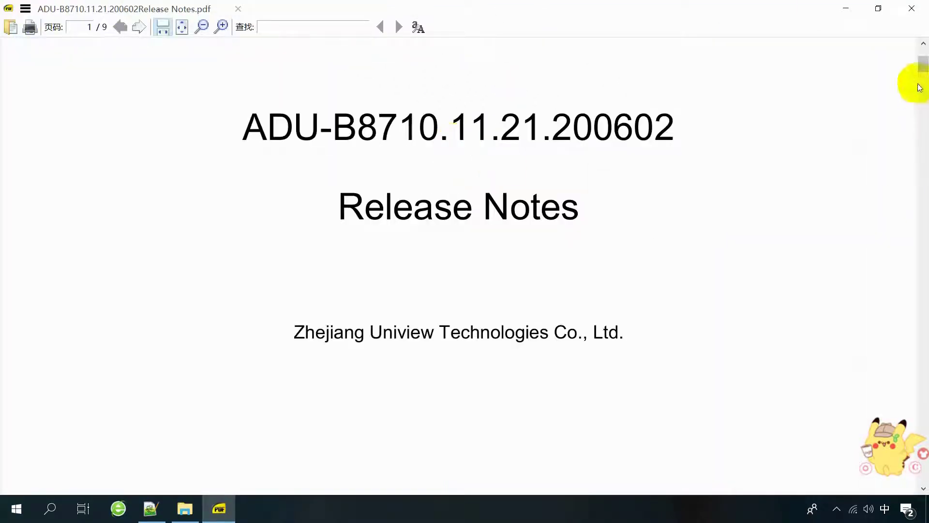
Scroll through the release notes and browse the reader's main menu.
drag(922, 67, 923, 218)
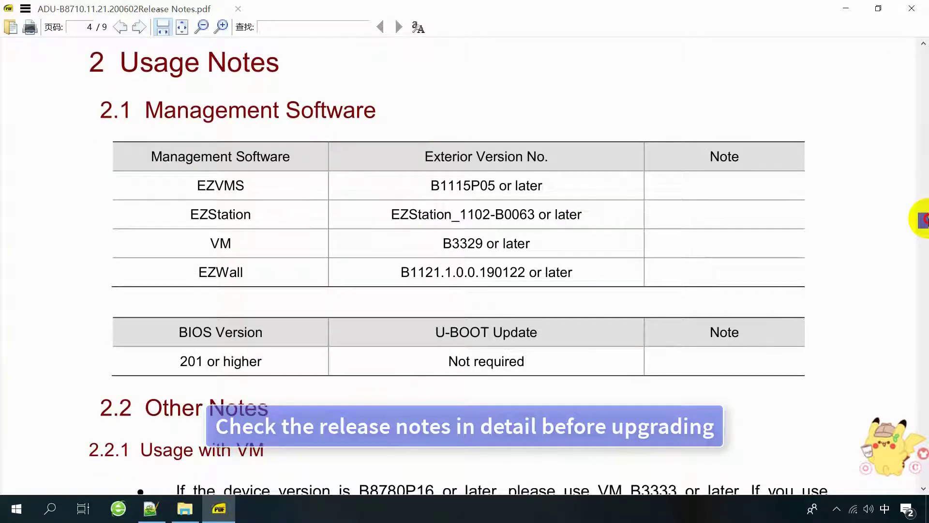
drag(923, 218, 924, 51)
click(25, 9)
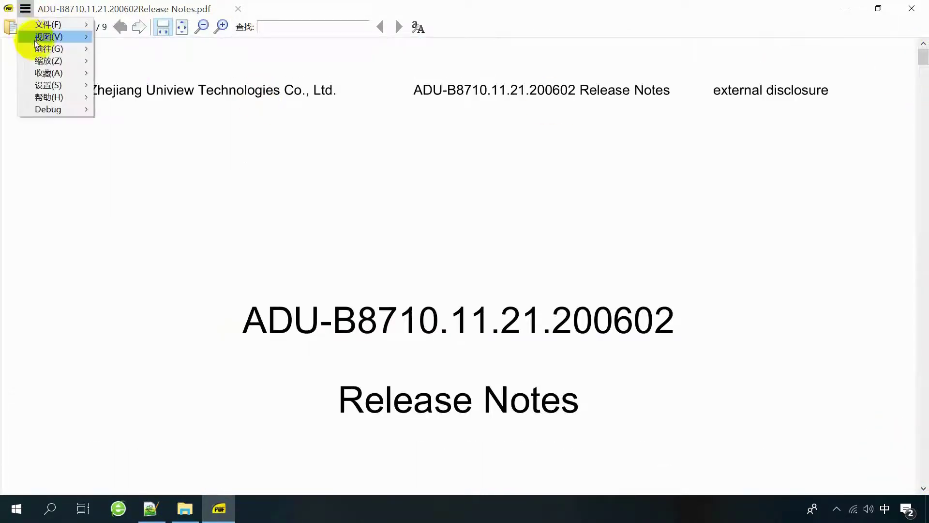
mouse_move(37, 42)
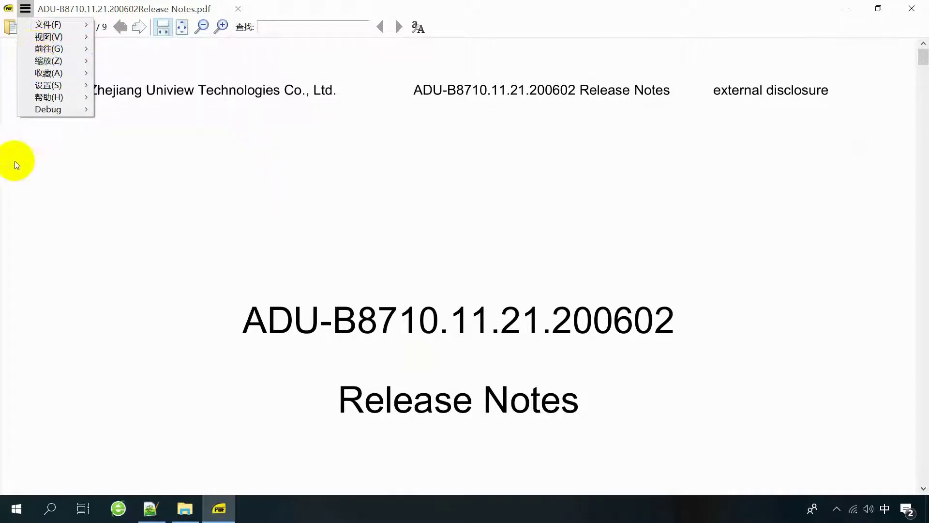
click(21, 8)
Switch the PDF to 双页模式, back to 单页模式, then close the reader.
click(25, 8)
click(135, 62)
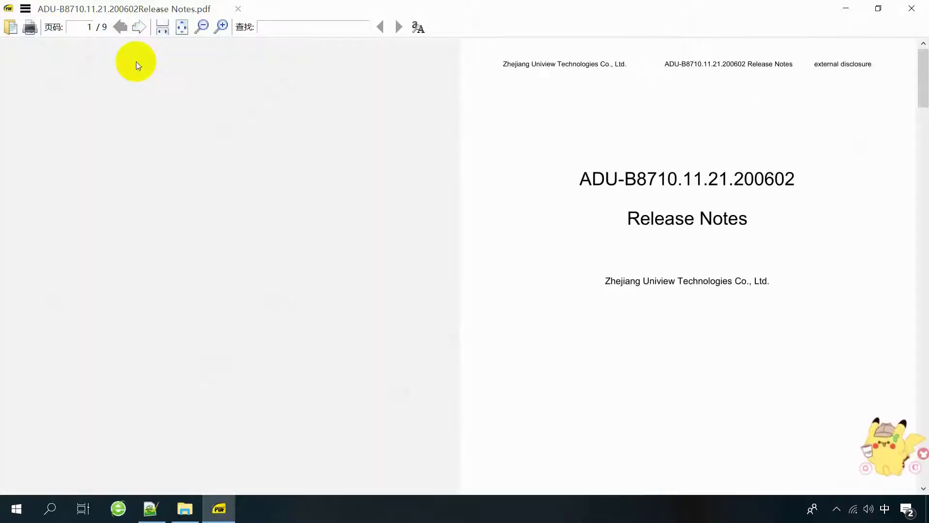
click(25, 8)
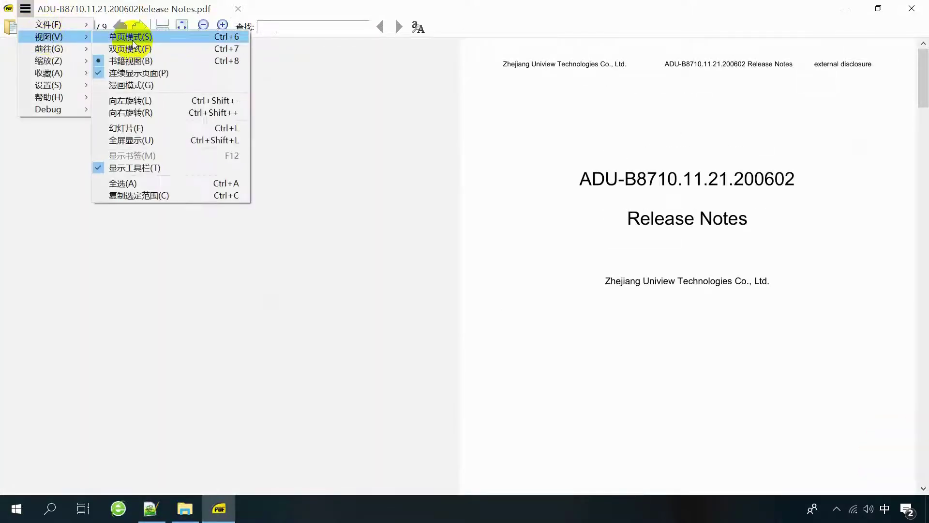
click(126, 33)
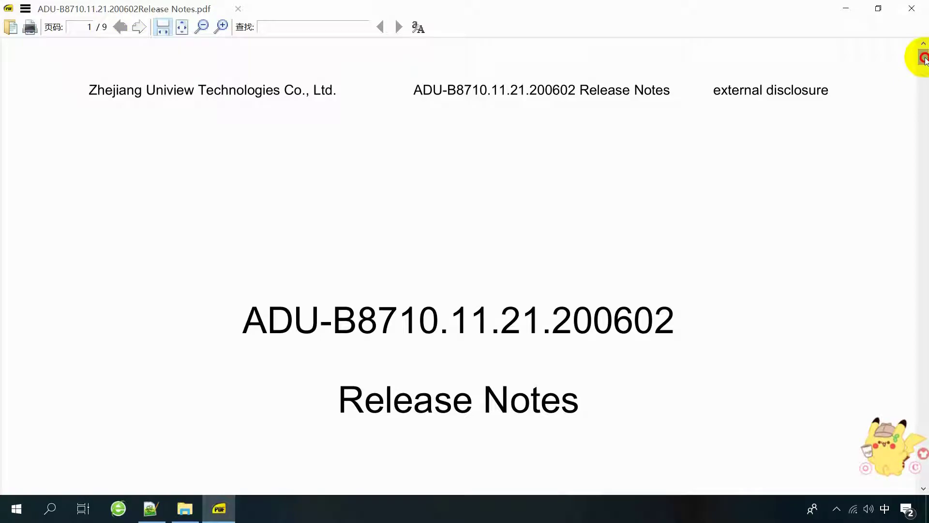
click(911, 8)
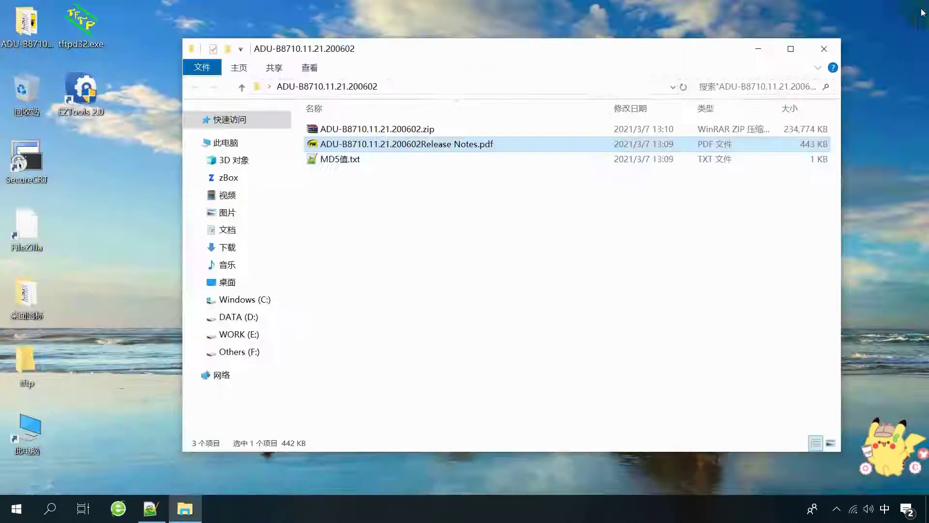
Extract the firmware zip here, select Program.bin inside V8R7_B10, then minimize Explorer.
right_click(414, 133)
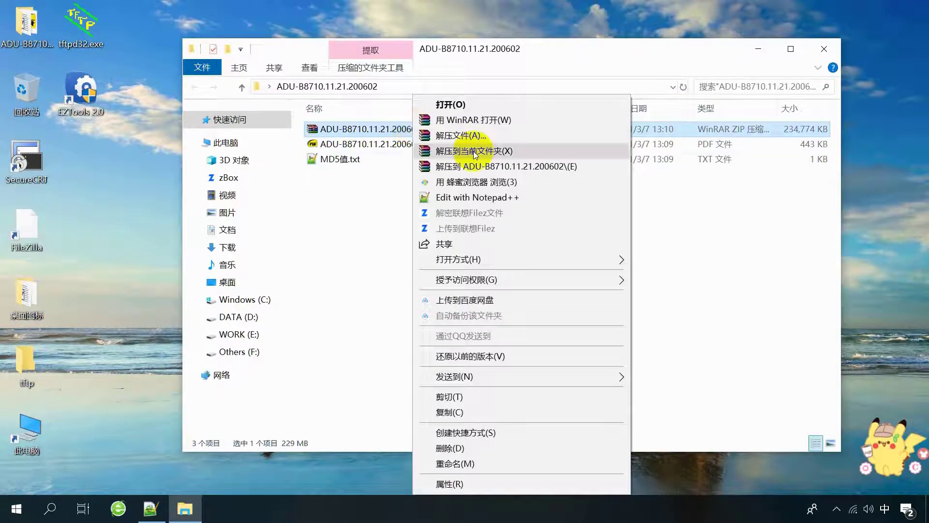
click(467, 149)
double_click(404, 130)
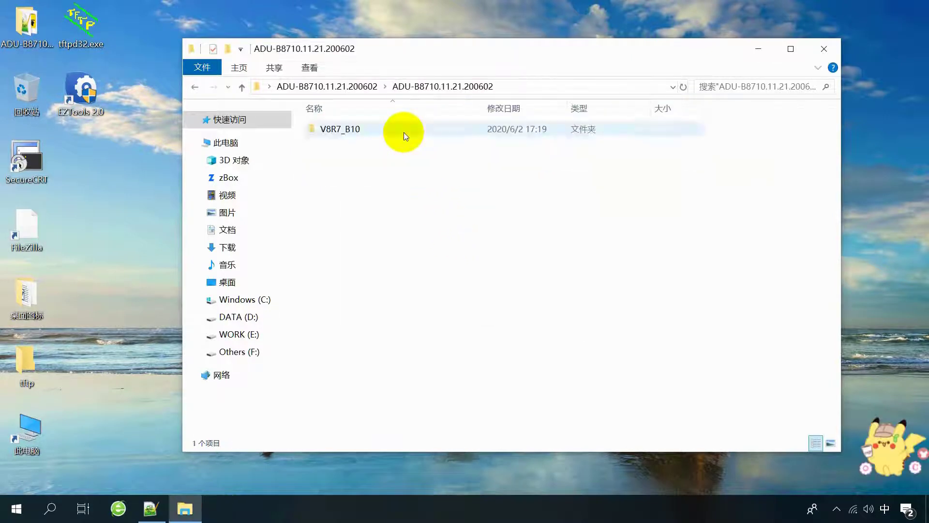
double_click(364, 130)
click(364, 129)
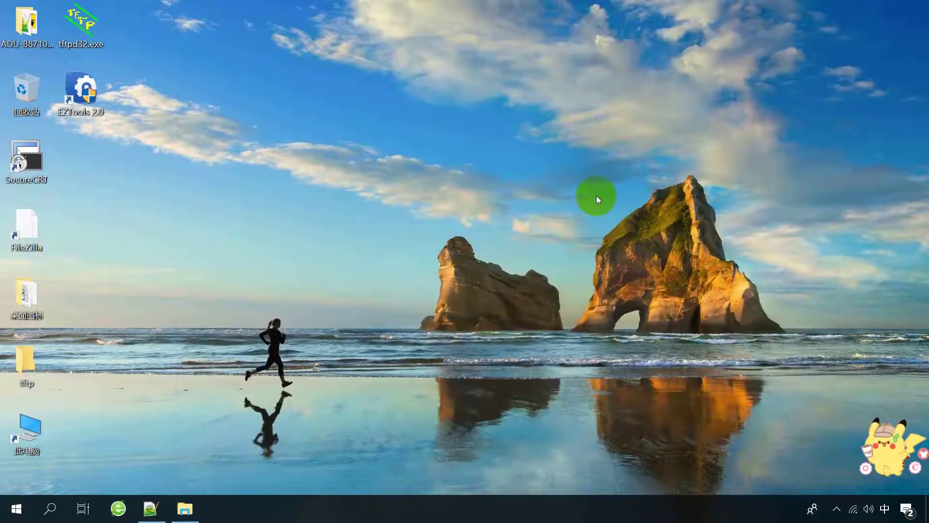
click(758, 49)
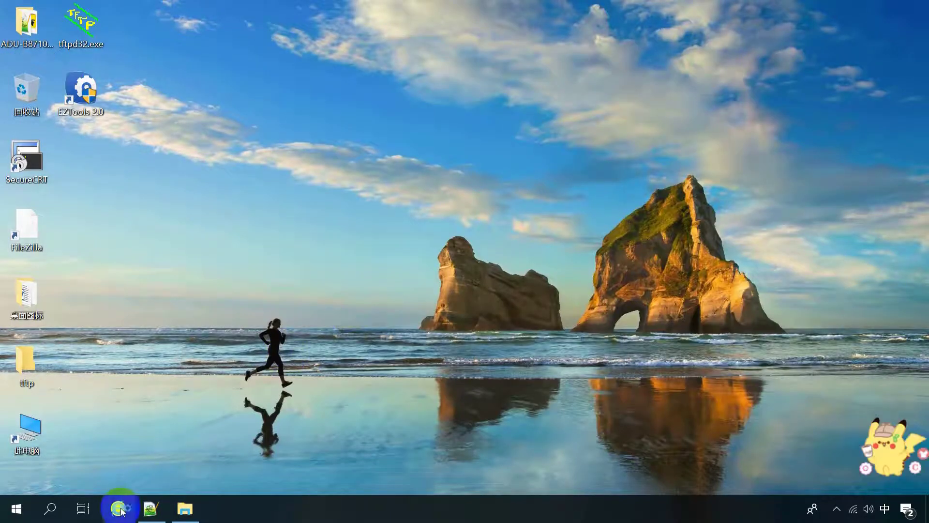
Open the browser and log in to the device with the new admin password.
click(119, 508)
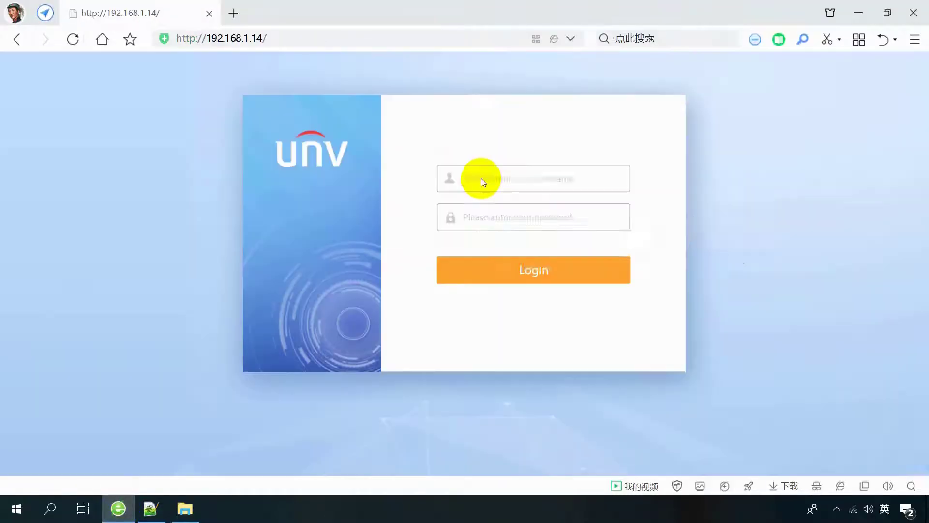
click(482, 180)
text(admin)
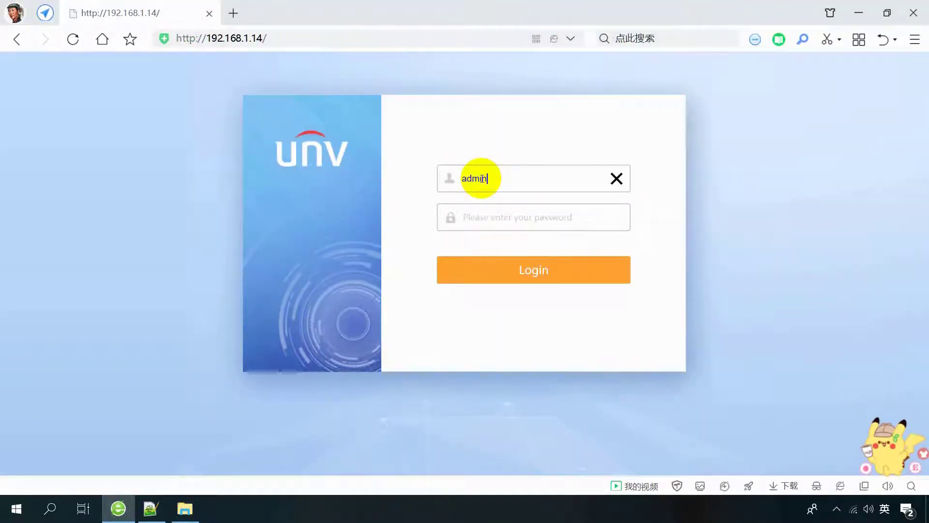
key(Tab)
text(admin123456)
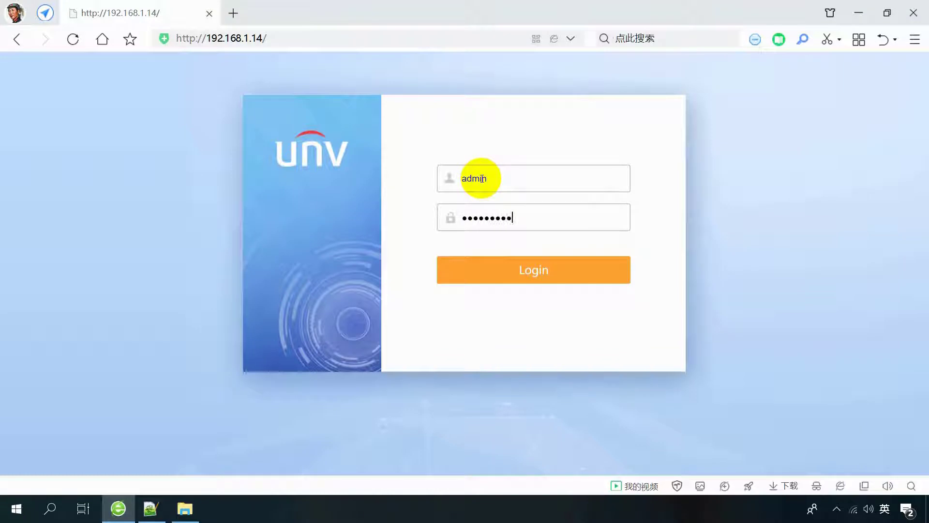
click(531, 271)
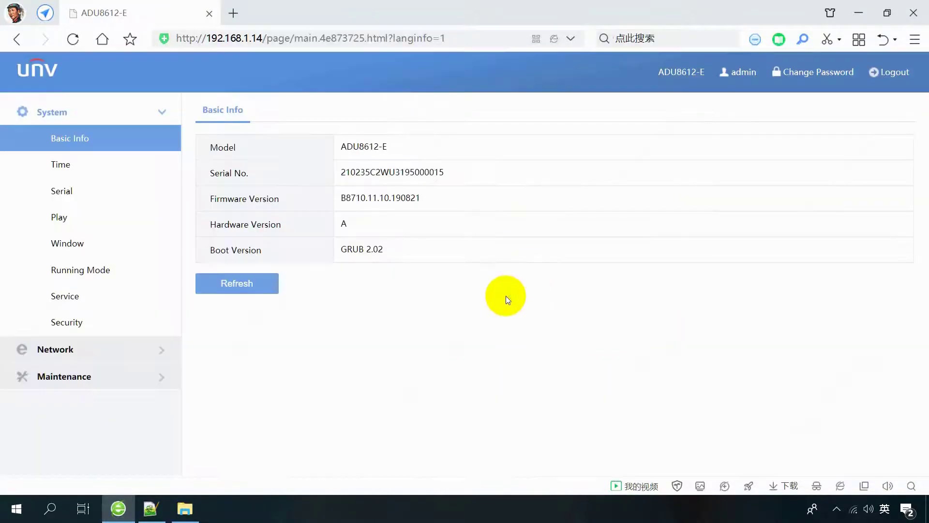
Under Maintenance, load V8R7_B10\Program.bin as the local upgrade file and confirm the upgrade.
click(97, 382)
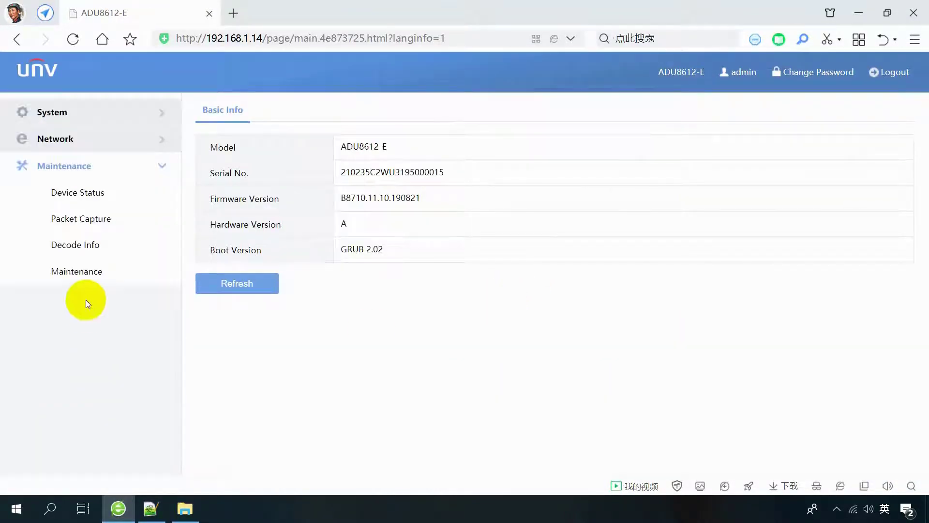
click(82, 272)
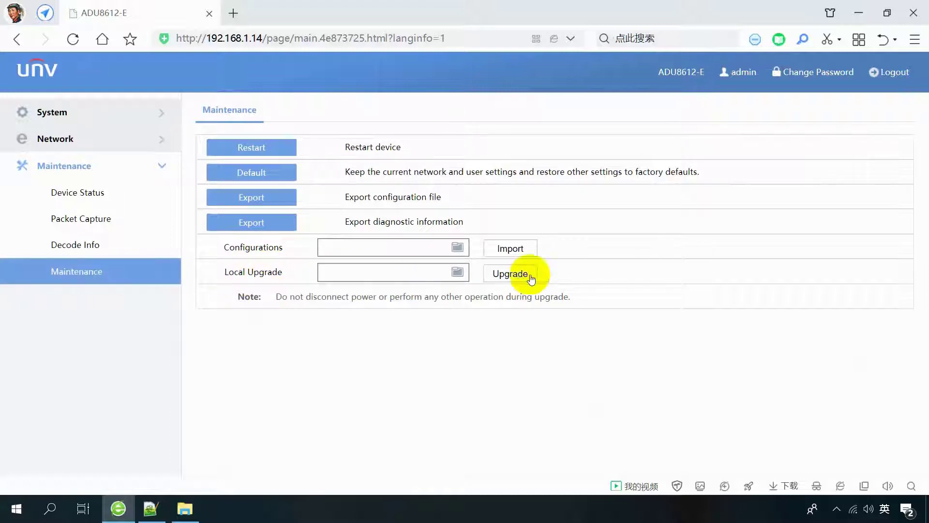
click(458, 272)
double_click(208, 94)
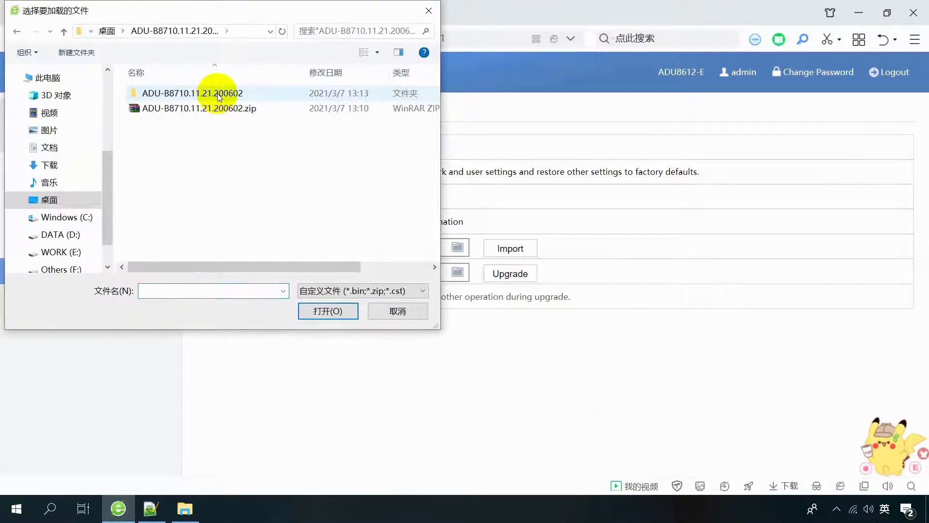
double_click(208, 92)
double_click(174, 93)
click(171, 94)
click(323, 310)
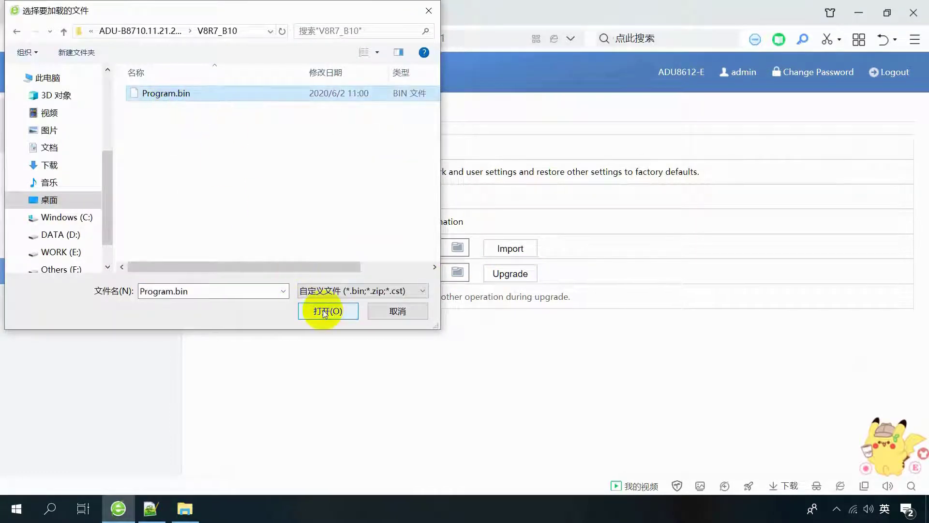
click(510, 274)
click(428, 302)
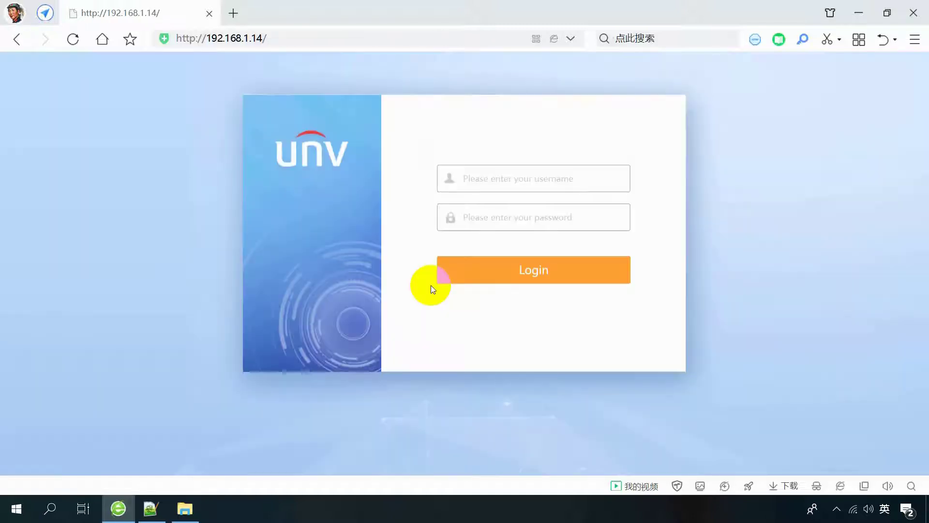
click(505, 182)
text(admin)
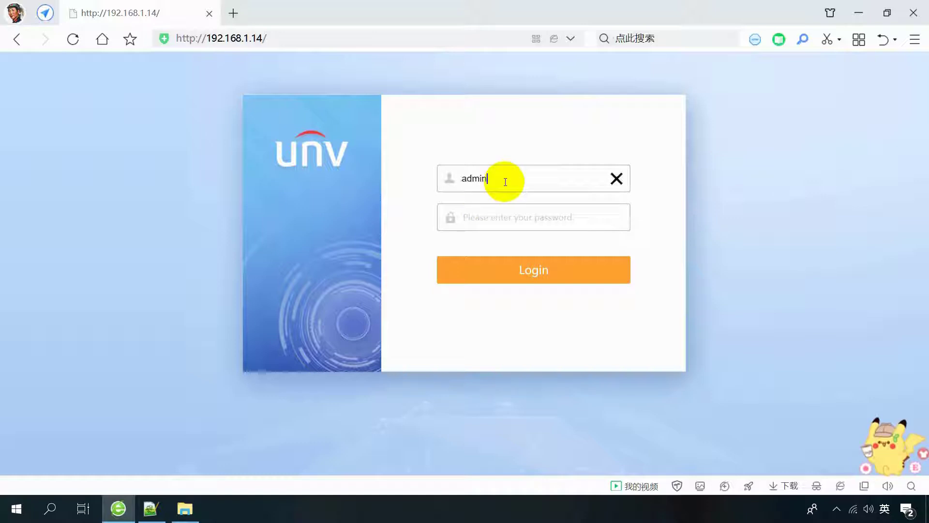
key(Tab)
text(admin1)
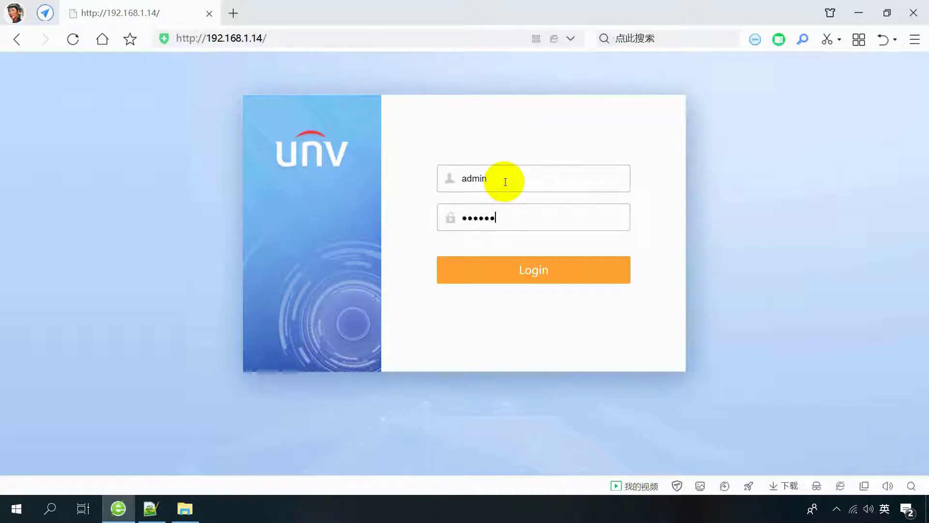
text(234)
click(518, 268)
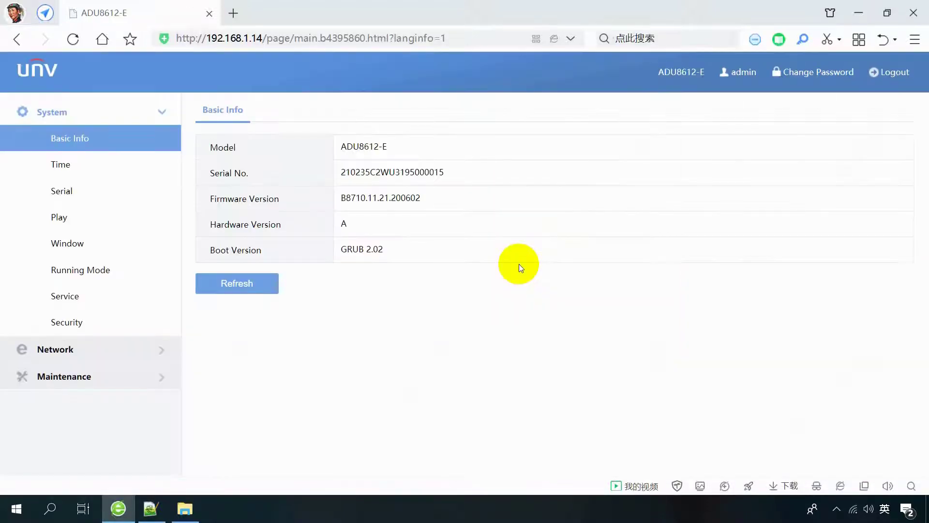
click(431, 199)
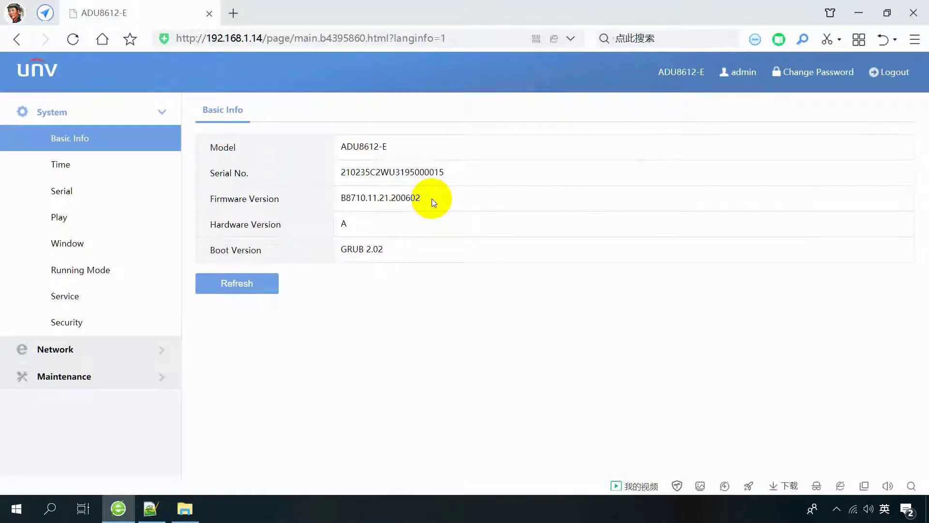
click(895, 72)
click(438, 298)
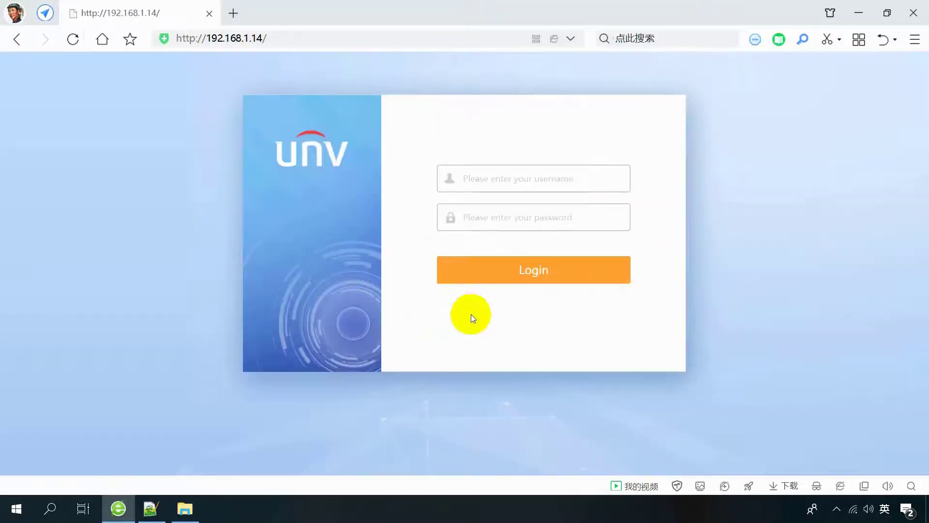
Reopen the browser at 192.168.1.14 and log in as the administrator.
click(913, 13)
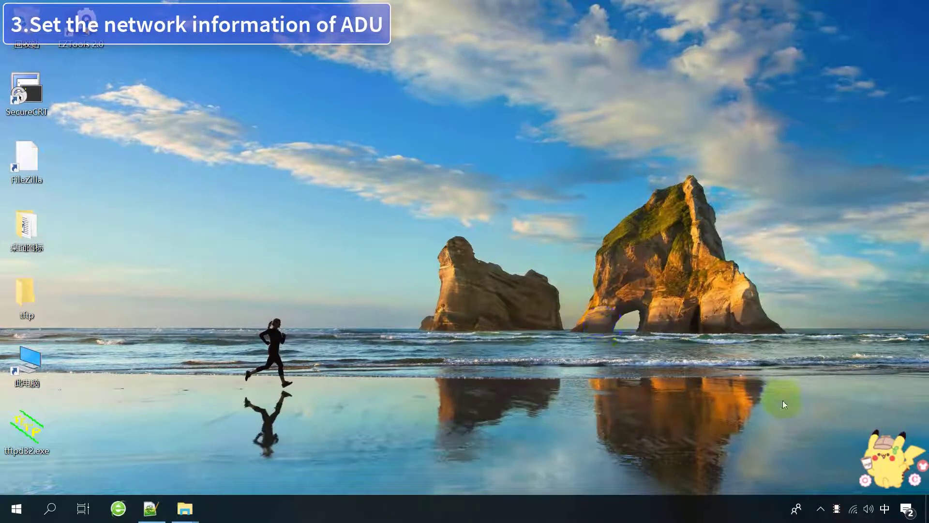
click(118, 508)
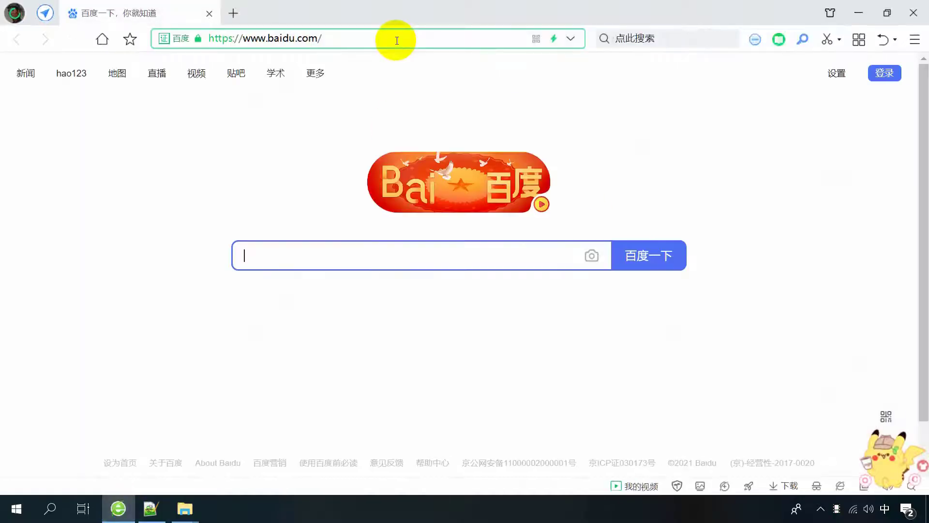
click(396, 39)
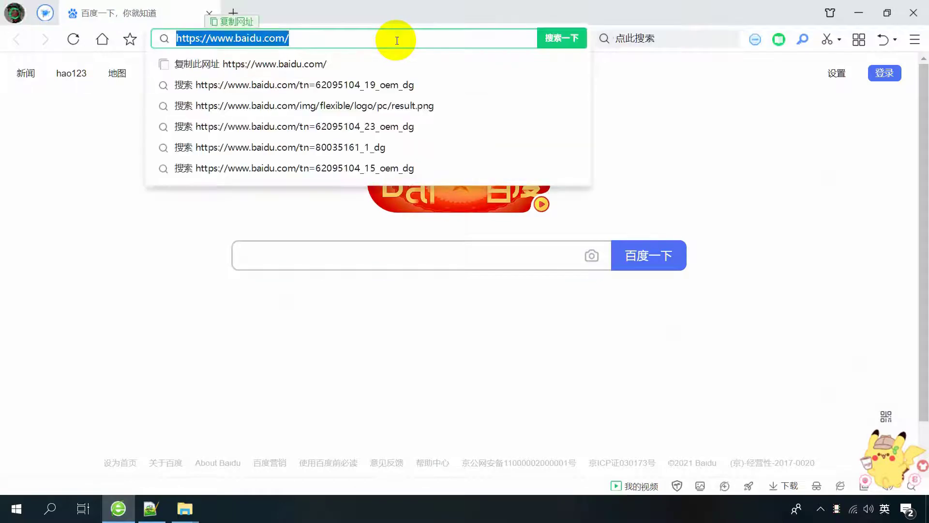
text(19)
key(Return)
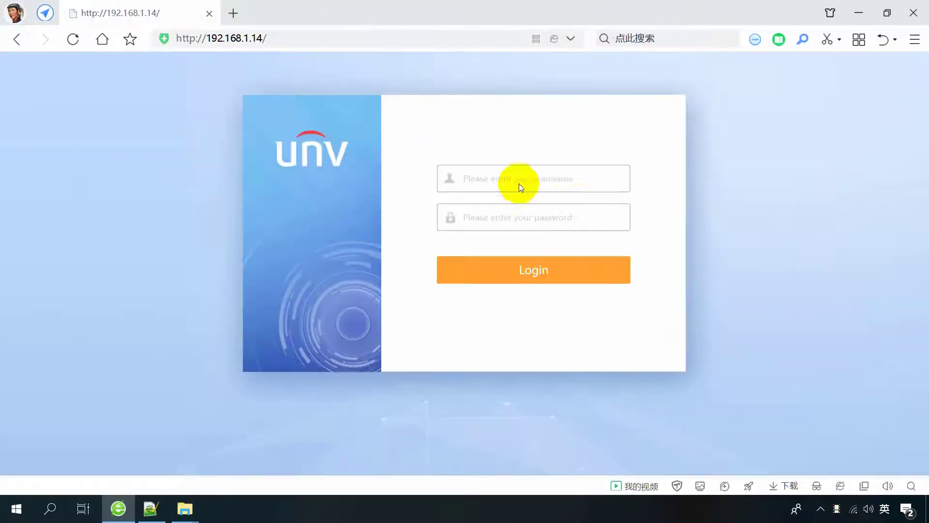
click(515, 183)
text(admin)
key(Tab)
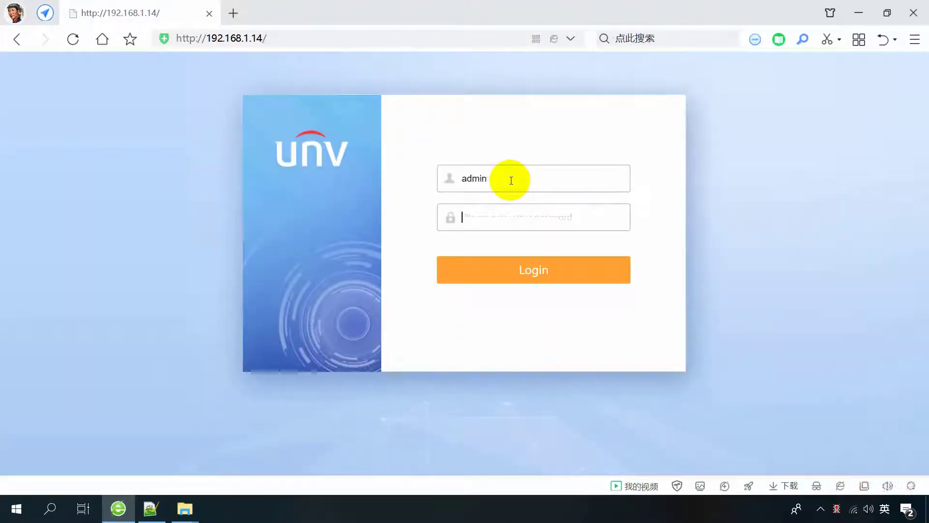
text(admin12345)
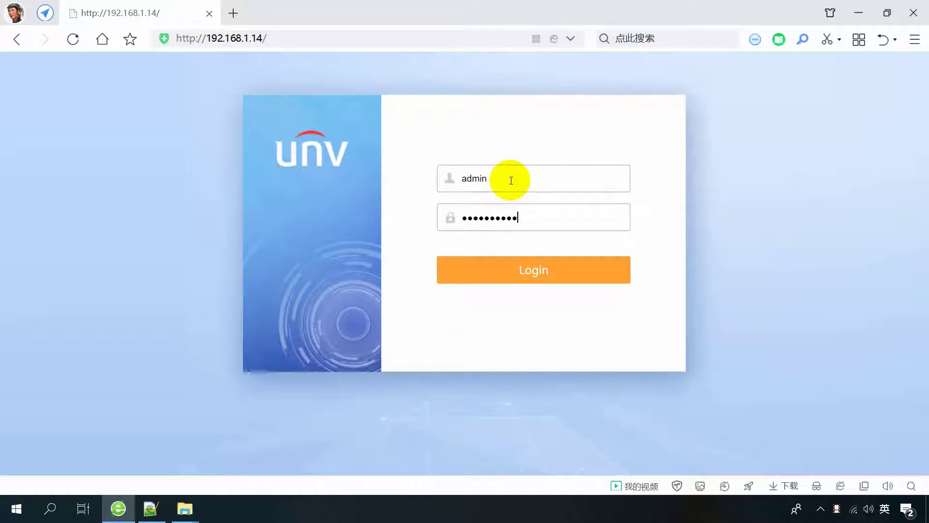
click(534, 270)
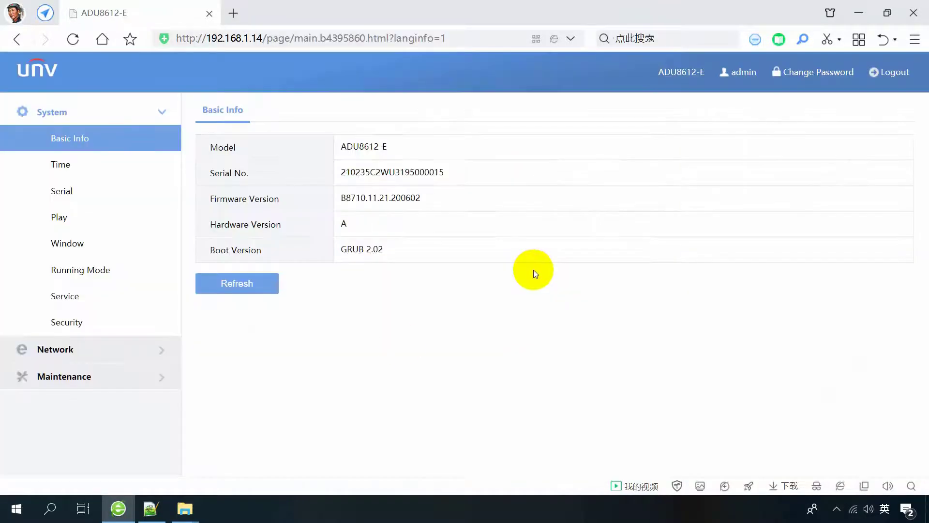
In Network > TCP/IP, enter IPv4 172.1.5.198, mask 255.255.0.0 and gateway 172.1.5.1.
click(53, 349)
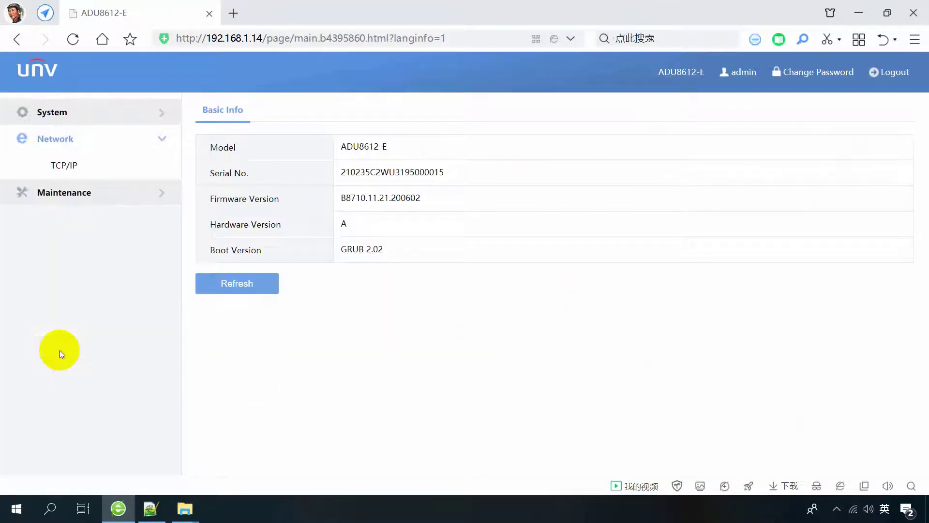
click(67, 173)
drag(405, 197, 359, 215)
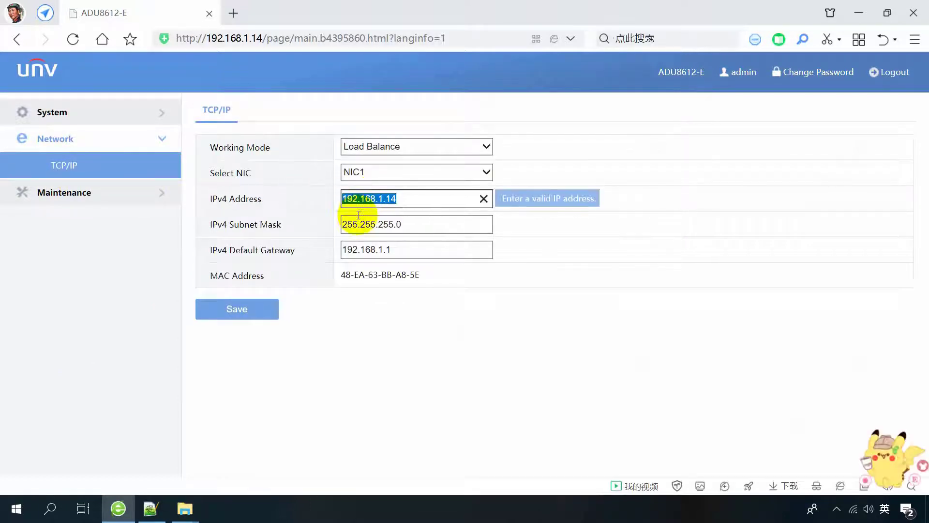
text(172.1.)
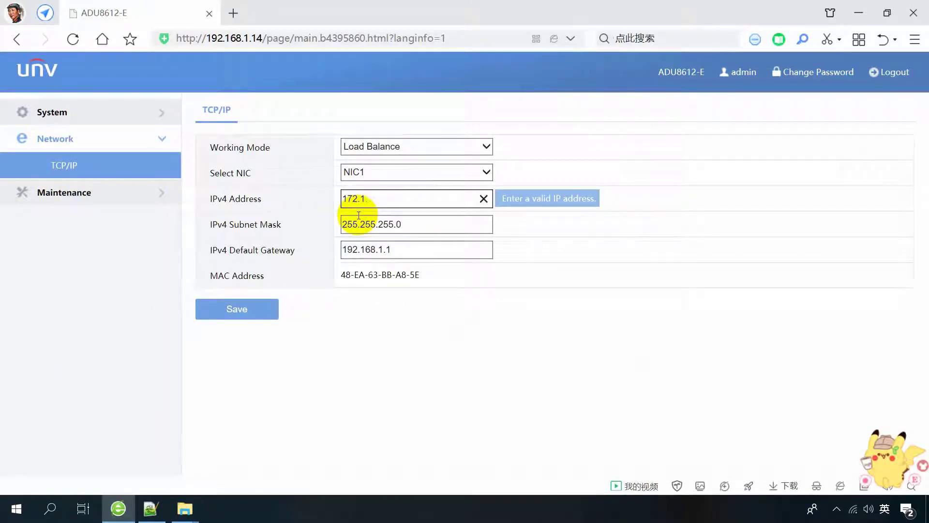
text(5.198)
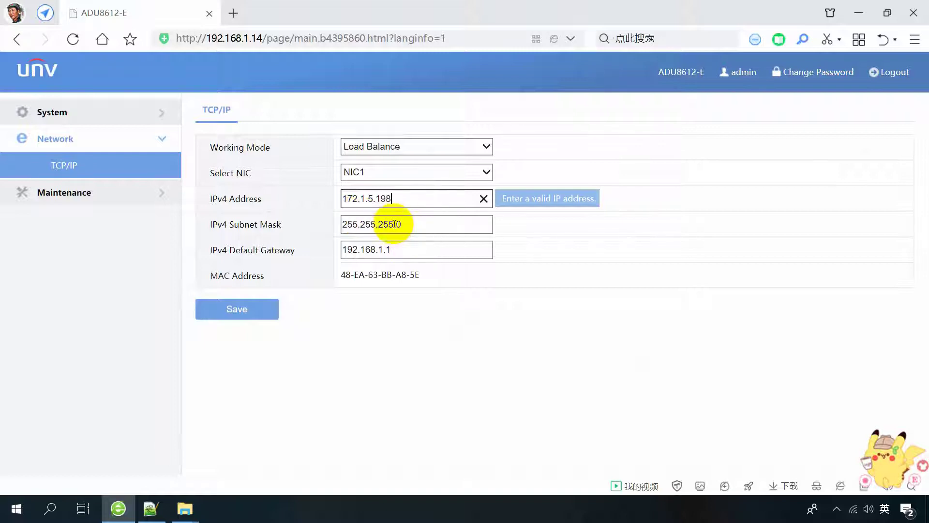
drag(404, 224, 318, 252)
text(2172.1.)
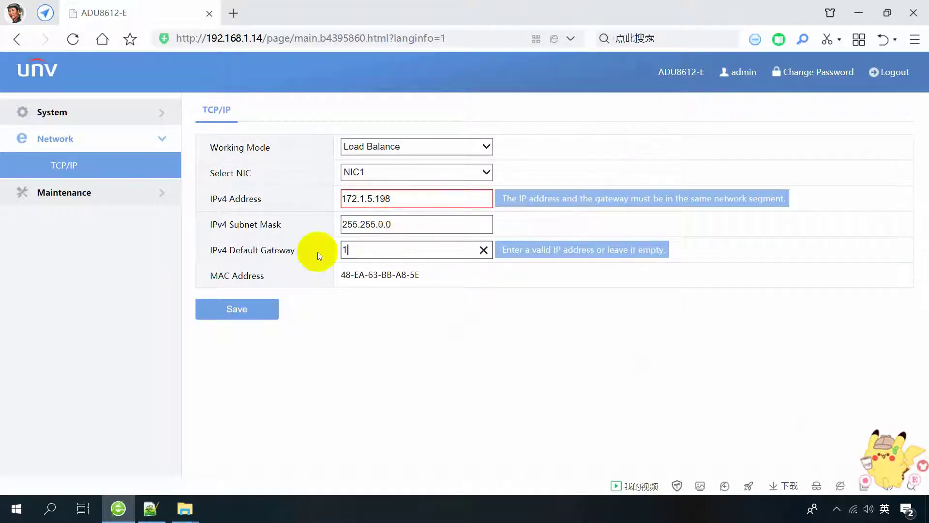
text(5.1)
Recheck the address, mask and gateway fields, then save the network settings.
click(241, 313)
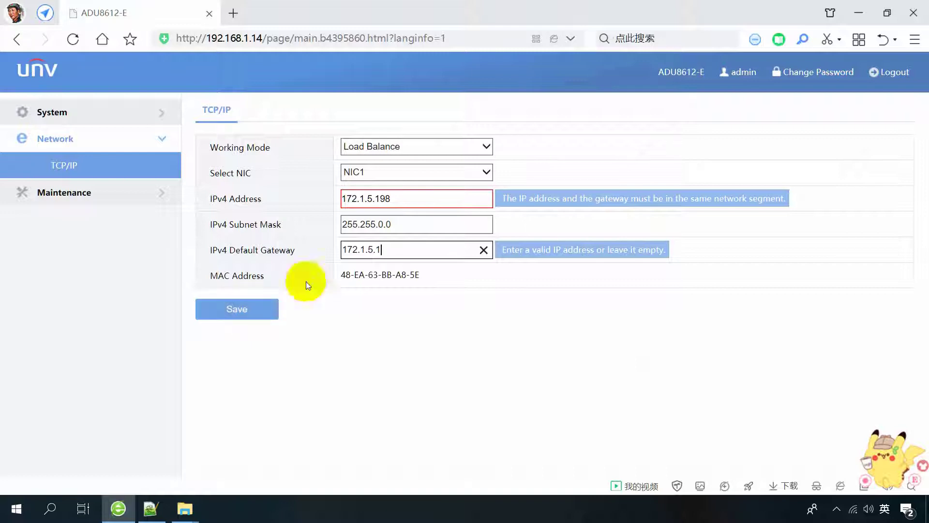
click(420, 197)
click(427, 226)
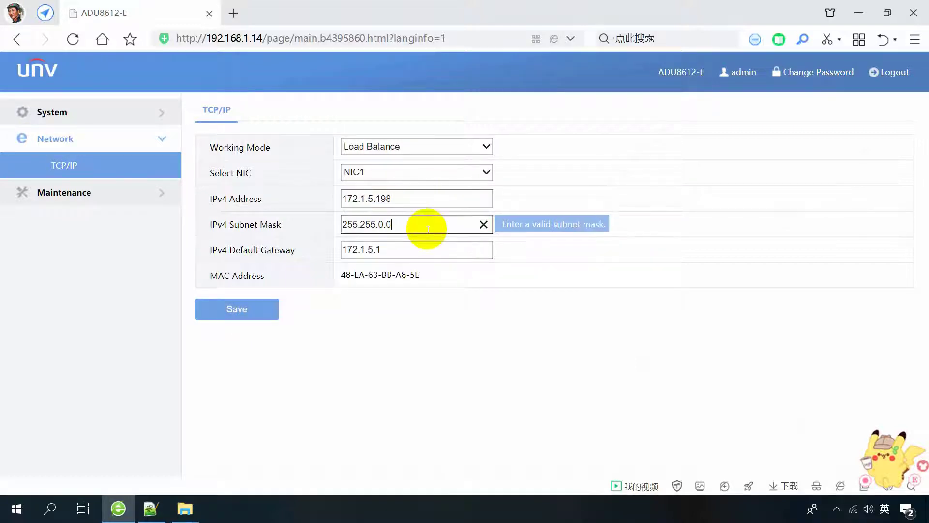
click(422, 248)
click(254, 315)
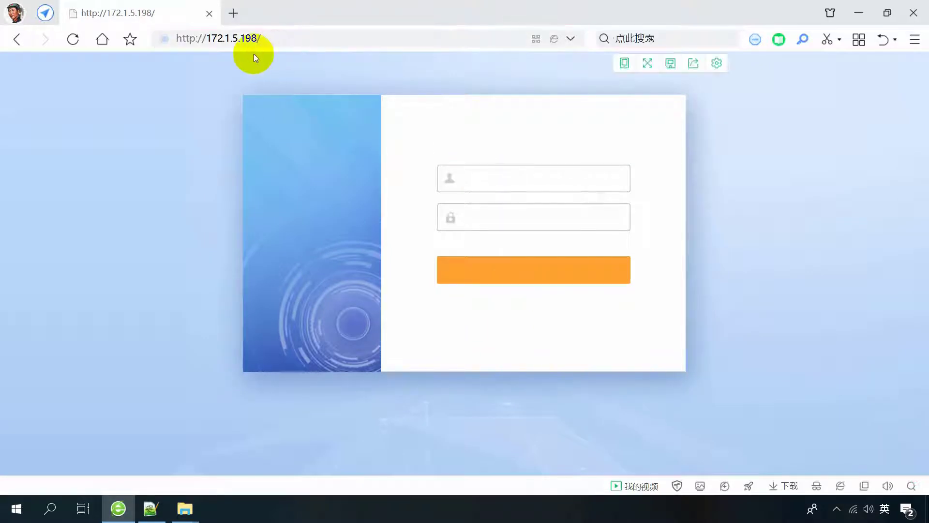
click(853, 509)
click(740, 422)
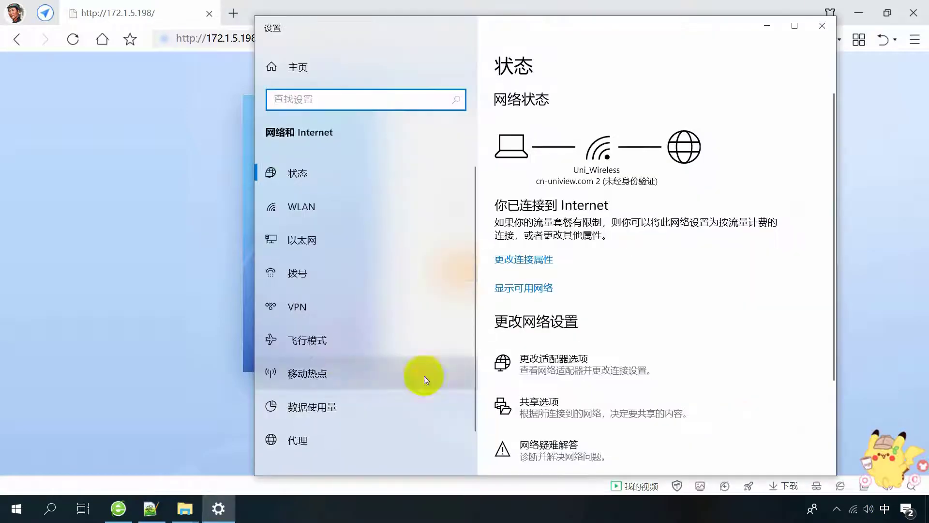
click(302, 245)
click(556, 211)
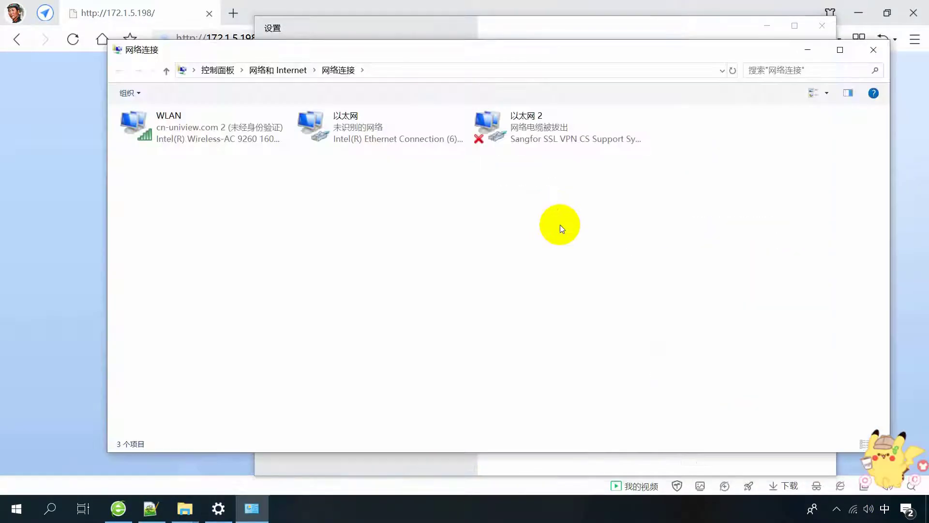
click(369, 135)
right_click(369, 132)
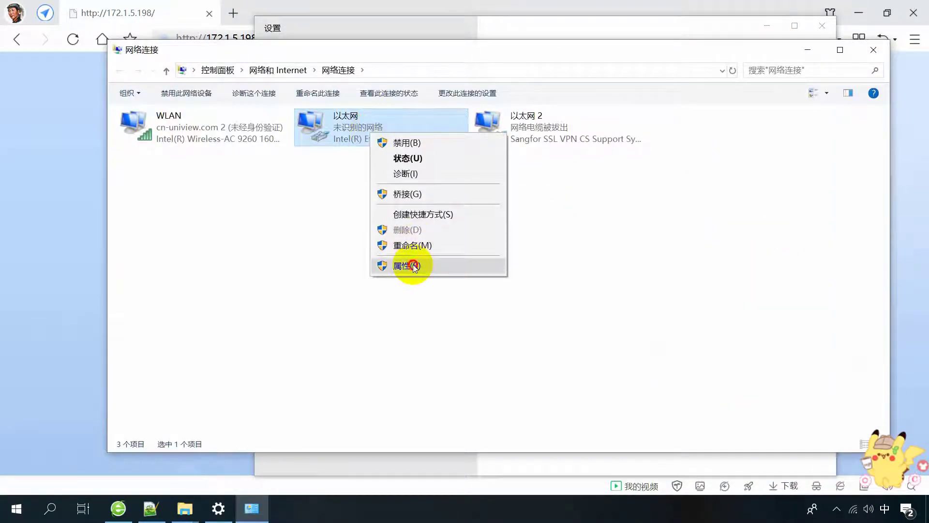
click(411, 266)
double_click(290, 283)
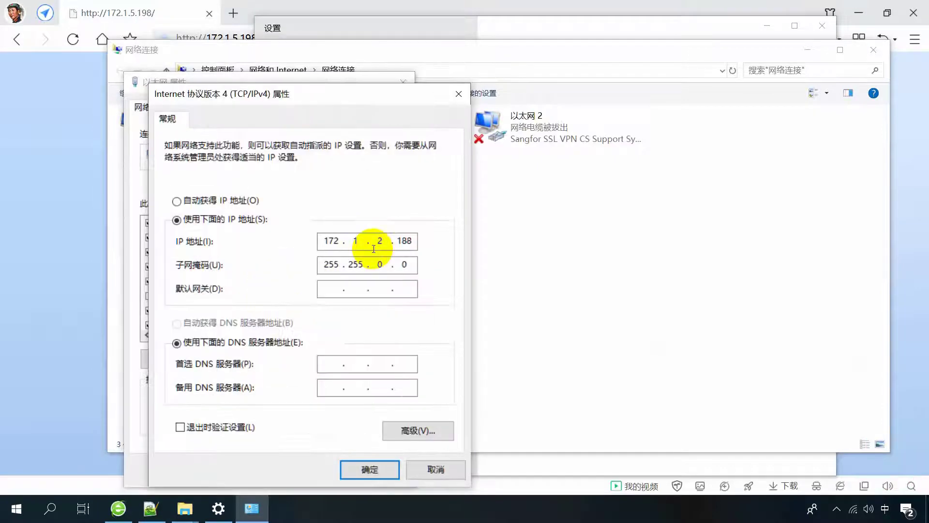
click(416, 430)
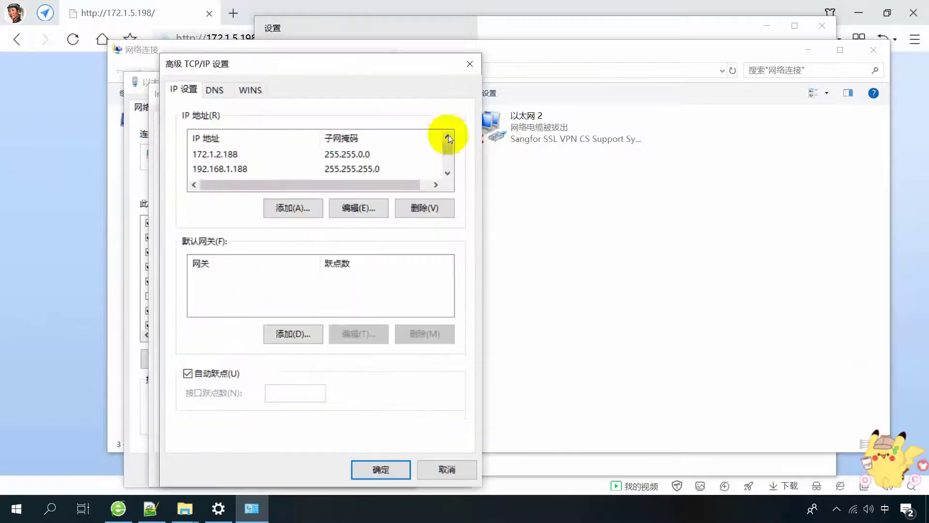
click(449, 150)
drag(449, 153, 448, 141)
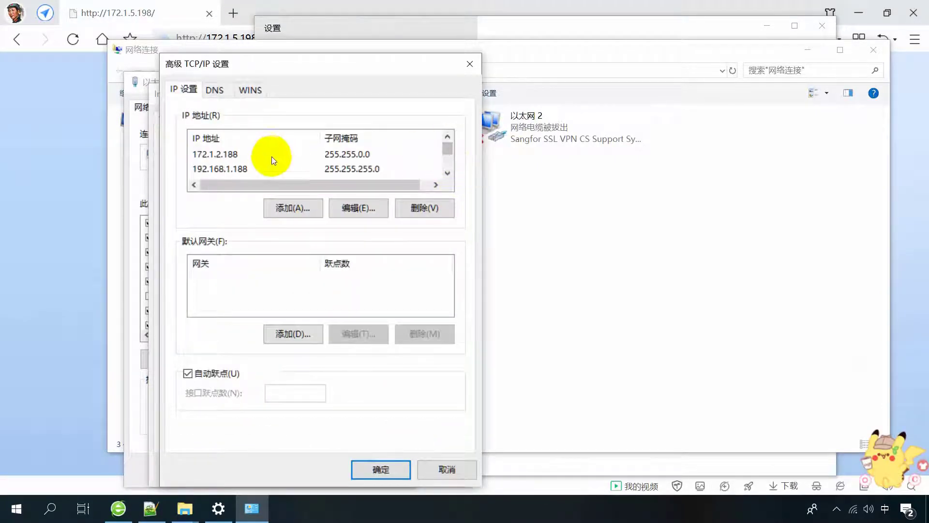
click(228, 158)
click(446, 469)
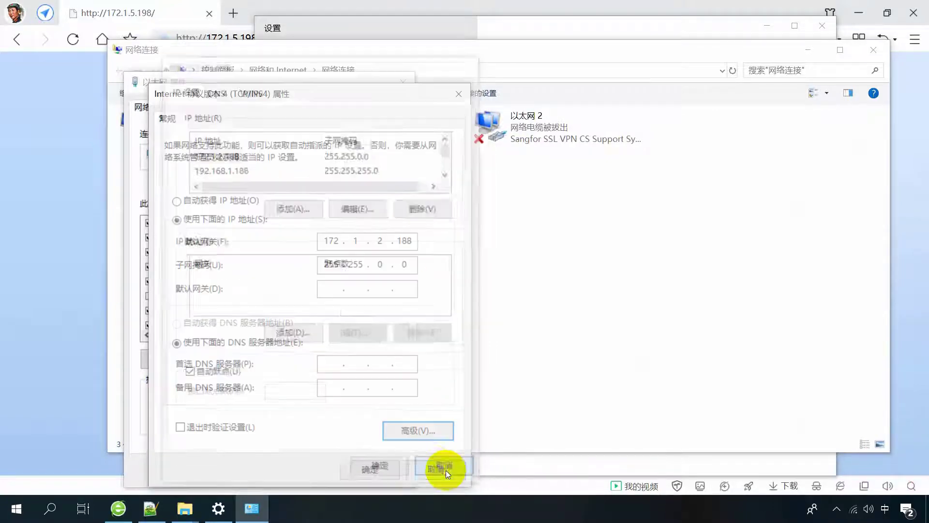
click(433, 470)
click(370, 469)
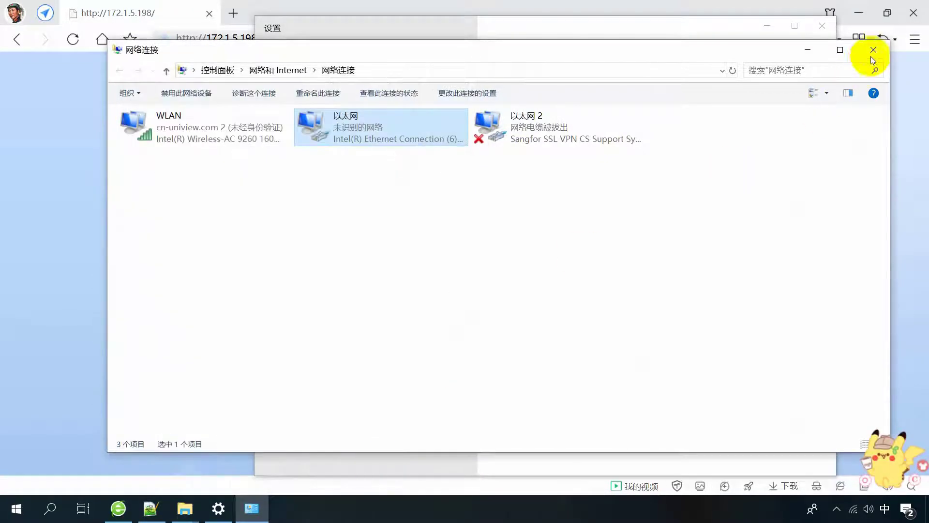
click(872, 52)
click(822, 24)
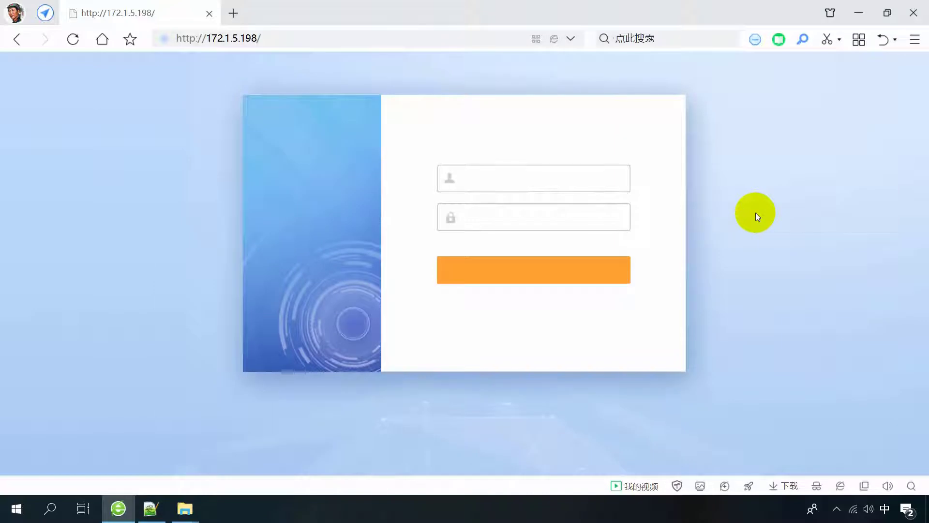
key(super+r)
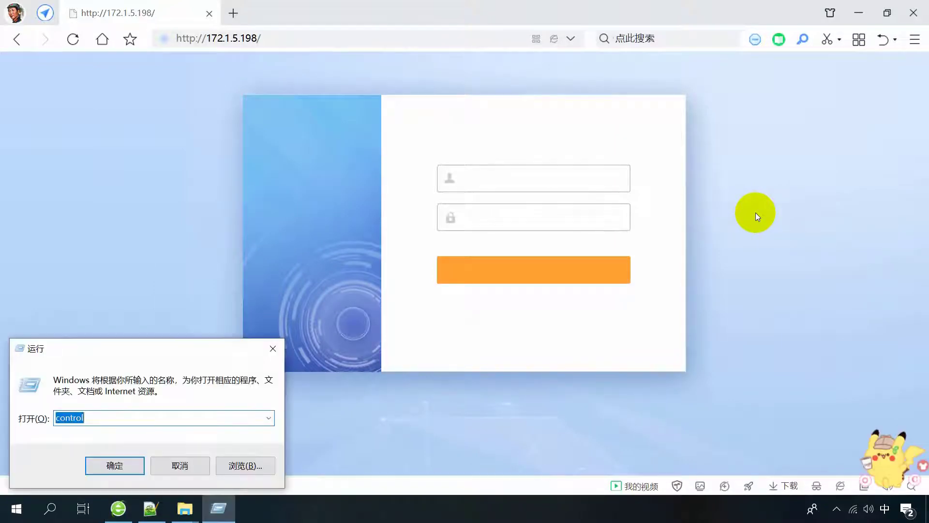
text(cmd)
key(Return)
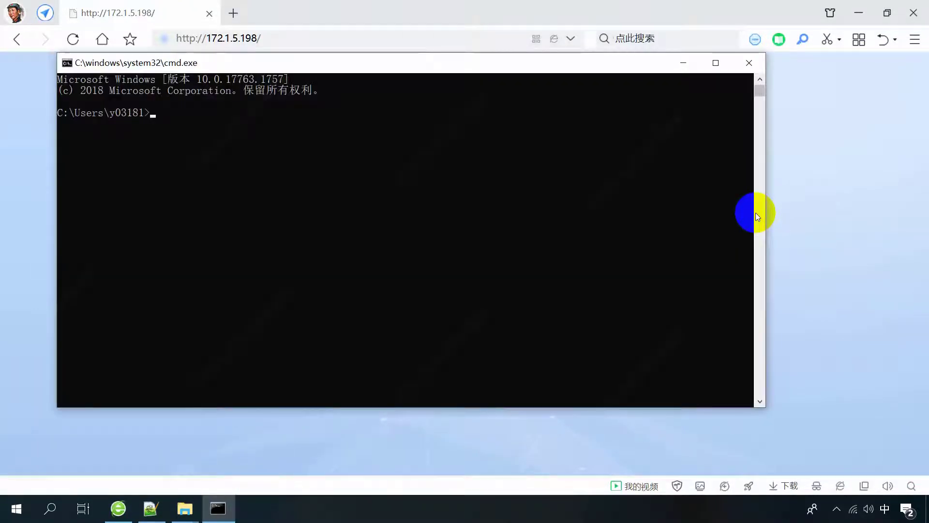
key(shift)
text(ping 172.1.5.198)
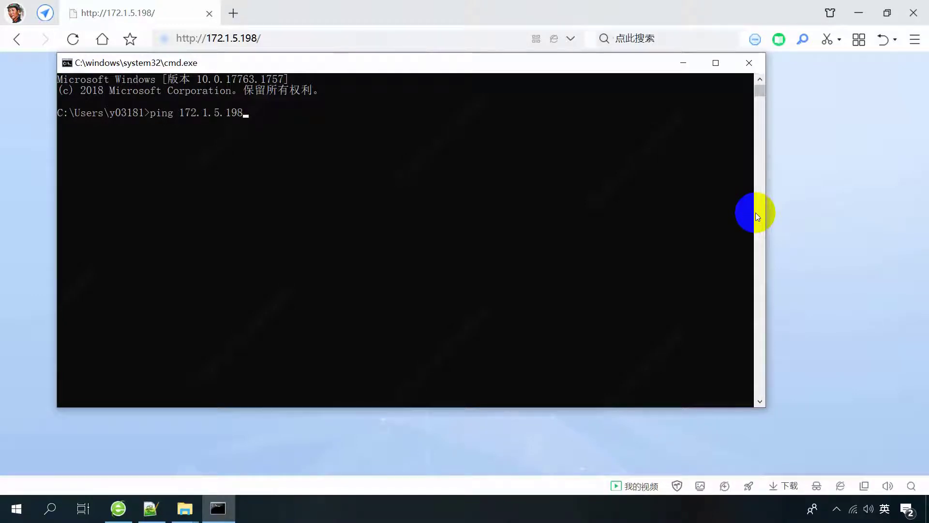
key(Return)
key(Return)
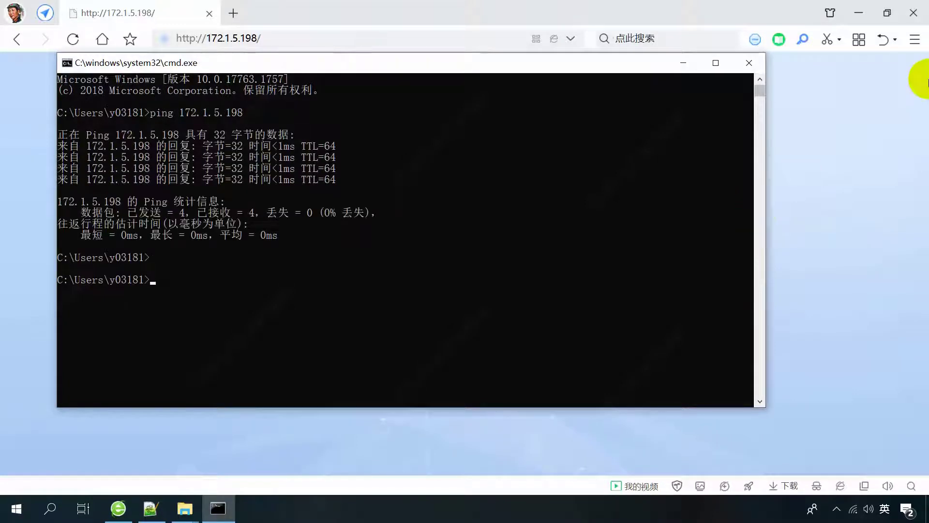
click(749, 63)
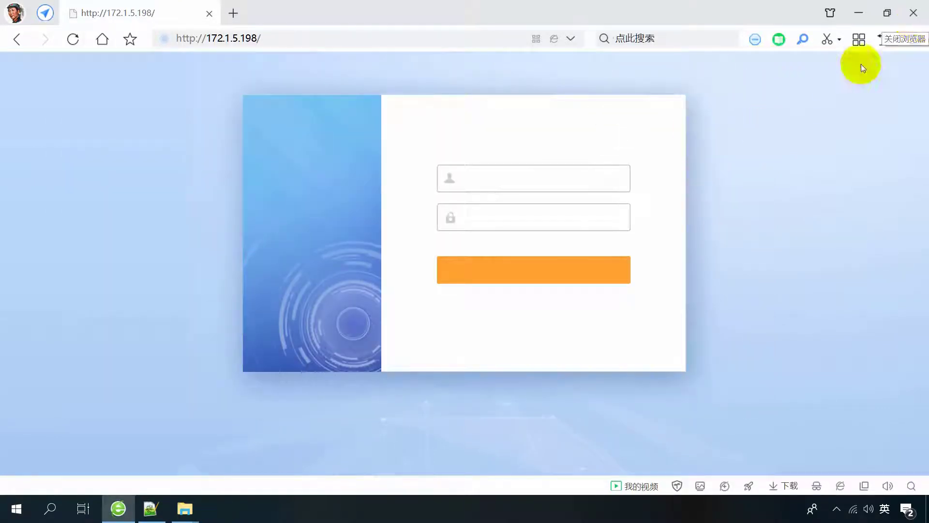
Submit the administrator login, choose 此网站不再提示 on the save-password bar, then close the browser.
click(492, 179)
text(admin)
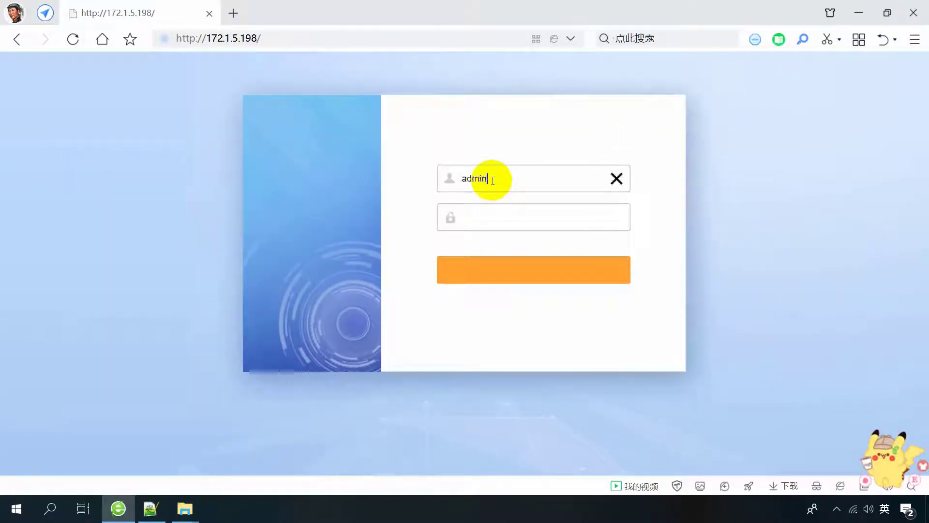
key(Tab)
text(ad3456)
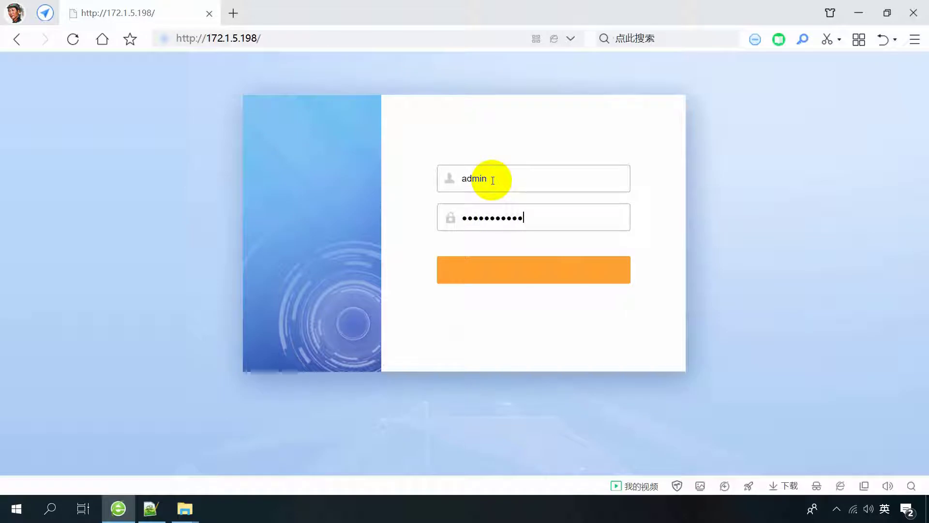
click(527, 287)
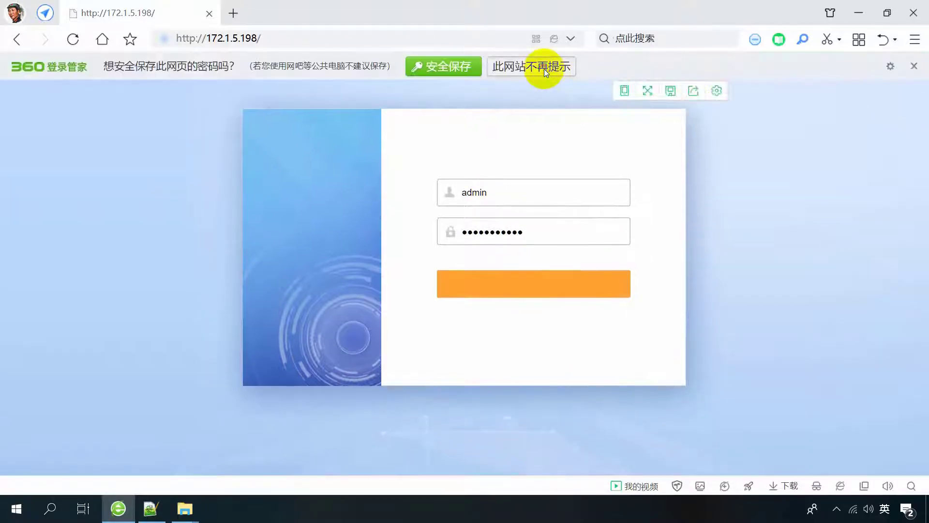
click(534, 68)
click(531, 276)
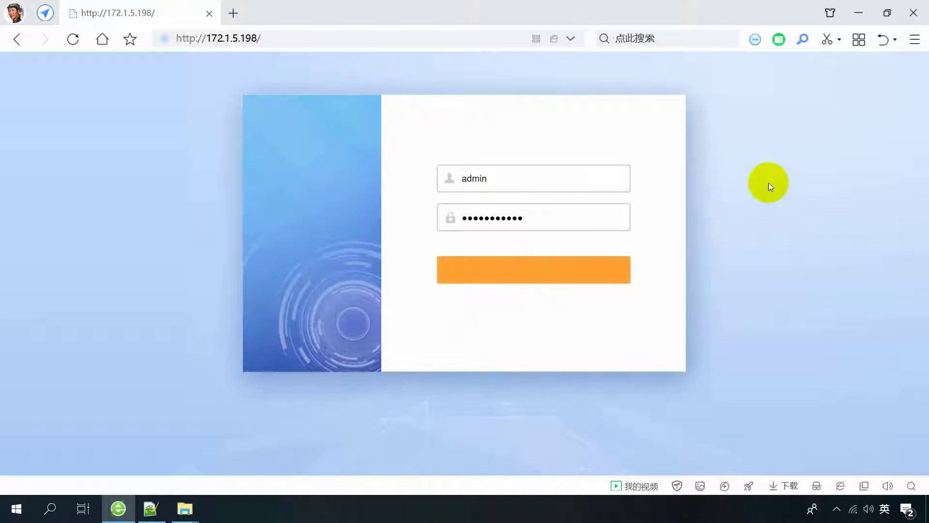
click(913, 13)
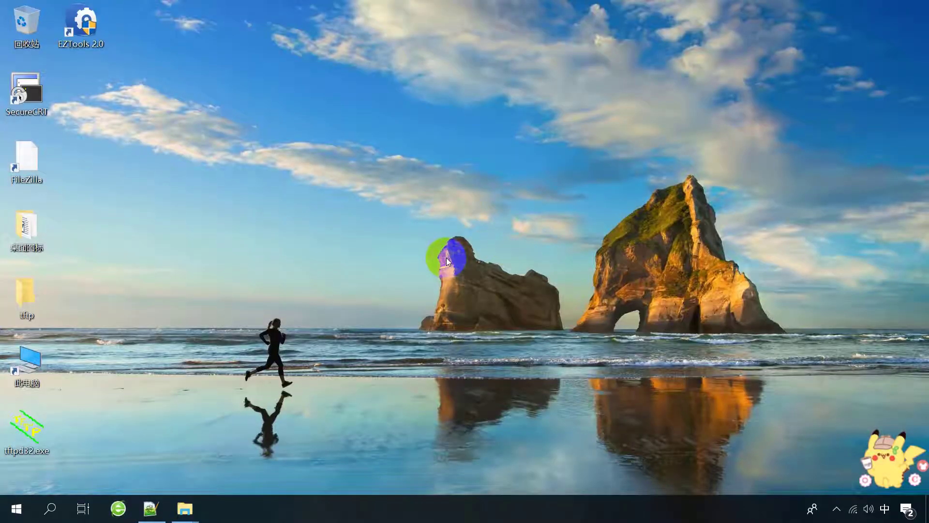
click(119, 509)
click(343, 38)
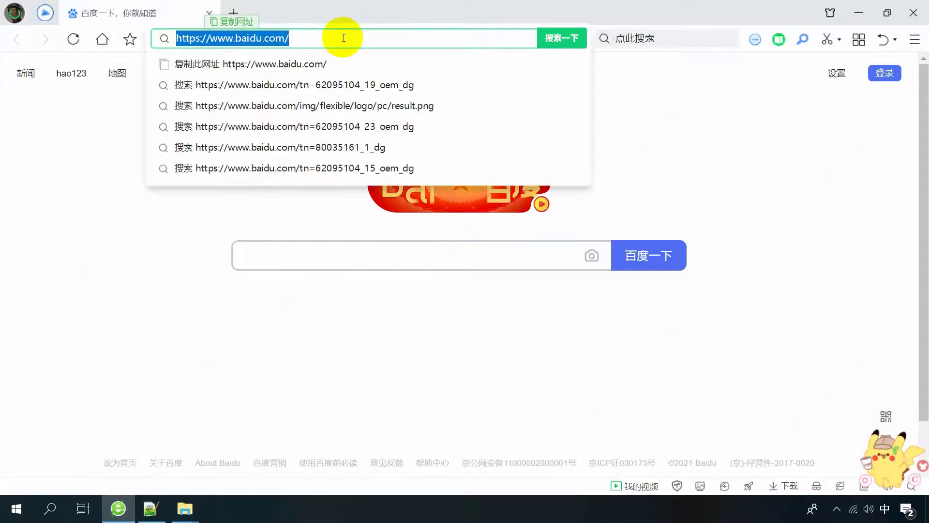
text(172.1.)
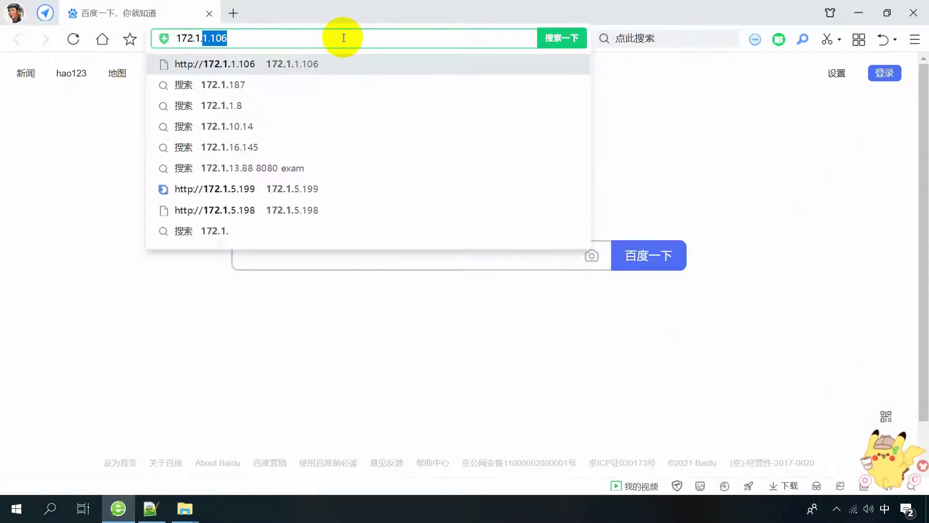
text(5.198)
key(Return)
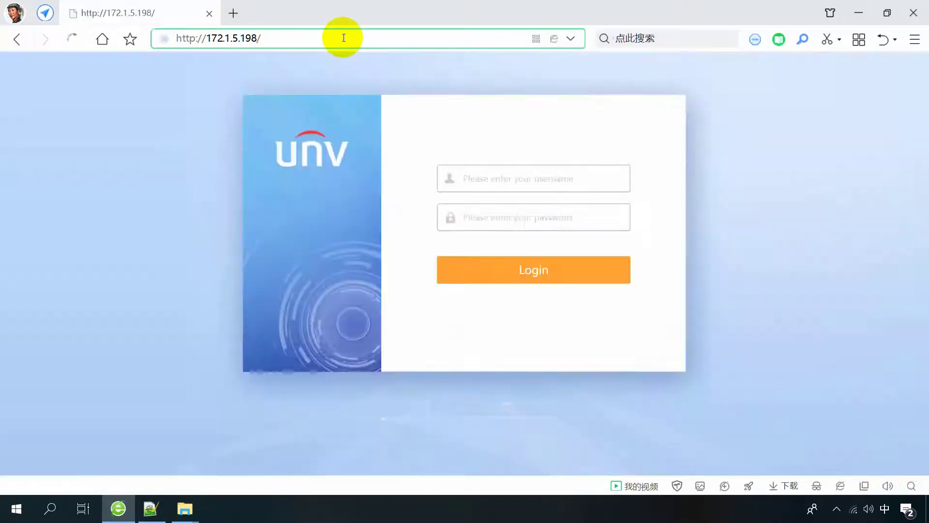
click(512, 184)
text(admin)
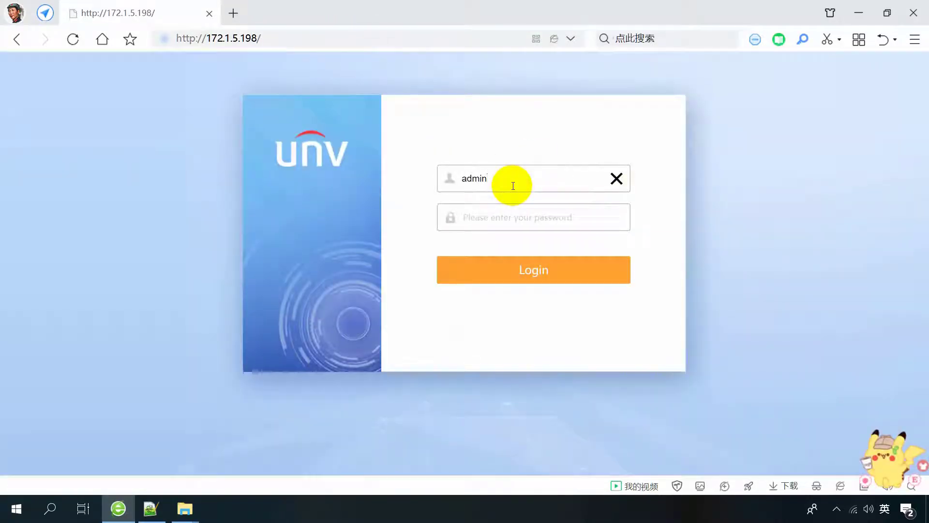
key(Tab)
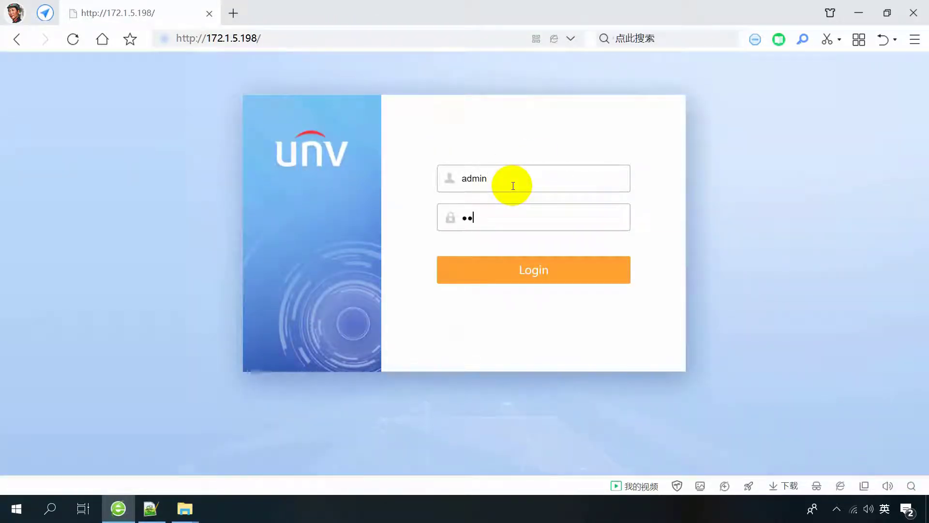
text(admin123)
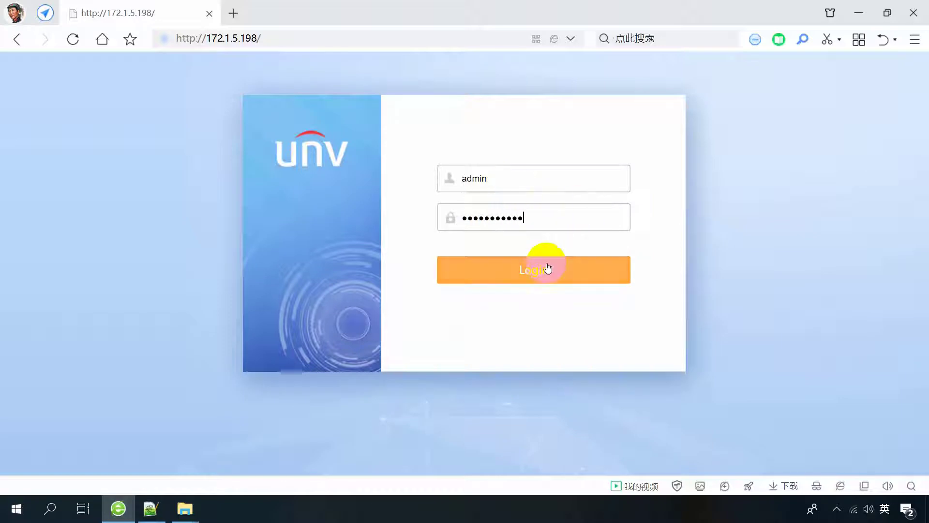
click(536, 272)
click(49, 356)
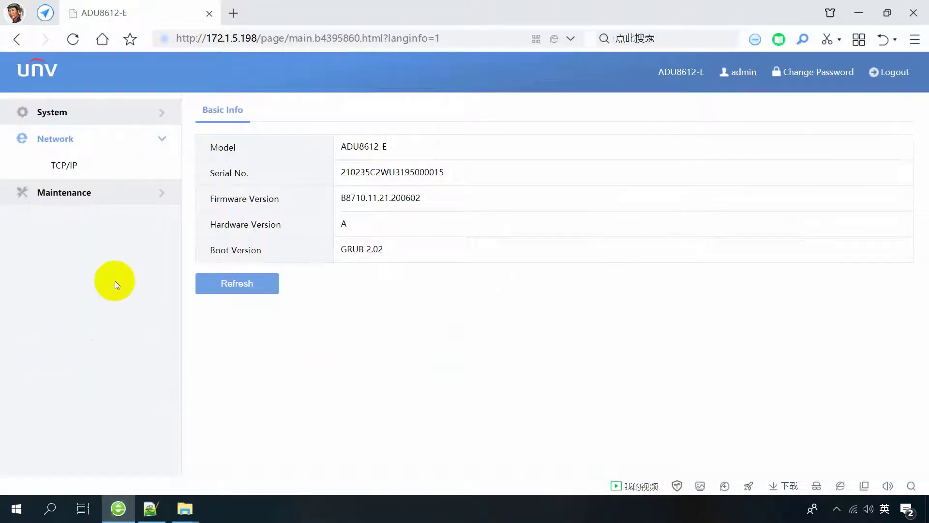
click(68, 165)
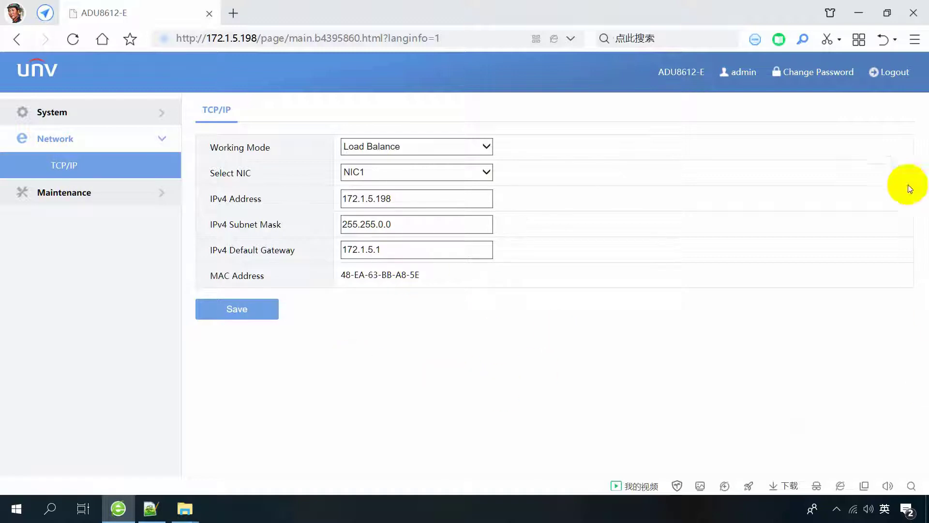
click(888, 73)
click(445, 302)
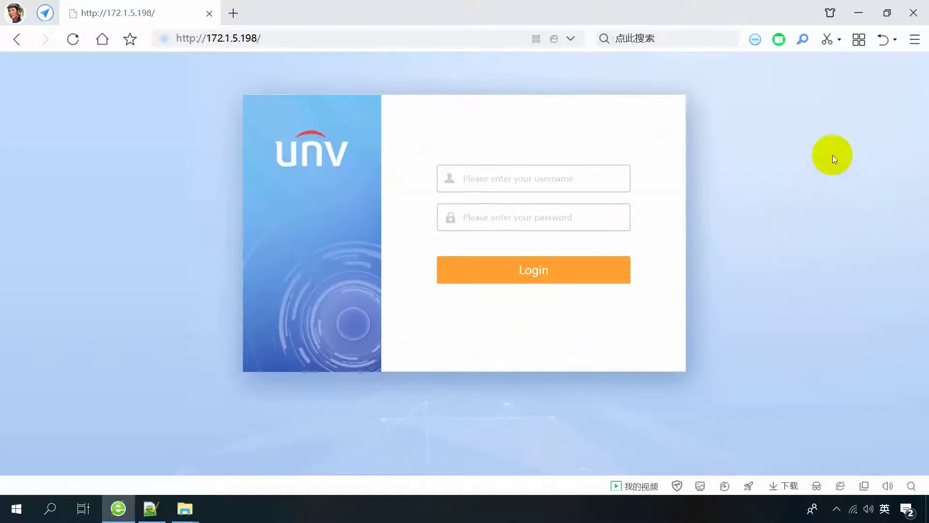
click(913, 14)
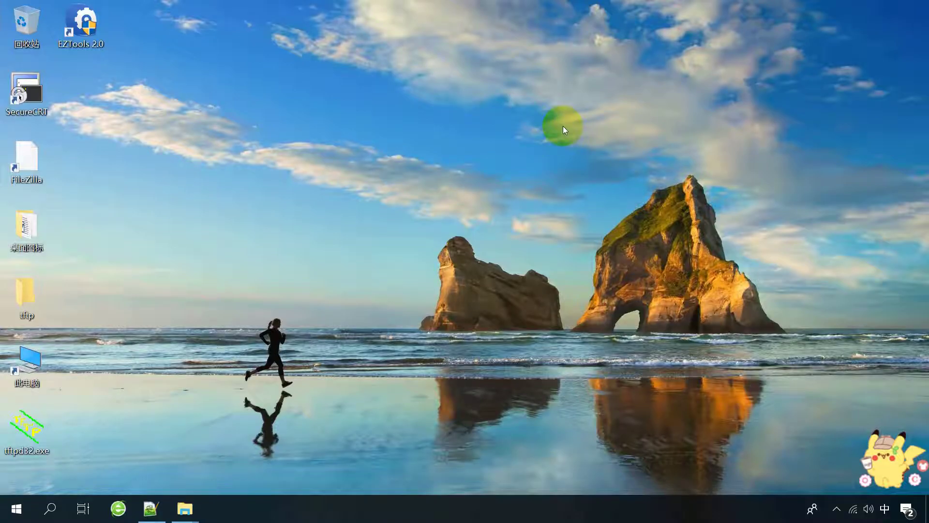
Open the browser at the device's 172.1.5.198 address and log in as administrator.
click(118, 508)
click(349, 39)
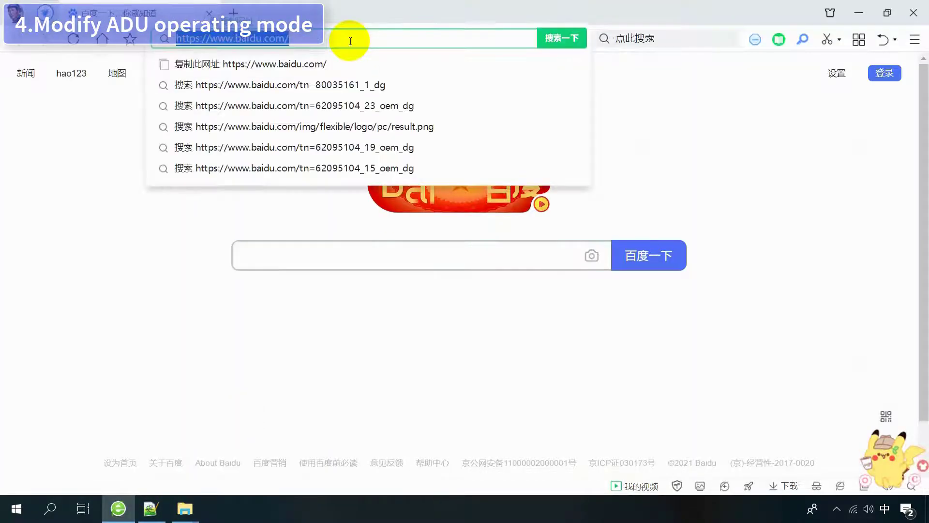
text(172)
key(Return)
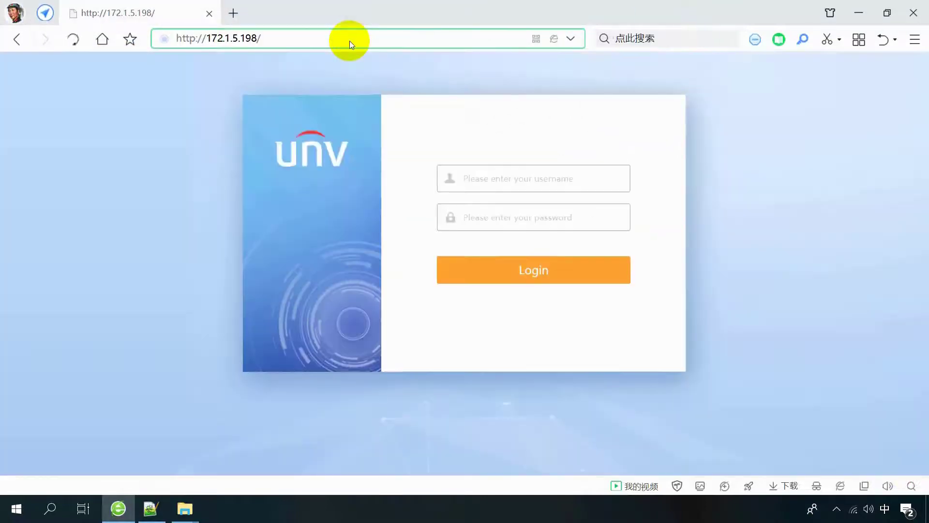
click(481, 173)
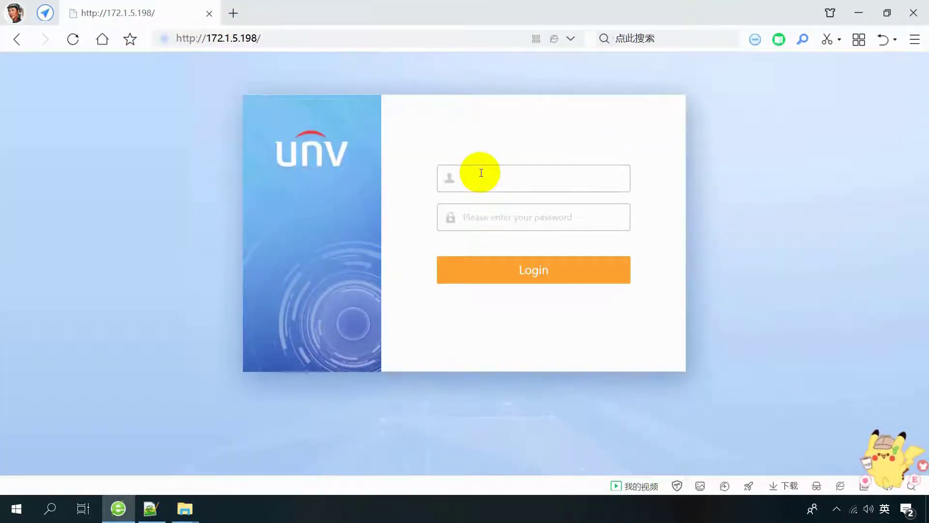
text(admin)
key(Tab)
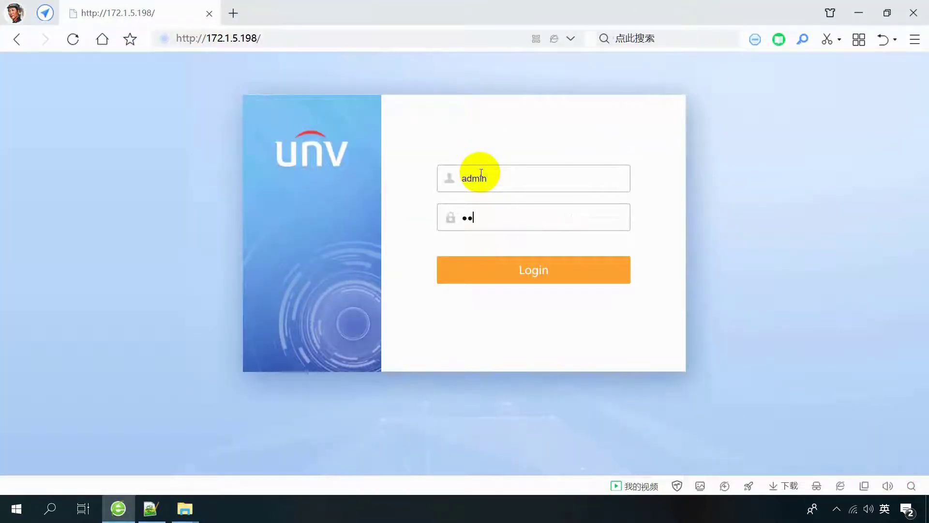
click(526, 270)
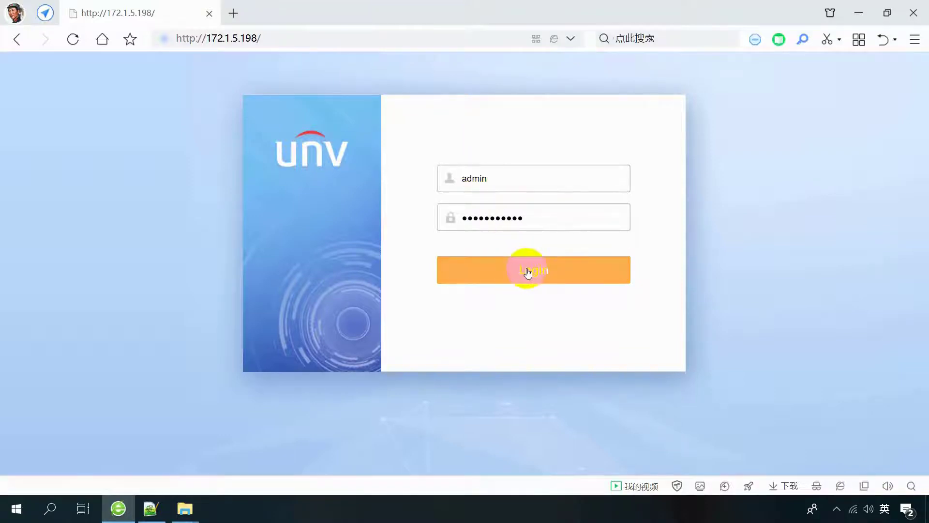
Set the Running Mode protocol to ONVIF, save, and accept the restart warning.
click(105, 276)
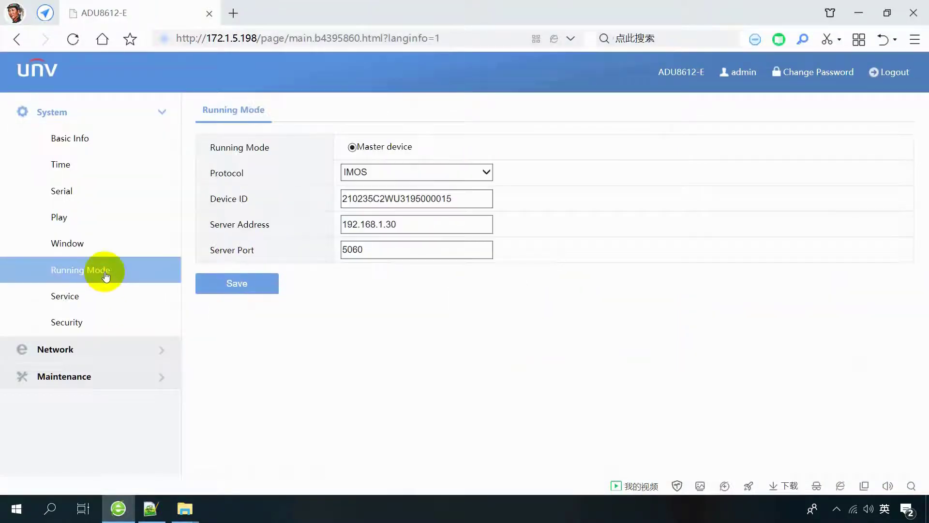
click(487, 172)
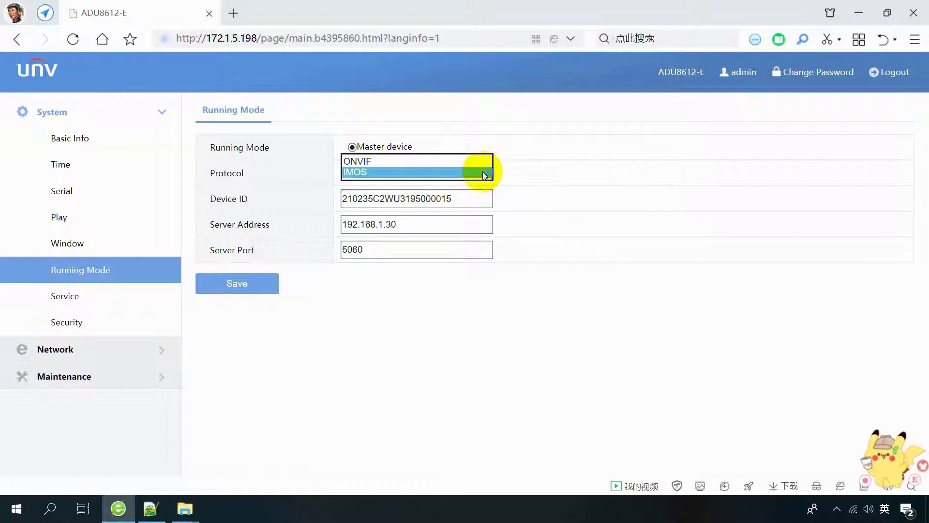
click(441, 161)
click(237, 208)
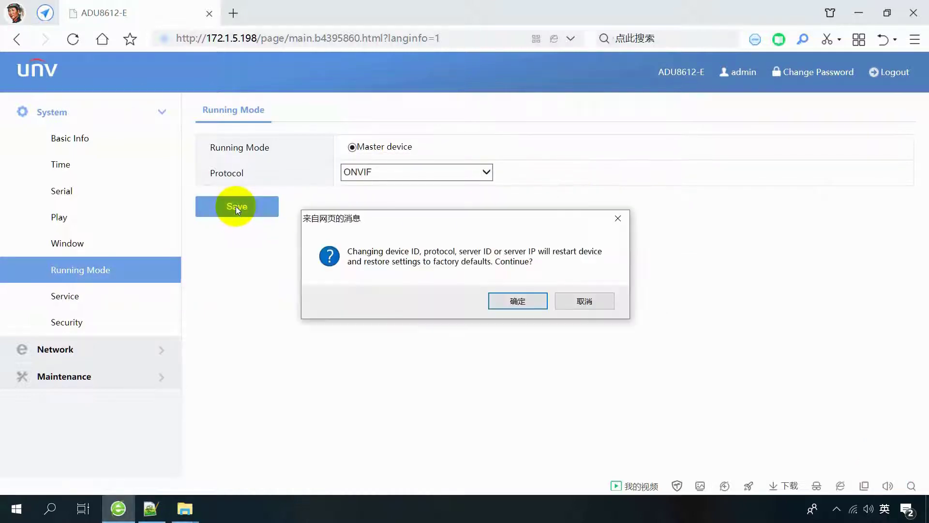
click(517, 301)
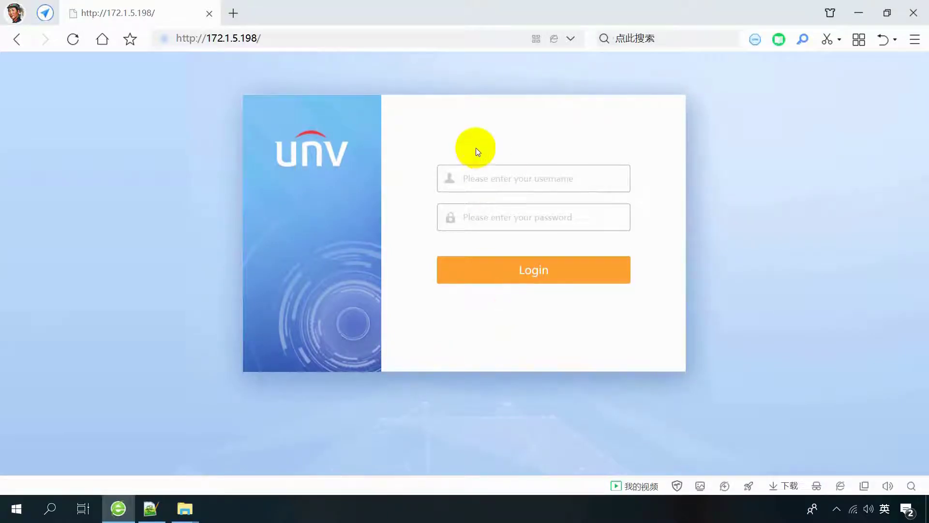
Log back in, confirm Running Mode shows ONVIF, then log out and close the browser.
click(499, 181)
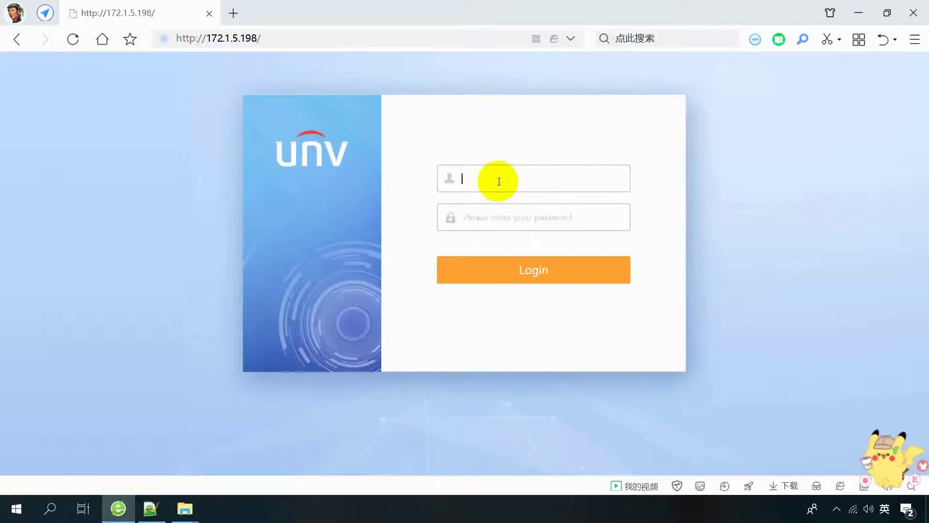
text(admin)
key(Tab)
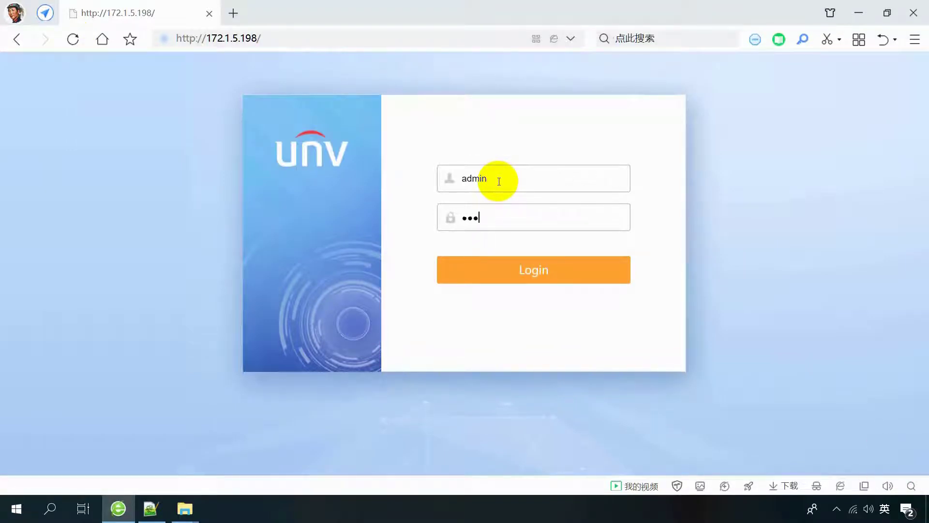
click(529, 272)
click(99, 273)
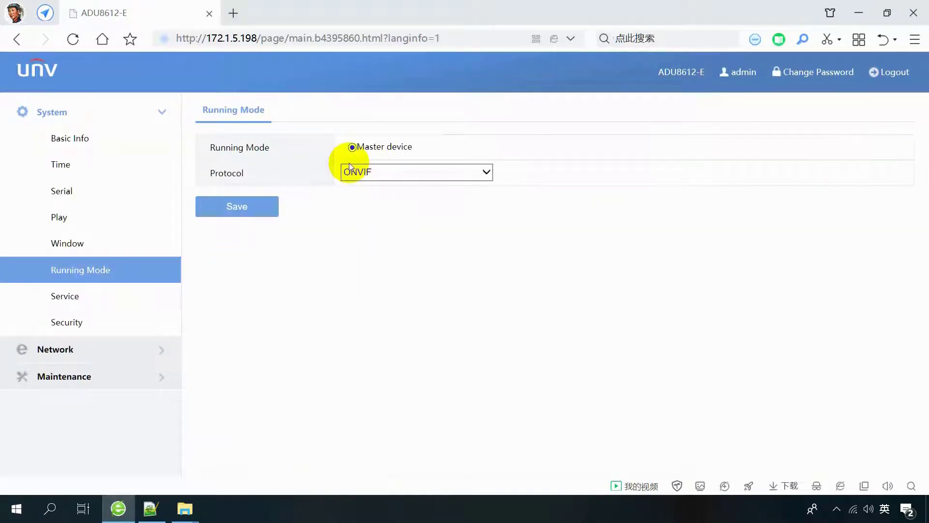
click(889, 72)
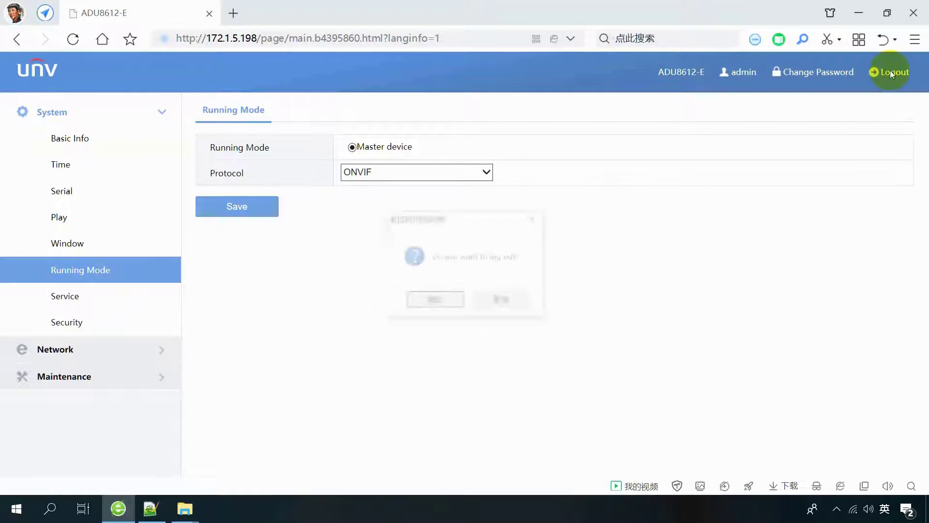
click(456, 308)
click(914, 15)
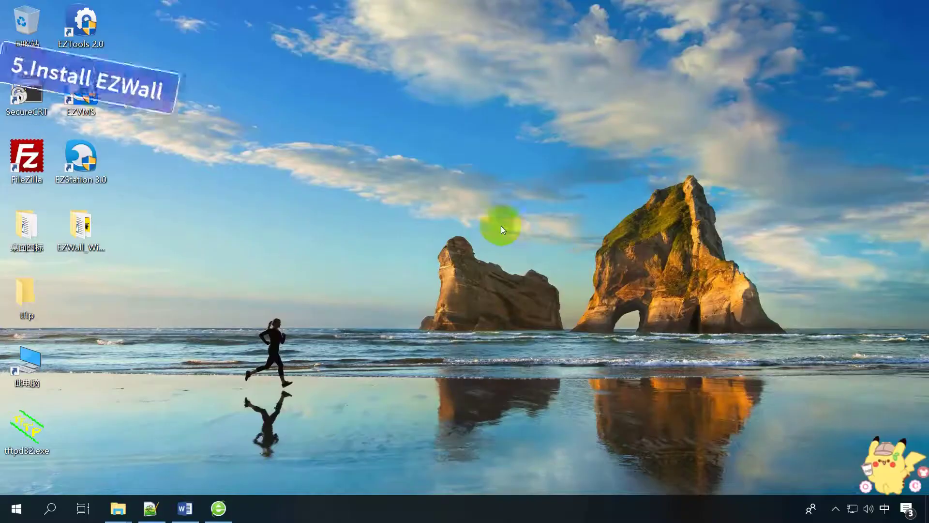
Extract the EZWall zip archive and open the extracted installer folder.
double_click(91, 260)
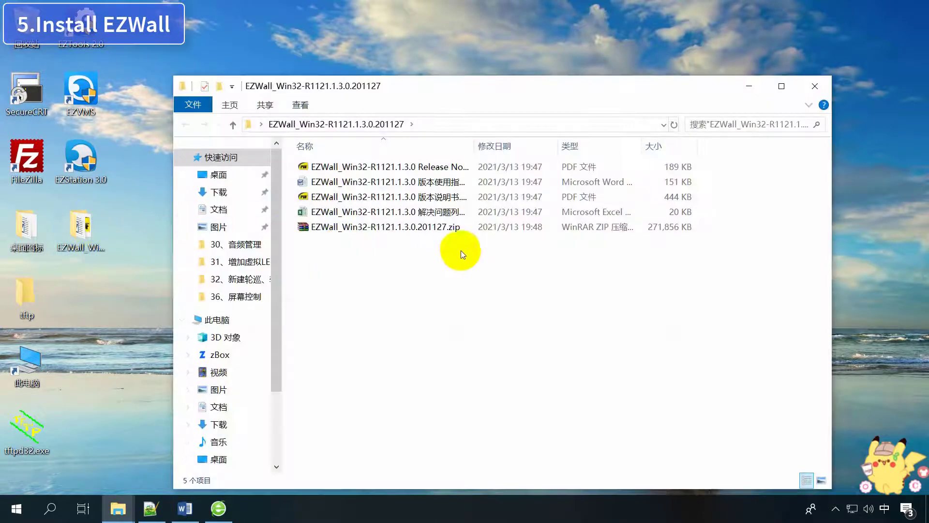
click(425, 226)
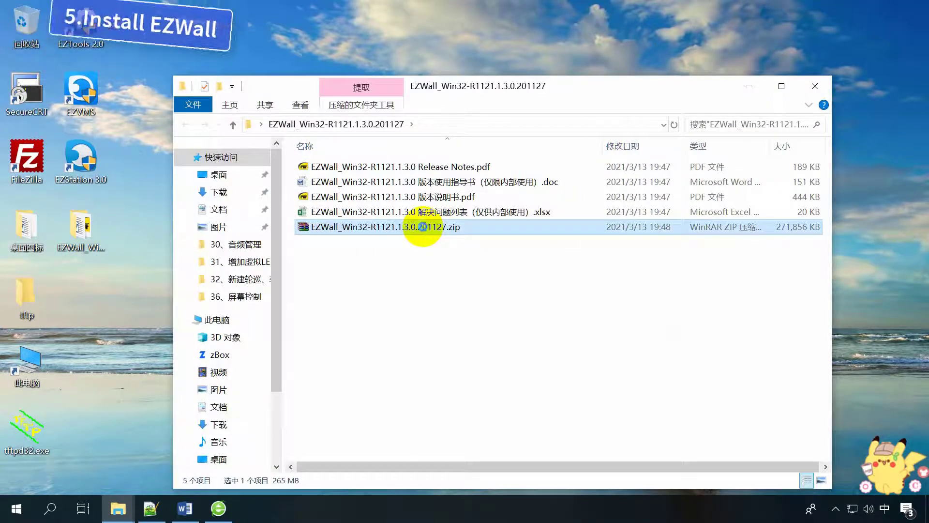
right_click(425, 227)
click(522, 168)
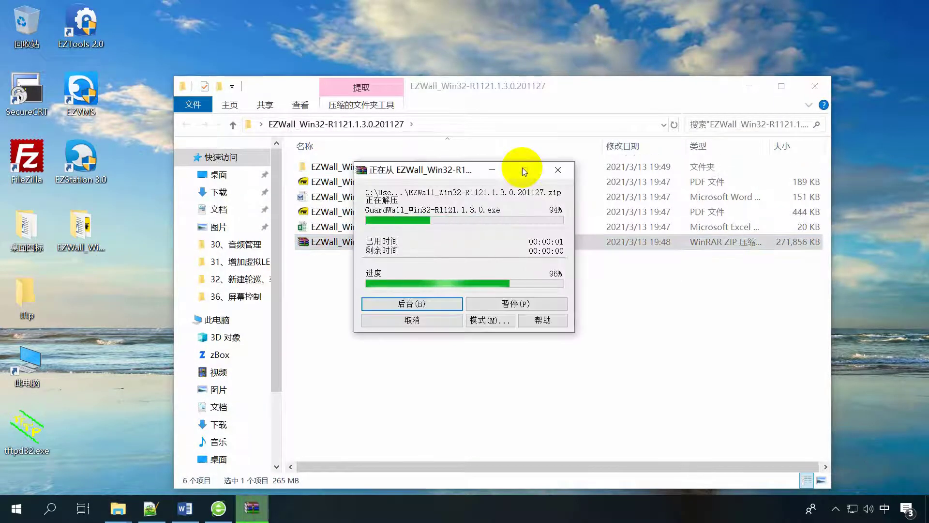
double_click(449, 167)
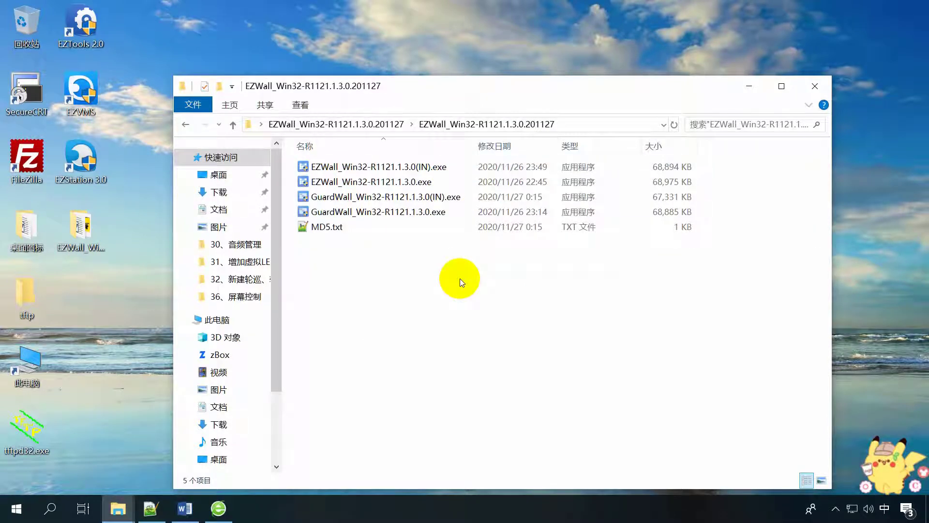
Run EZWall_Win32-R1121.1.3.0(IN).exe as administrator.
click(406, 171)
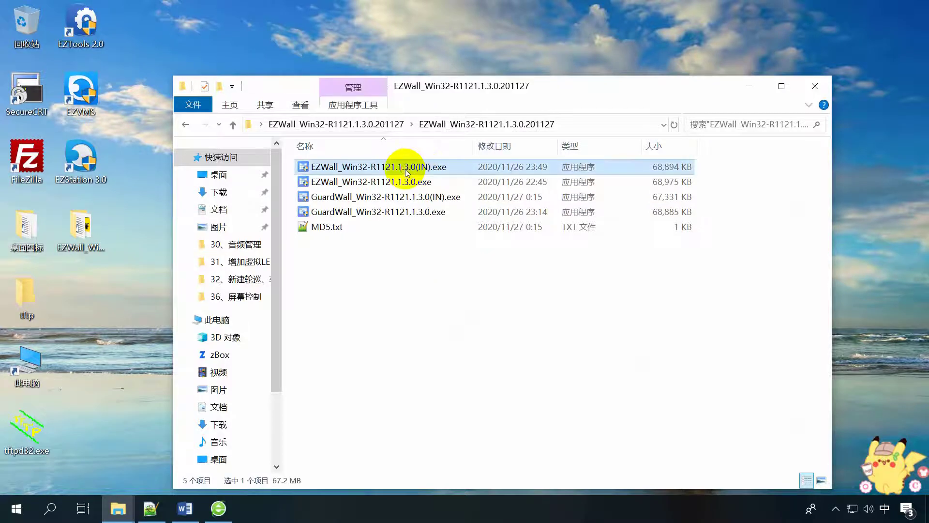
right_click(406, 170)
click(466, 27)
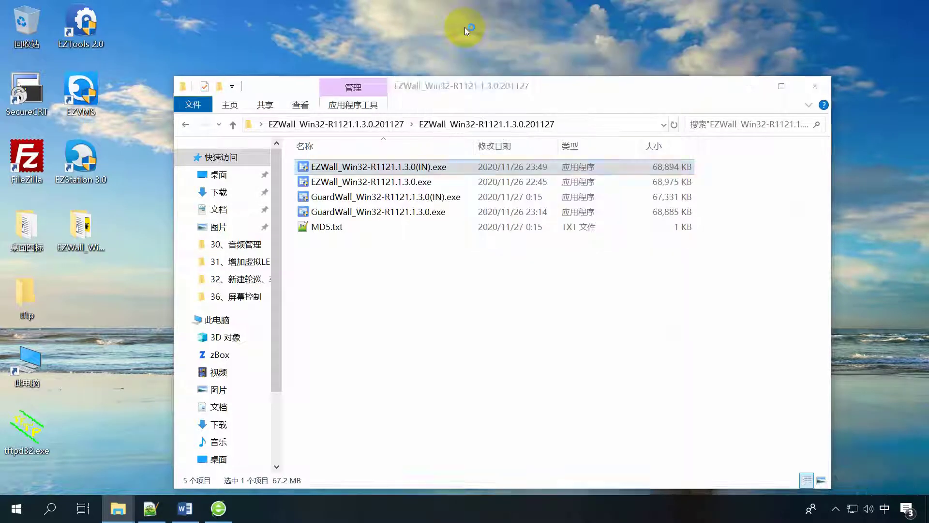
click(740, 86)
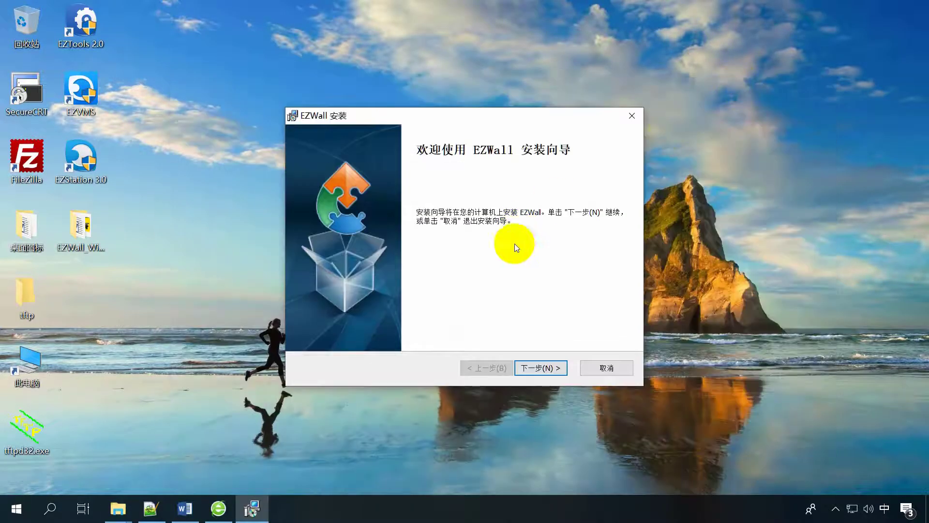
Accept the privacy policy and install EZWall to the default C:\Program Files (x86)\EZWall\ folder.
click(541, 367)
click(315, 313)
click(537, 368)
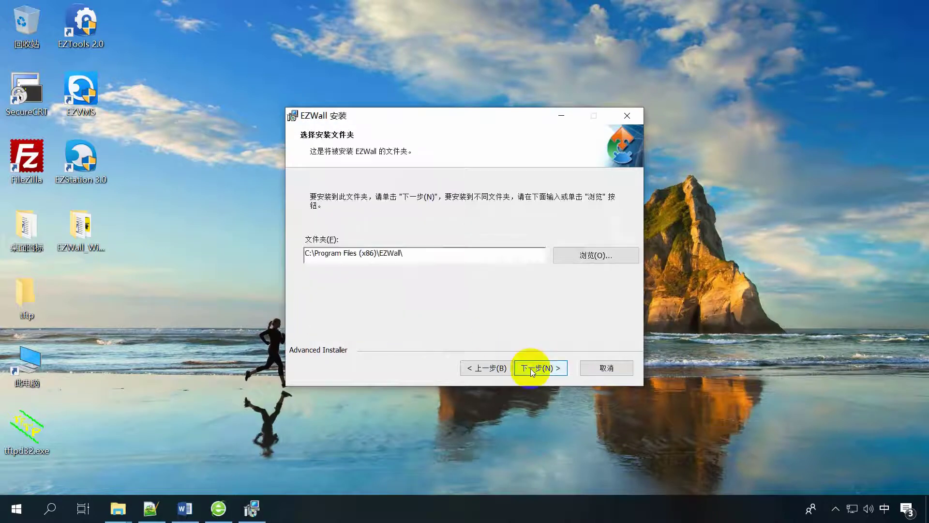
click(532, 368)
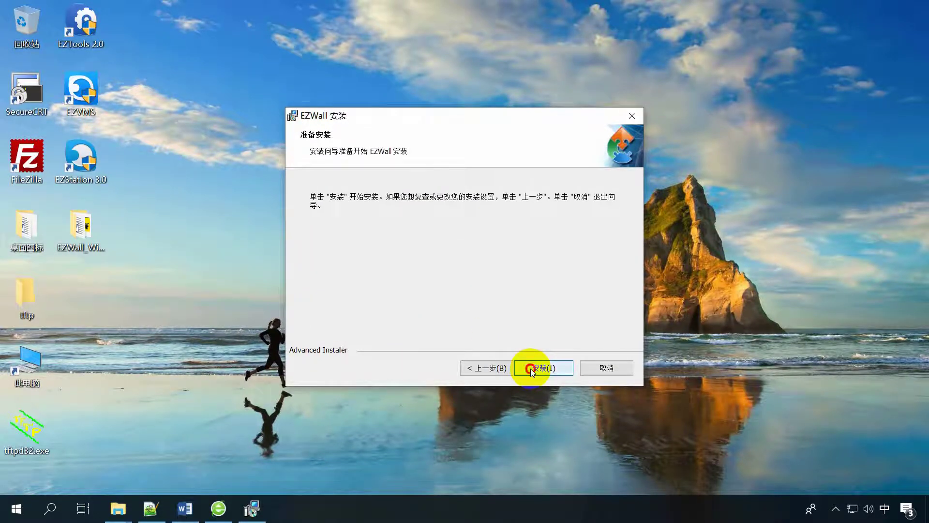
click(531, 368)
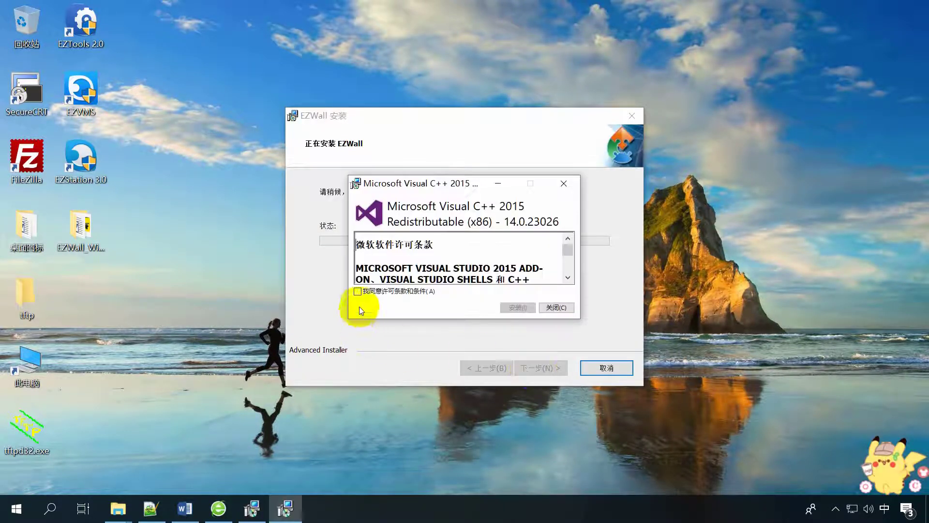
Agree to and install the Visual C++ 2015 runtime, then finish the EZWall setup.
click(358, 291)
click(516, 308)
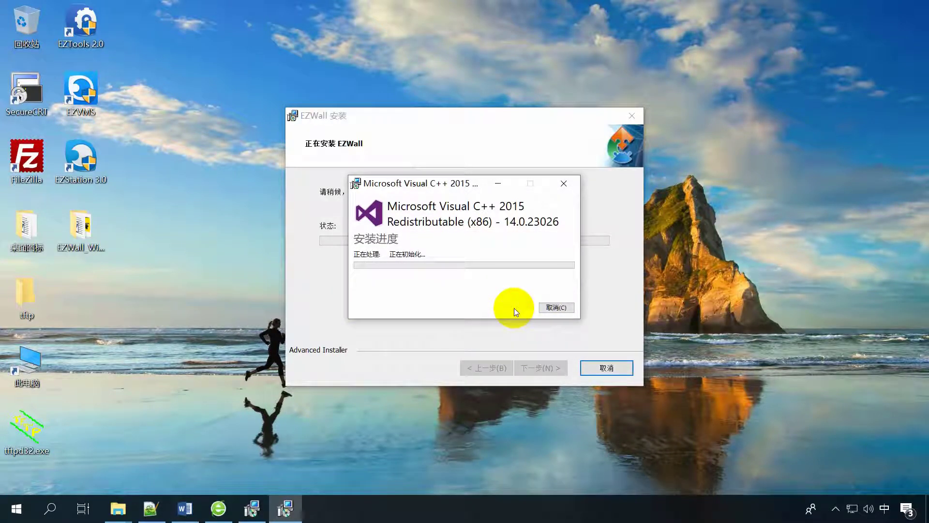
click(568, 306)
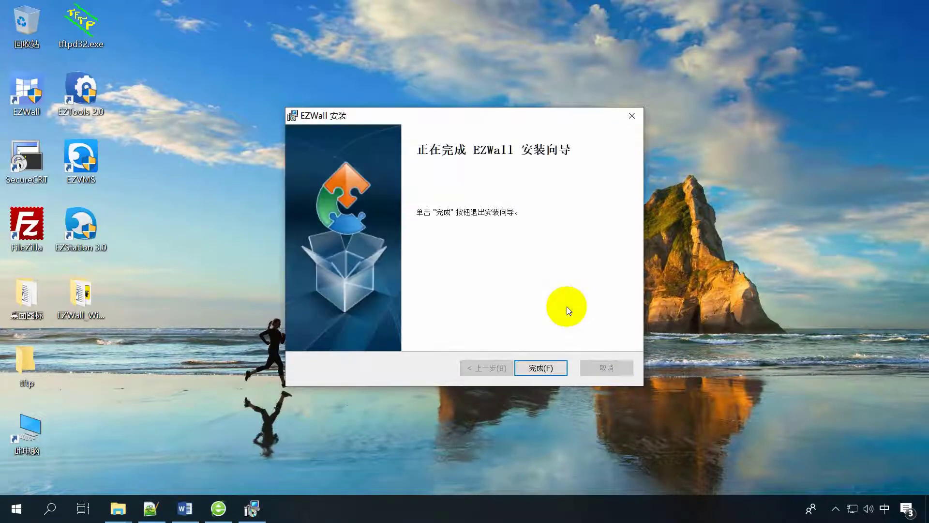
click(540, 368)
click(477, 238)
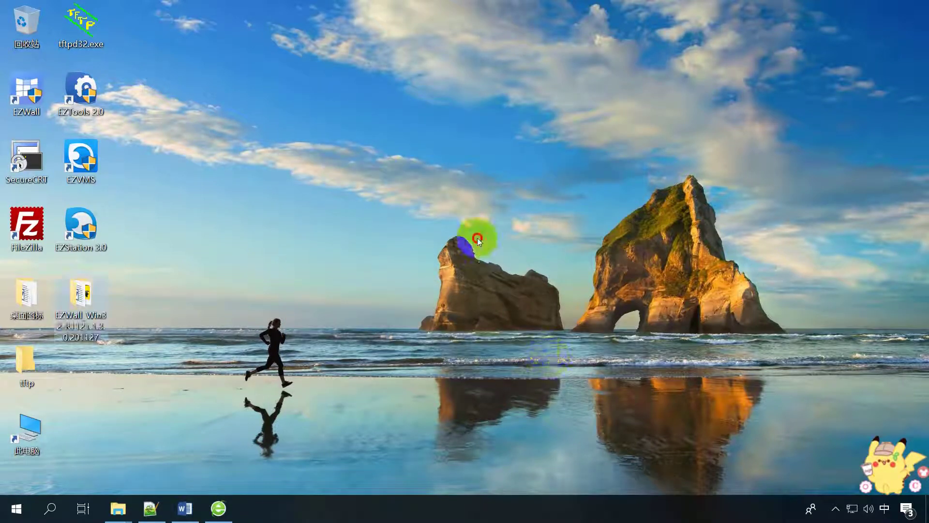
Launch EZWall from its new desktop shortcut as administrator.
click(34, 88)
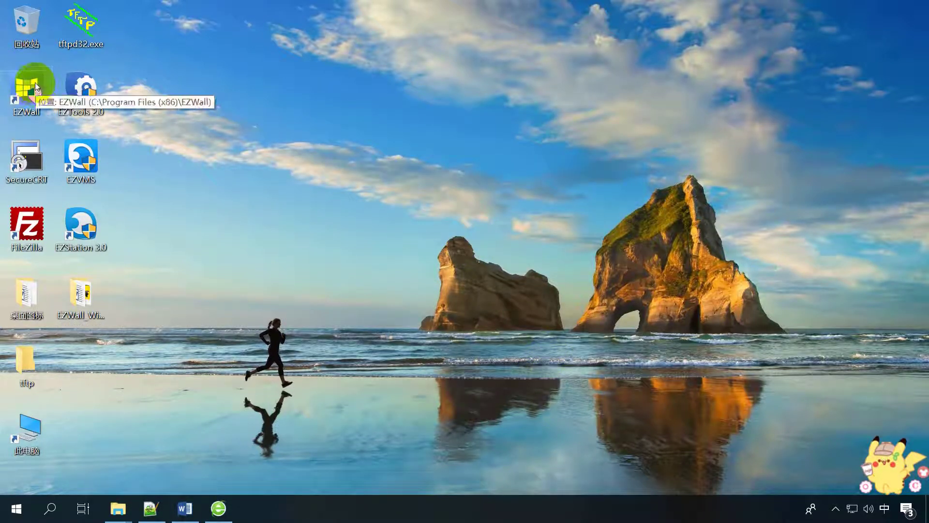
right_click(35, 83)
click(94, 141)
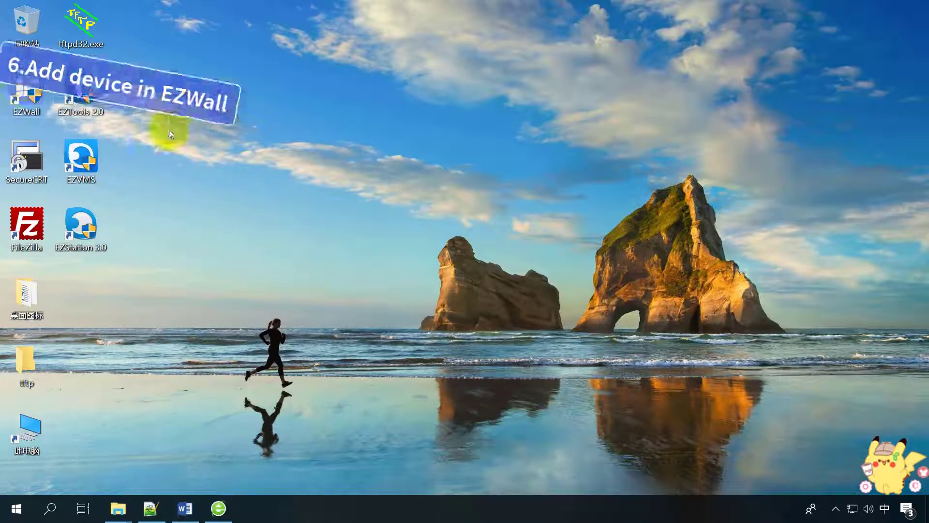
Launch EZWall as administrator, log in with the server password, and browse its main views.
right_click(25, 80)
click(78, 140)
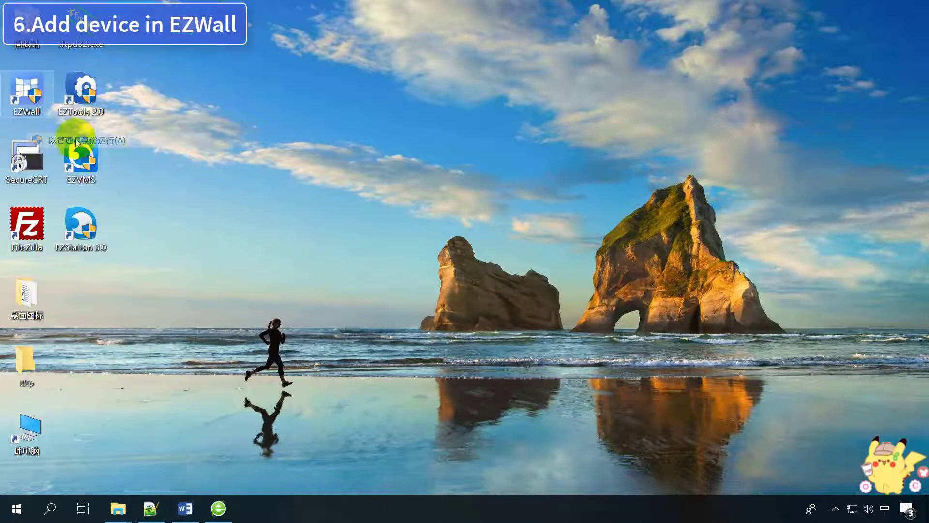
click(442, 238)
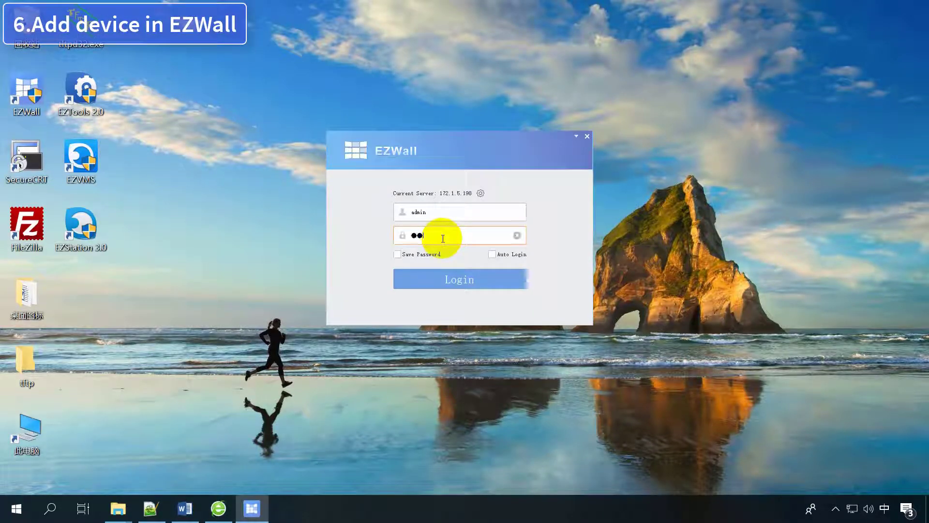
text(admin123456)
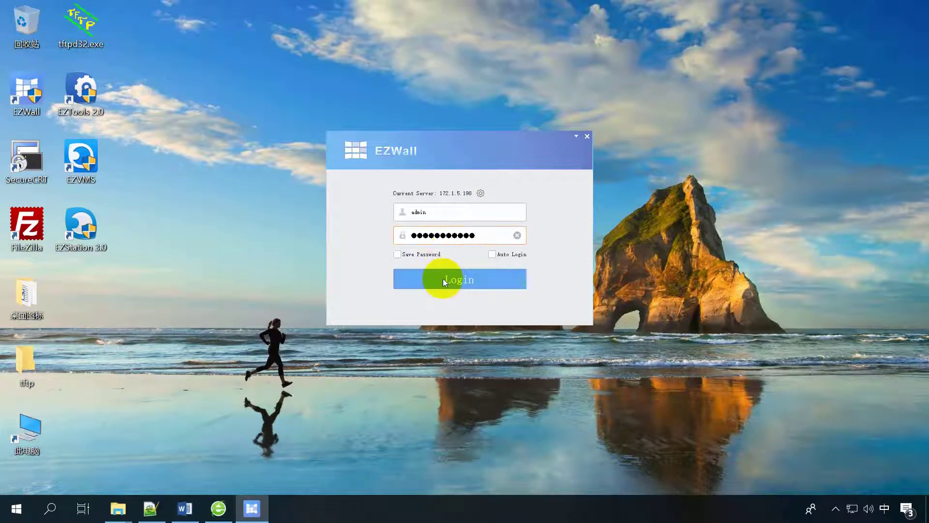
click(442, 278)
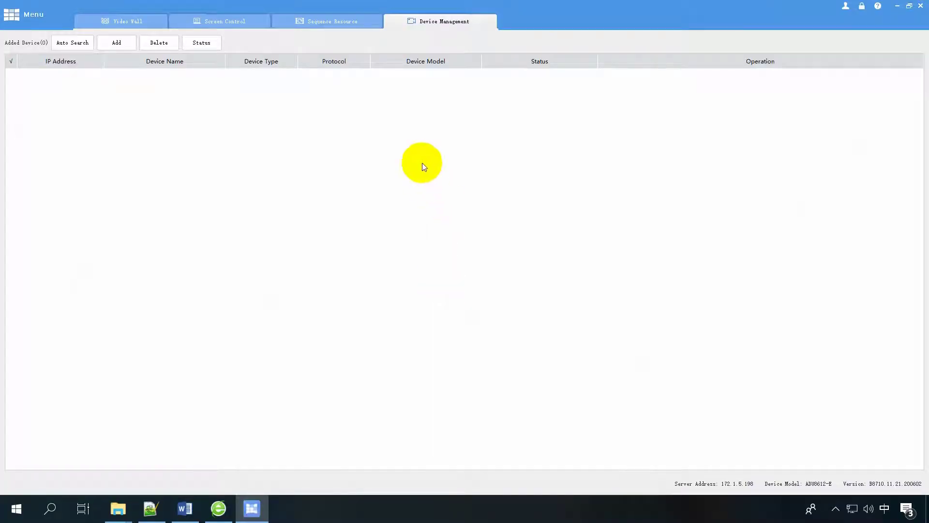
click(128, 22)
click(223, 23)
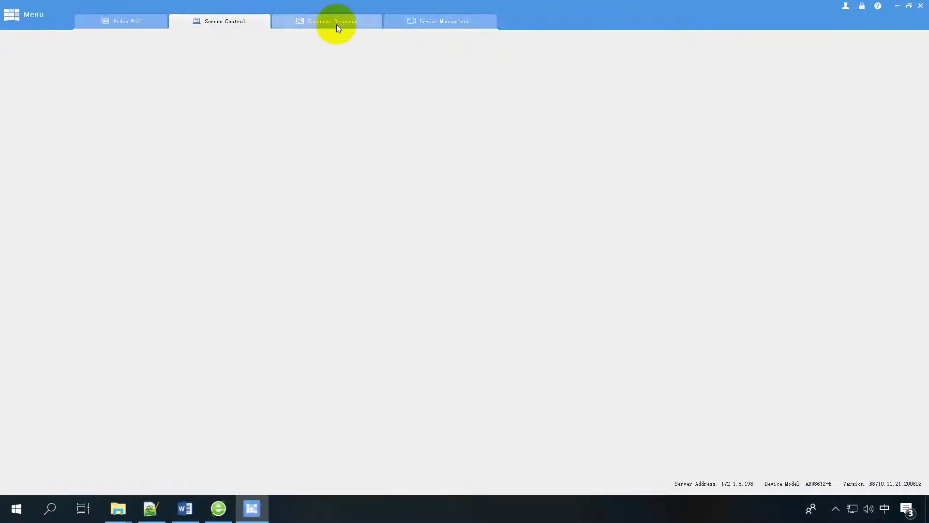
click(337, 25)
click(419, 25)
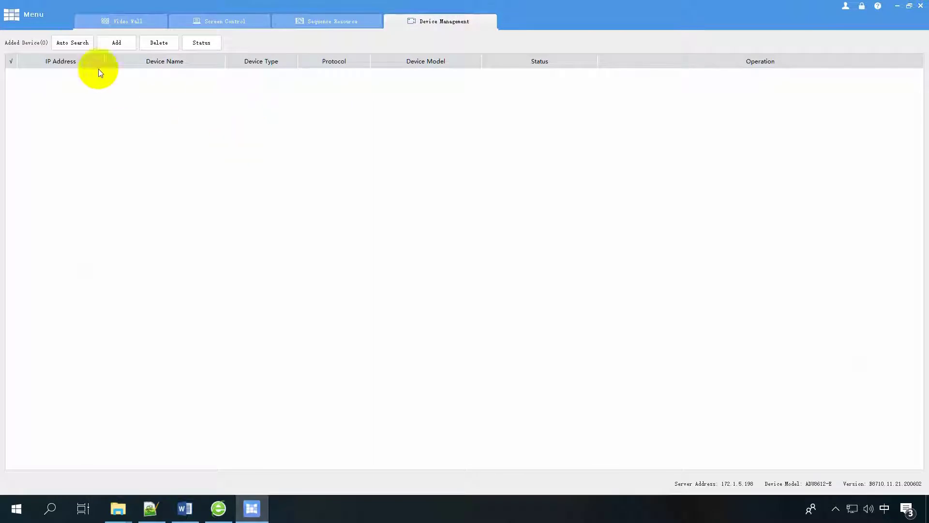
Auto-search the network and batch-add all discovered devices with a shared login password.
click(74, 43)
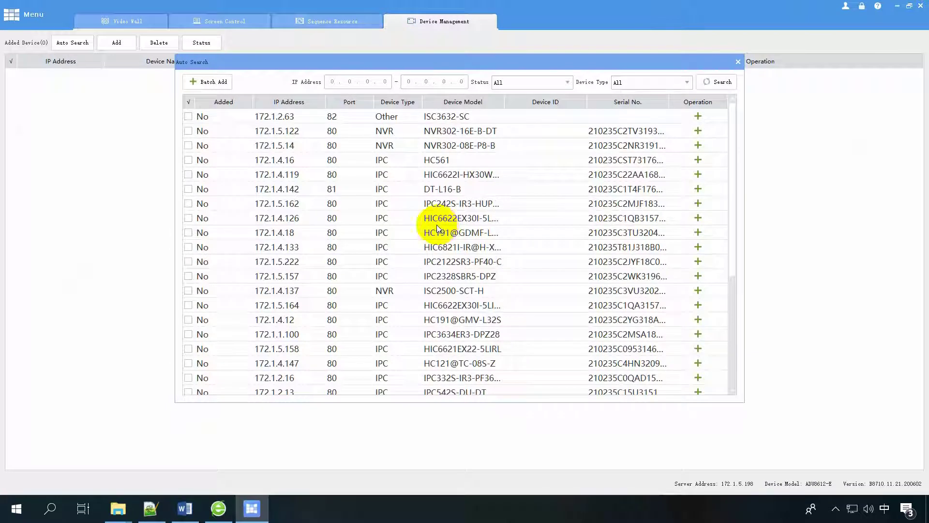
click(189, 102)
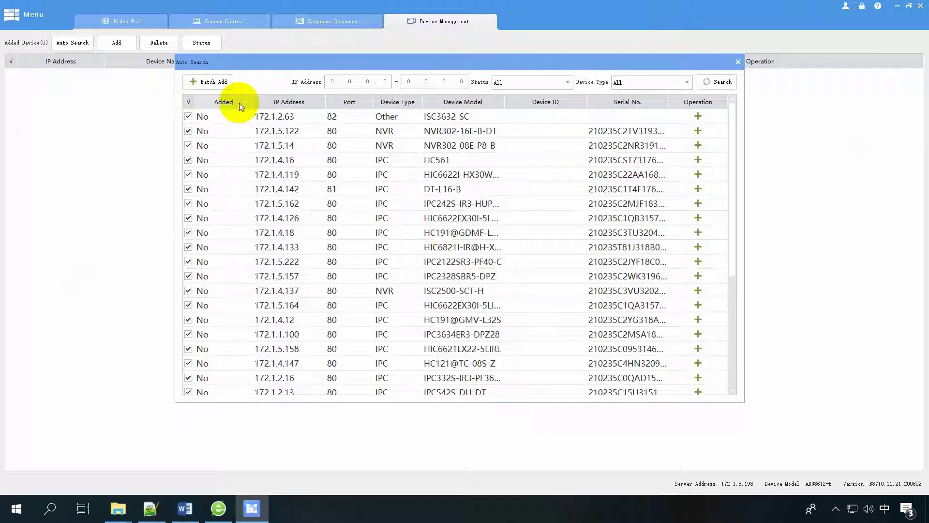
click(225, 82)
click(485, 207)
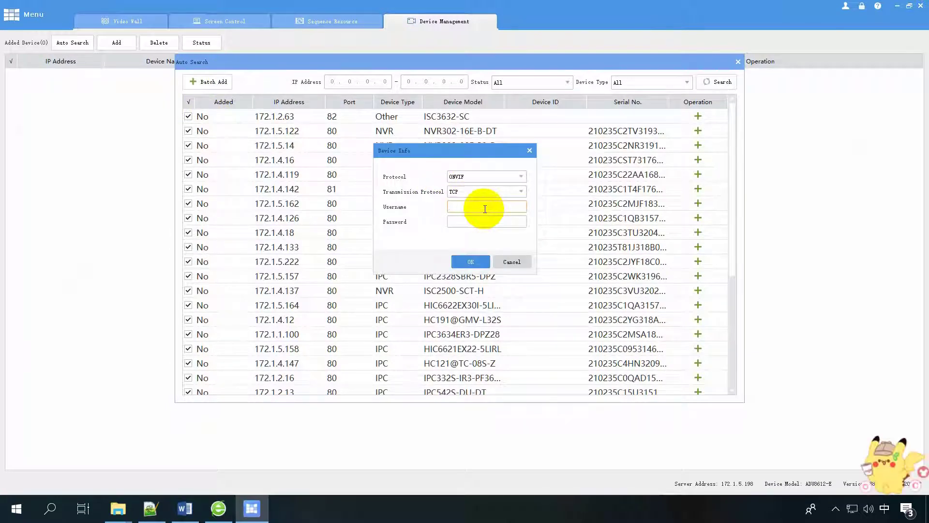
text(admin)
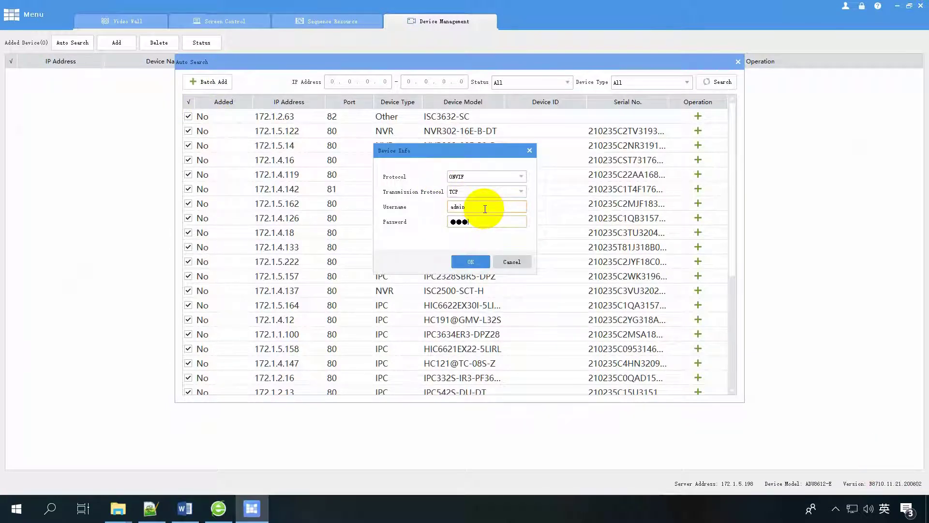
text(123456)
click(468, 262)
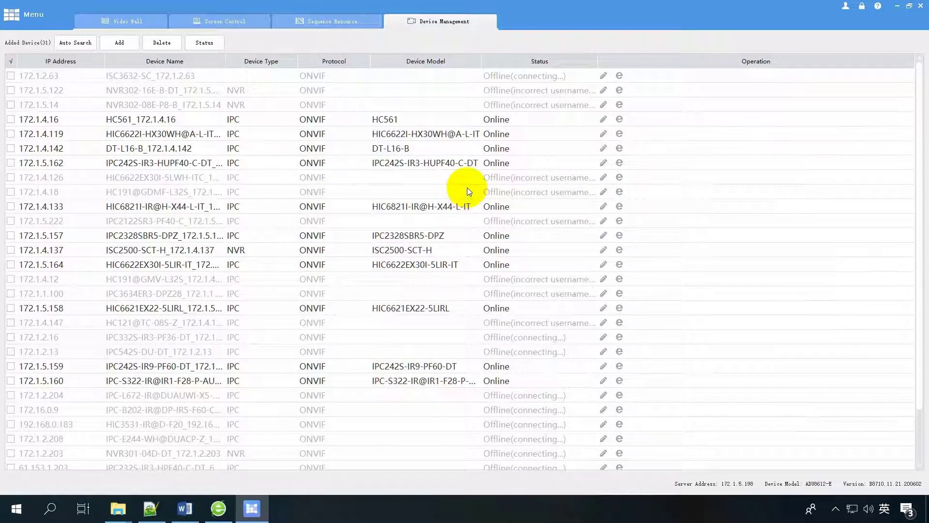
Review the connection status of all devices and widen the Device Name column.
scroll(443, 178, down, 1)
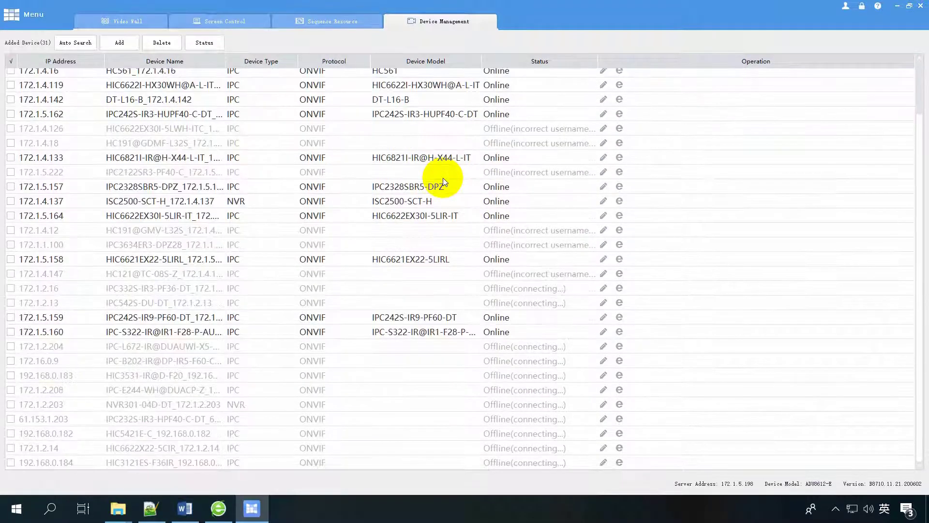
scroll(443, 178, up, 1)
click(209, 42)
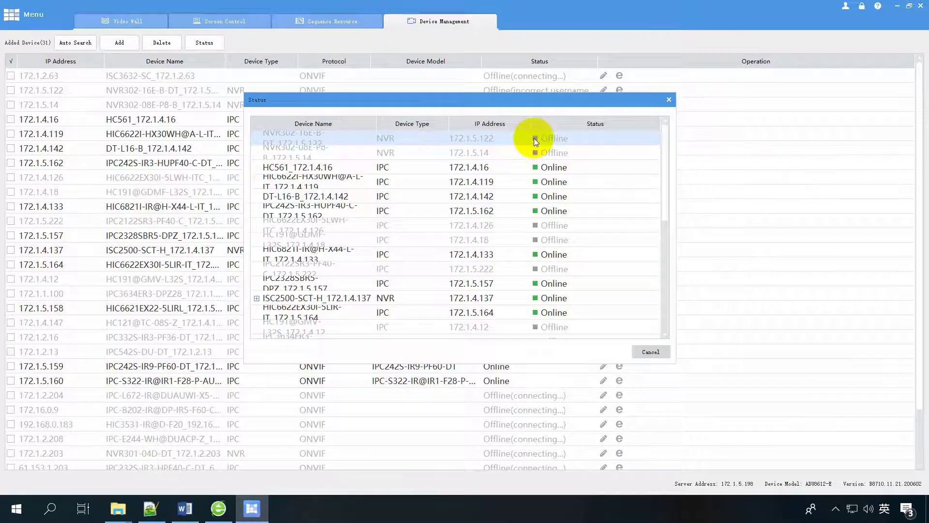
click(650, 352)
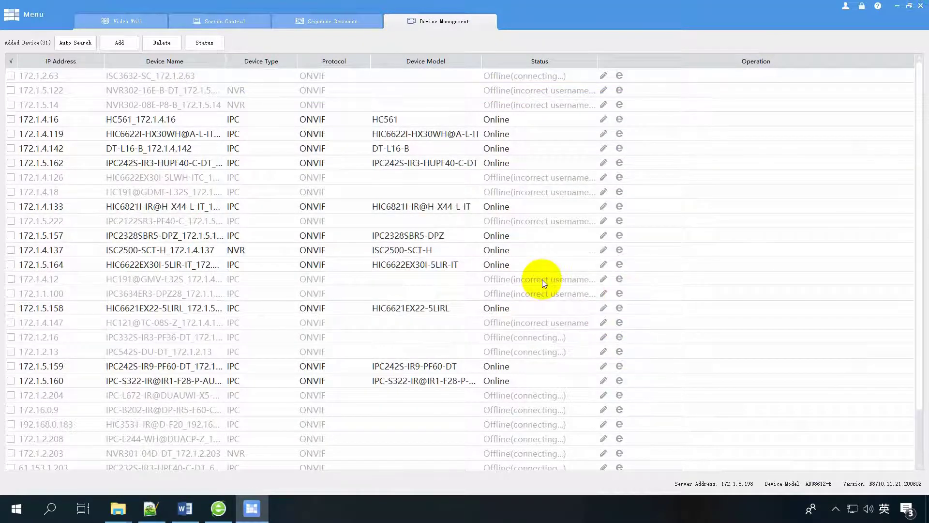
drag(230, 63, 267, 61)
Re-enter the password for the NVR at 172.1.5.122 so it comes Online.
click(223, 89)
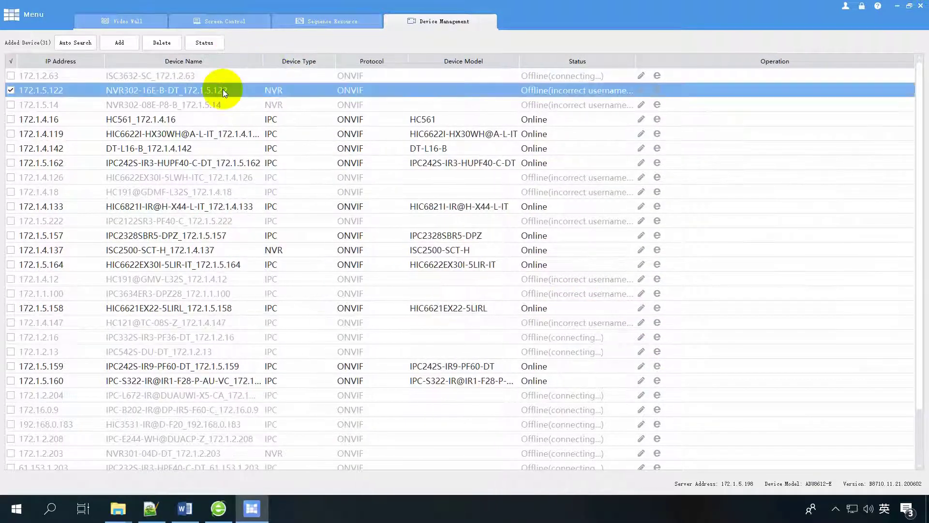
click(641, 91)
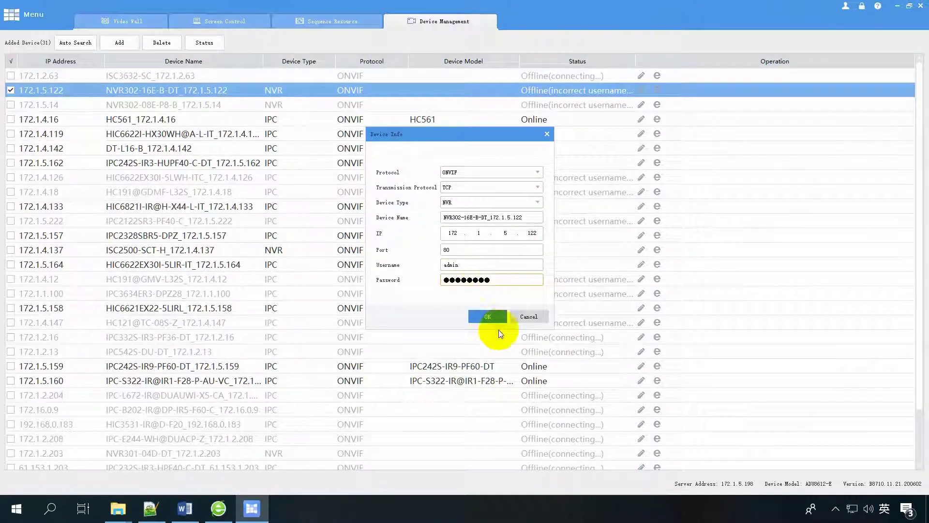
click(487, 317)
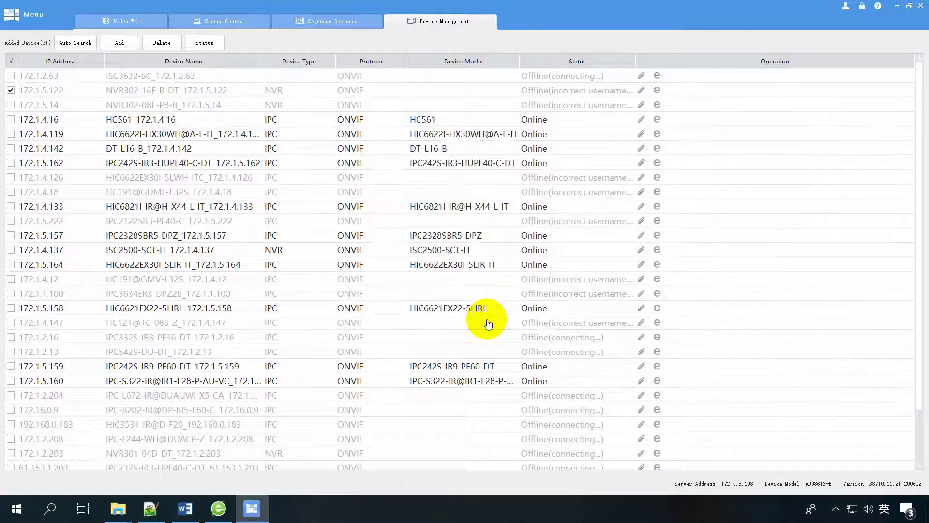
click(535, 91)
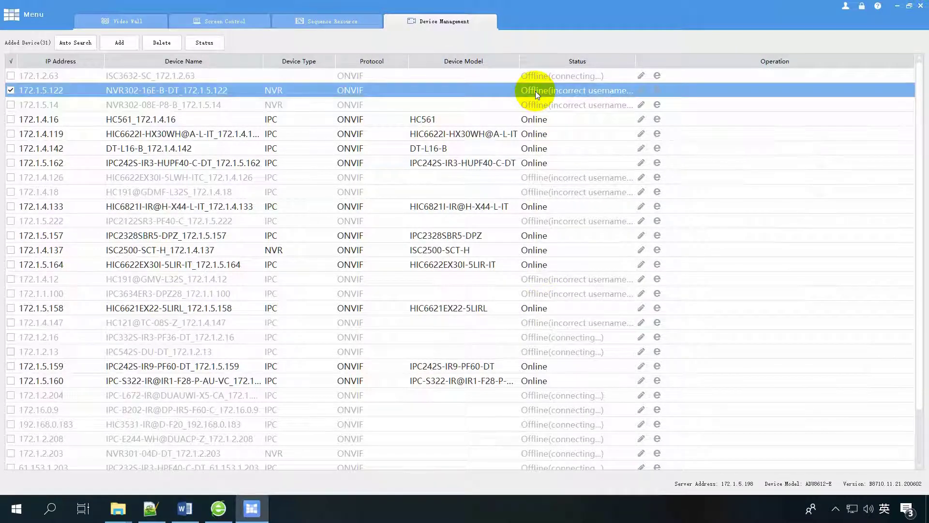
click(641, 91)
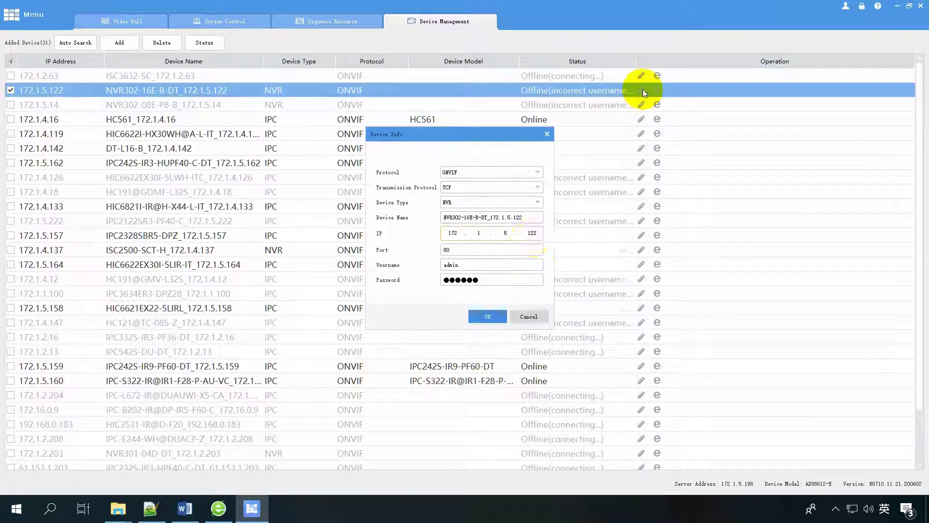
click(503, 278)
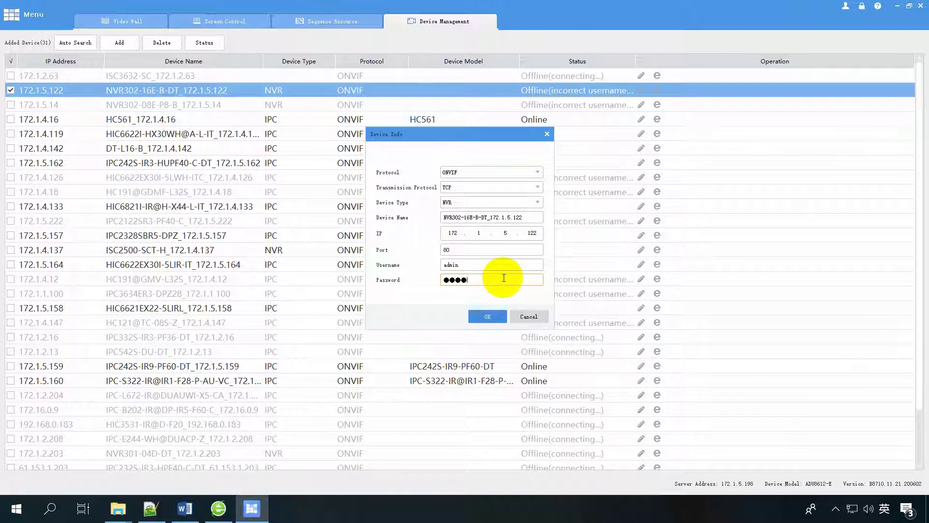
click(488, 317)
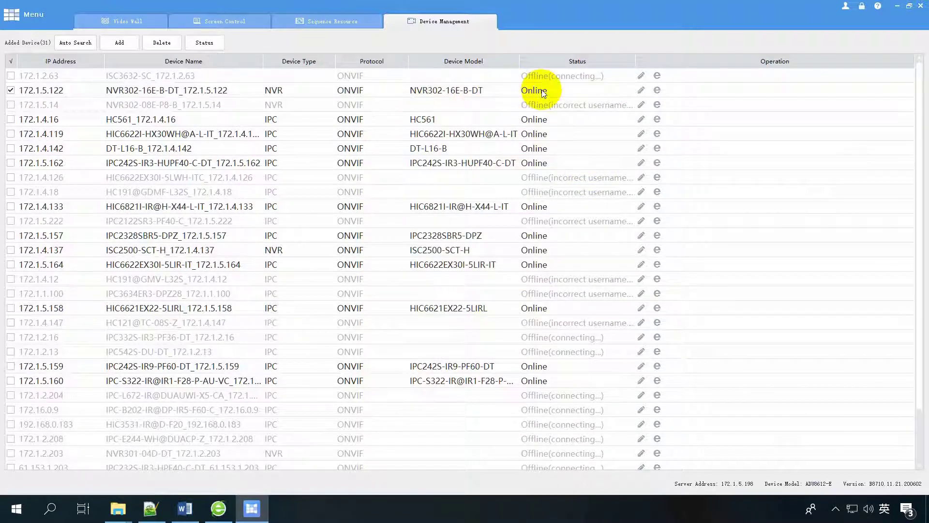
scroll(424, 225, down, 2)
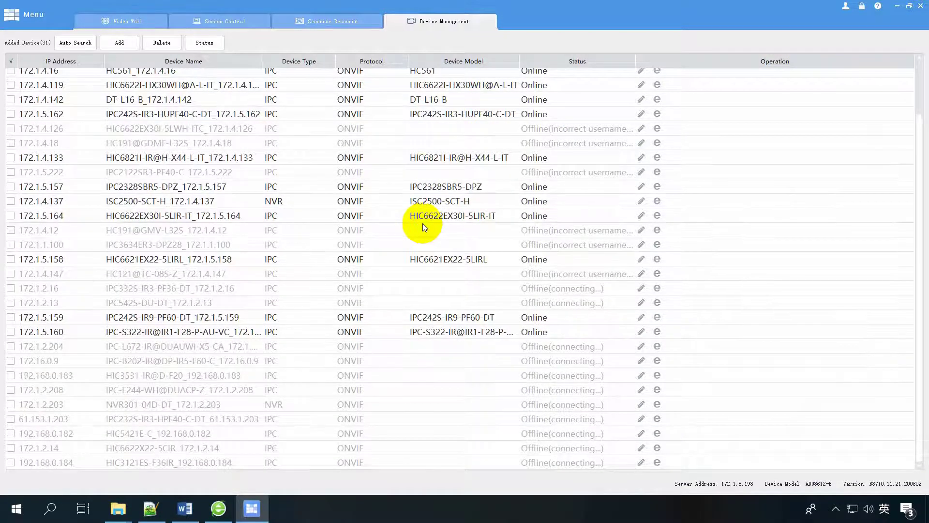
scroll(423, 222, up, 2)
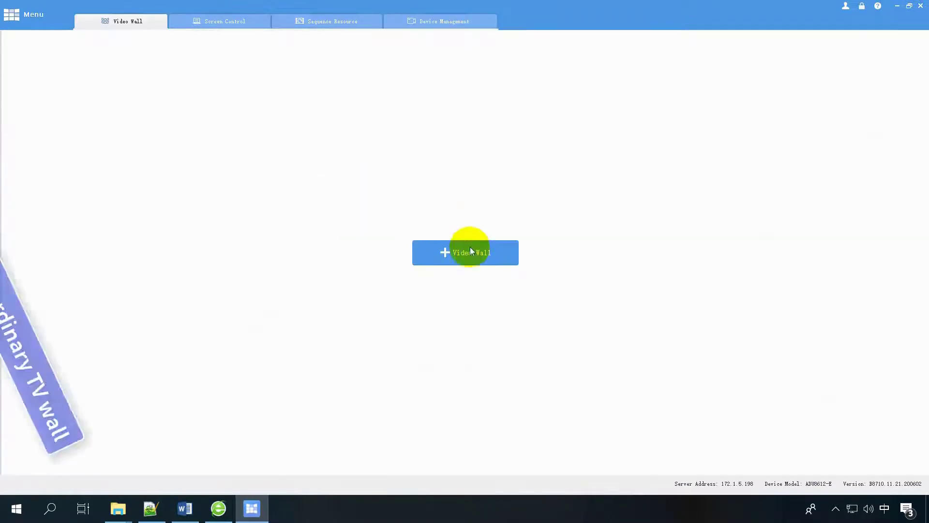
Create a new video wall named 'My wall' with 2 rows and 6 columns.
click(471, 250)
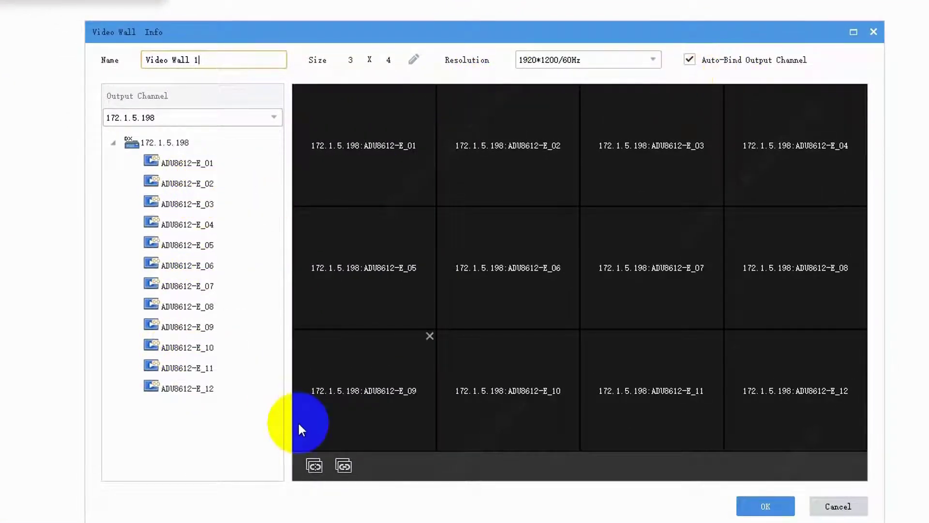
triple_click(222, 61)
key(BackSpace)
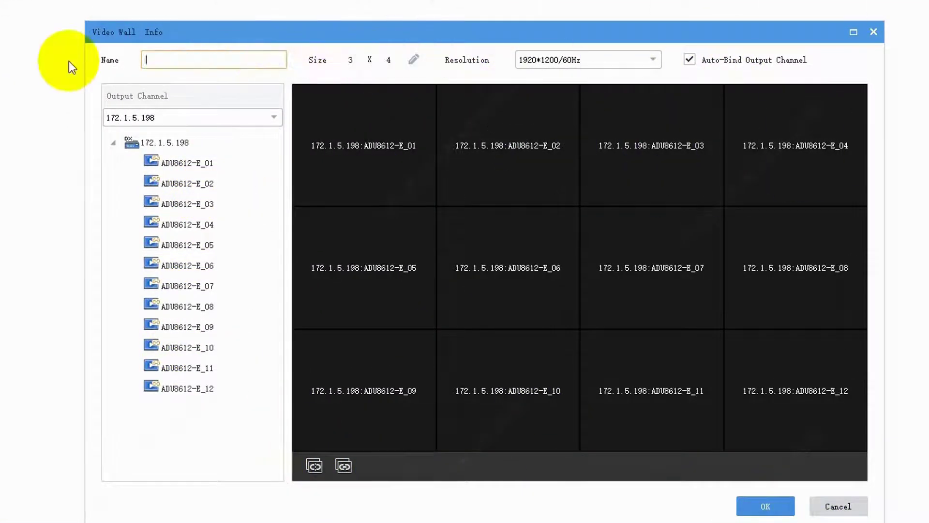
text(My wall)
click(414, 59)
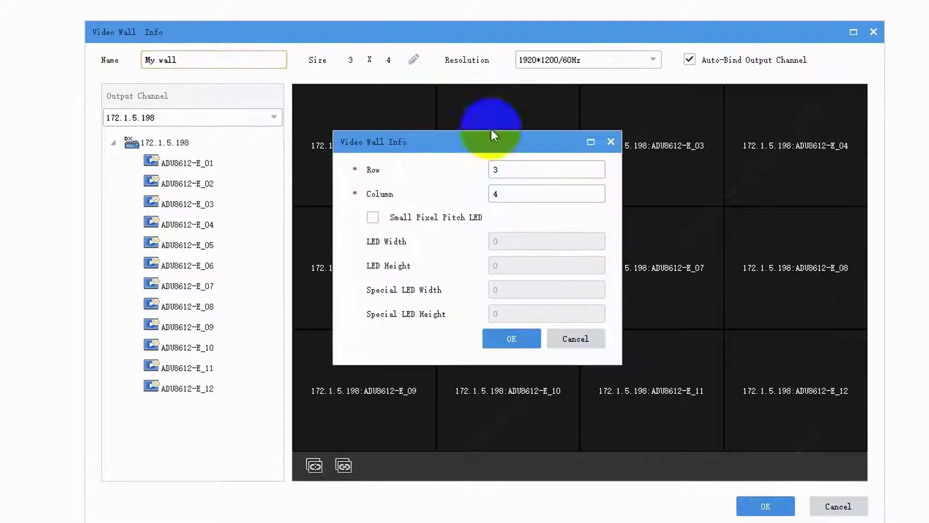
key(BackSpace)
text(2)
click(508, 193)
key(BackSpace)
text(6)
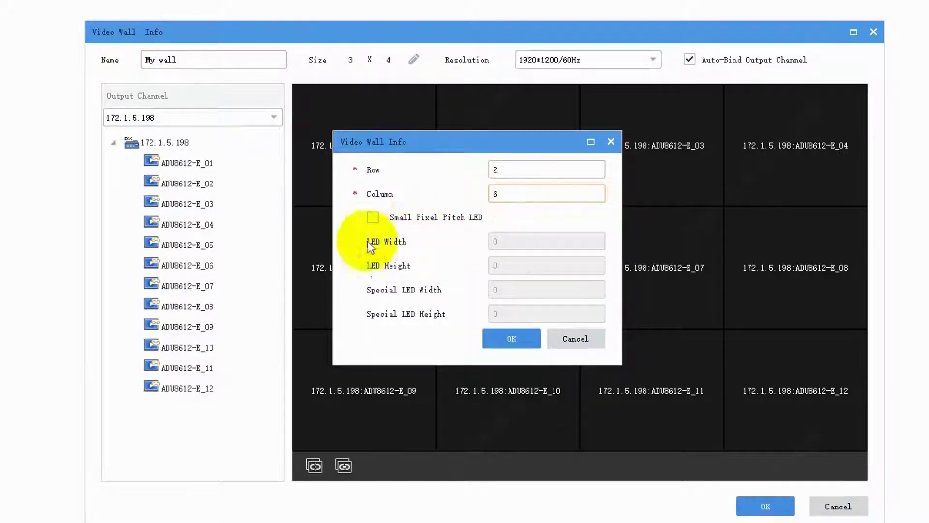
click(514, 338)
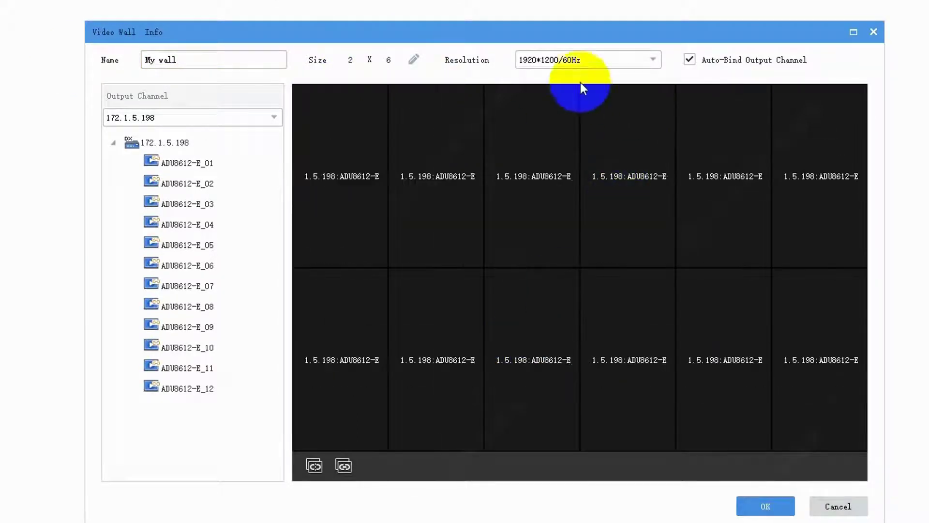
Set the wall resolution to 1920*1080/60Hz(1080P), turn off Auto-Bind, and unbind all screens.
click(625, 70)
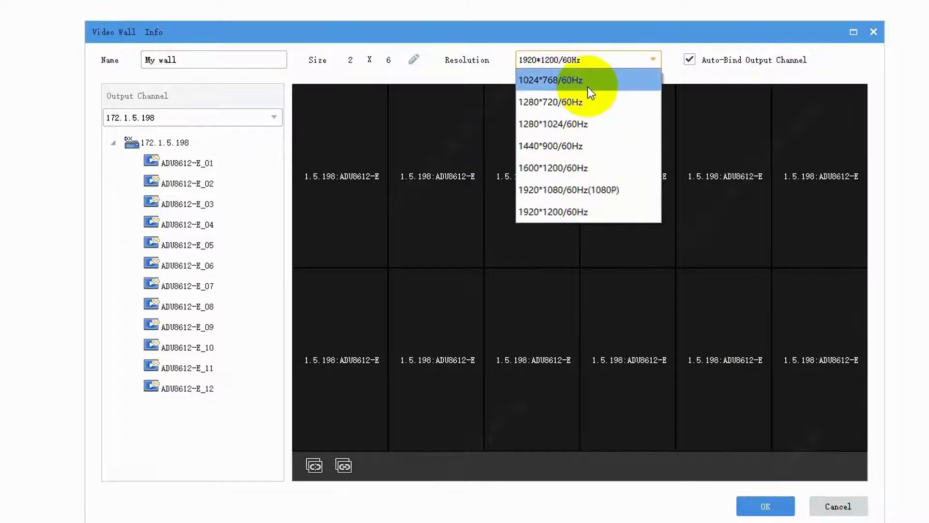
click(592, 188)
click(486, 347)
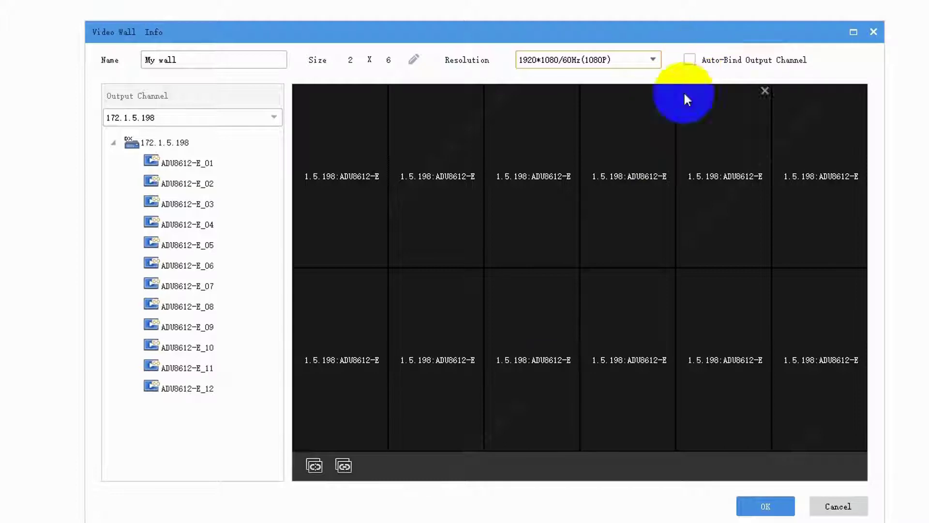
click(317, 464)
click(349, 463)
click(314, 465)
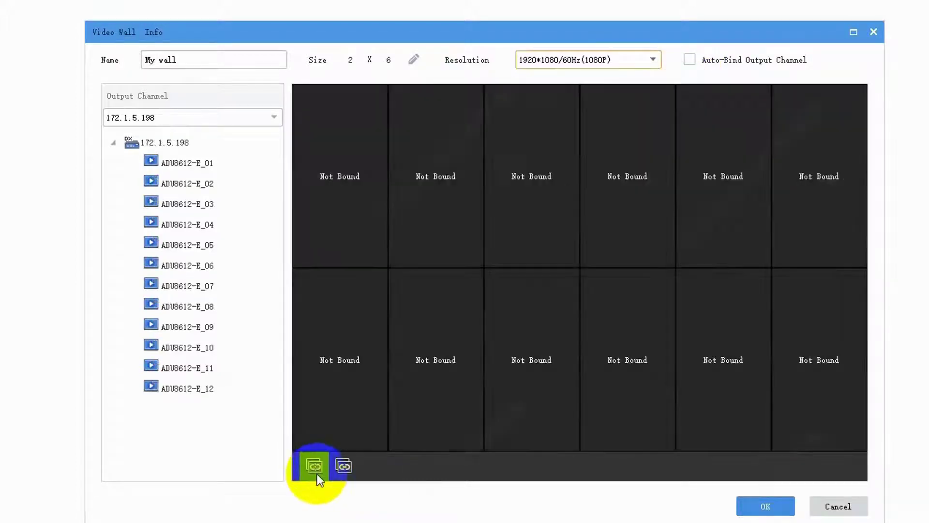
Bind ADU8612-E_01 through ADU8612-E_12 to the twelve screens, top row then bottom row.
drag(190, 160, 346, 172)
drag(189, 183, 389, 189)
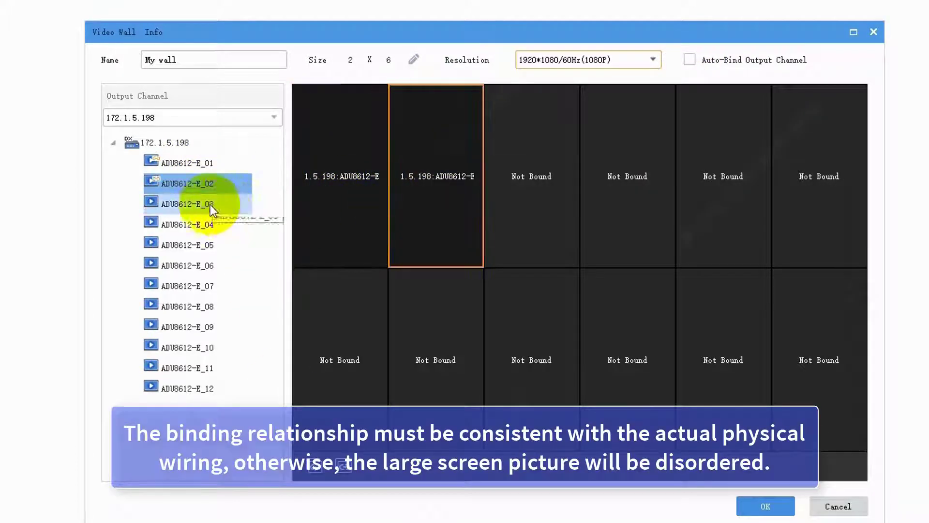
drag(206, 205, 541, 189)
drag(210, 223, 589, 202)
drag(191, 245, 718, 218)
drag(198, 265, 818, 218)
drag(241, 293, 357, 333)
drag(187, 307, 363, 332)
drag(193, 327, 490, 334)
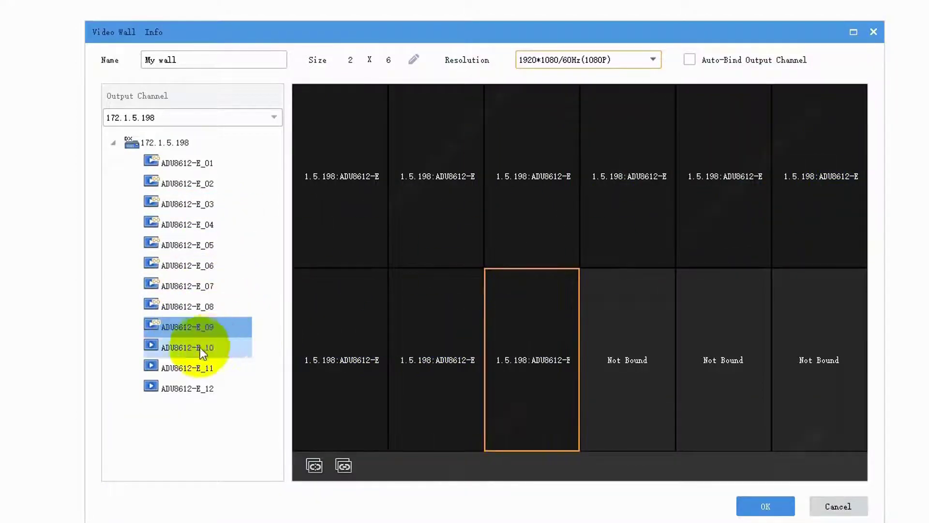
drag(189, 347, 623, 356)
drag(186, 370, 724, 368)
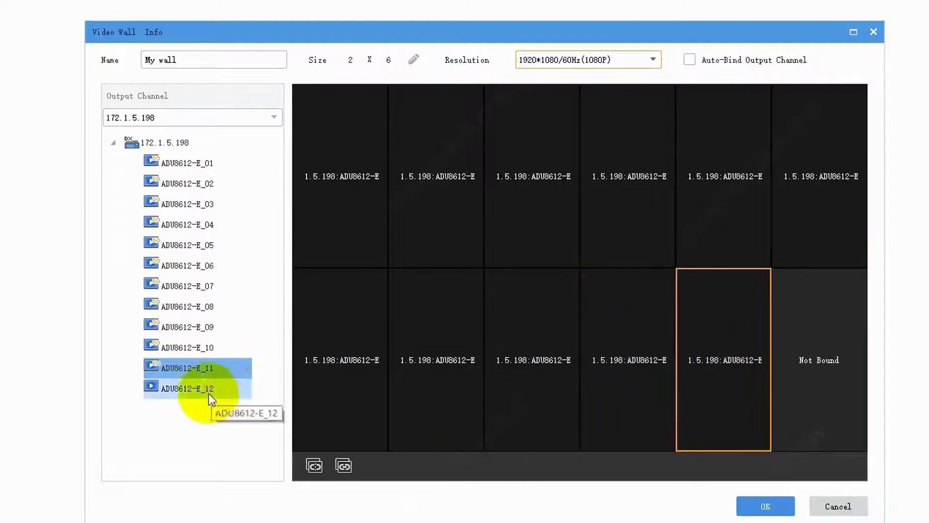
drag(194, 388, 803, 378)
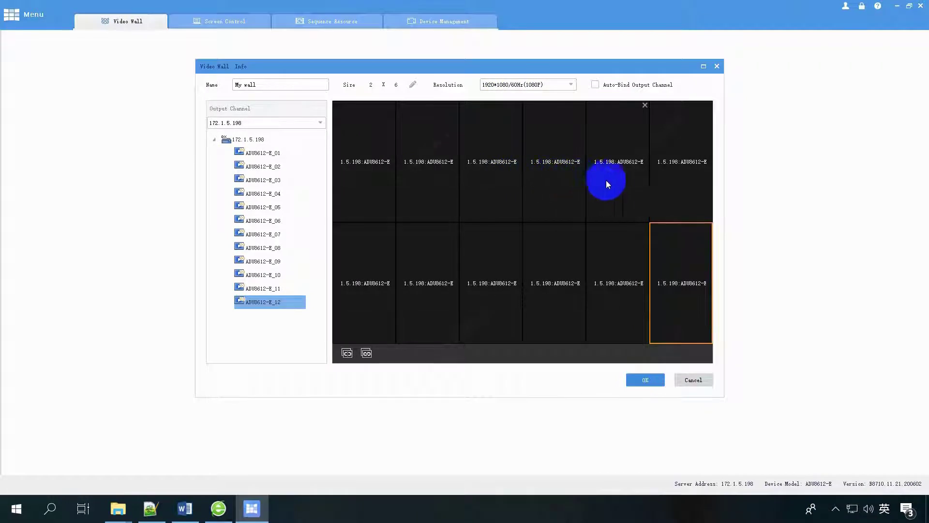
click(703, 67)
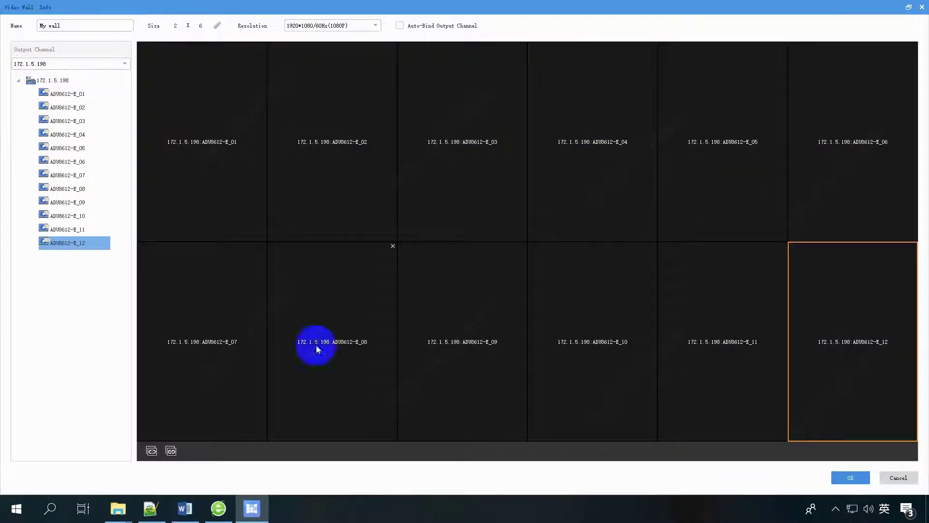
Save 'My wall' and expand the NVR302, IPC and ISC2500 groups in Group Management.
click(844, 477)
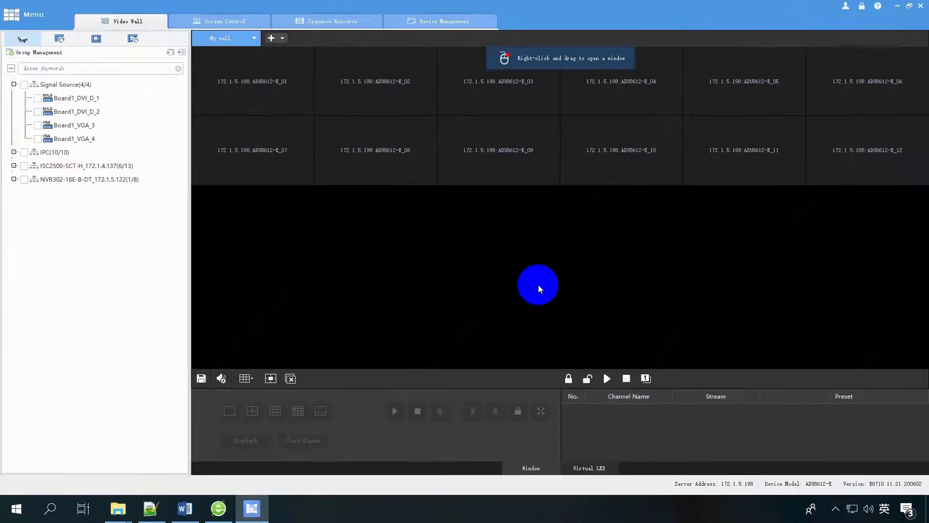
click(14, 179)
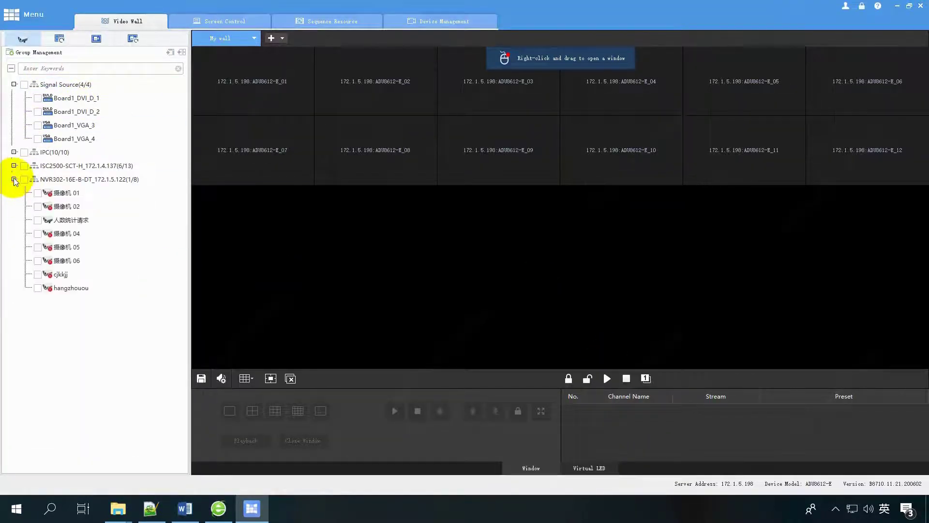
click(96, 114)
click(14, 152)
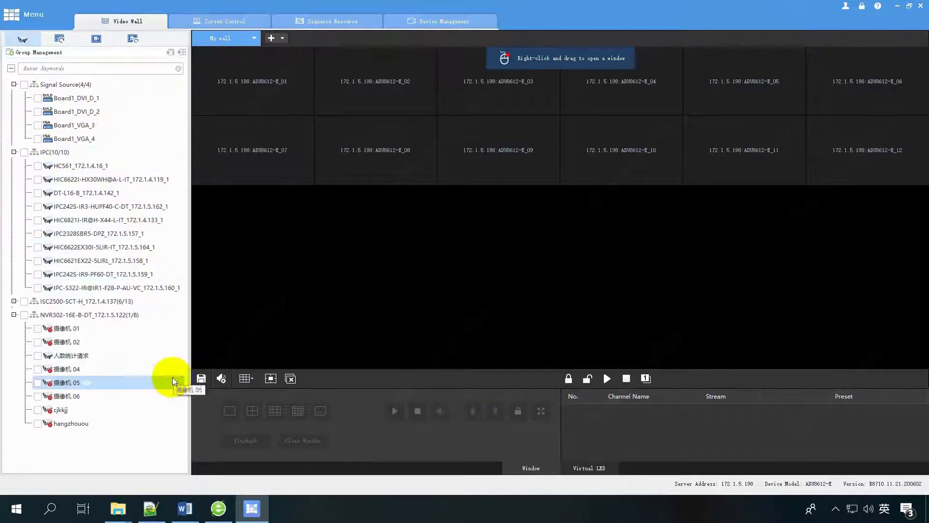
click(15, 301)
scroll(166, 343, up, 3)
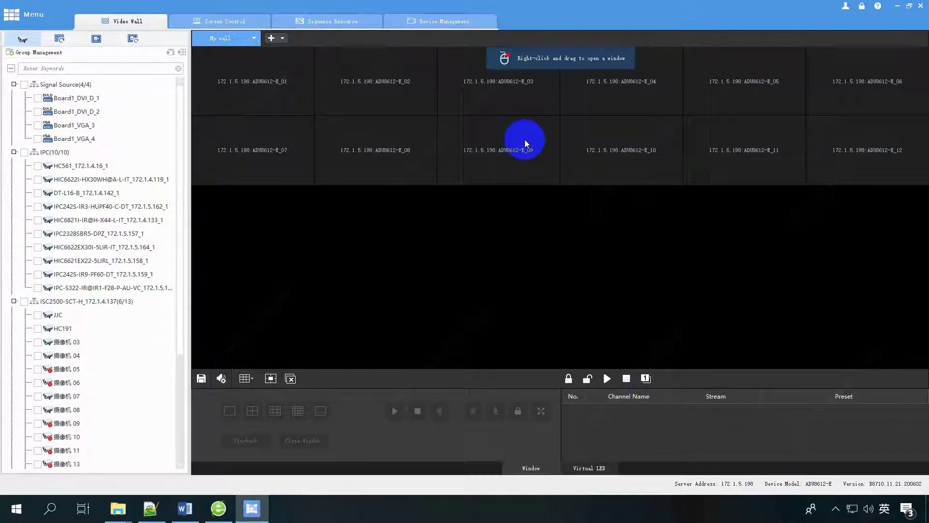
Edit the wall to swap ADU8612-E_01 and E_02 on the first two screens and rename it 'My wall rename'.
click(254, 38)
click(267, 54)
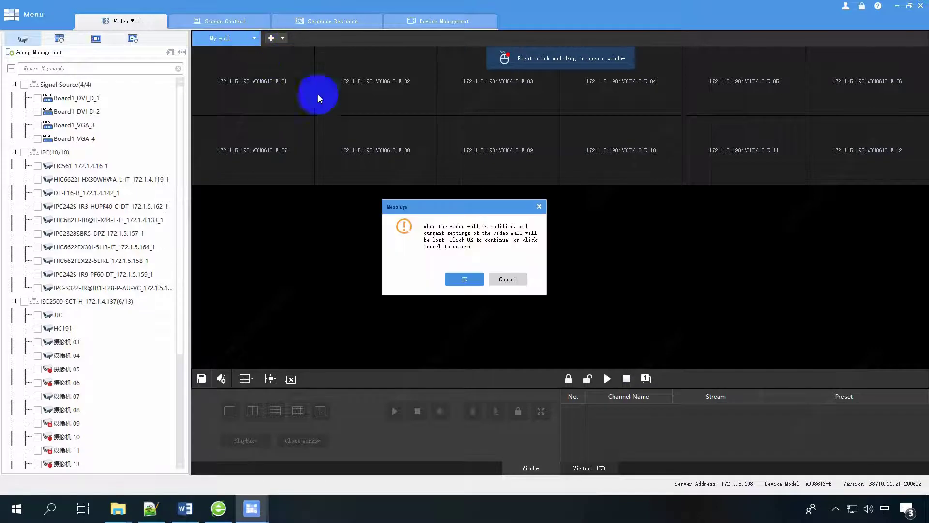
click(455, 276)
click(455, 106)
click(455, 106)
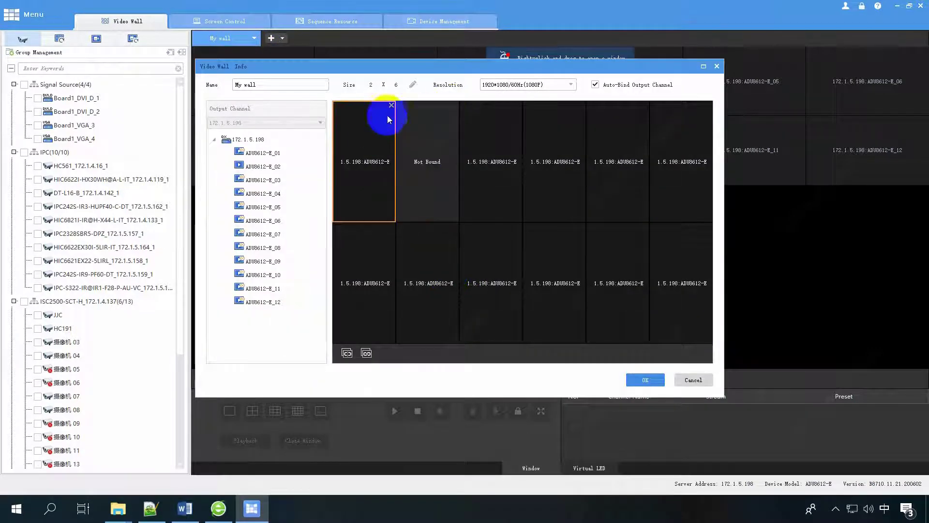
click(391, 105)
drag(263, 166, 432, 207)
click(304, 87)
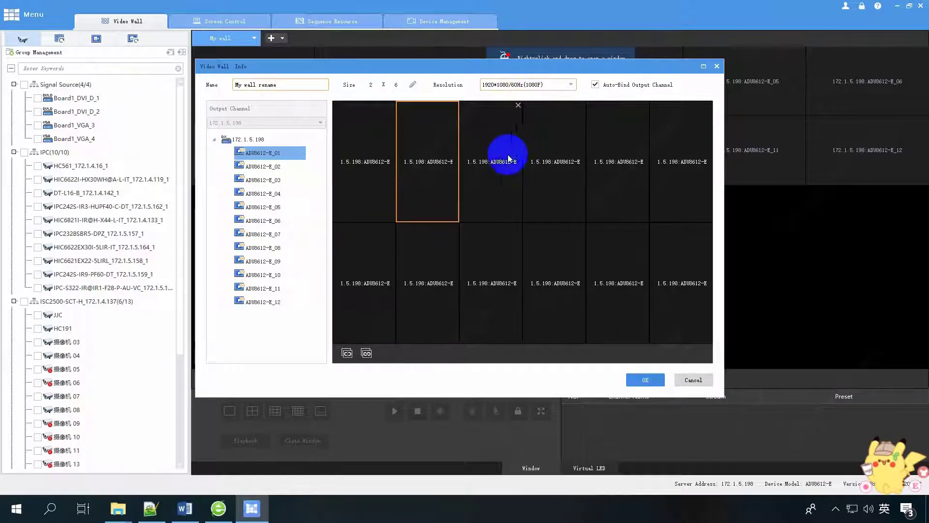
click(645, 379)
click(436, 220)
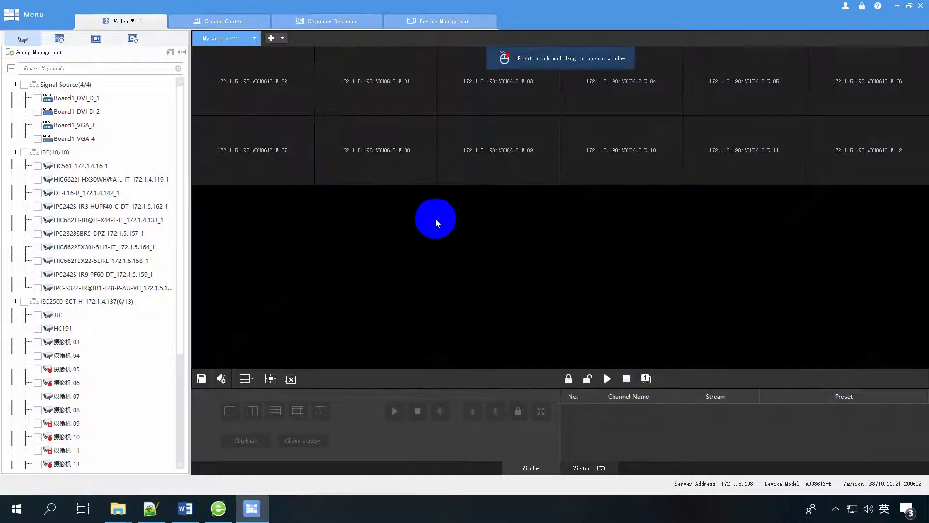
Delete the 'My wall rename' video wall.
click(255, 39)
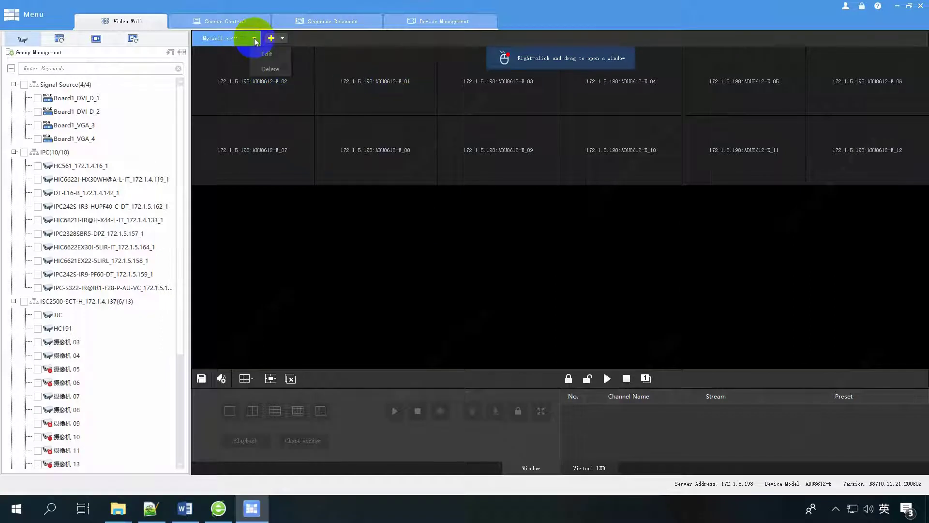
click(270, 69)
click(465, 265)
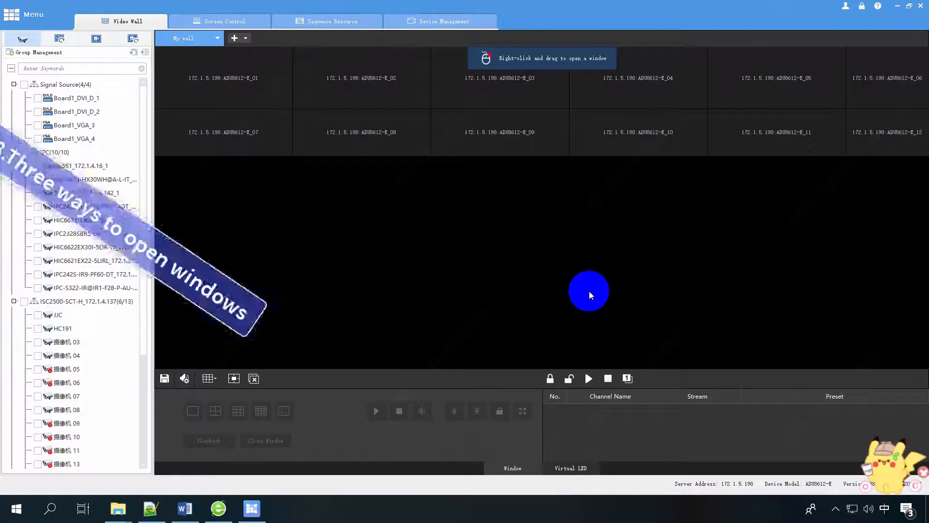
Open window 1 over the top-left screens at X 300, Y 300 with width 1800.
drag(310, 87, 548, 142)
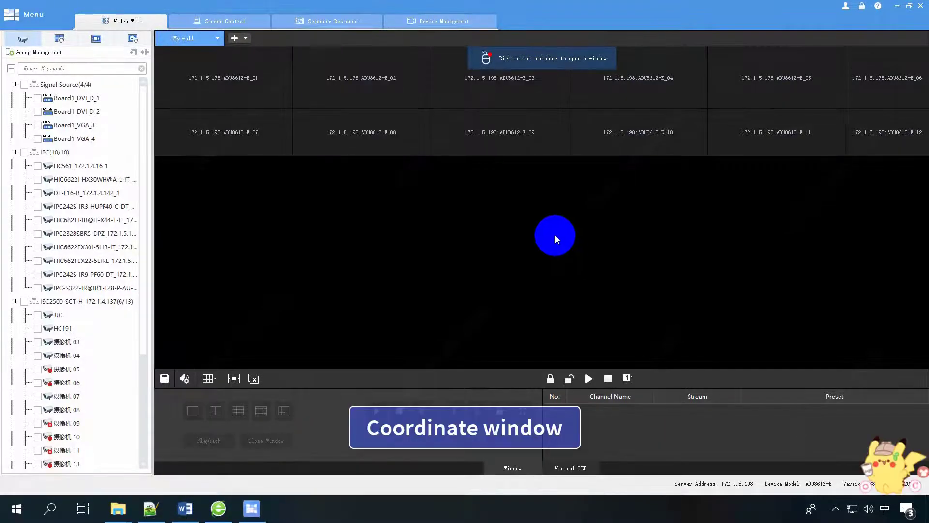
click(233, 379)
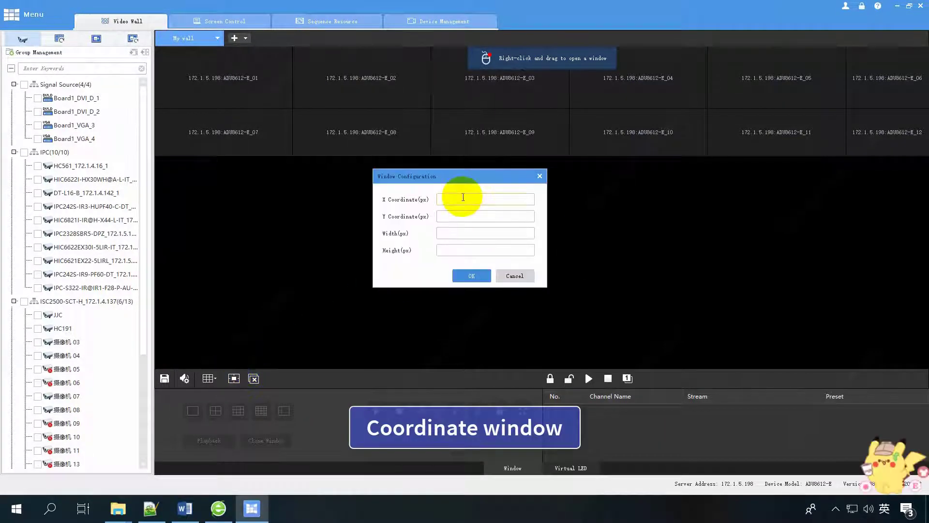
click(454, 217)
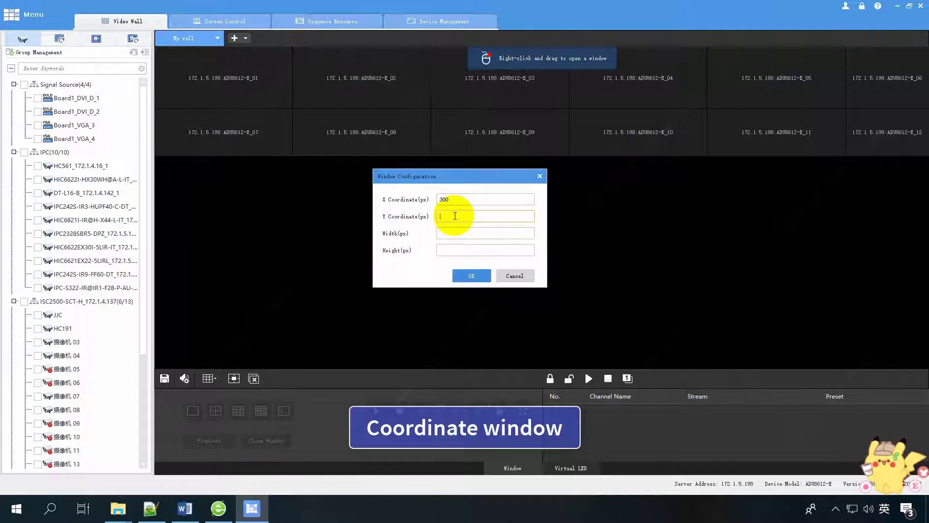
text(300)
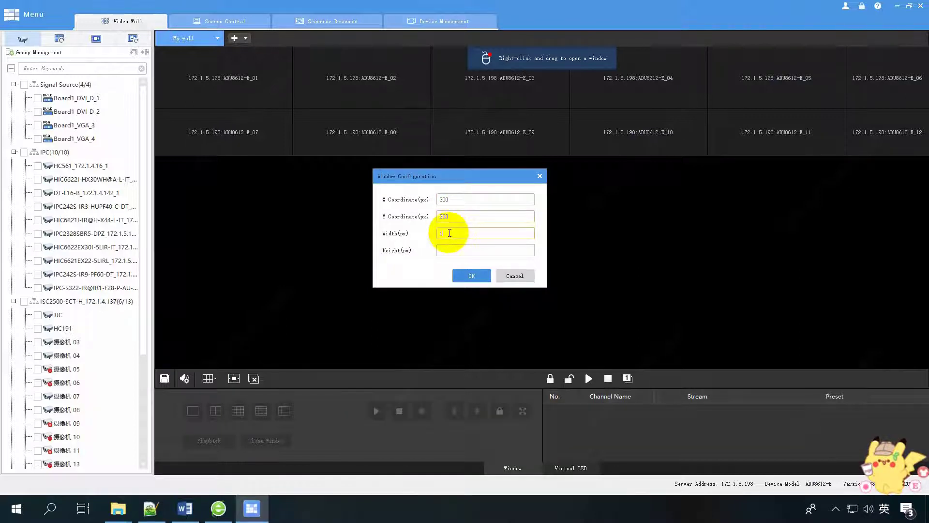
click(454, 250)
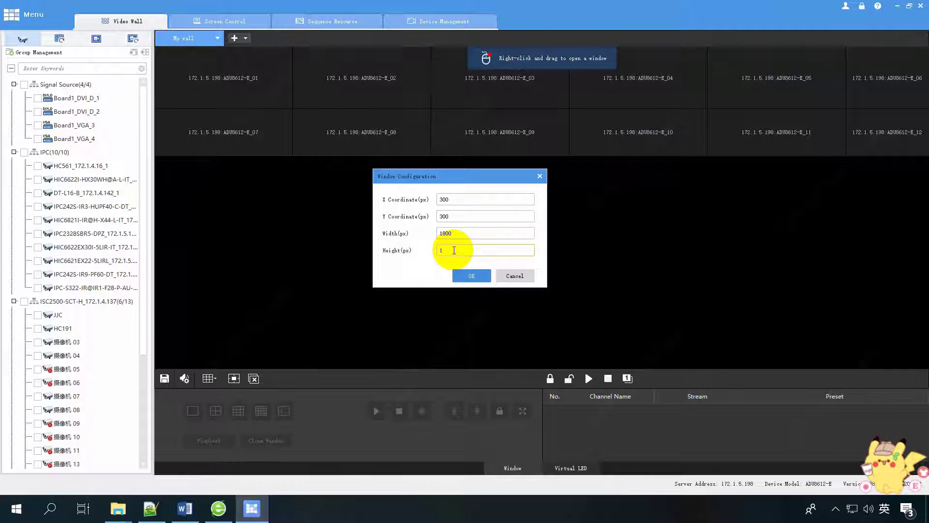
click(472, 275)
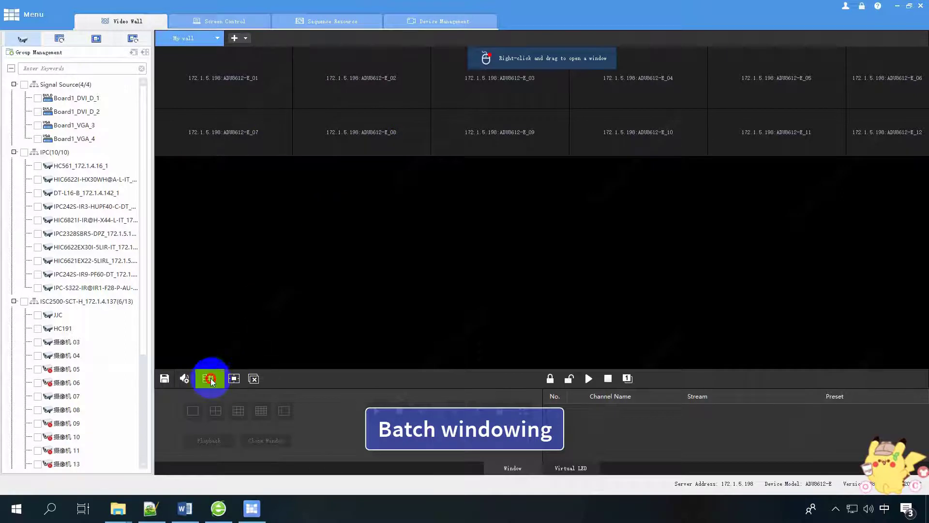
Try the single-window and three-column layouts, then split window 3 into three stacked windows.
click(209, 378)
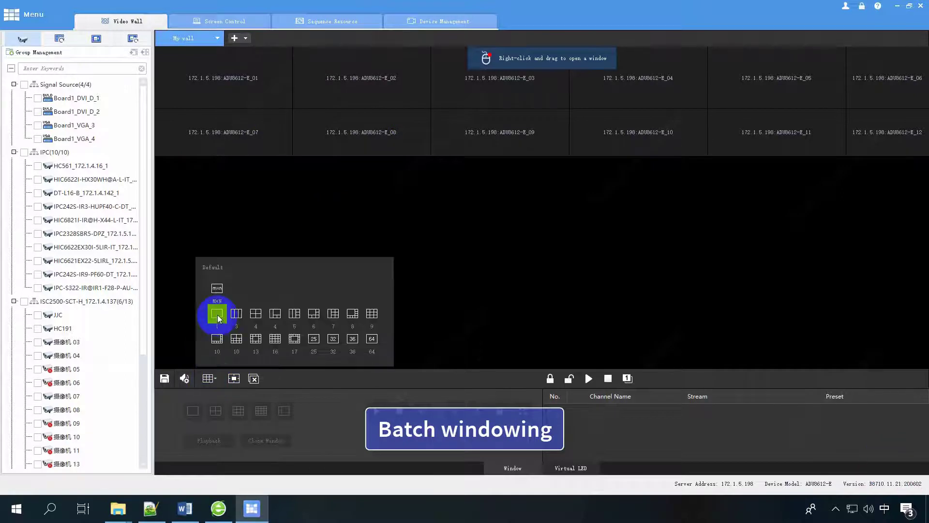
click(217, 315)
click(408, 133)
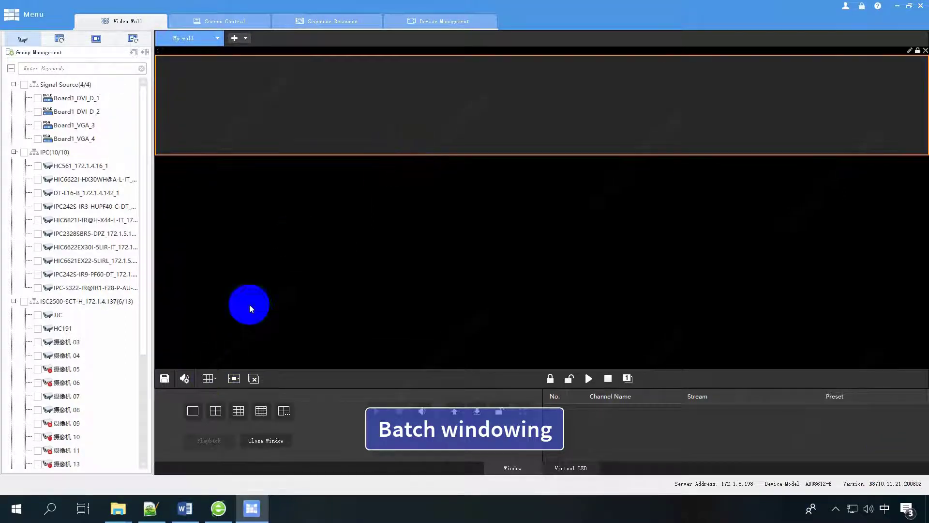
click(209, 377)
click(234, 315)
click(504, 131)
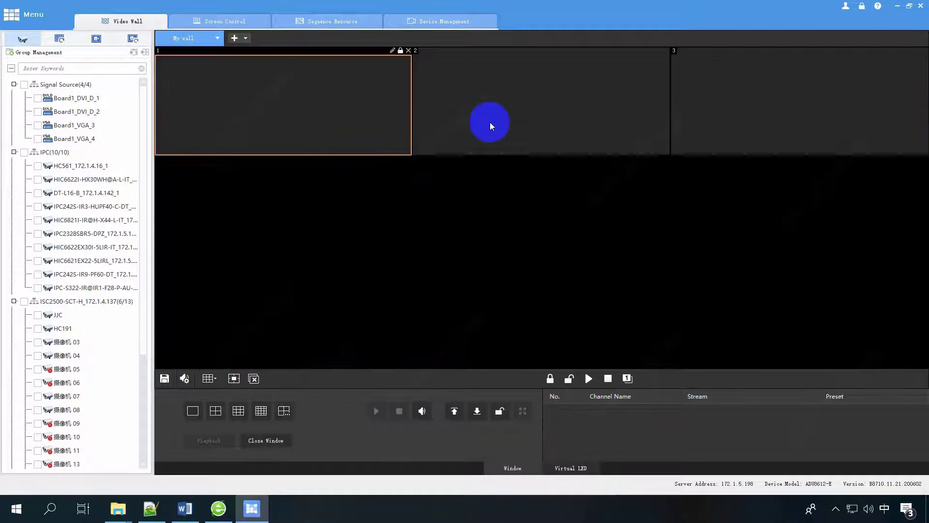
click(725, 103)
click(209, 378)
click(257, 315)
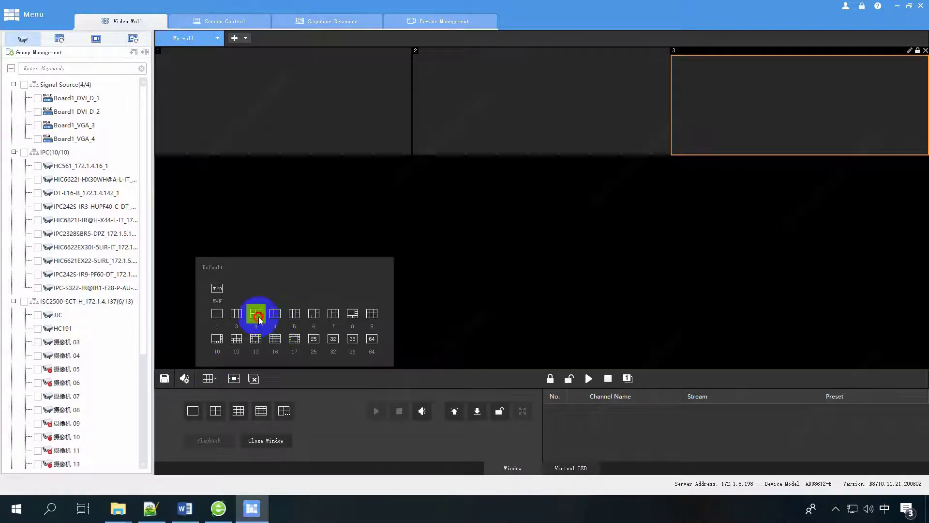
click(209, 378)
click(287, 316)
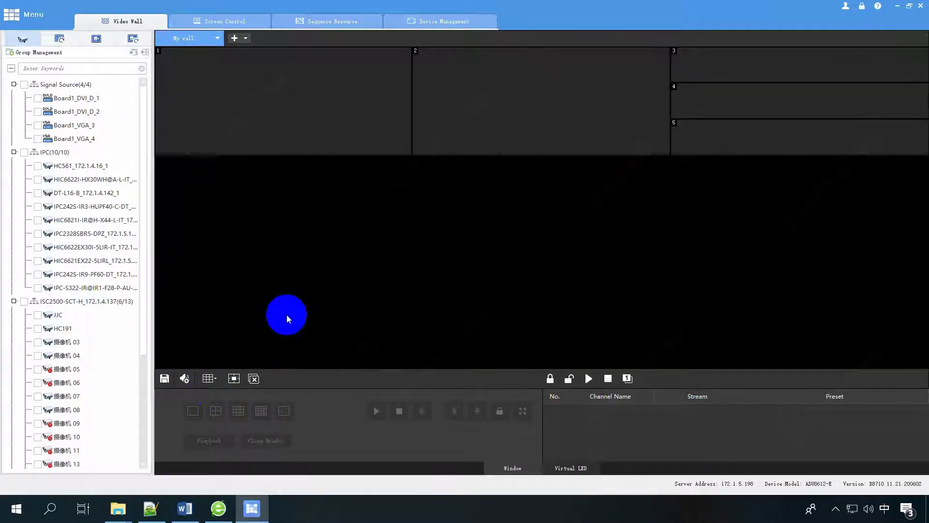
Apply the sixteen-window 4×4 layout and select windows 6, 11, 16 and 15.
click(209, 378)
click(273, 339)
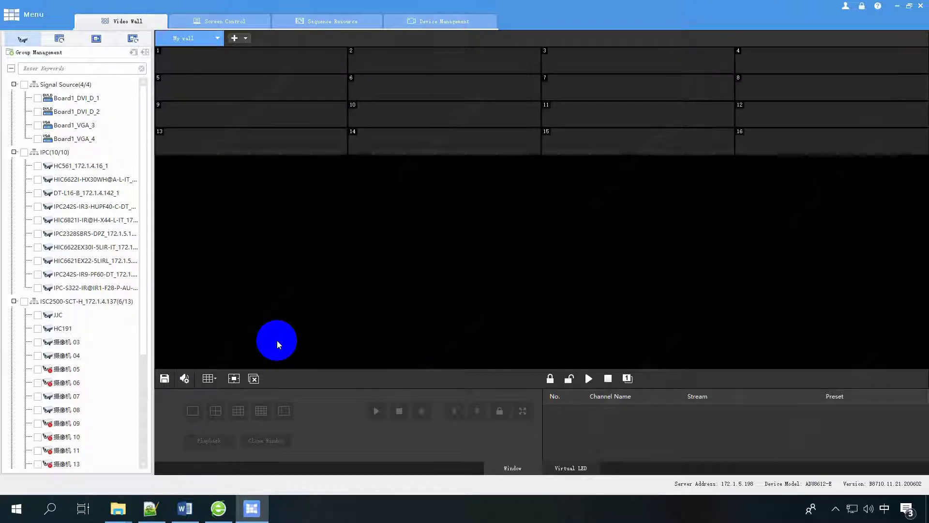
click(450, 97)
click(608, 111)
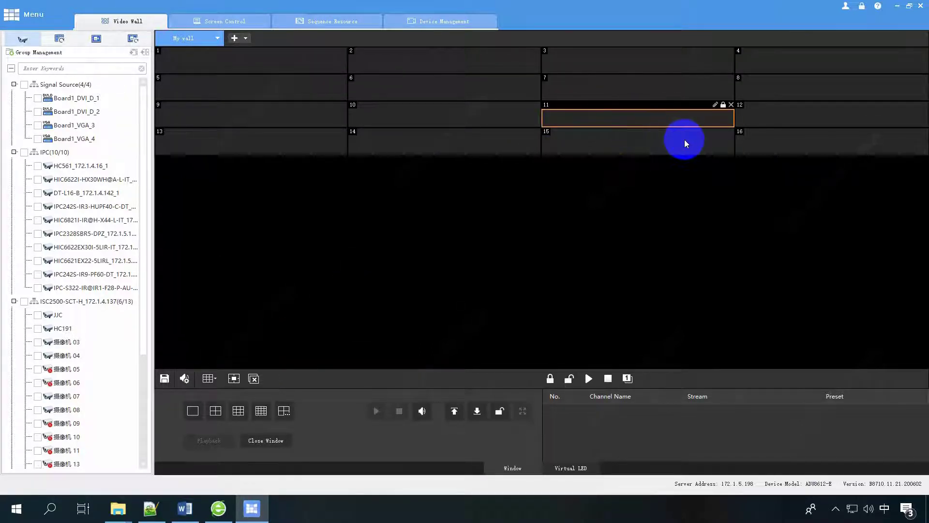
click(745, 137)
click(627, 137)
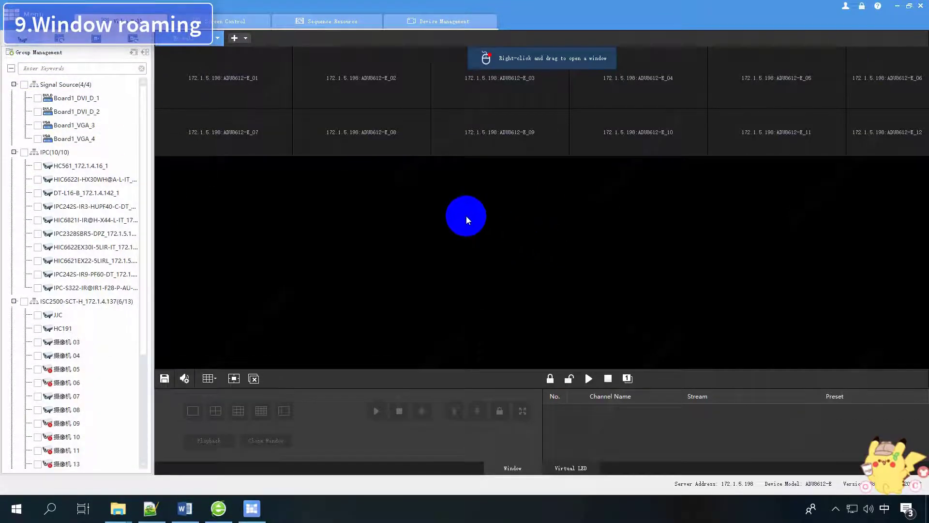
Draw window 1, move it, then widen and enlarge it across both screen rows.
drag(304, 86, 452, 139)
click(394, 111)
drag(395, 111, 409, 143)
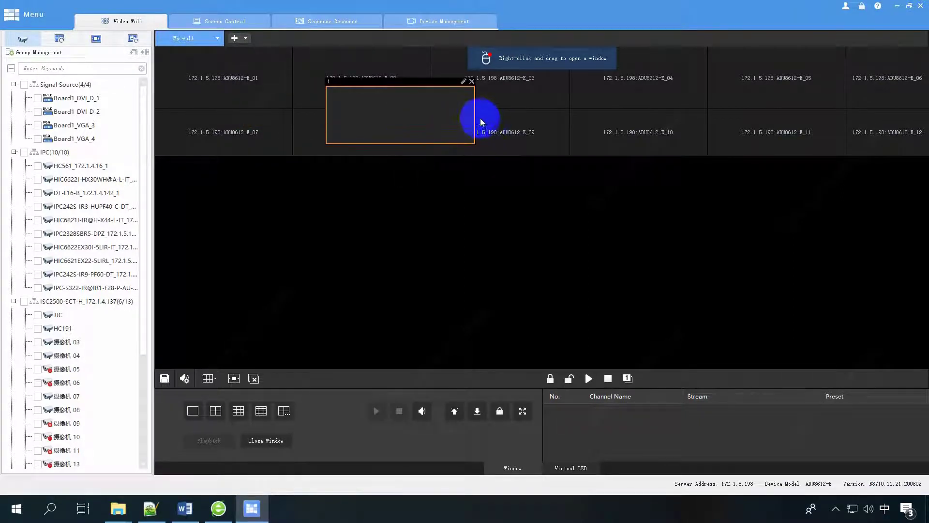
drag(475, 115, 540, 116)
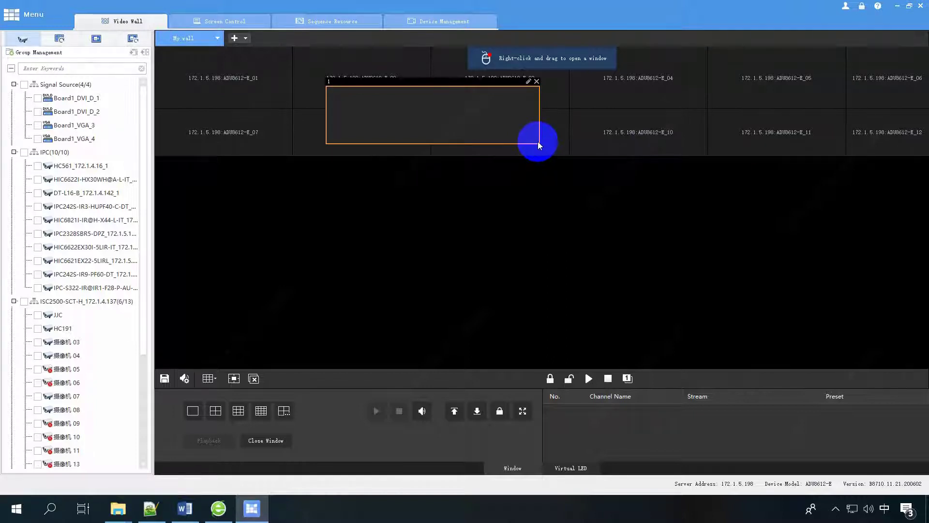
drag(539, 143, 831, 147)
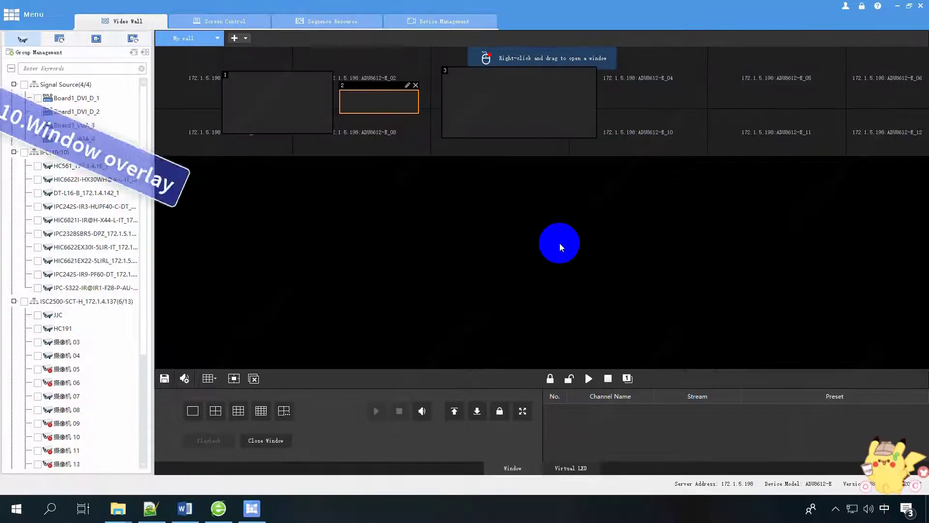
Slide windows 2 and 3 over window 1, then raise windows in turn until window 2 is on top.
drag(396, 103, 350, 104)
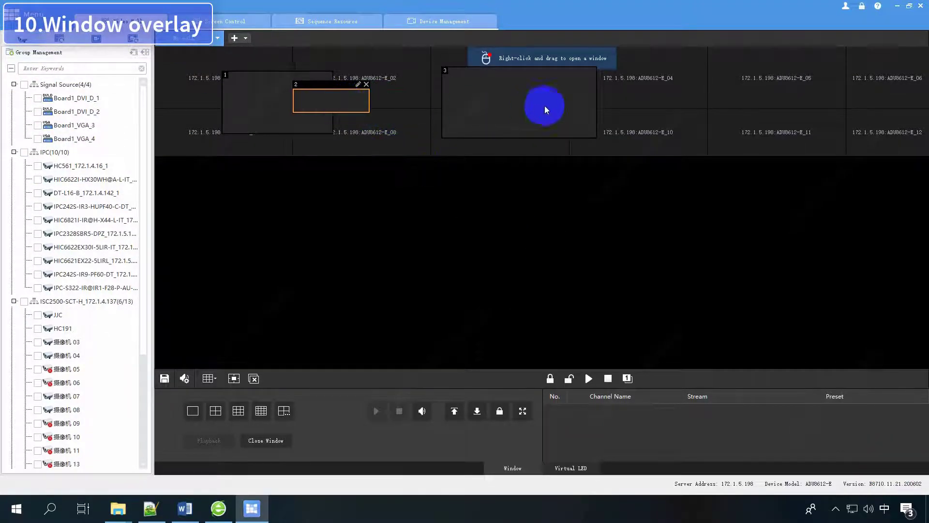
drag(544, 108, 453, 108)
click(257, 114)
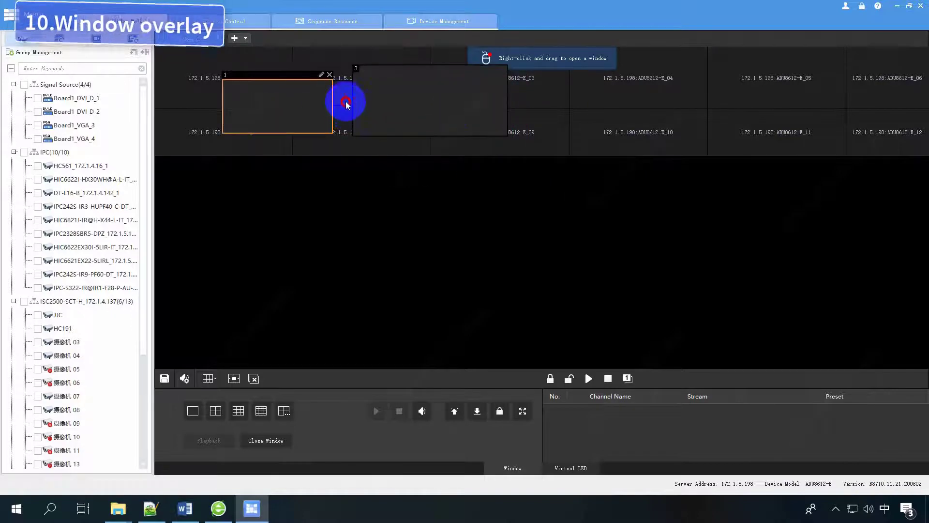
click(342, 99)
click(446, 103)
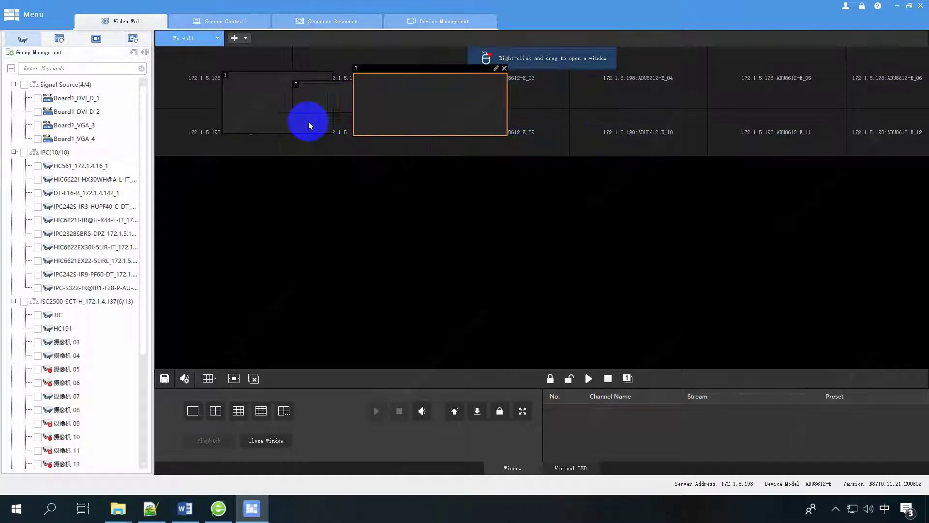
click(269, 118)
click(395, 97)
click(345, 96)
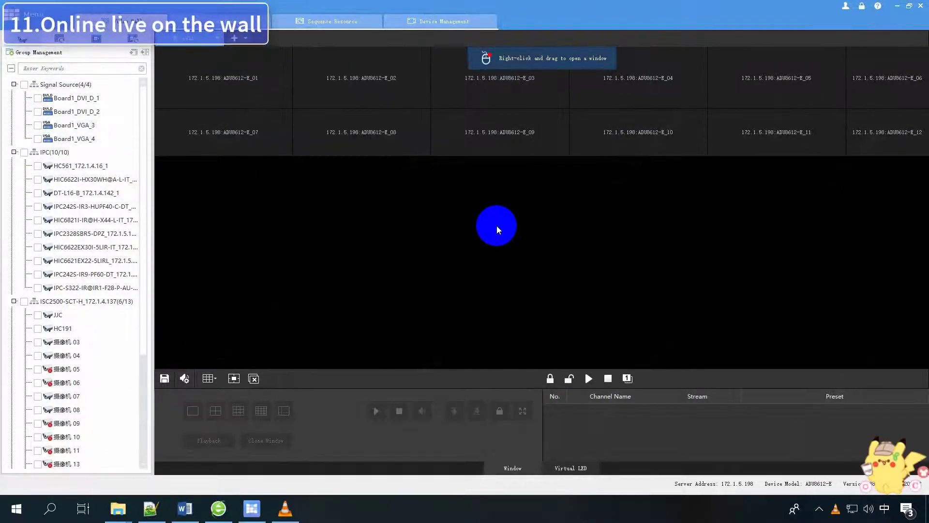
click(99, 178)
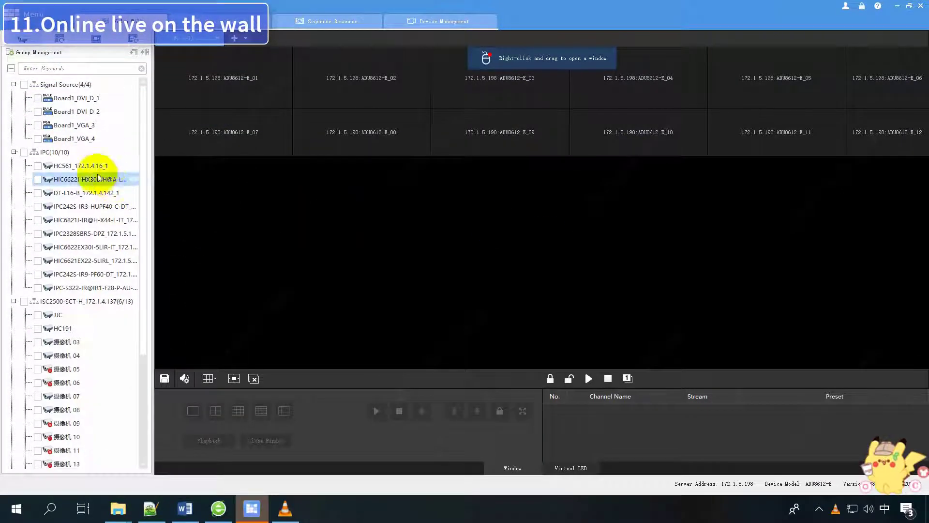
Drag HC561, DT-L16-B, IPC242S, HIC6821I, HIC6622EX30I, HIC6621EX22, IPC242S-IR9 and HC191 onto wall cells 1–8.
drag(98, 178, 361, 111)
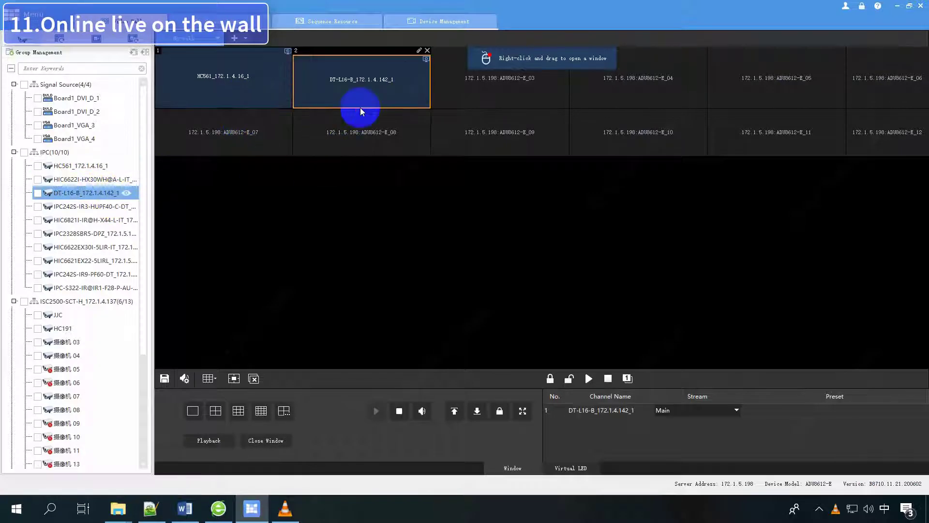
drag(97, 206, 634, 88)
drag(77, 245, 224, 141)
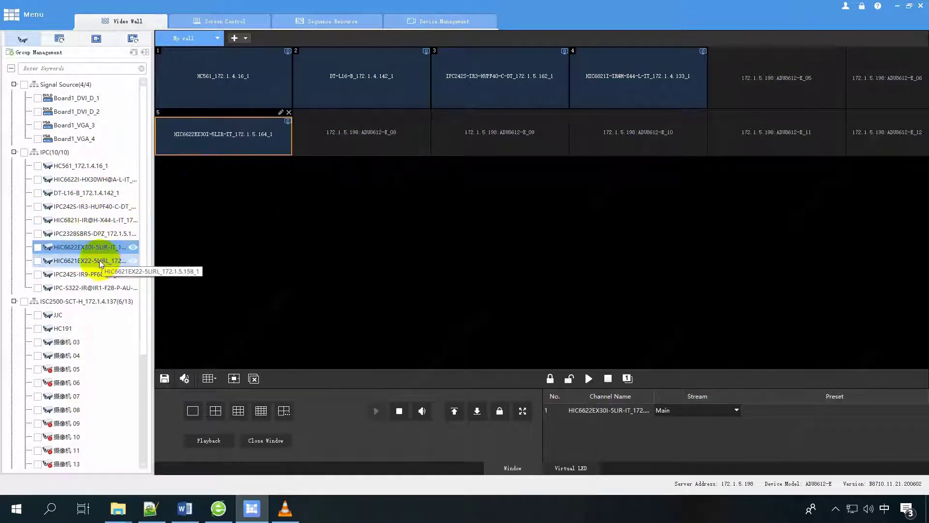
drag(100, 263, 498, 130)
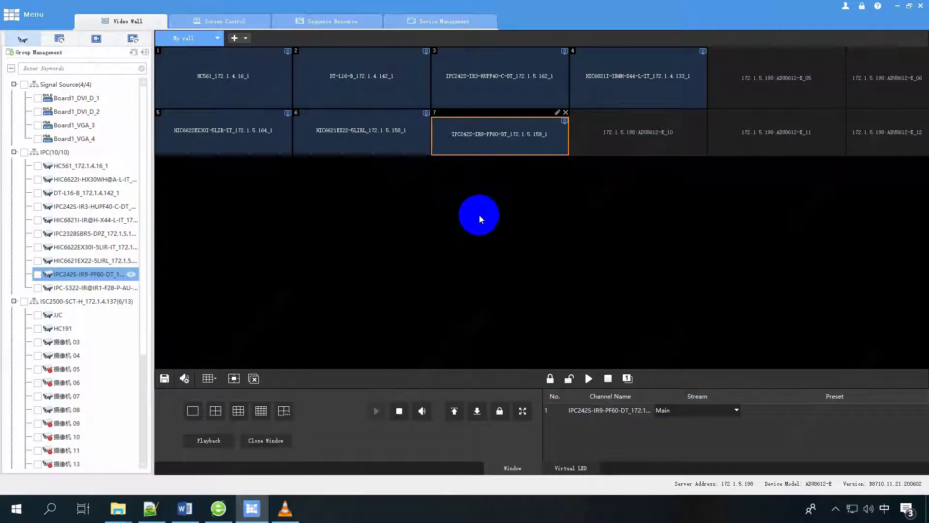
drag(61, 328, 776, 138)
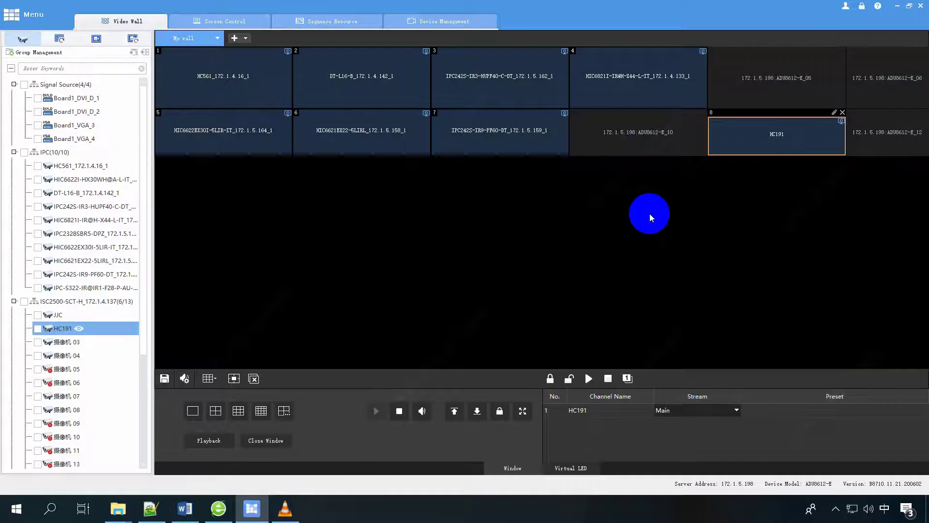
Draw two wall windows and play DT-L16-B in window 1 on the Main stream.
drag(271, 88, 373, 134)
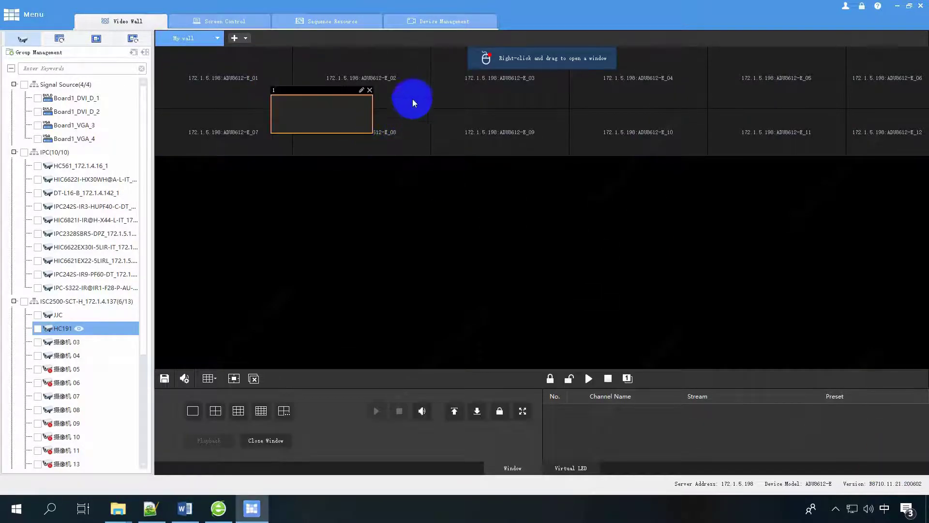
mouse_move(402, 82)
mouse_down()
mouse_move(473, 118)
mouse_move(570, 146)
mouse_up()
right_click(285, 116)
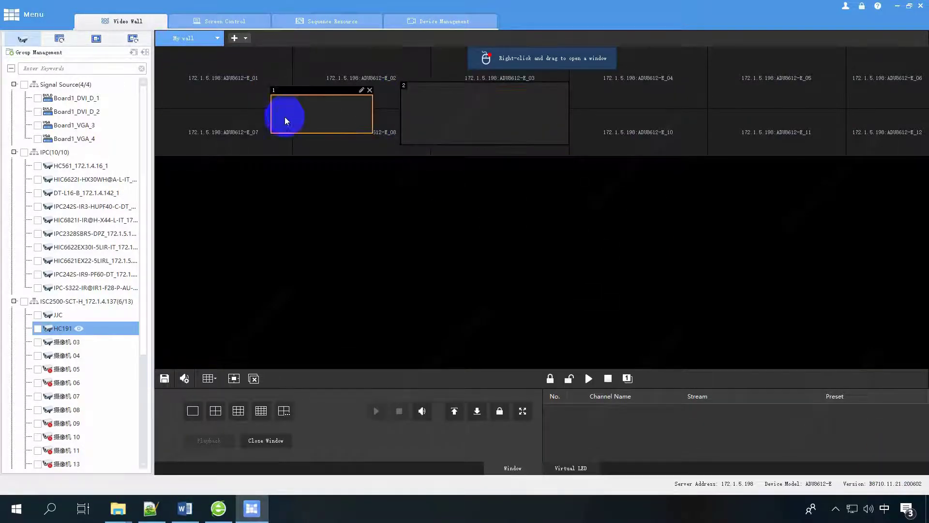
double_click(40, 194)
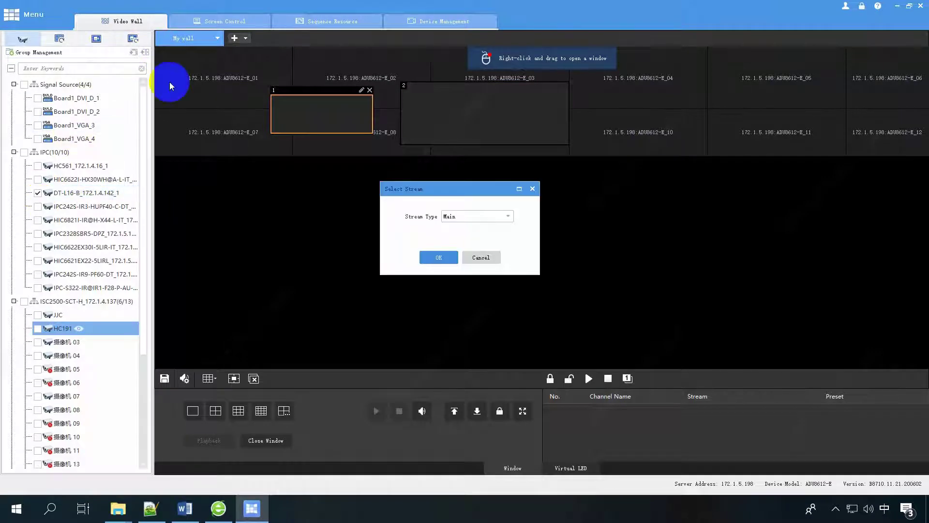
click(432, 255)
Play the HC561 camera in window 2 on the Sub stream.
click(468, 122)
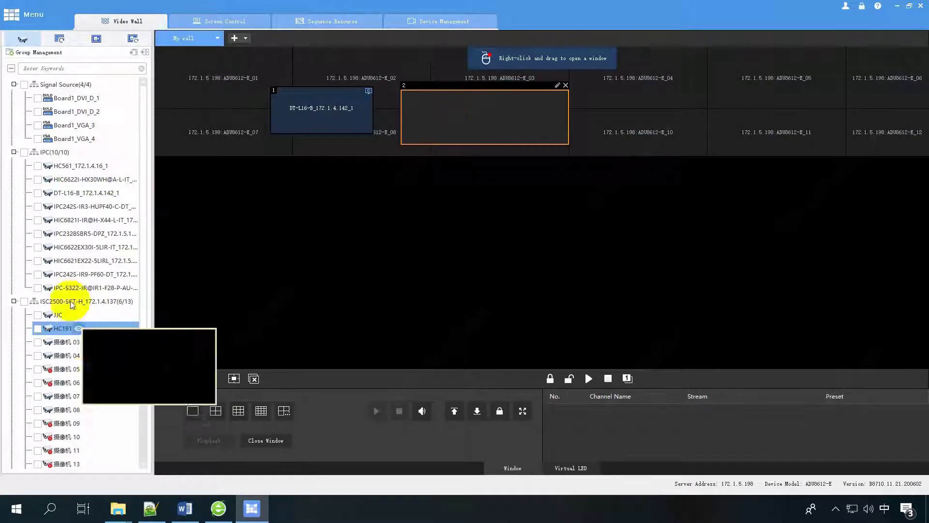
click(133, 38)
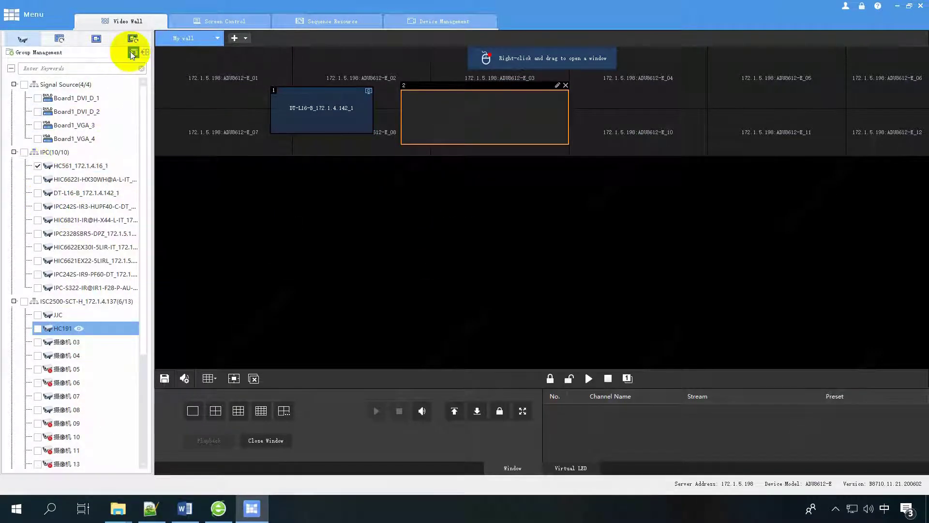
click(484, 216)
click(462, 234)
click(440, 258)
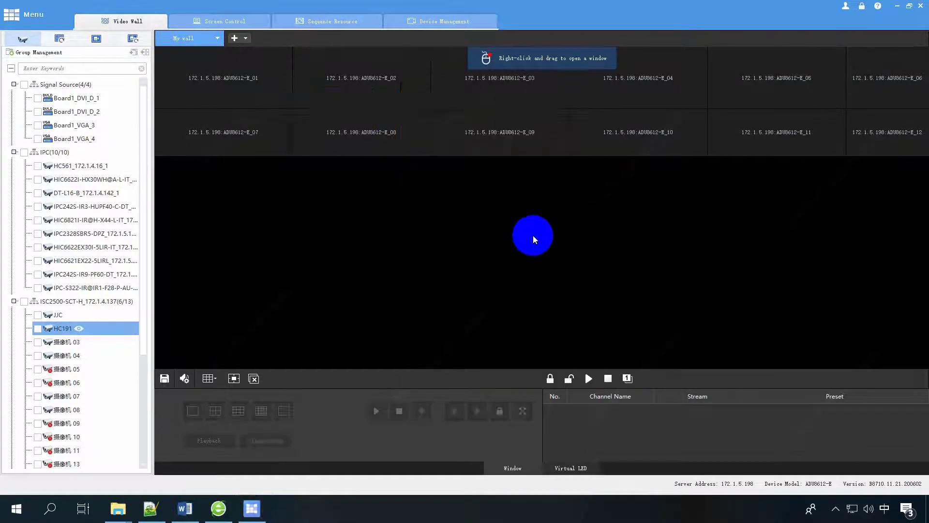
Redraw five windows spanning cell pairs 01/07 through 05/11.
drag(175, 78, 277, 125)
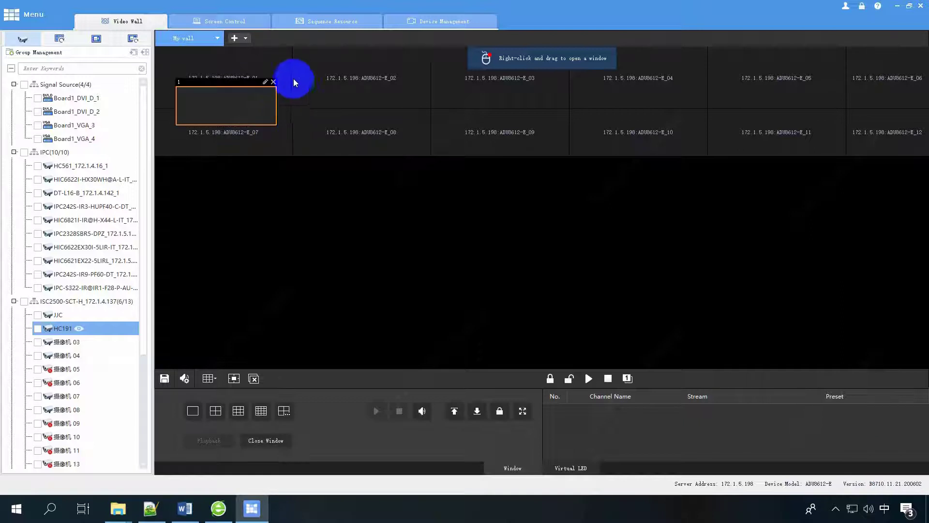
drag(294, 78, 407, 129)
drag(425, 73, 576, 130)
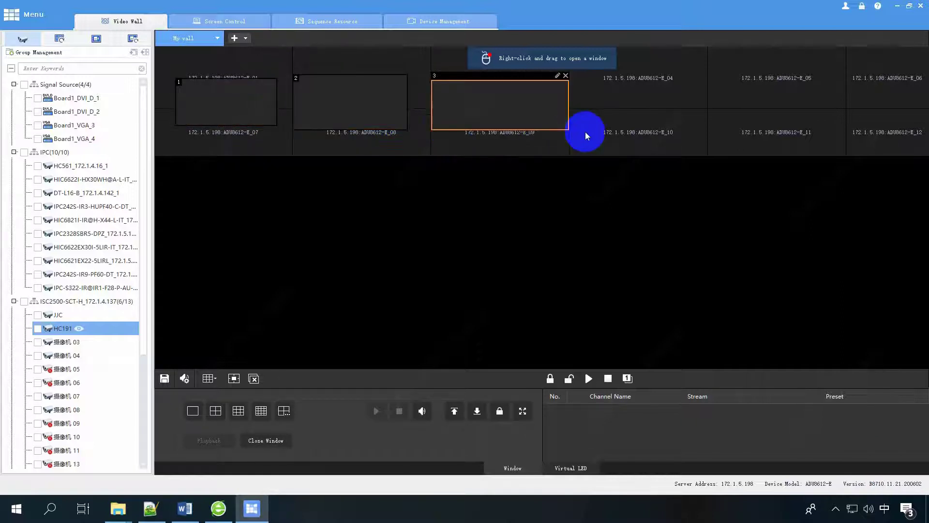
drag(595, 81, 717, 126)
drag(735, 77, 896, 128)
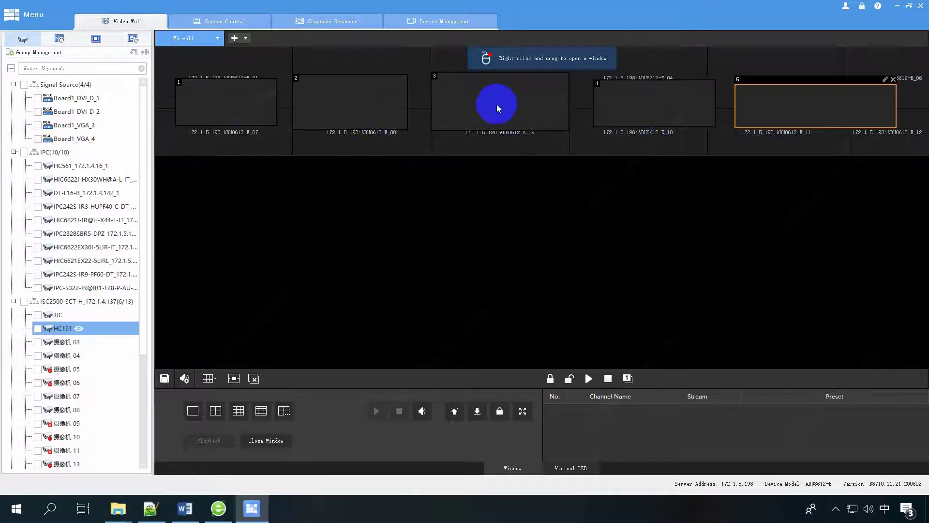
Batch-play HC561, DT-L16-B and IPC2328SBR5 from window 2 onward on the Main stream.
click(323, 104)
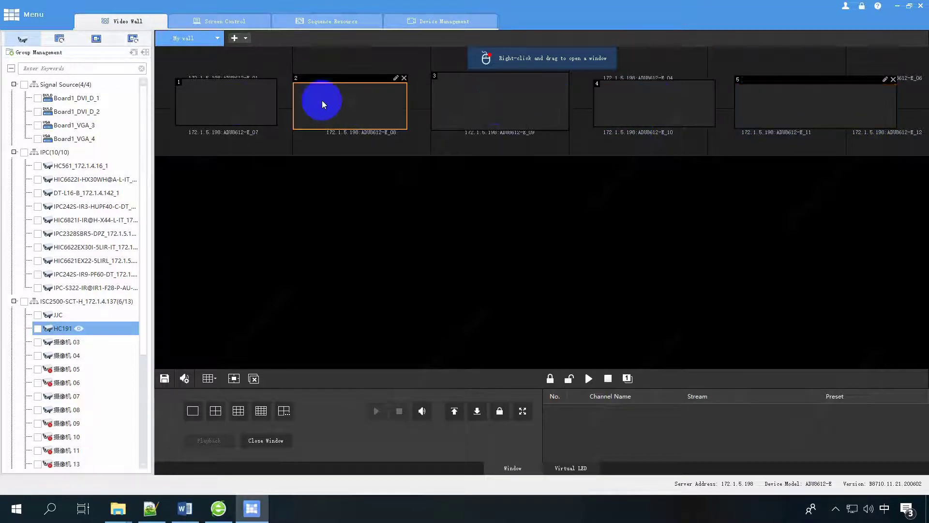
click(37, 166)
click(38, 193)
click(37, 233)
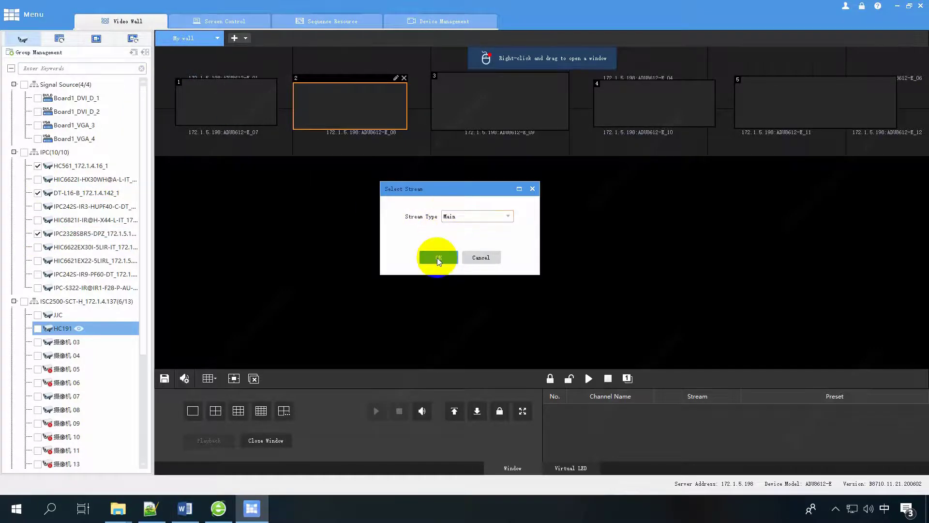
click(439, 257)
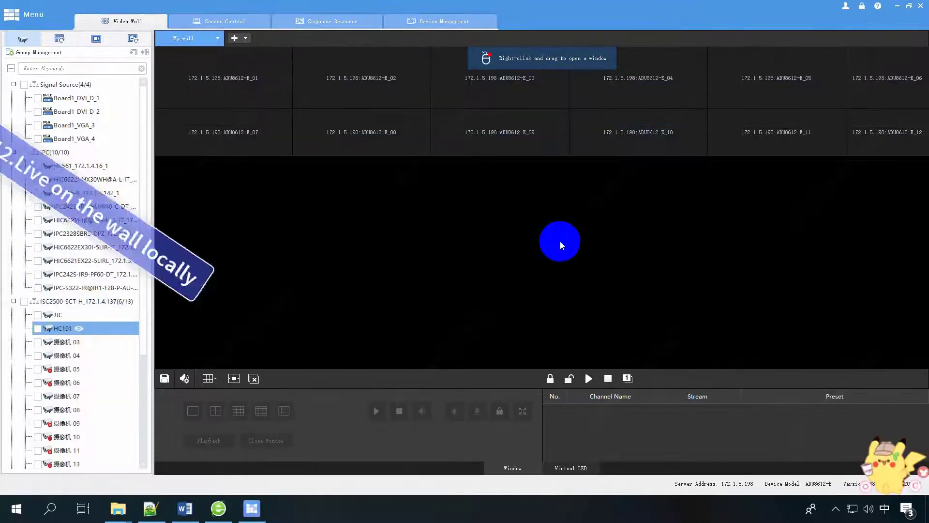
Apply the 9-split wall layout and drag IPC cameras onto windows 1–4.
click(209, 378)
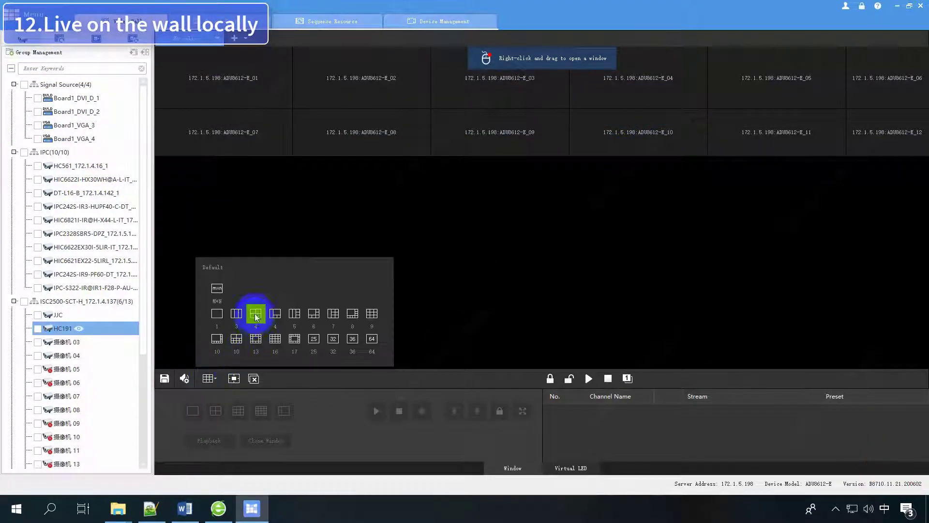
click(252, 313)
drag(77, 98, 617, 94)
drag(70, 125, 338, 130)
drag(75, 138, 670, 141)
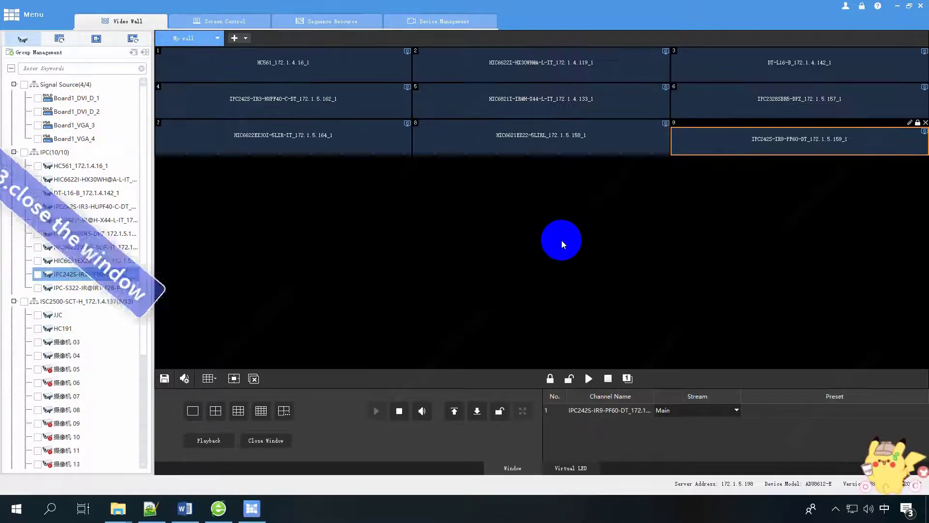
Close camera windows 1, 2, 4 and 5 individually.
click(367, 77)
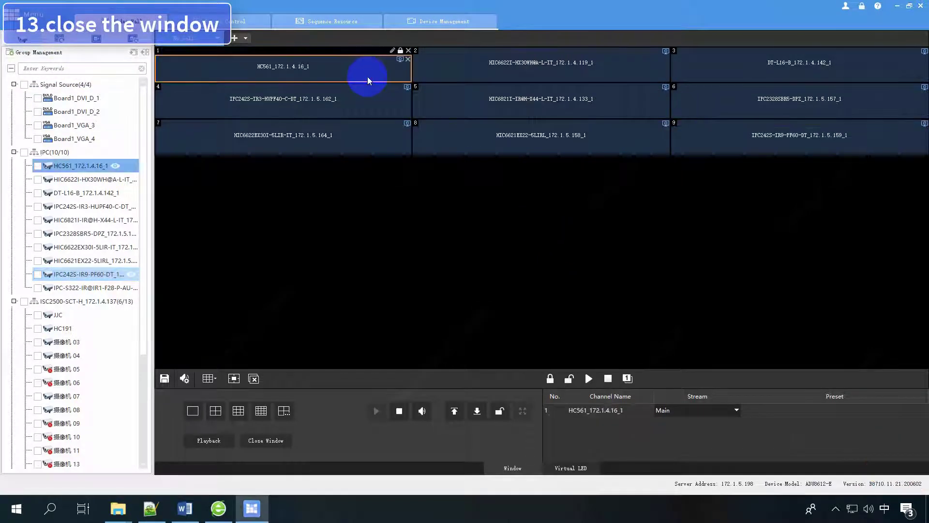
click(409, 51)
click(615, 76)
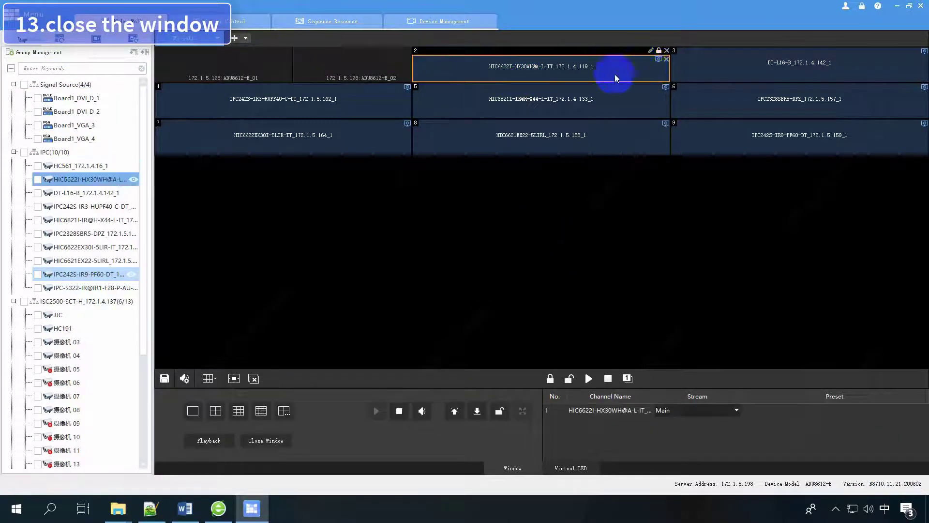
click(666, 50)
click(342, 107)
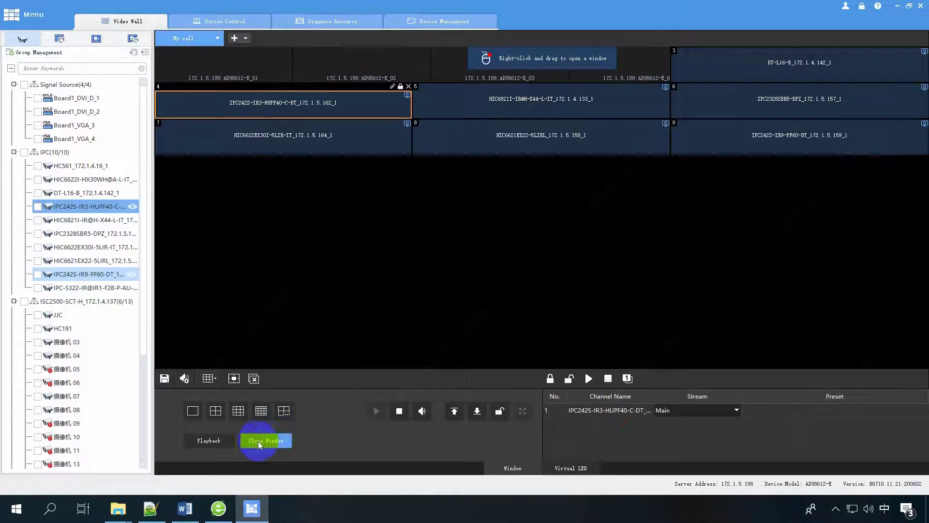
click(272, 439)
click(499, 103)
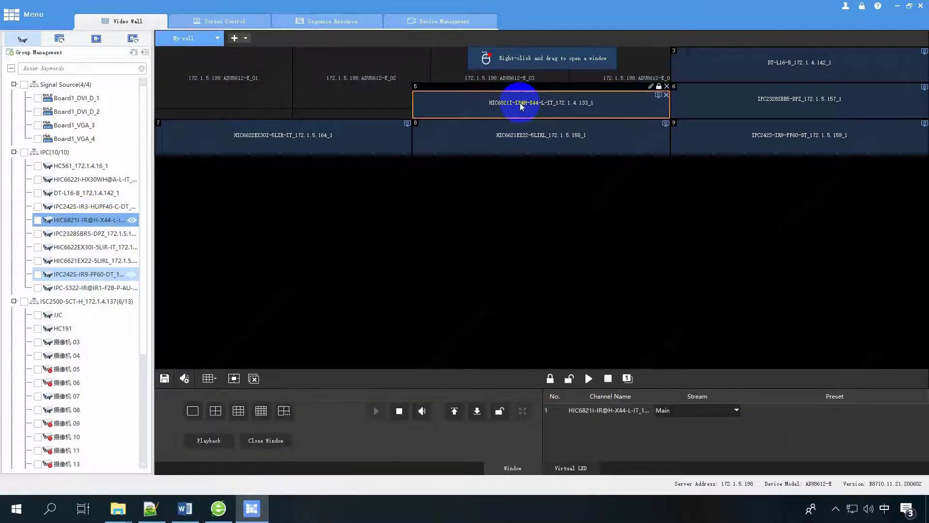
click(275, 440)
Close all remaining wall windows, including the HC561 window.
click(765, 76)
click(770, 99)
click(720, 137)
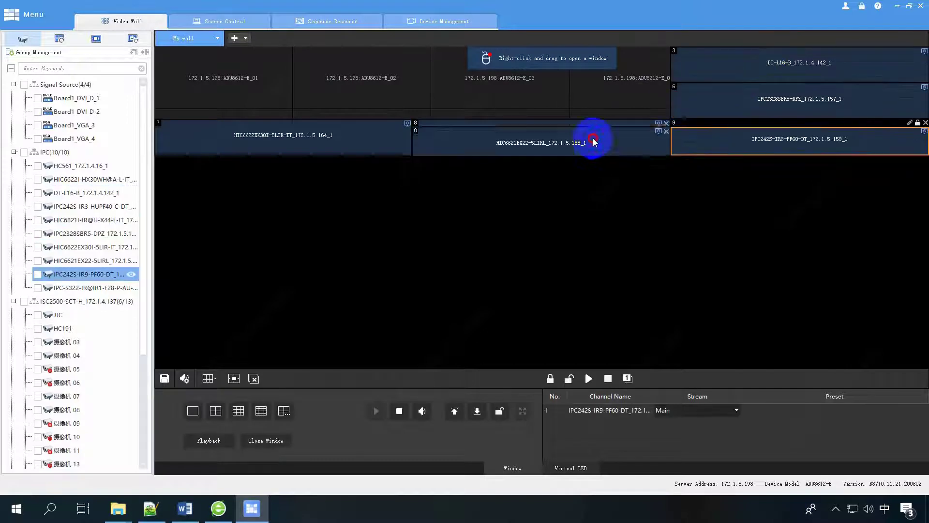
click(595, 139)
click(348, 139)
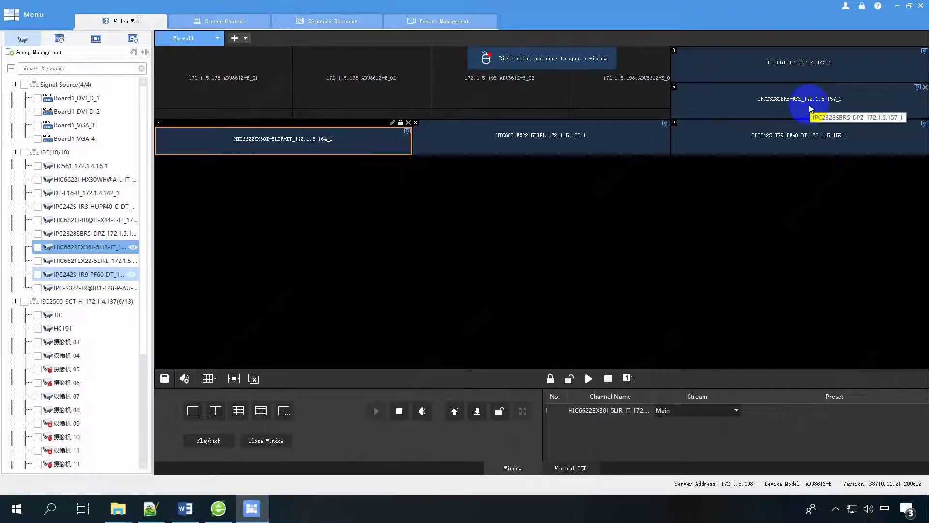
click(253, 379)
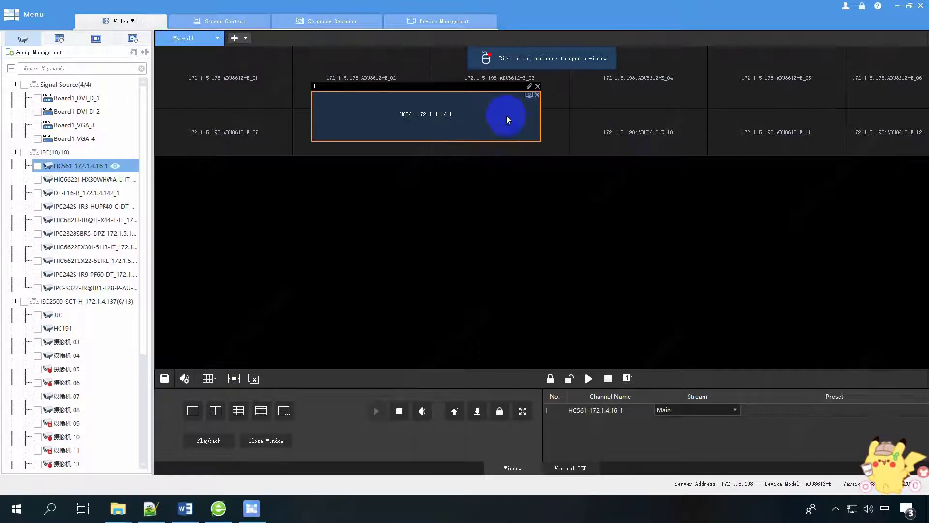
click(538, 95)
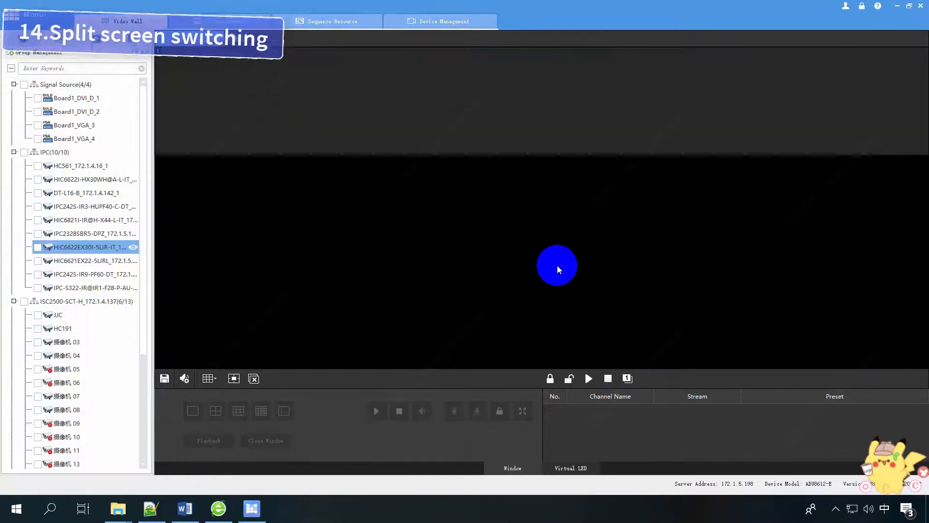
Split wall window 1 into four, then nine, then sixteen panes.
click(435, 119)
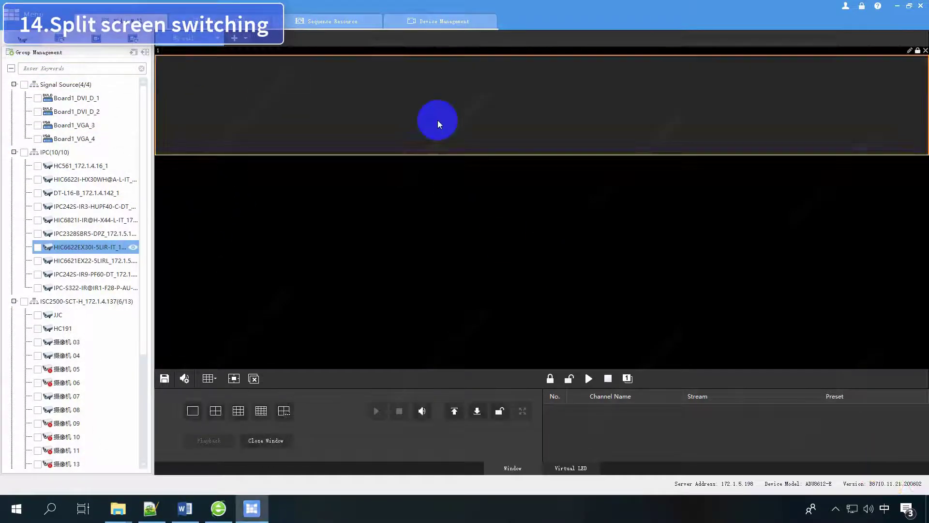
click(215, 410)
click(239, 411)
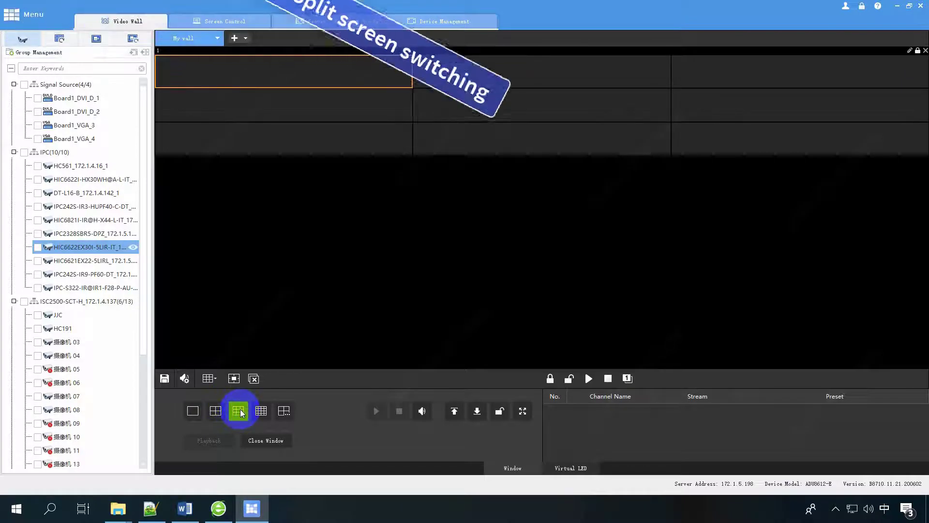
click(260, 411)
Try custom layouts (one large, two large over eight small), ending on sixteen panes.
click(285, 411)
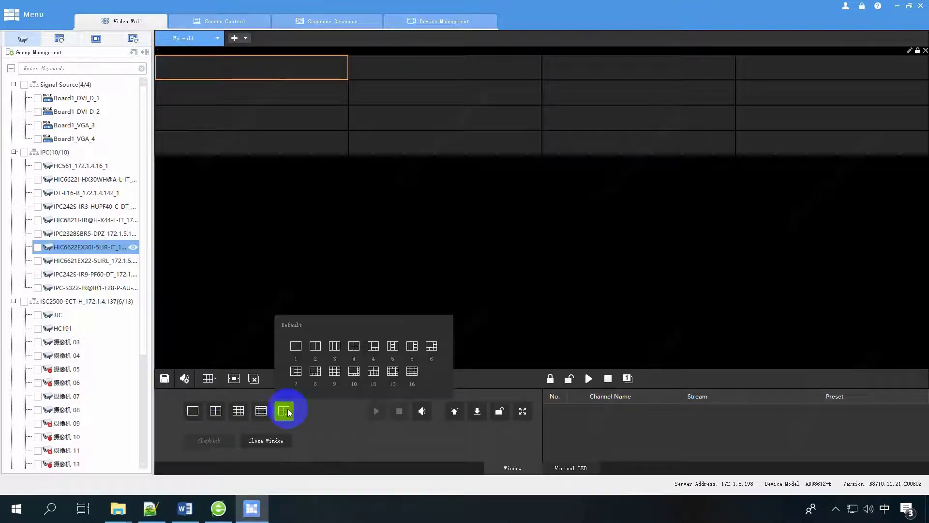
click(372, 346)
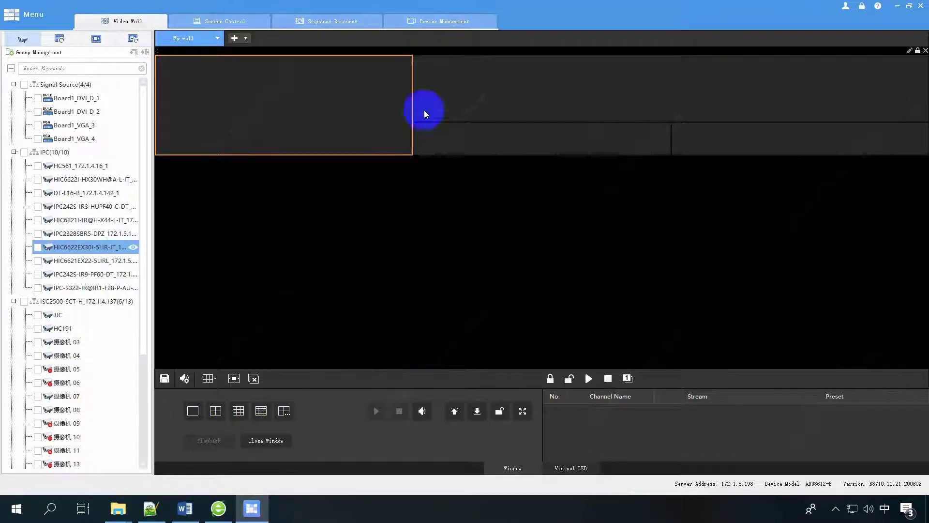
click(279, 413)
click(380, 359)
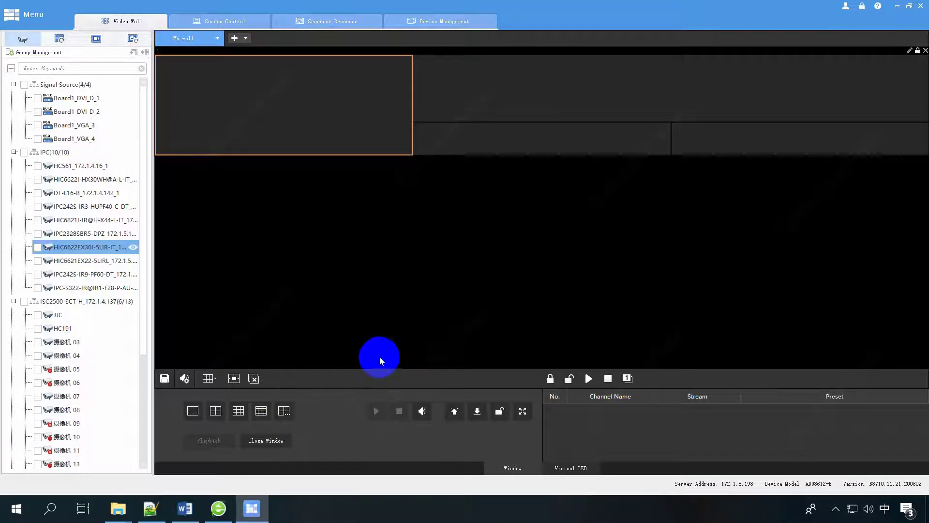
click(283, 411)
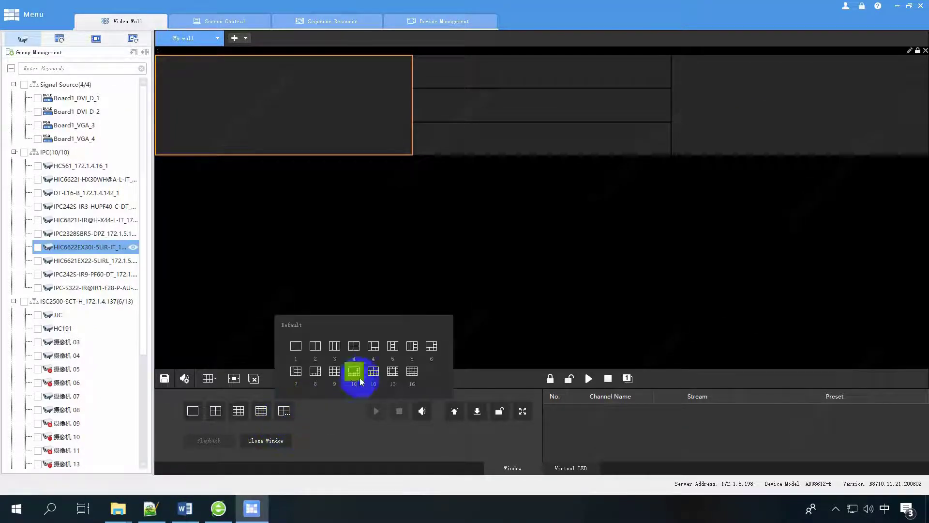
click(367, 375)
click(283, 411)
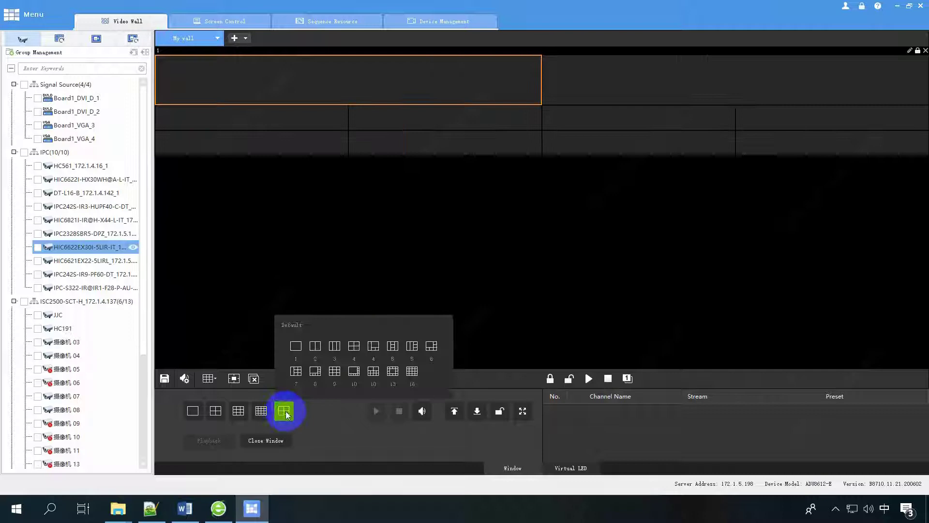
click(411, 376)
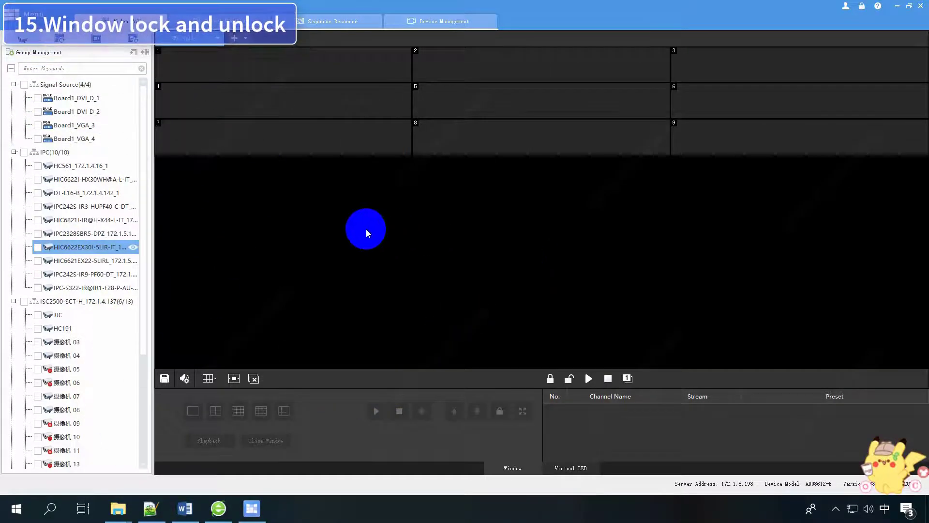
Move window 1 between cells, return it to cell 1, and lock it.
drag(283, 69, 409, 52)
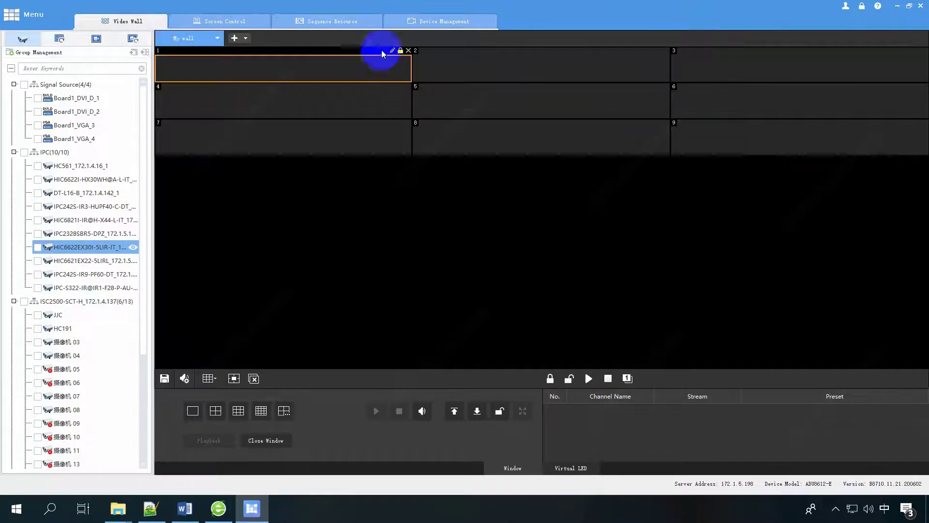
drag(350, 114, 324, 62)
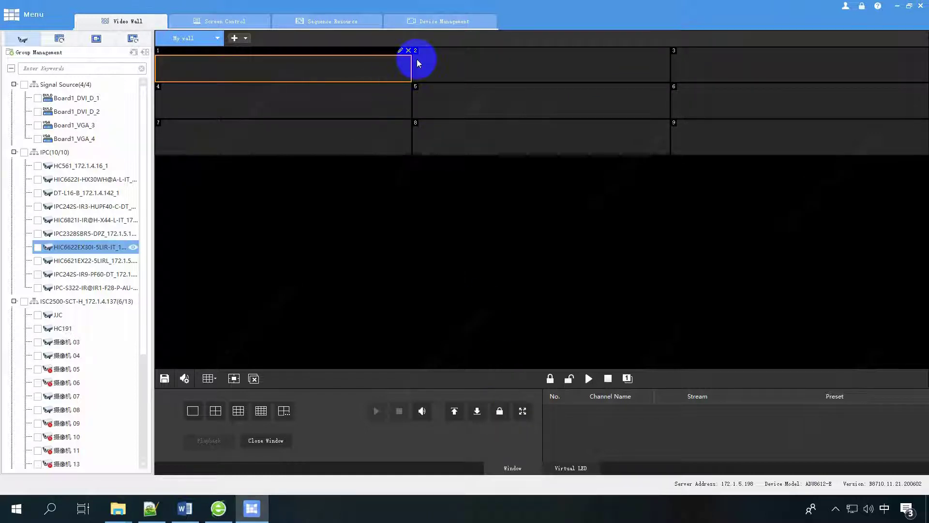
drag(409, 59, 362, 70)
click(500, 393)
click(499, 411)
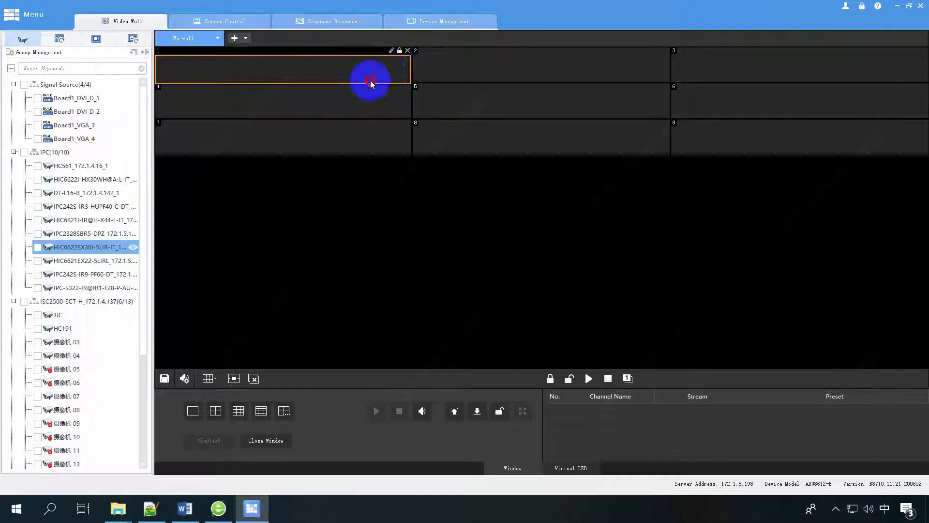
Unlock window 2, move it, lock it in cell 5, then move it into cell 2.
click(504, 58)
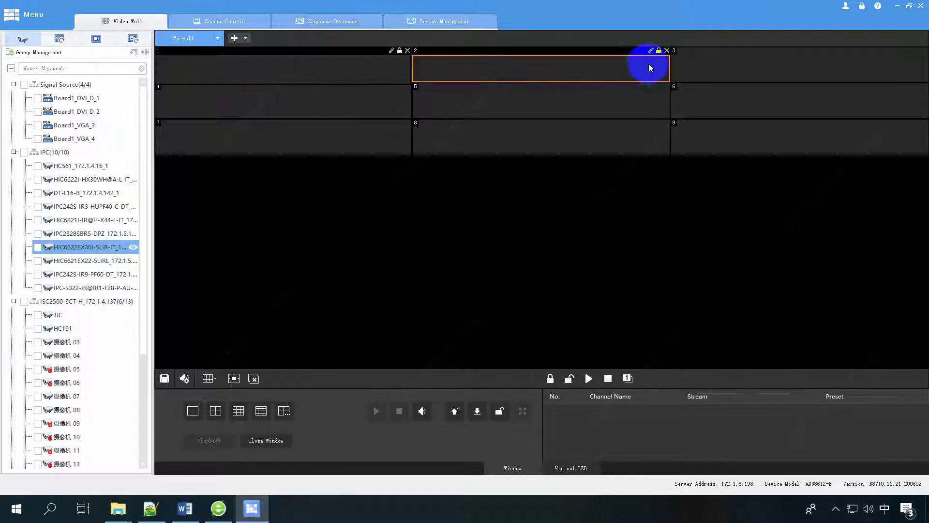
click(571, 380)
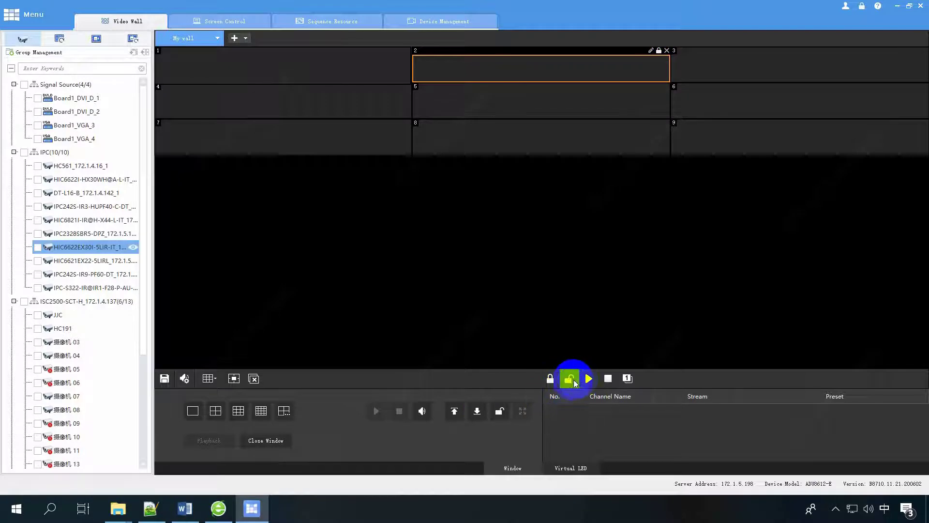
drag(571, 381, 587, 98)
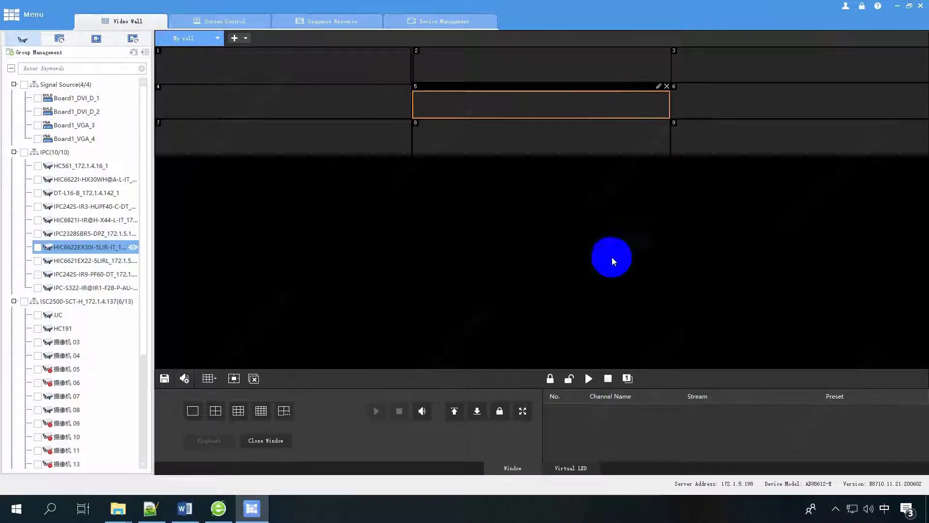
click(550, 377)
drag(422, 79, 565, 60)
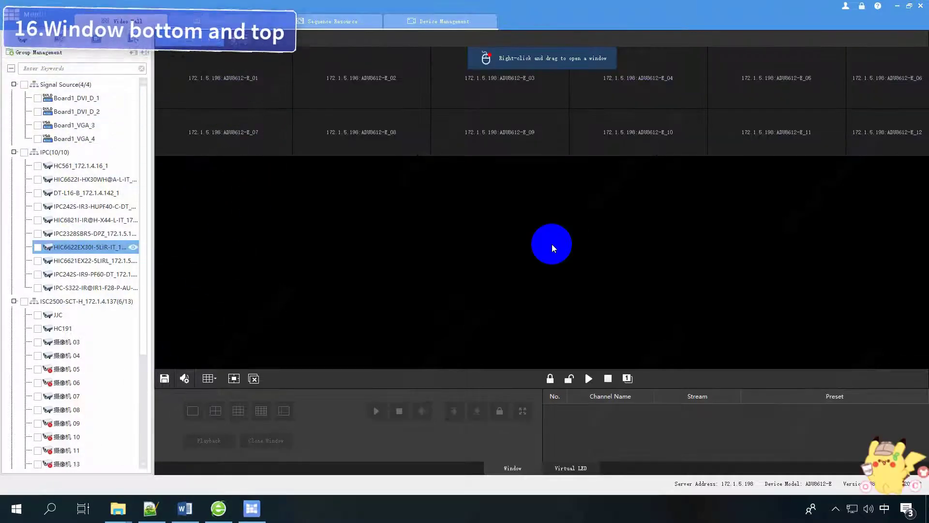
Draw three overlapping wall windows across cells 1–2.
mouse_move(243, 76)
mouse_down()
mouse_move(342, 139)
mouse_move(364, 139)
mouse_up()
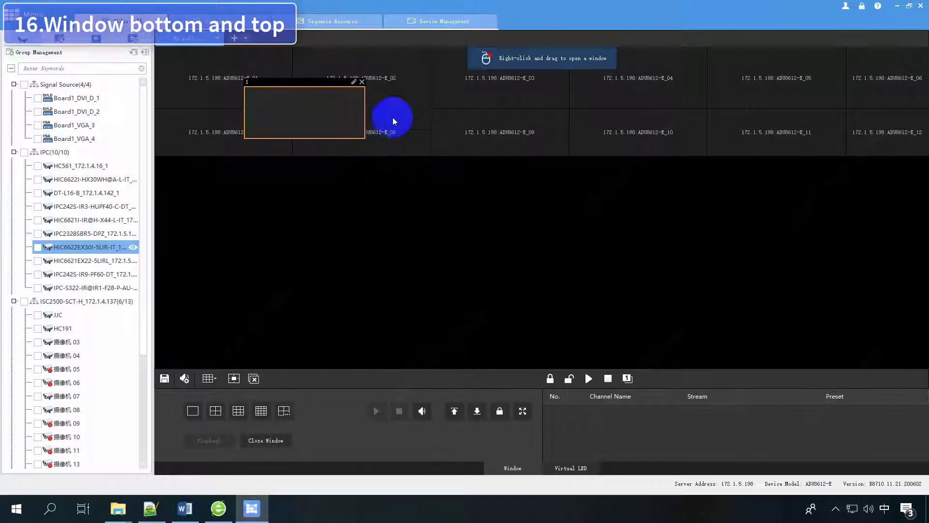
drag(385, 95, 491, 136)
drag(518, 80, 672, 145)
drag(471, 121, 412, 113)
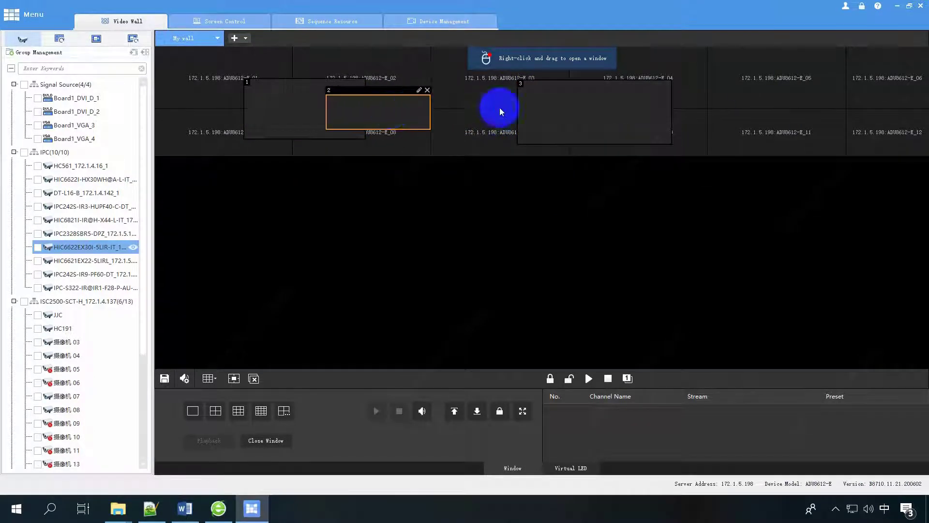
drag(605, 110, 478, 108)
Send windows 3 and 1 to the bottom layer via their right-click options.
click(293, 102)
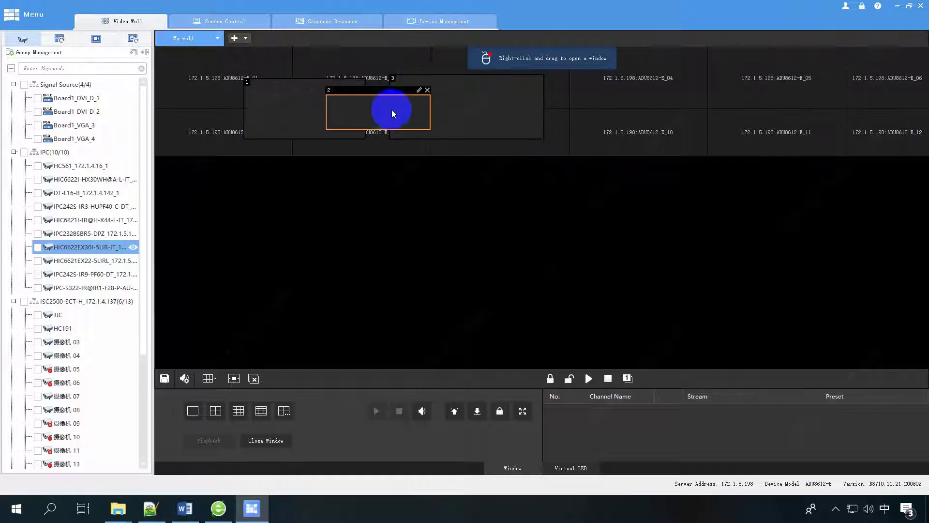
click(468, 114)
right_click(448, 98)
click(471, 122)
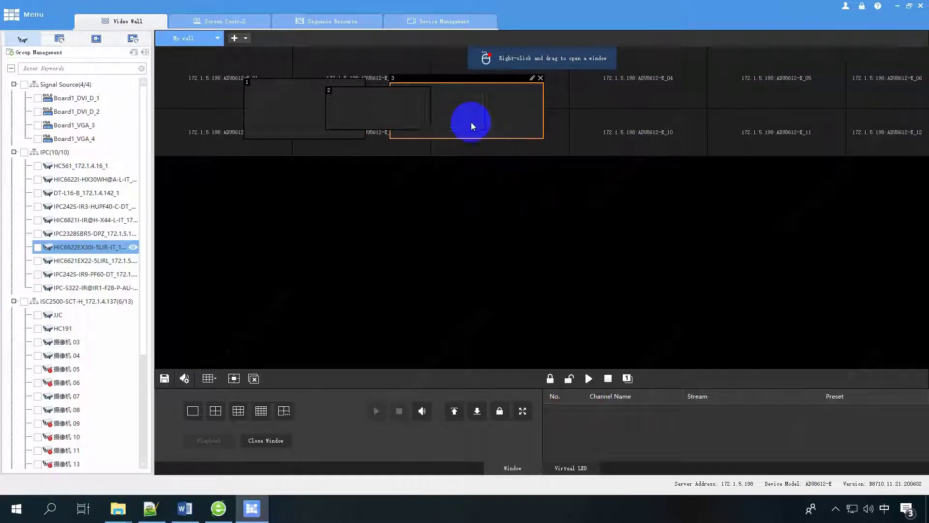
right_click(394, 114)
click(404, 137)
right_click(327, 106)
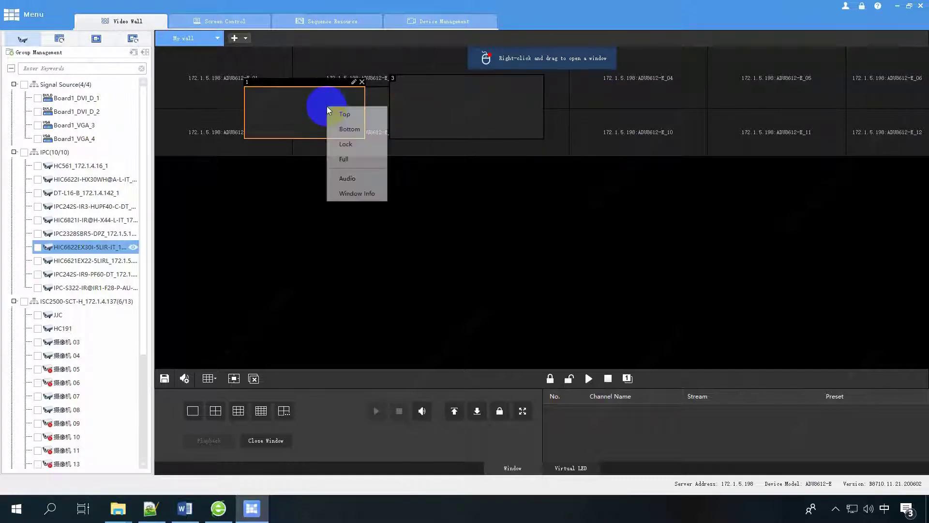
click(345, 134)
Reorder layers with the Bottom button, sending windows 2 and 1 behind.
click(369, 114)
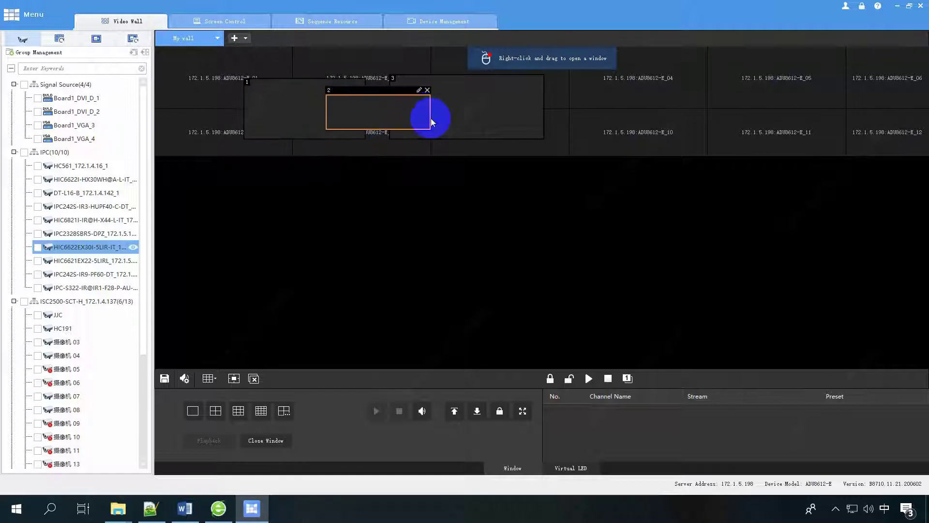
click(476, 412)
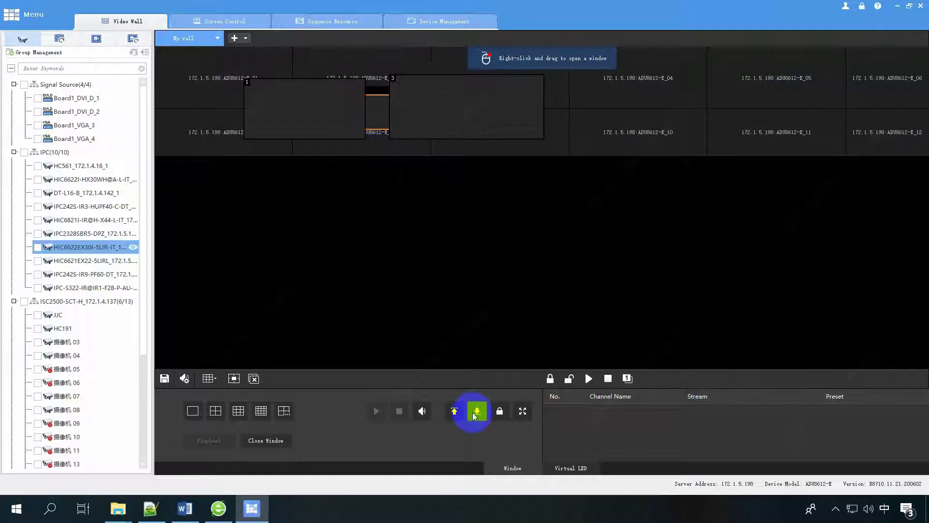
click(487, 118)
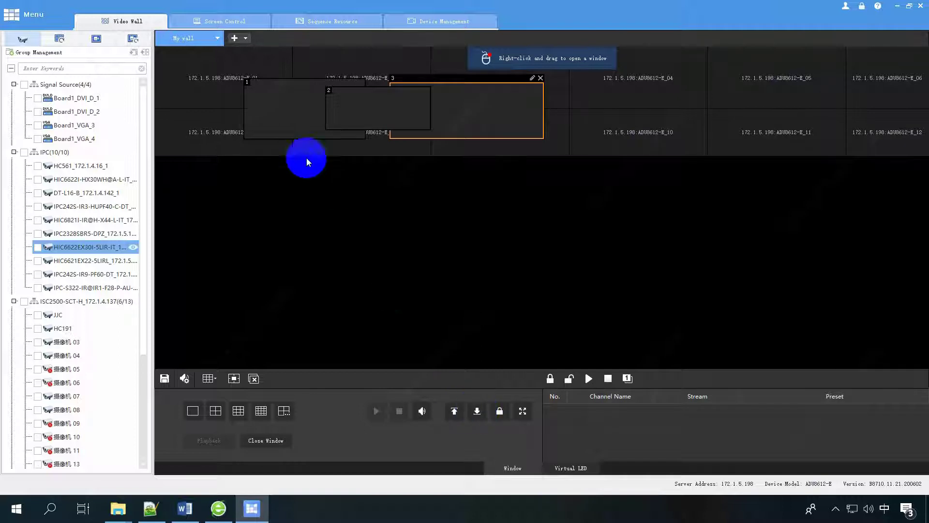
click(298, 112)
click(478, 412)
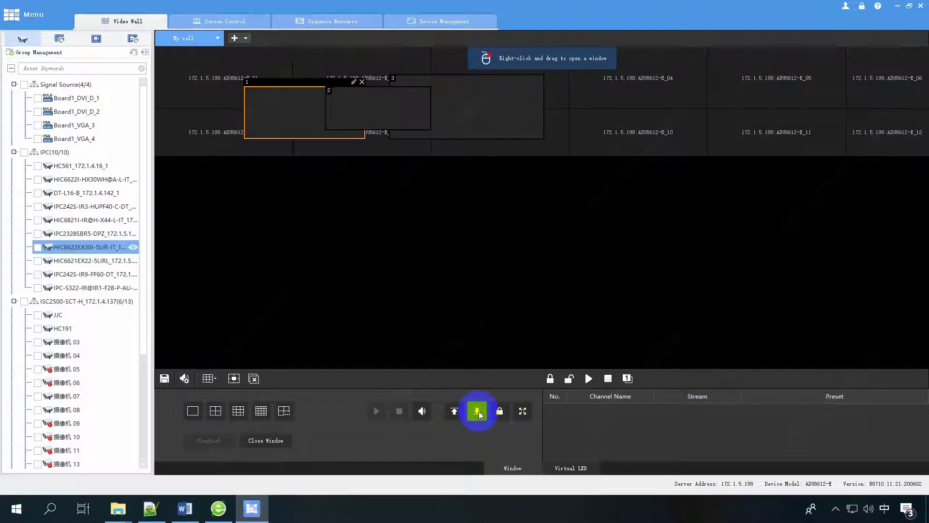
click(376, 115)
click(485, 416)
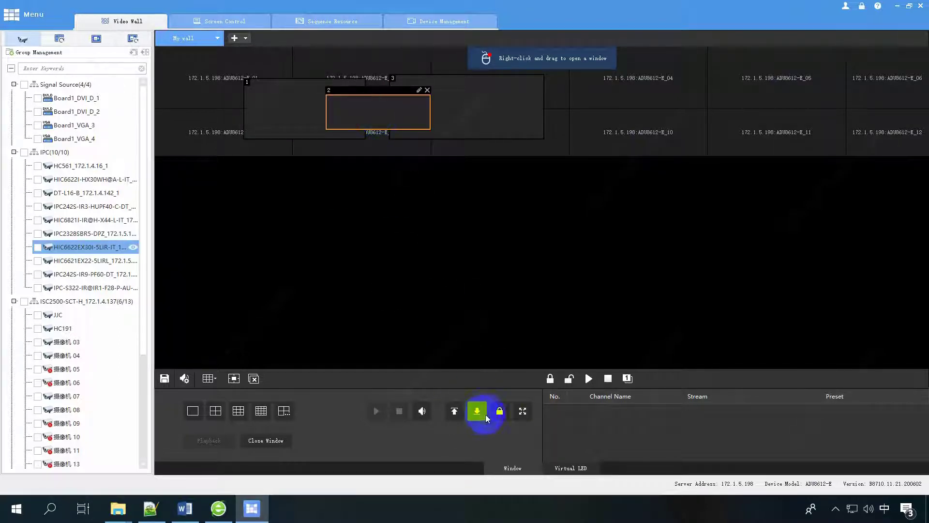
click(449, 117)
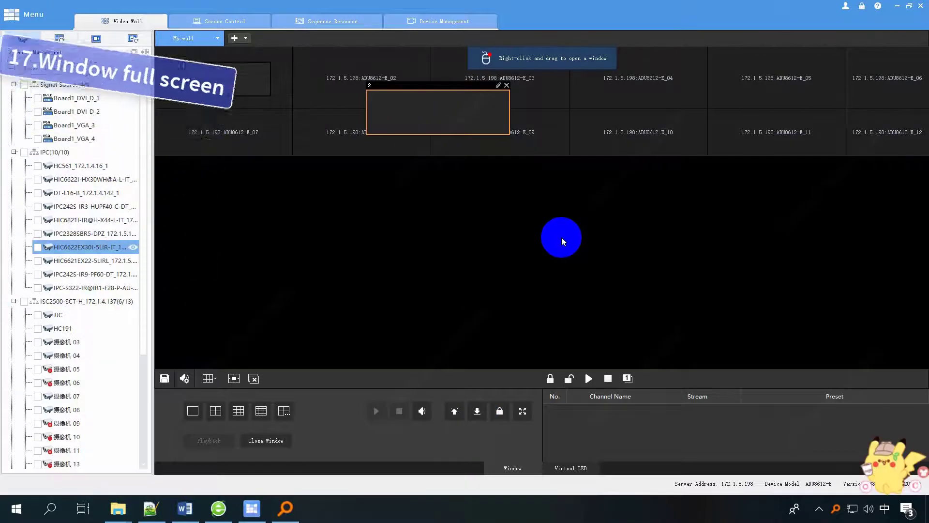
Expand window 2 to full screen and restore it, by double-click and button.
click(229, 76)
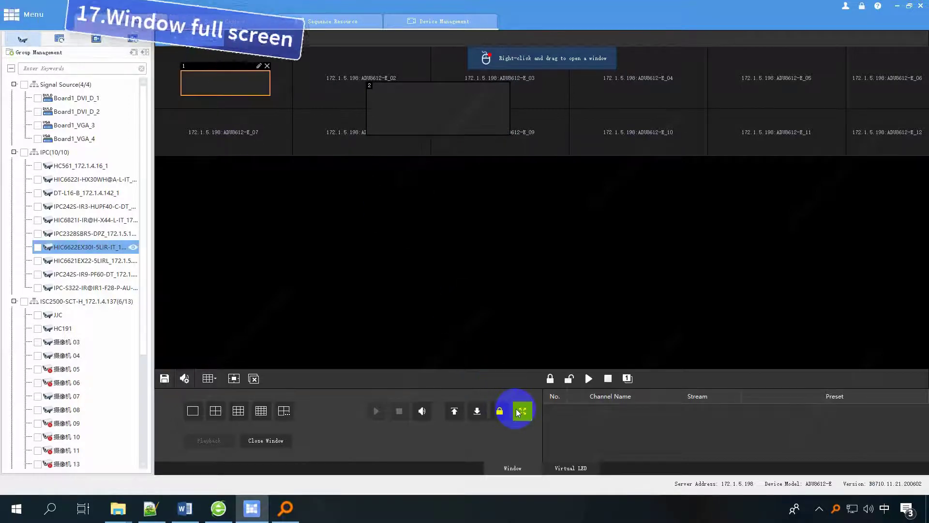
click(430, 106)
double_click(430, 106)
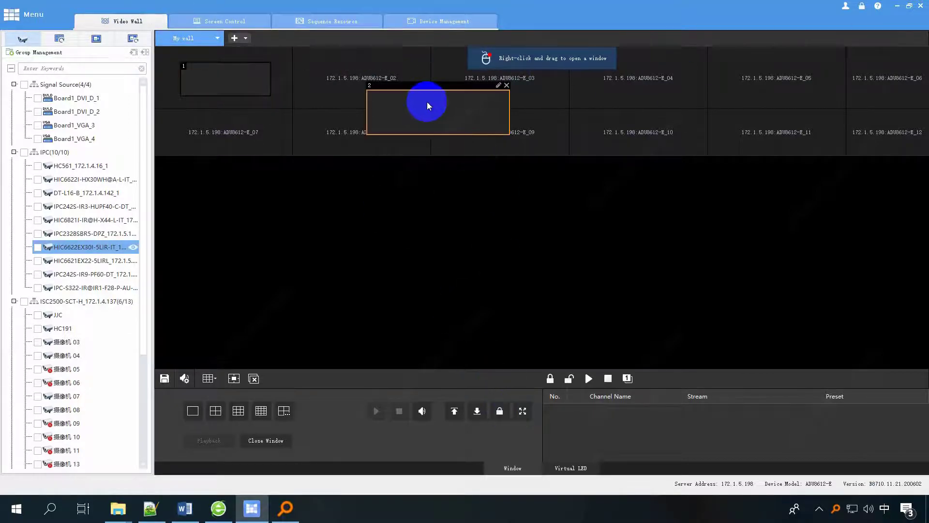
double_click(427, 102)
click(522, 413)
click(522, 411)
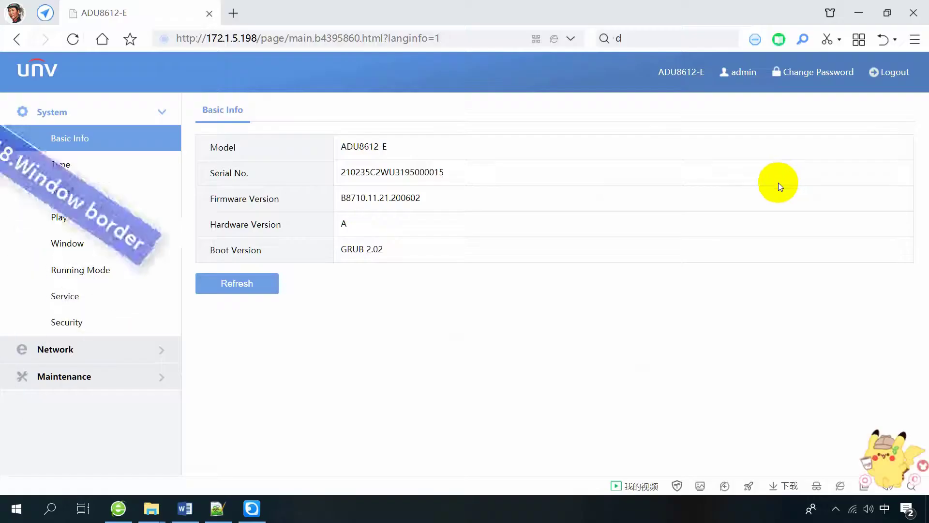
In System > Window, turn Border On, color blue, width 4, and save.
click(99, 251)
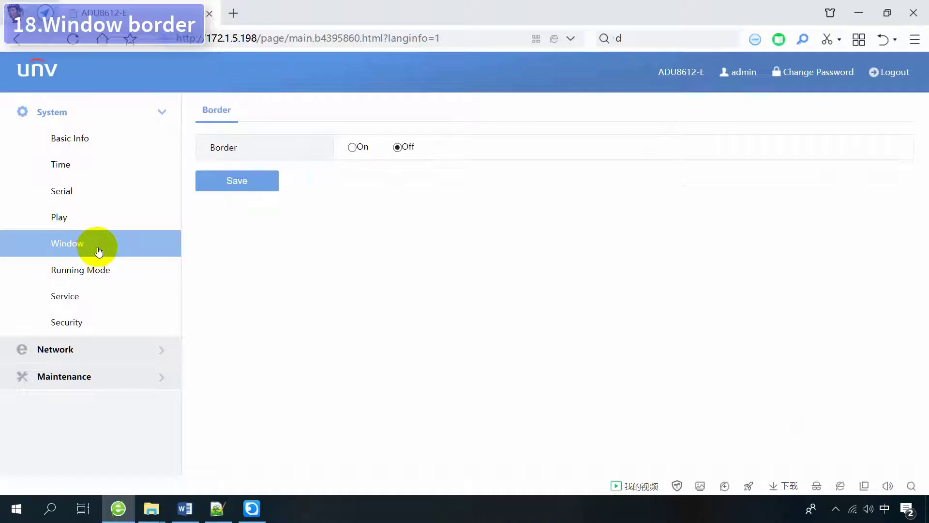
click(350, 148)
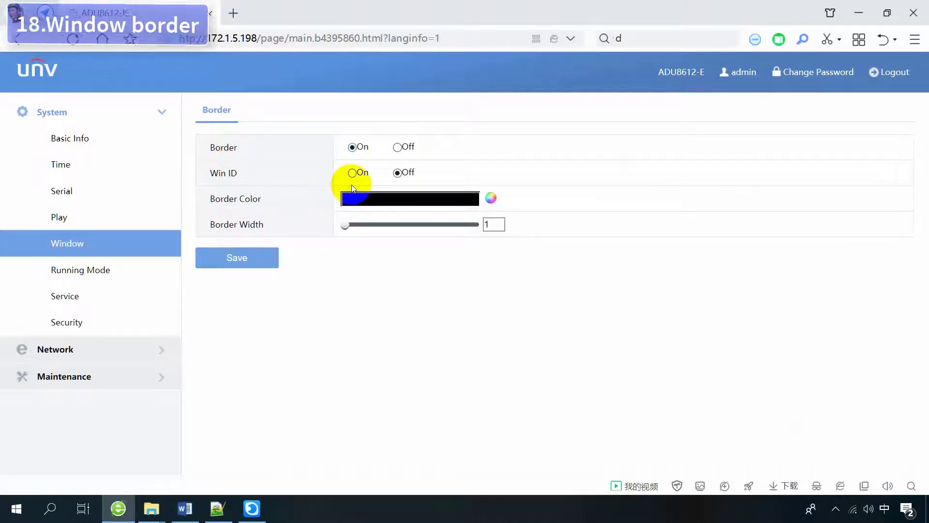
click(491, 197)
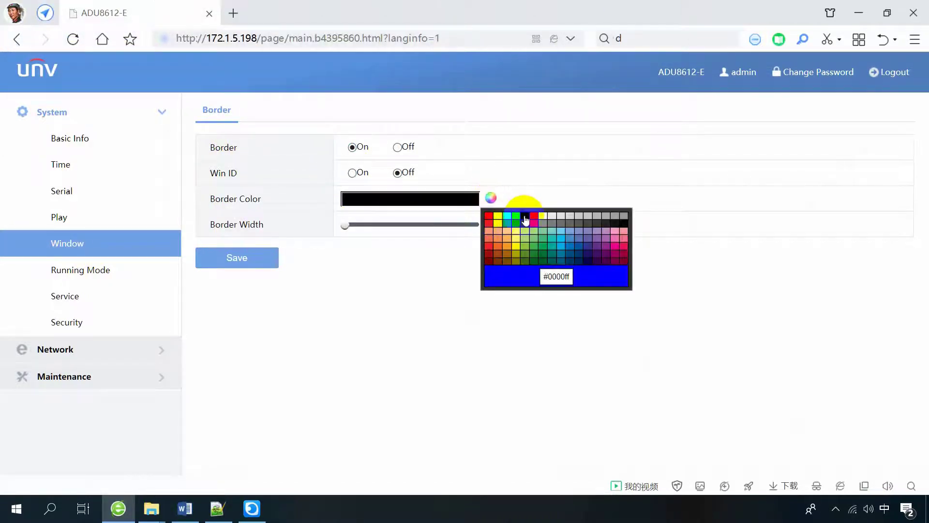
click(525, 215)
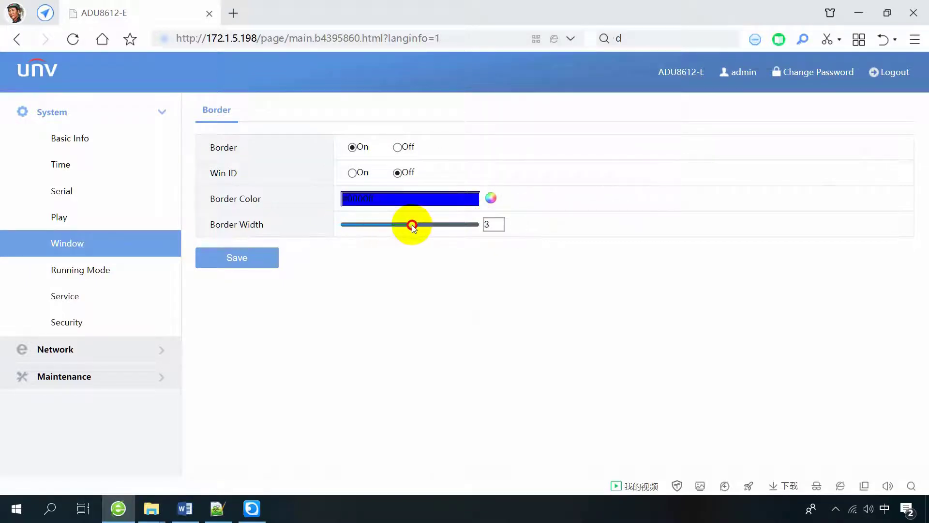
drag(412, 227, 429, 225)
click(240, 257)
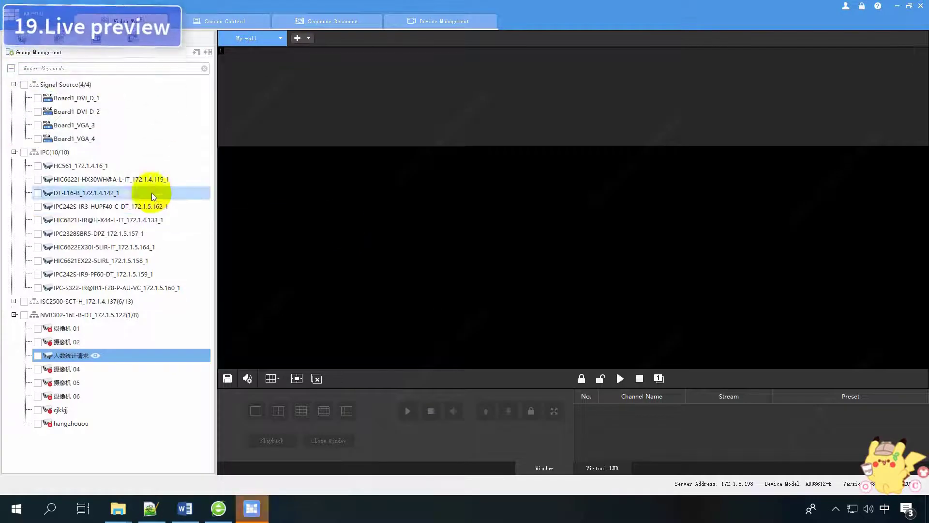
Place HC561 on a wall window and start its Preview.
drag(106, 165, 487, 136)
right_click(483, 82)
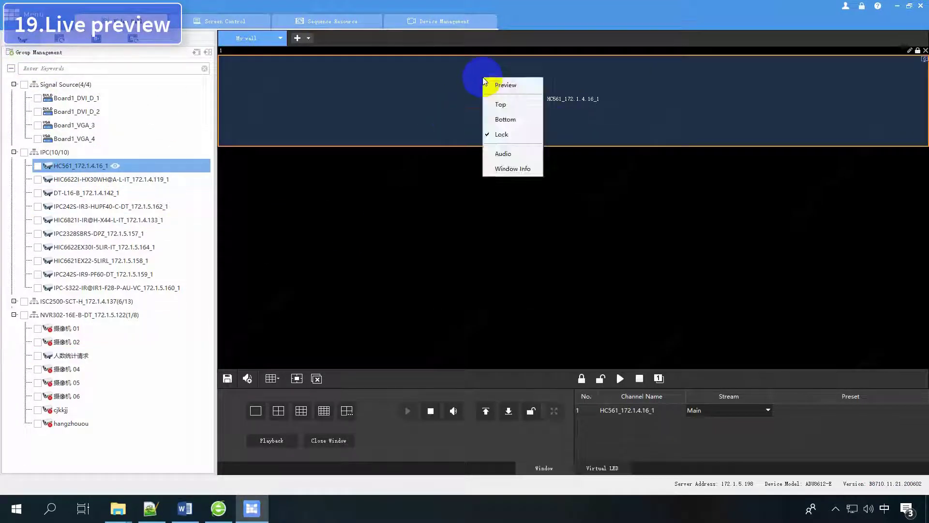
click(507, 87)
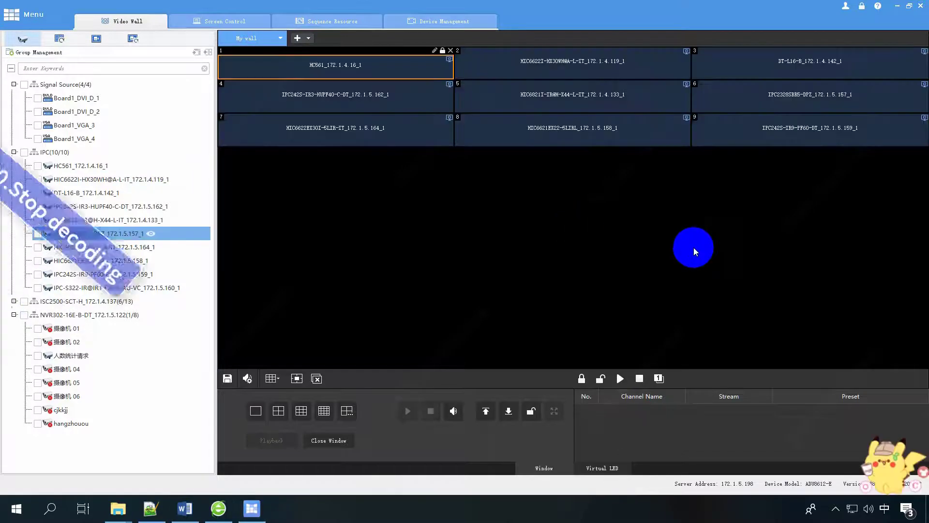
Stop decoding on windows 1, 2, 3 and 5, then resume window 1.
click(421, 73)
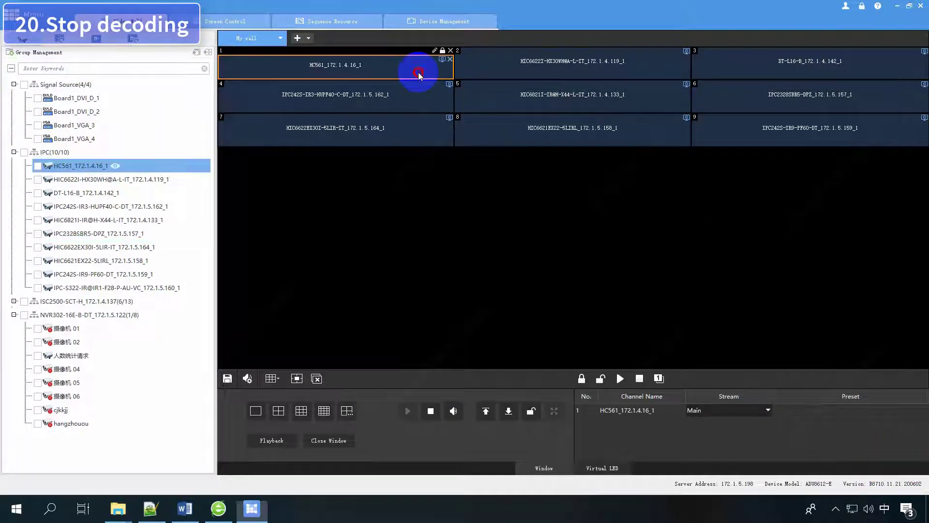
click(432, 413)
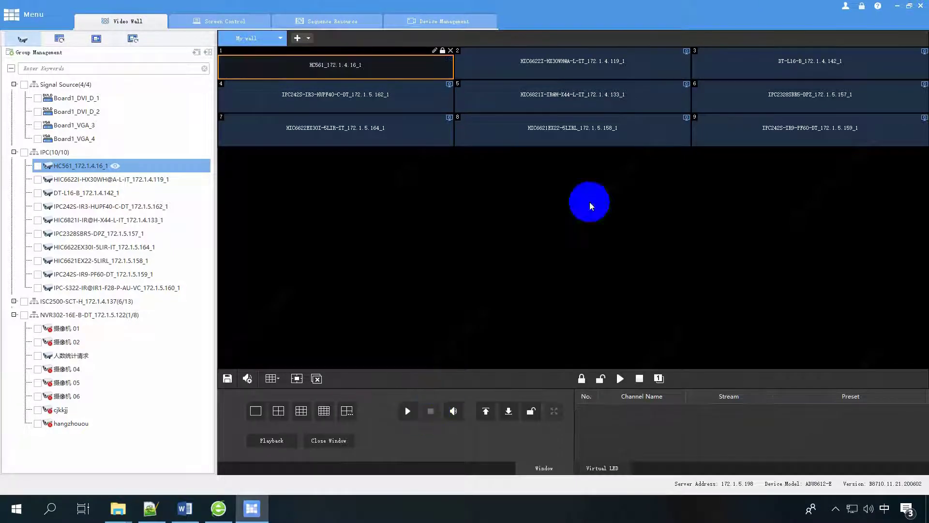
click(576, 77)
click(431, 412)
click(838, 81)
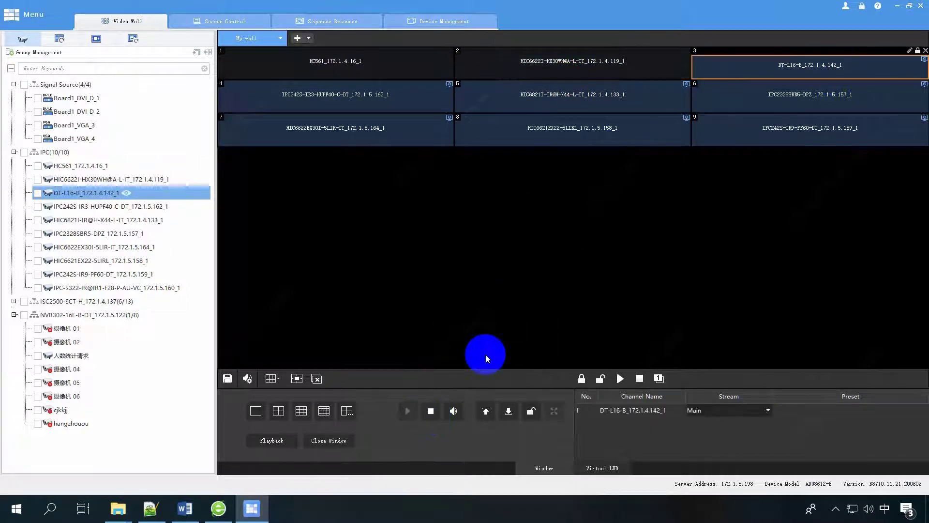
click(430, 411)
click(559, 108)
click(431, 411)
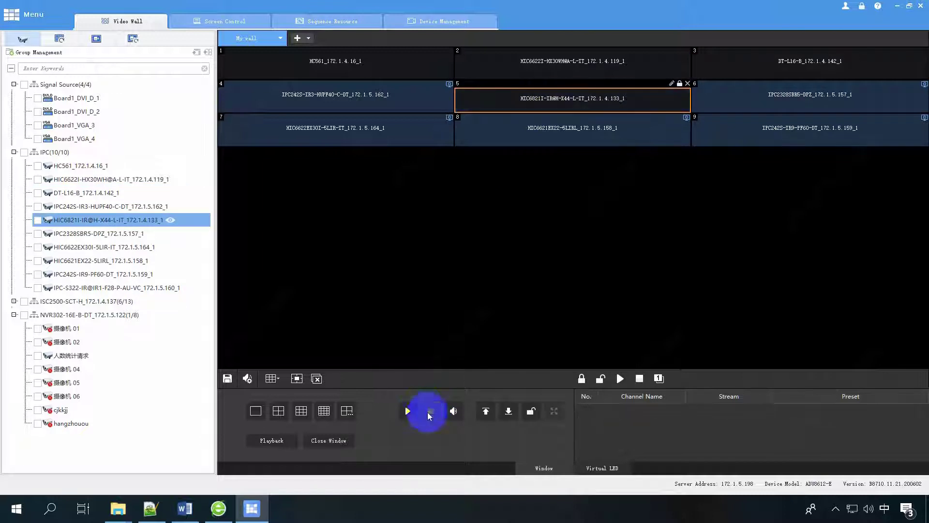
click(369, 71)
click(407, 411)
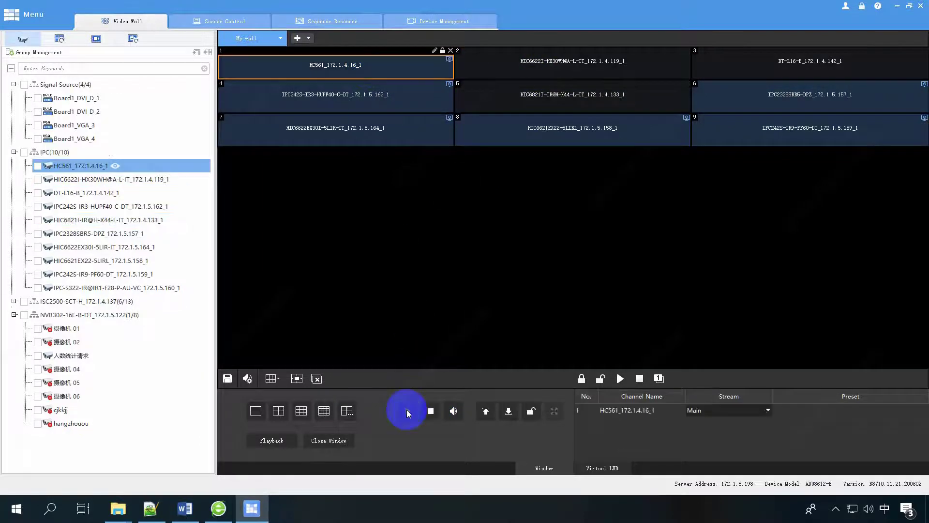
Stop All Decoding and Start All Decoding twice, ending with all windows decoding.
click(389, 99)
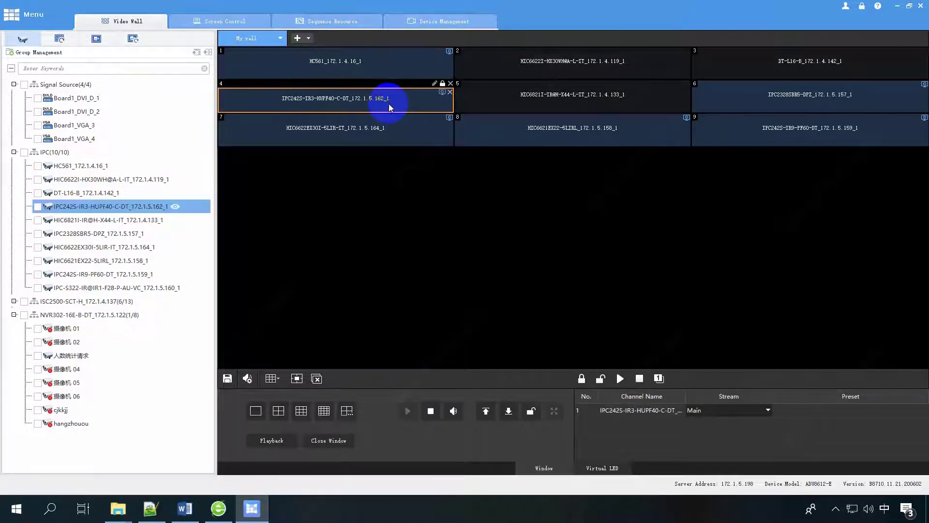
click(373, 132)
click(566, 129)
click(806, 134)
click(798, 98)
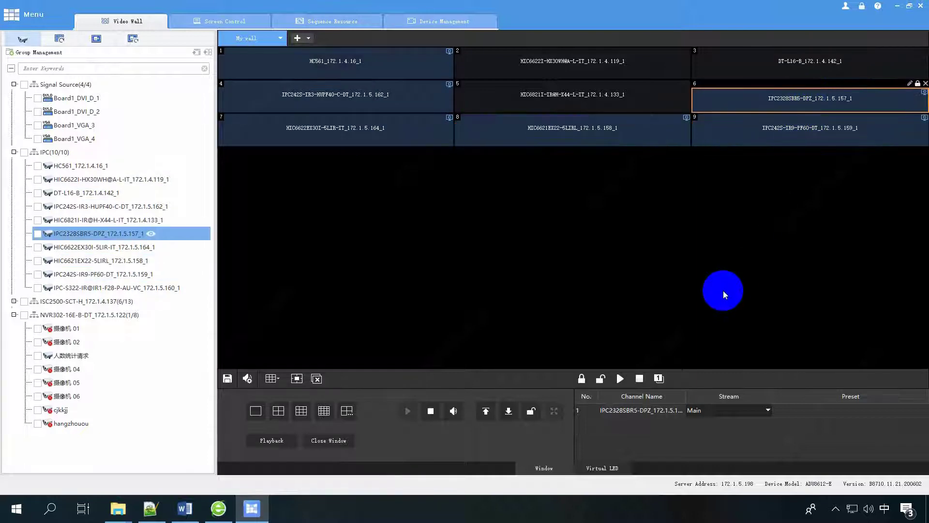
click(639, 380)
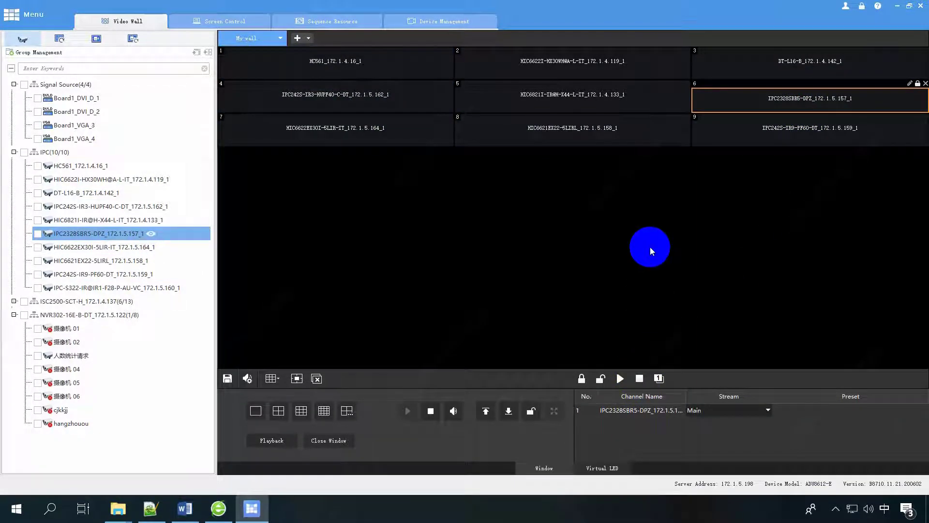
click(620, 379)
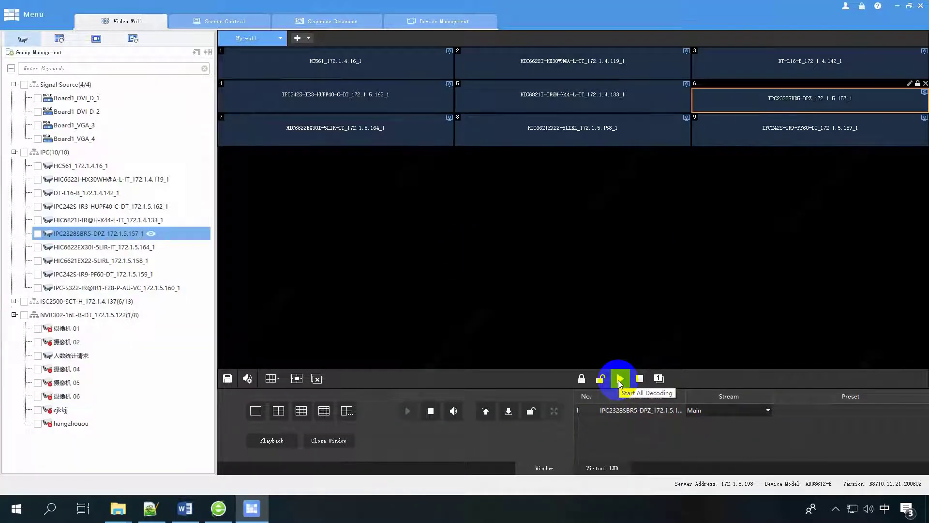
click(639, 380)
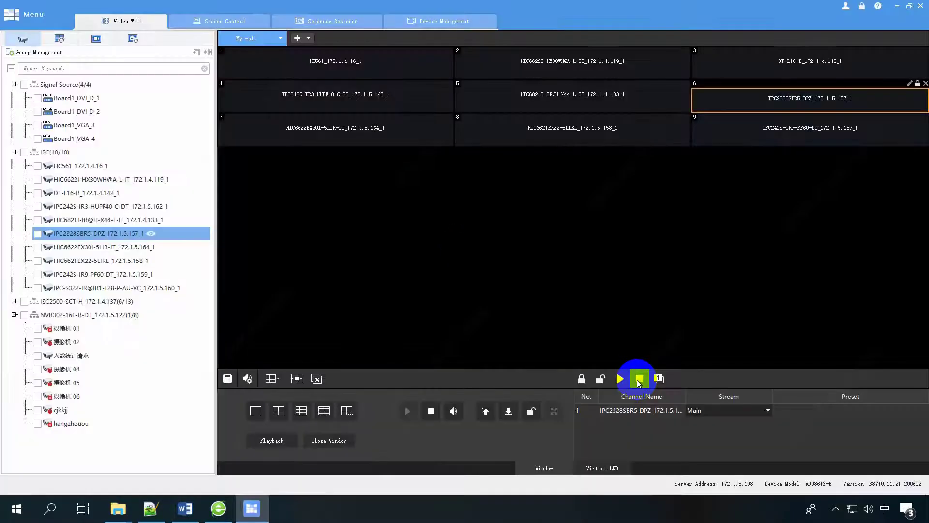
click(620, 379)
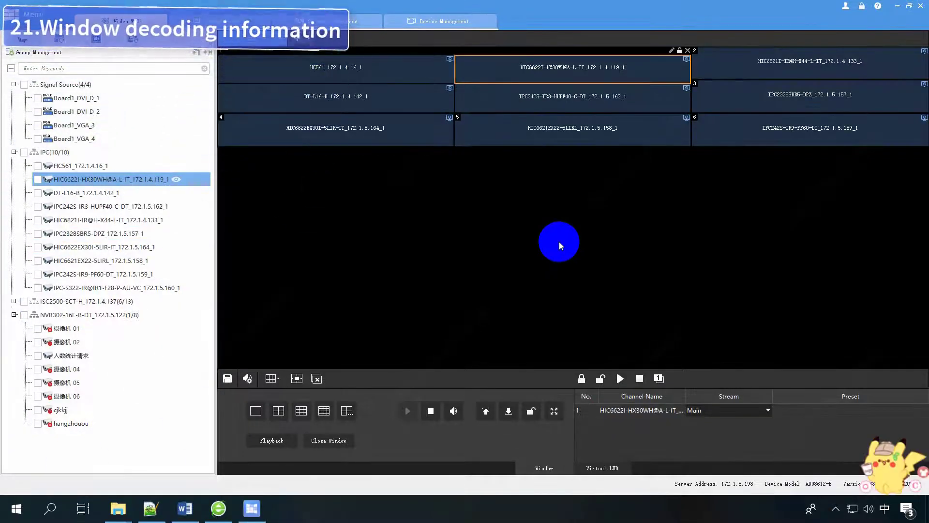
Open Window Info for wall window 6 showing IPC242S-IR9-PF60-DT.
click(795, 102)
click(789, 126)
right_click(788, 126)
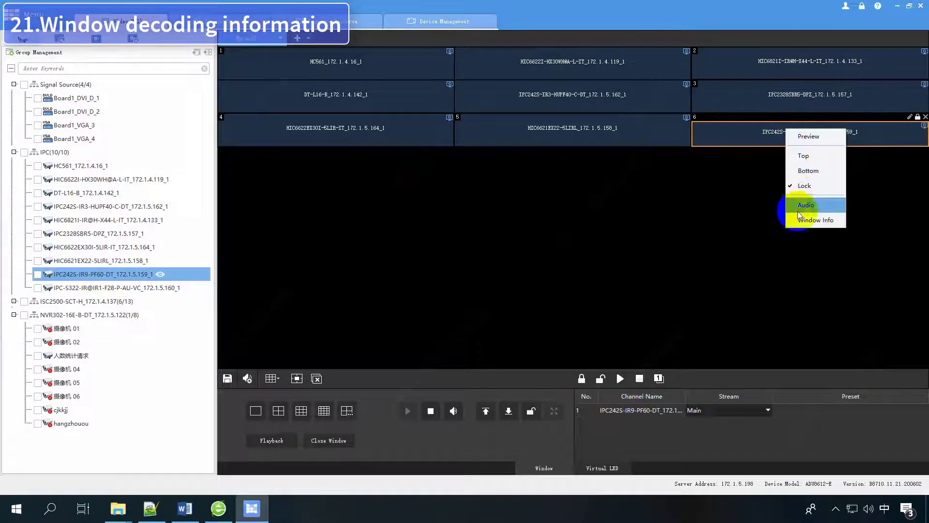
click(799, 223)
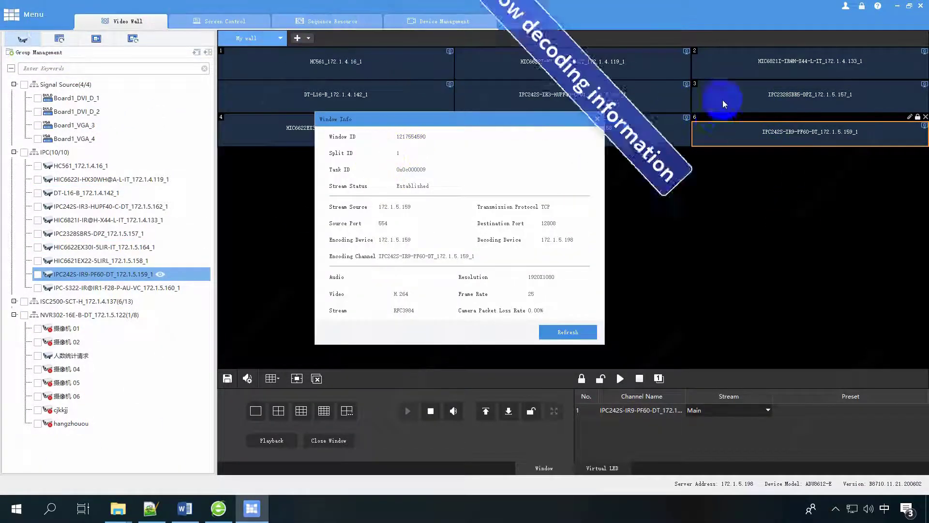
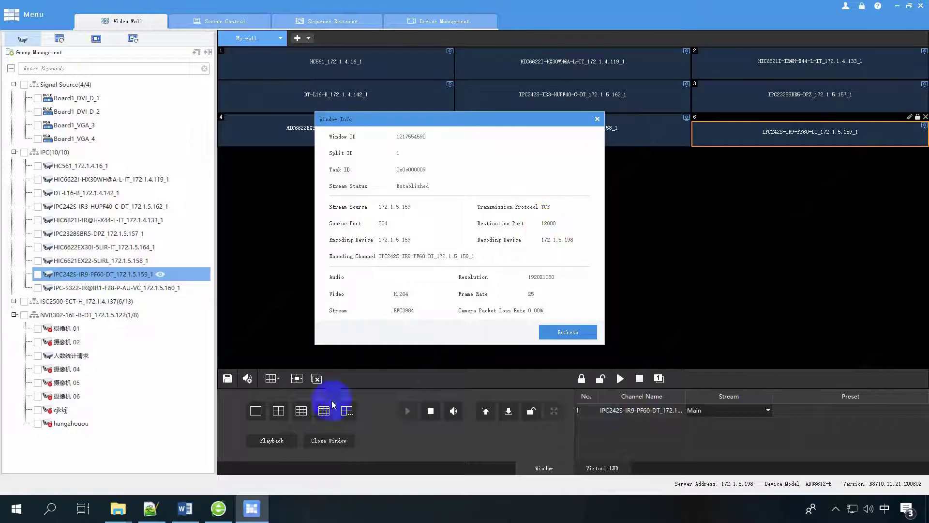
Switch to the ADU8612-E web interface and open Maintenance > Decode Info.
click(219, 507)
click(75, 379)
click(103, 246)
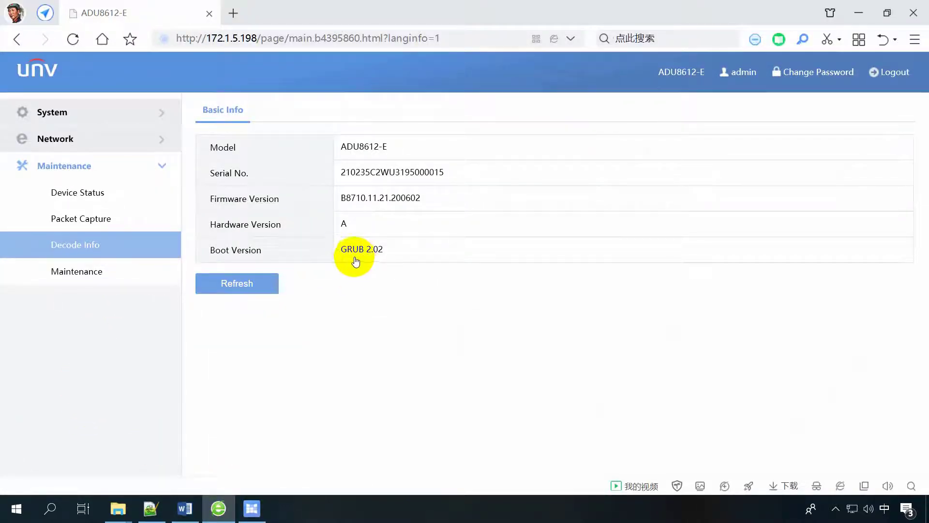
Mark row 9's destination port 12808, then close window 6's stream details in EZWall.
click(342, 415)
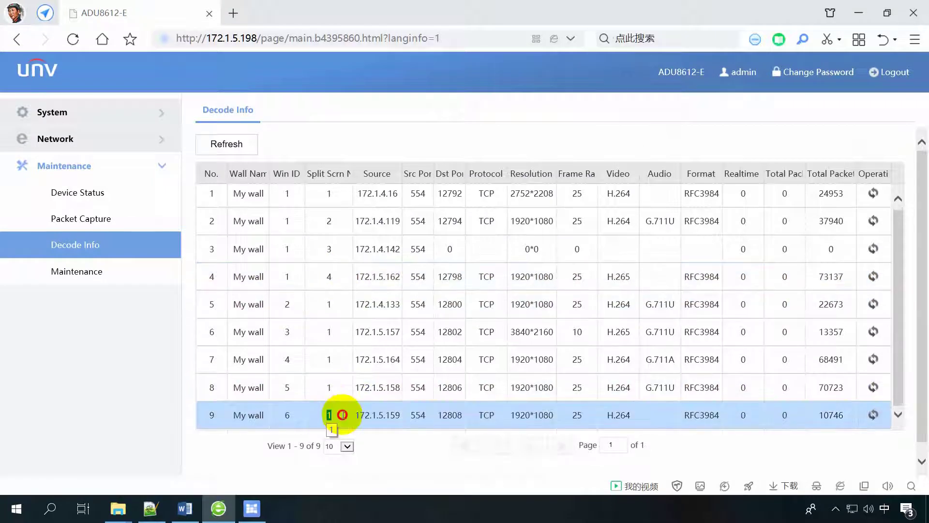
double_click(449, 415)
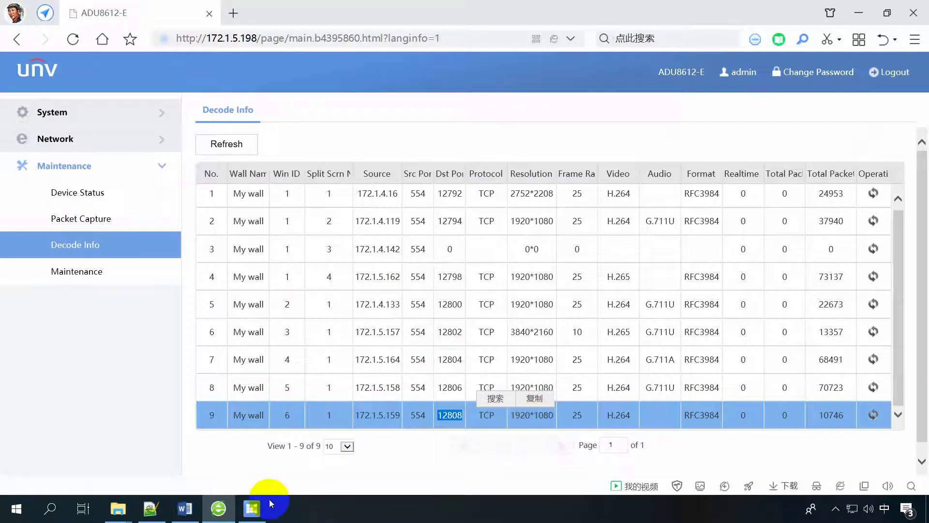
click(269, 504)
click(593, 117)
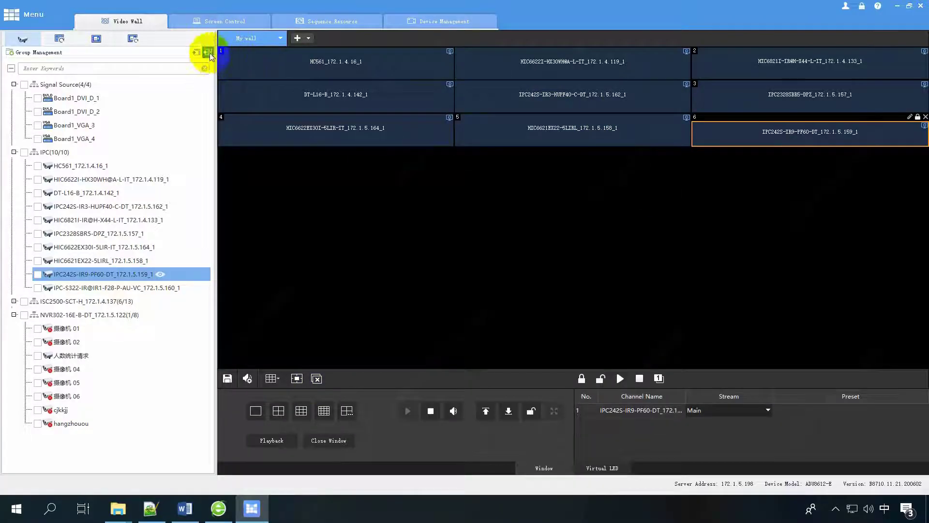
Show window 2's Window Info in EZWall, then return to the Decode Info table.
click(508, 64)
right_click(508, 67)
click(523, 175)
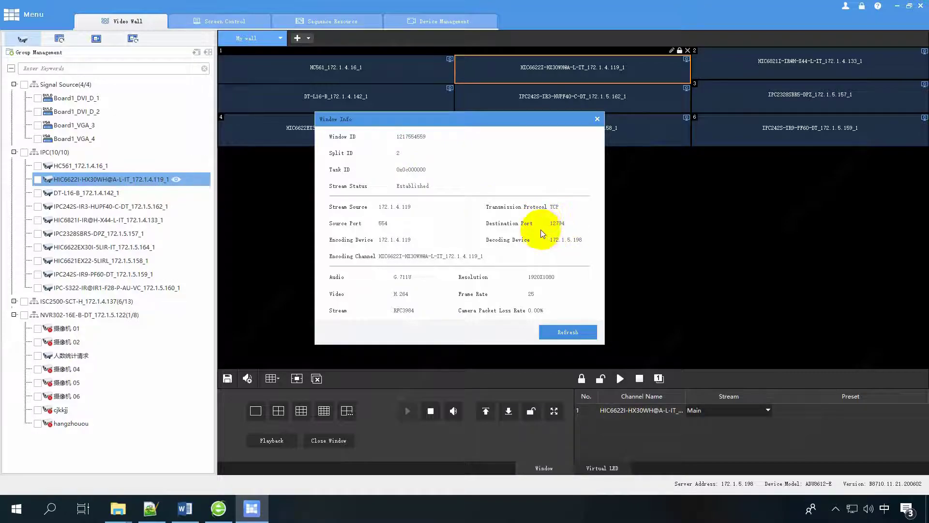
click(218, 508)
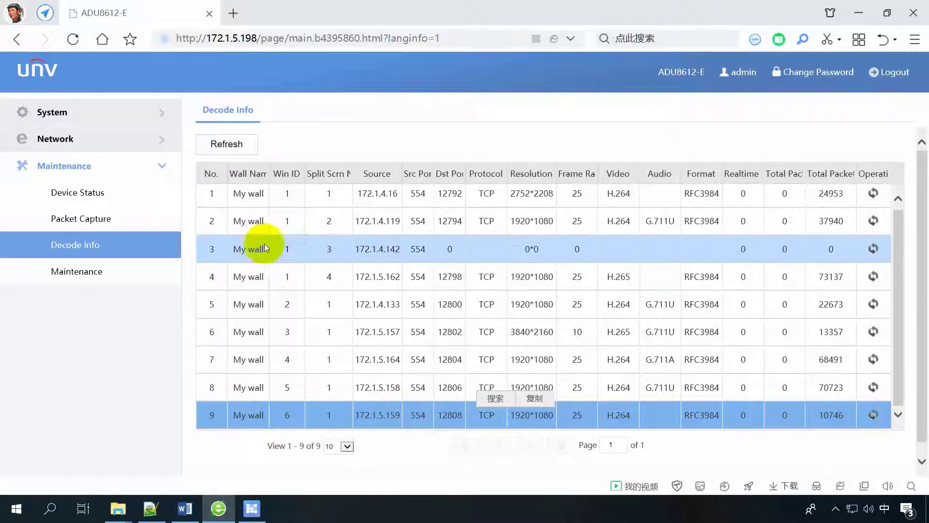
Check that row 2's destination port 12794 matches window 2, then return to EZWall.
click(324, 221)
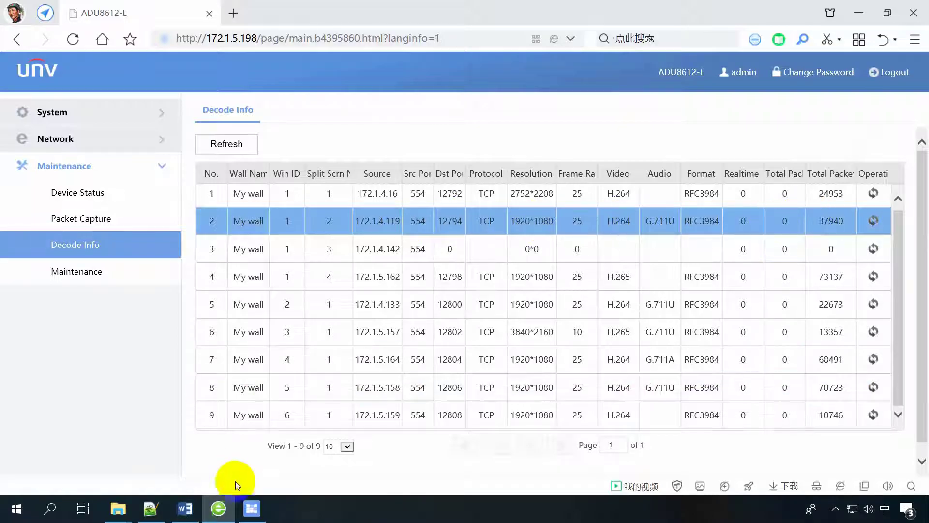
click(252, 508)
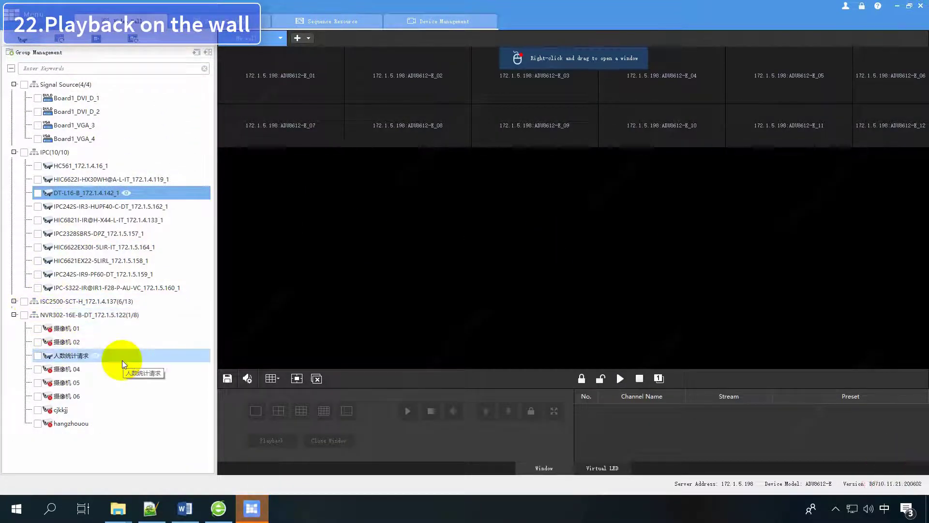
Switch the wall to layout 1 showing the 人数统计请求 camera, then expand Maintenance in the browser.
click(272, 378)
click(280, 316)
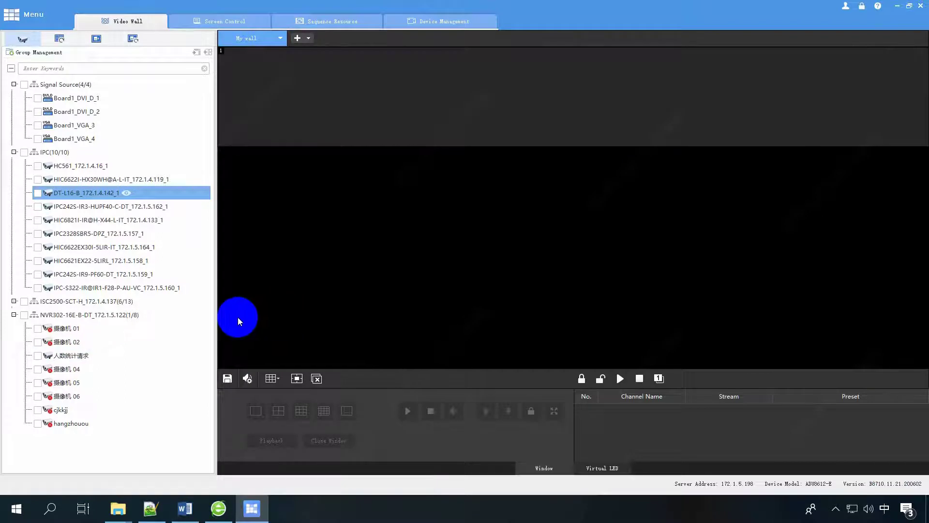
drag(71, 355, 467, 97)
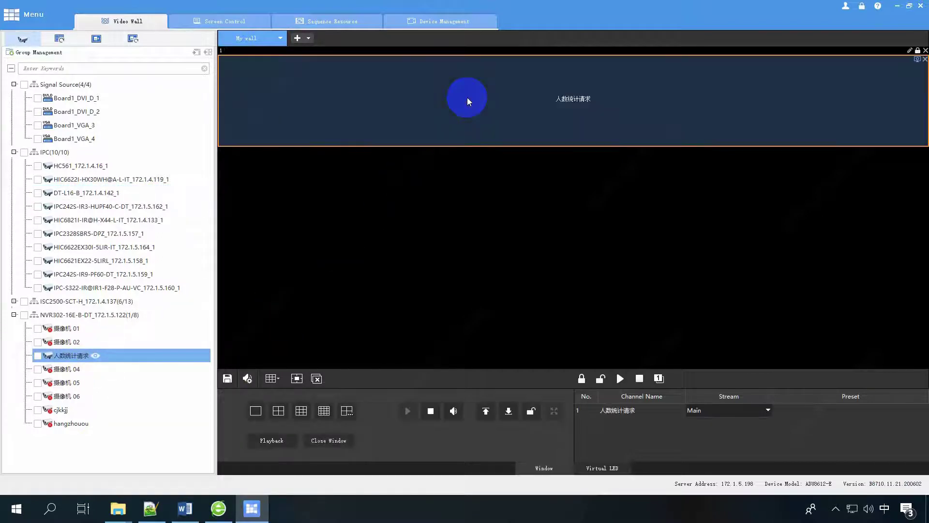
click(244, 430)
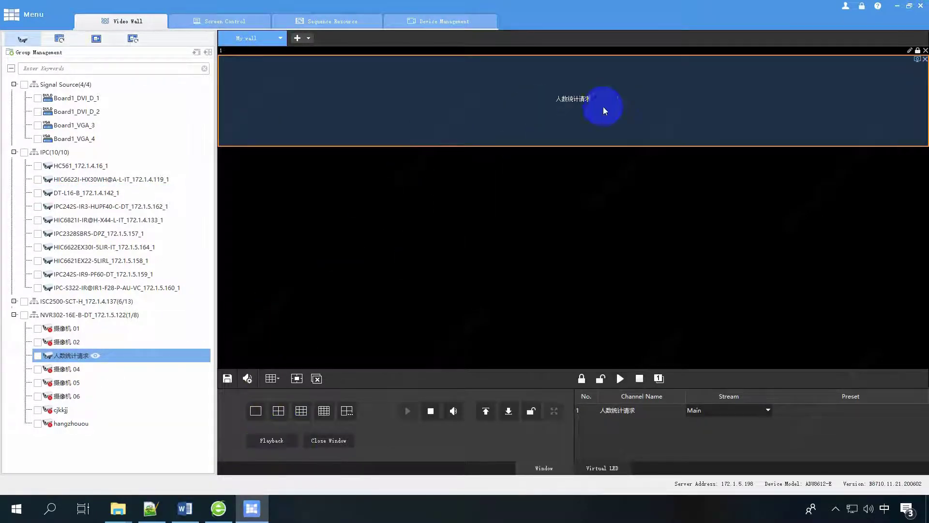
click(218, 508)
click(83, 377)
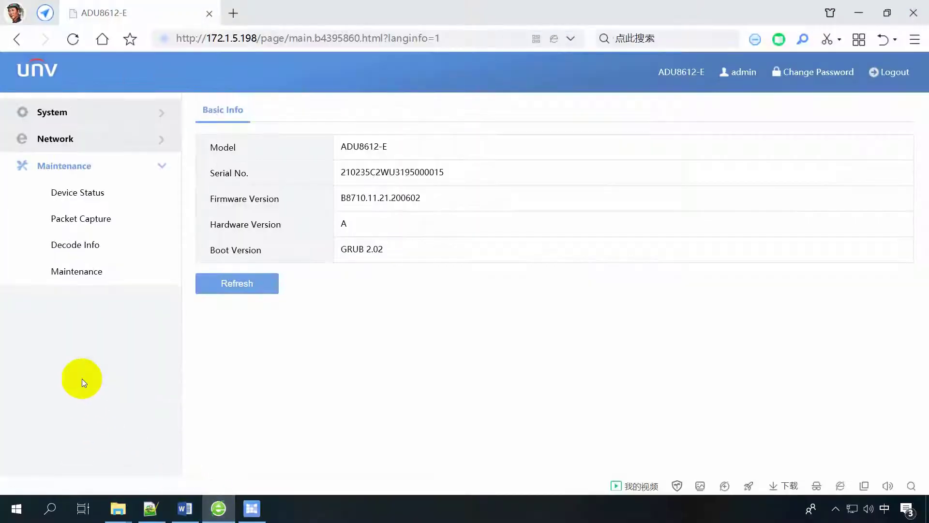
Refresh Decode Info to confirm the single 172.1.5.122 stream on port 12822, then return to EZWall.
click(82, 244)
click(227, 144)
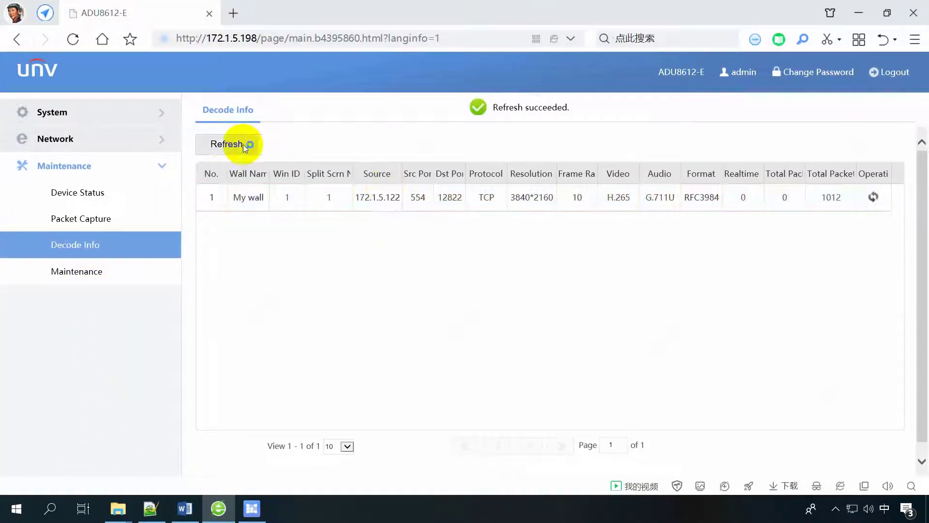
click(442, 198)
double_click(445, 199)
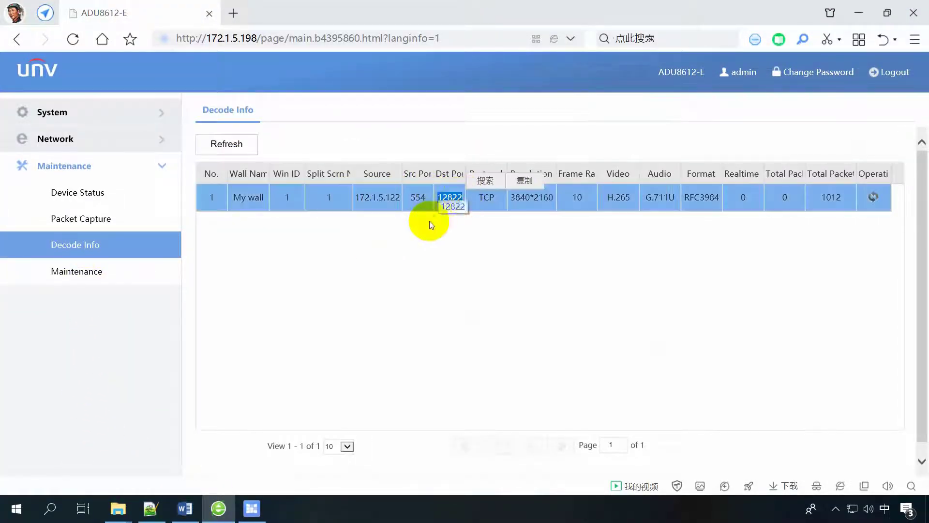
click(228, 141)
click(459, 202)
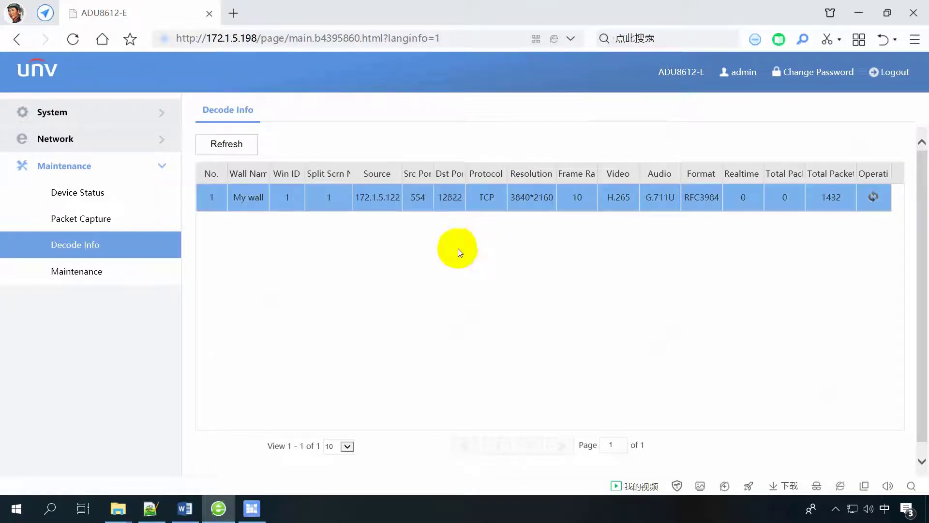
click(251, 508)
click(270, 442)
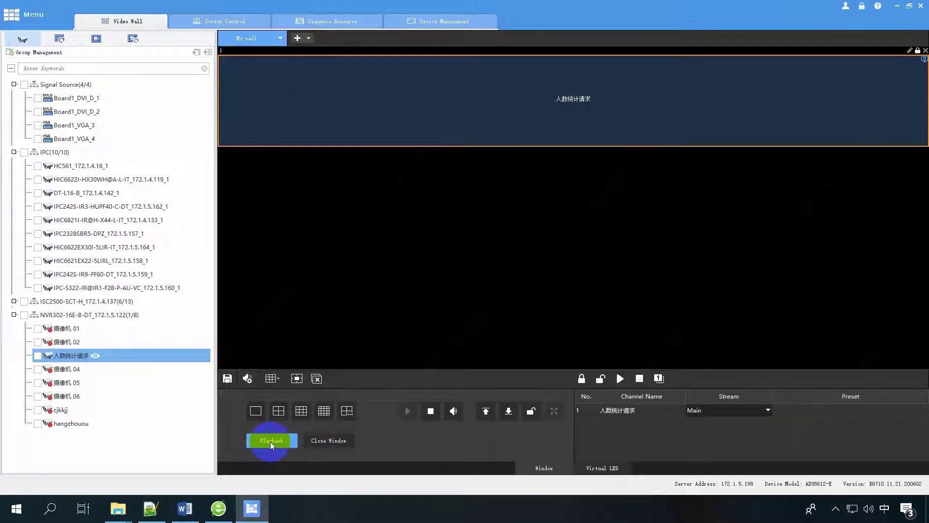
Play back the 人数统计请求 recording from 09:49:35 on 2 March 2021 on the wall.
click(246, 322)
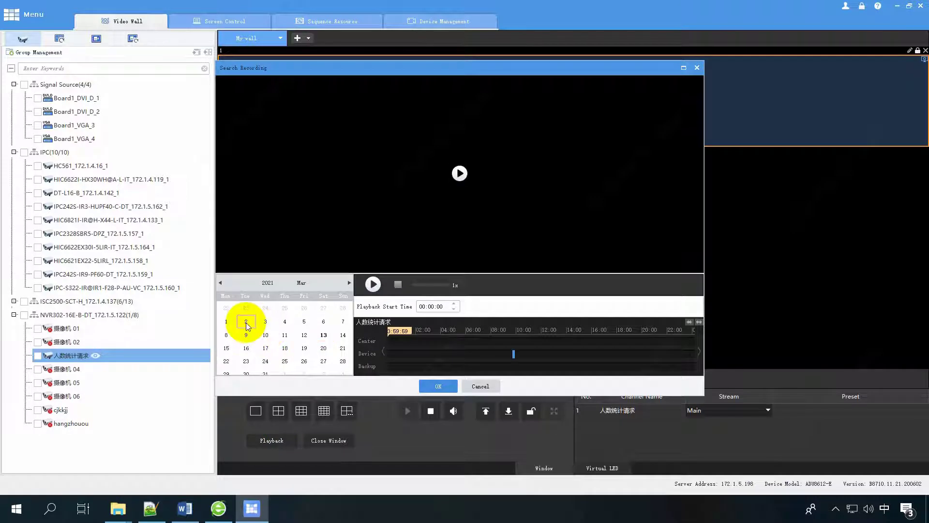
click(513, 357)
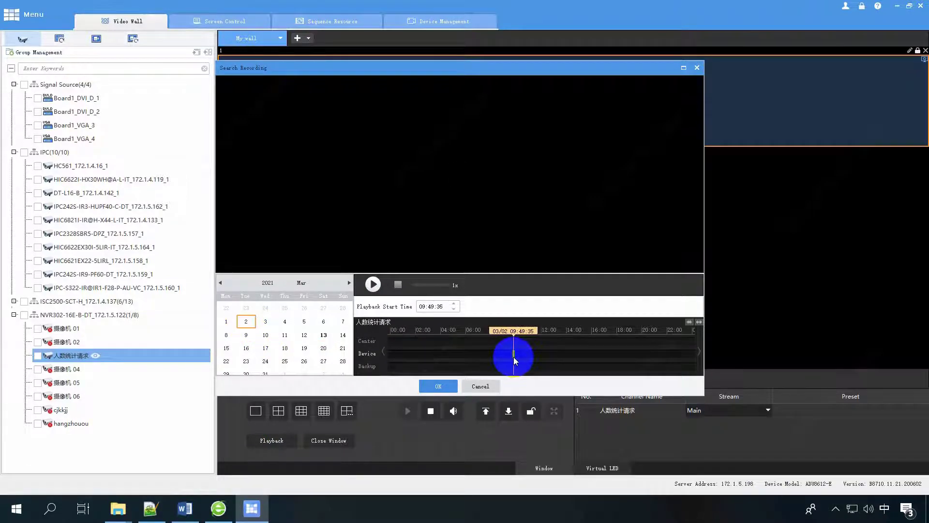
click(437, 385)
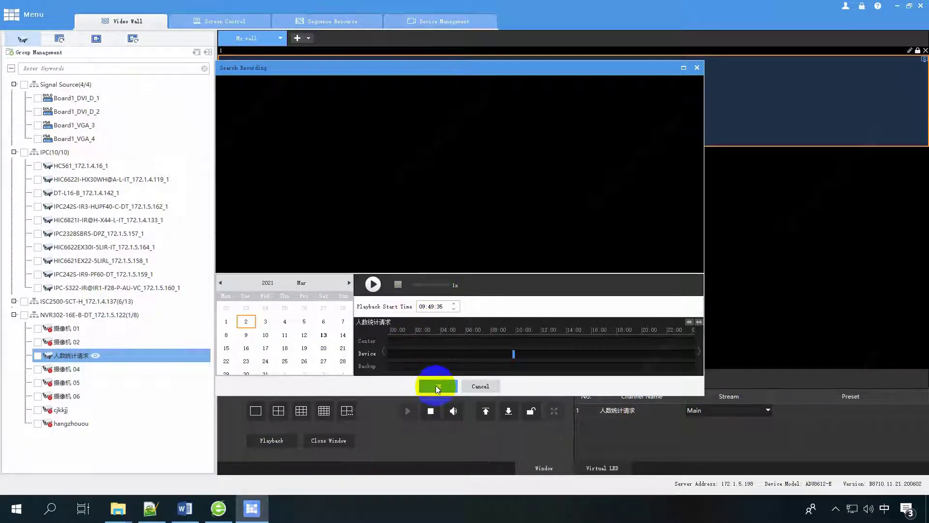
Refresh Decode Info to confirm the playback stream on port 12824, then return to EZWall.
click(219, 508)
drag(457, 198, 442, 198)
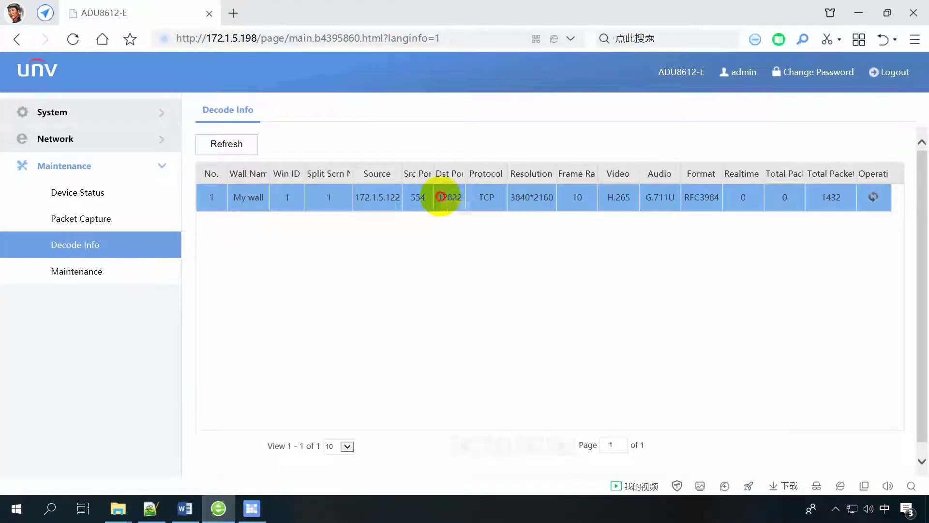
click(227, 145)
drag(437, 197, 457, 198)
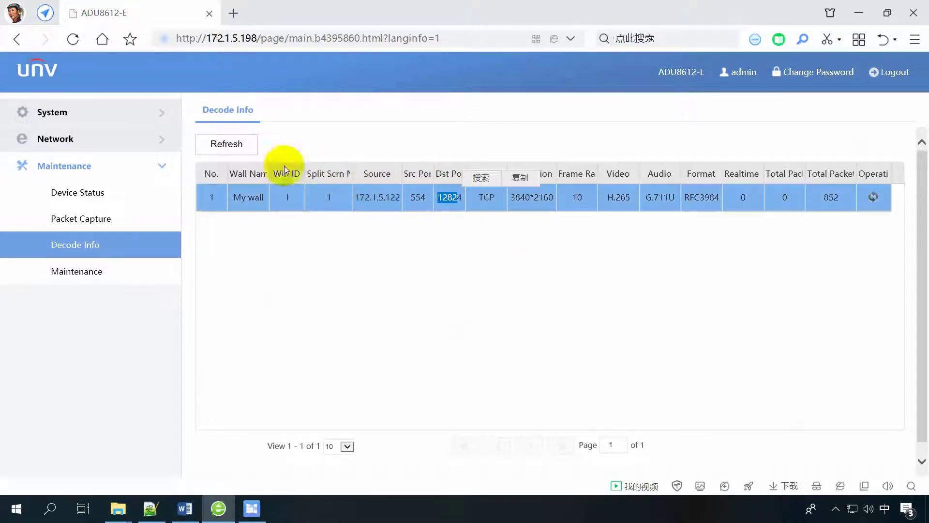
click(226, 144)
mouse_move(252, 508)
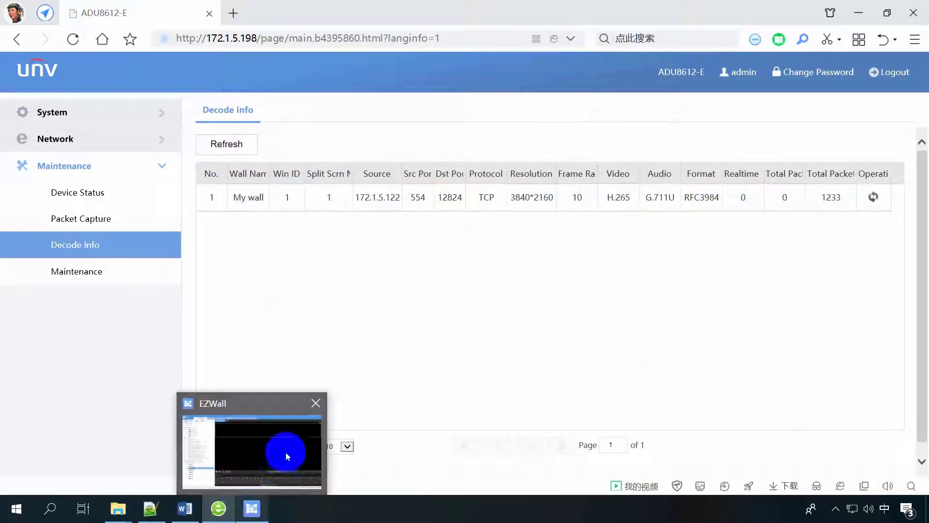
click(285, 452)
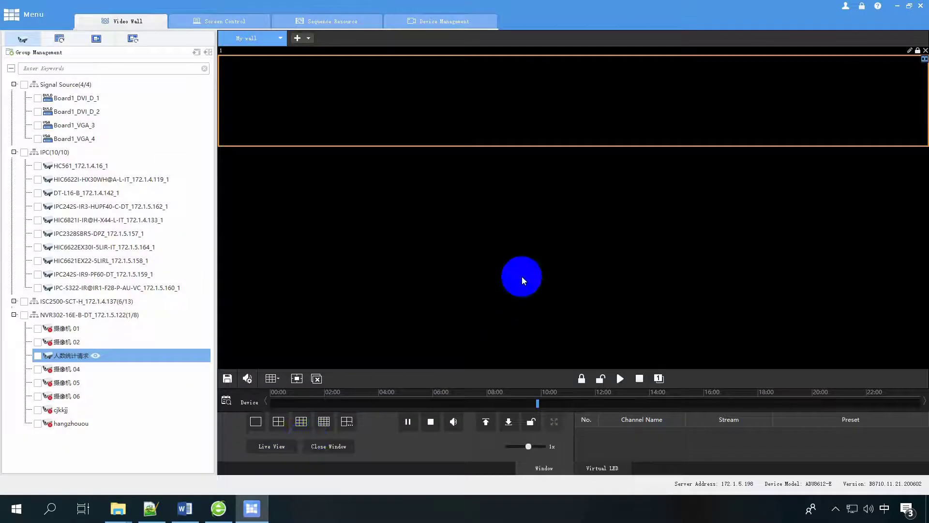
Switch the wall window to live view and confirm the new decode stream on port 12826.
click(277, 444)
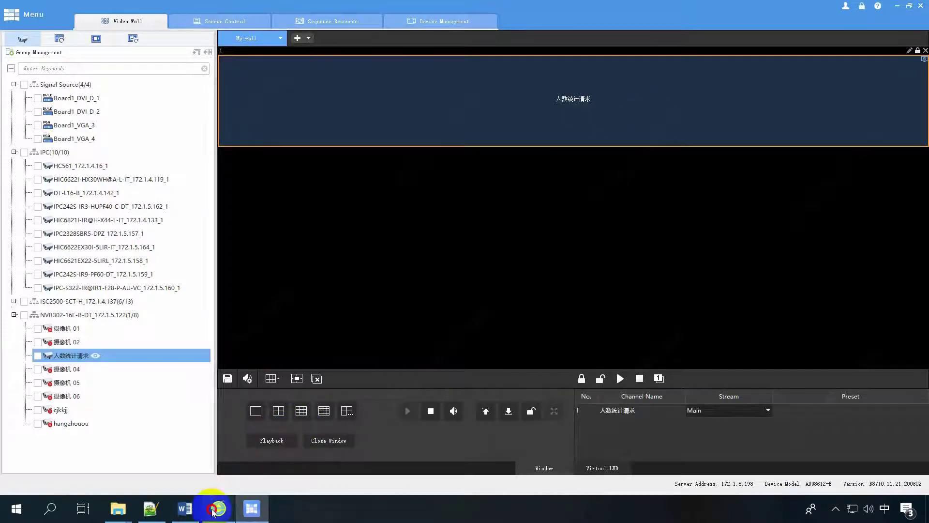
click(213, 509)
click(226, 143)
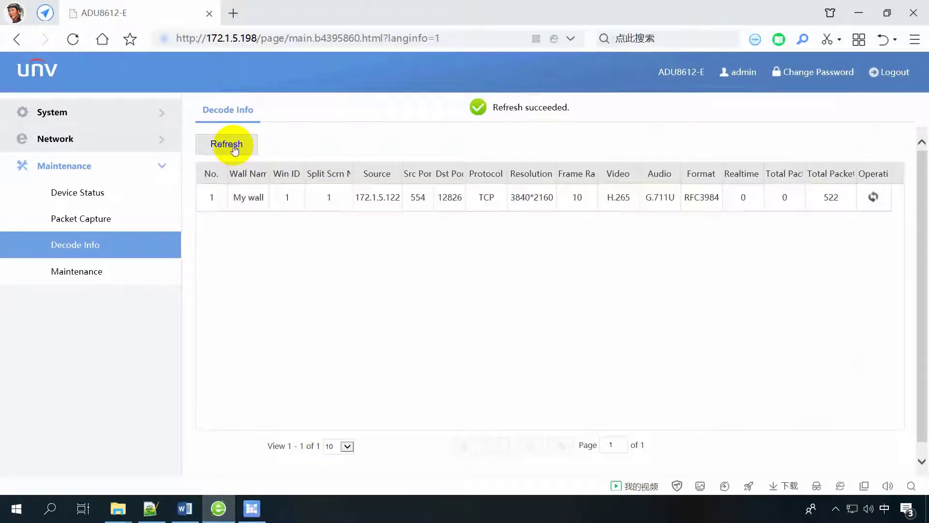
click(449, 207)
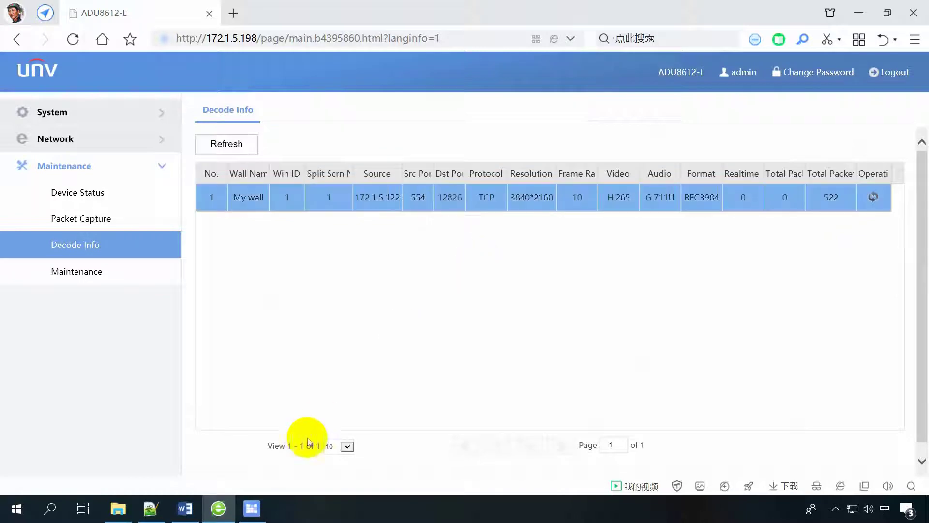
click(252, 509)
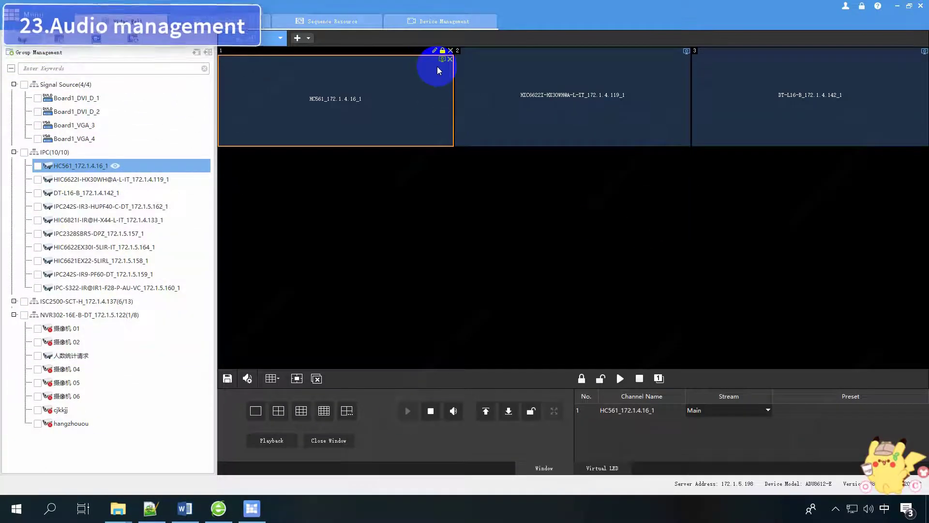
Set the wall's audio channel to 172.1.5.198_A_1 in Audio Management.
click(602, 69)
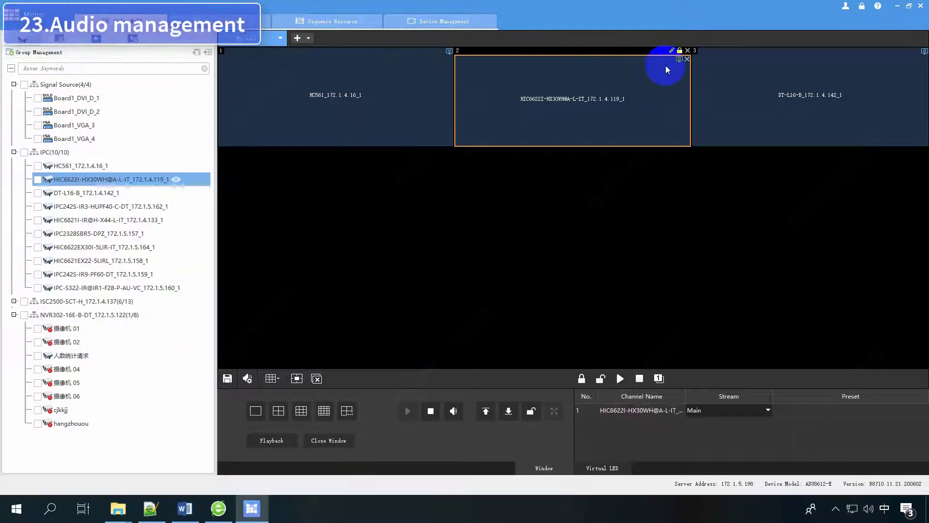
click(801, 85)
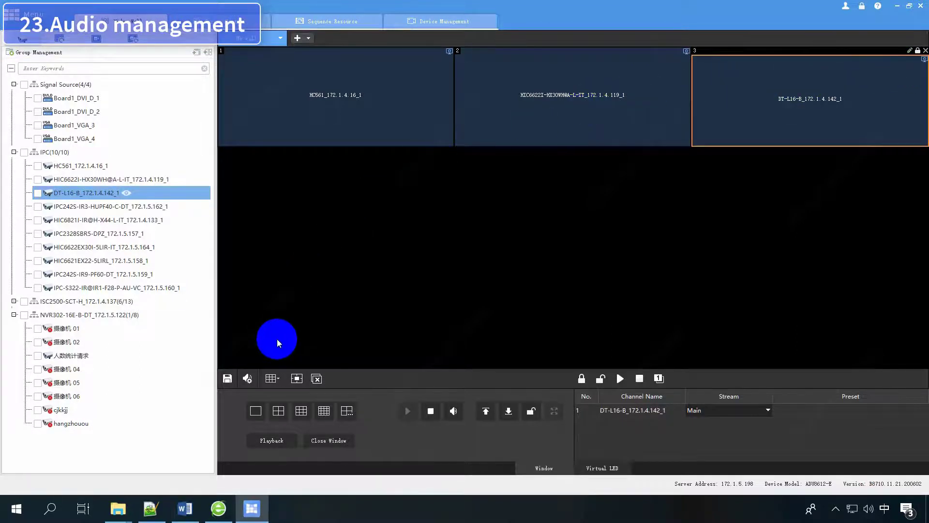
click(247, 378)
click(528, 224)
click(486, 241)
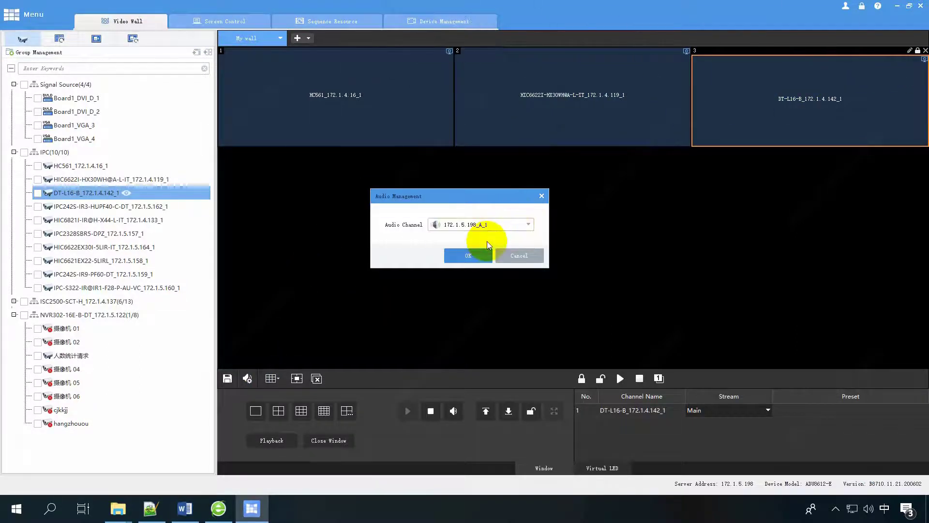
click(468, 255)
Turn on audio for wall windows 2 and 1.
click(375, 98)
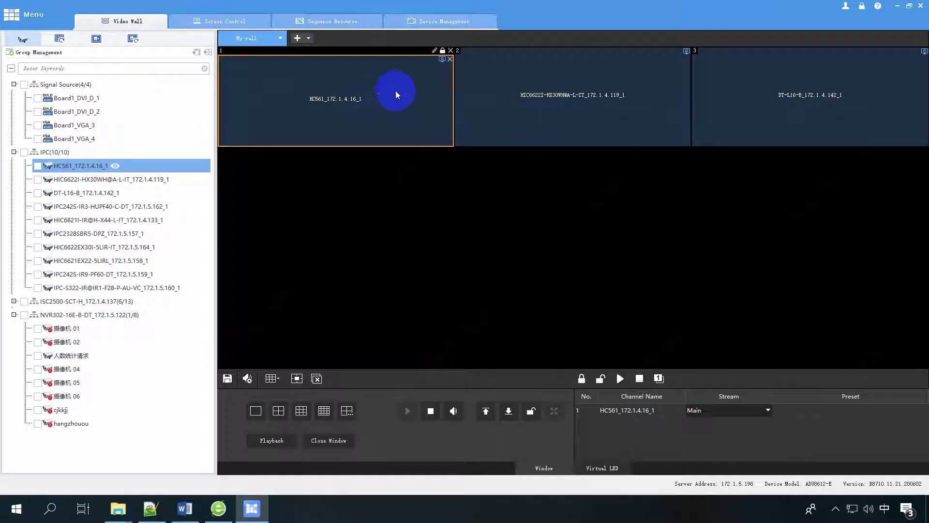
click(537, 83)
click(801, 91)
click(632, 89)
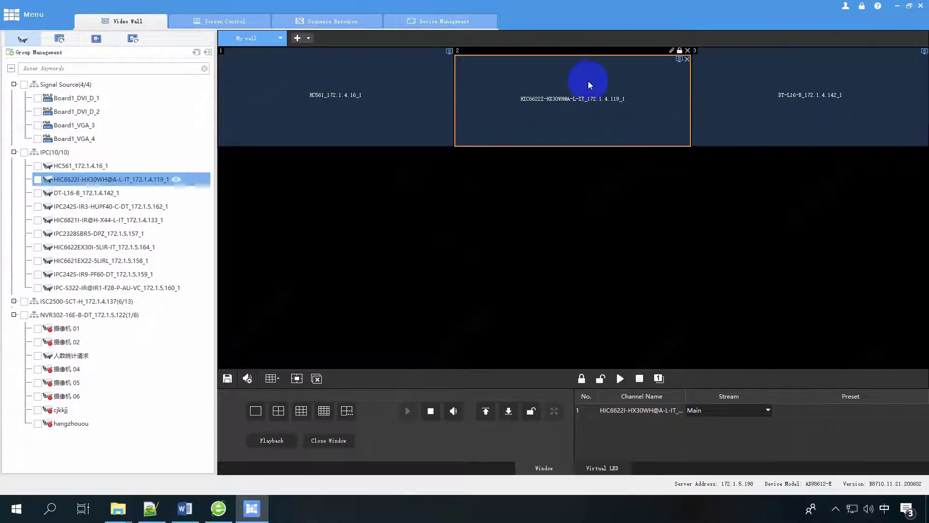
right_click(591, 82)
click(617, 153)
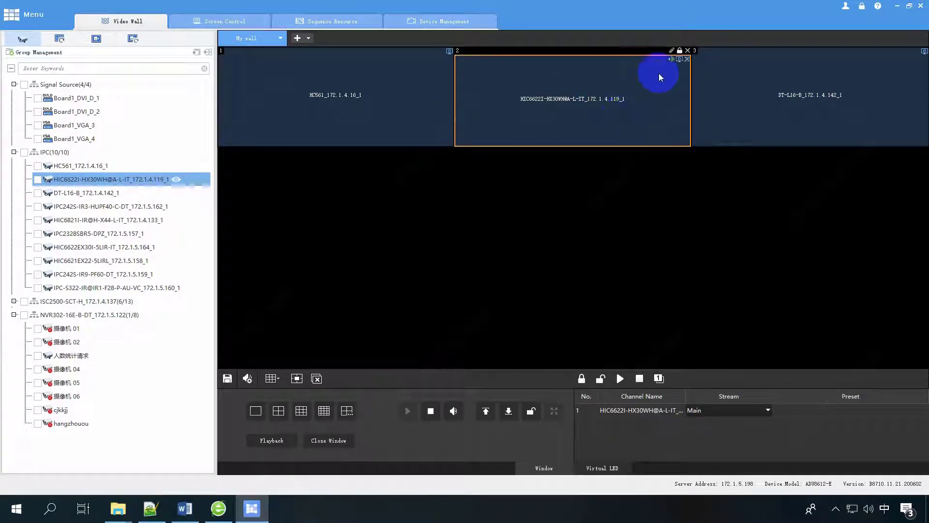
right_click(382, 99)
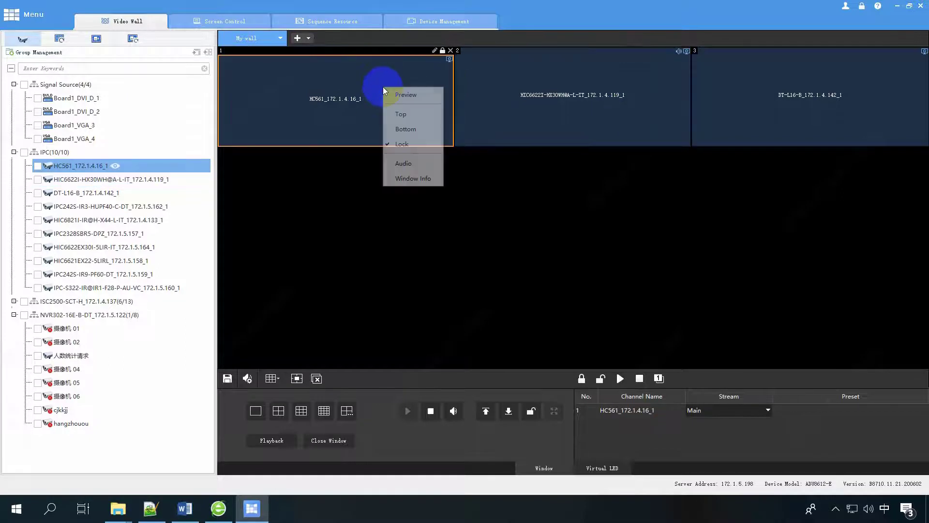
click(404, 163)
Turn on audio for wall window 3 and raise the wall volume.
click(709, 73)
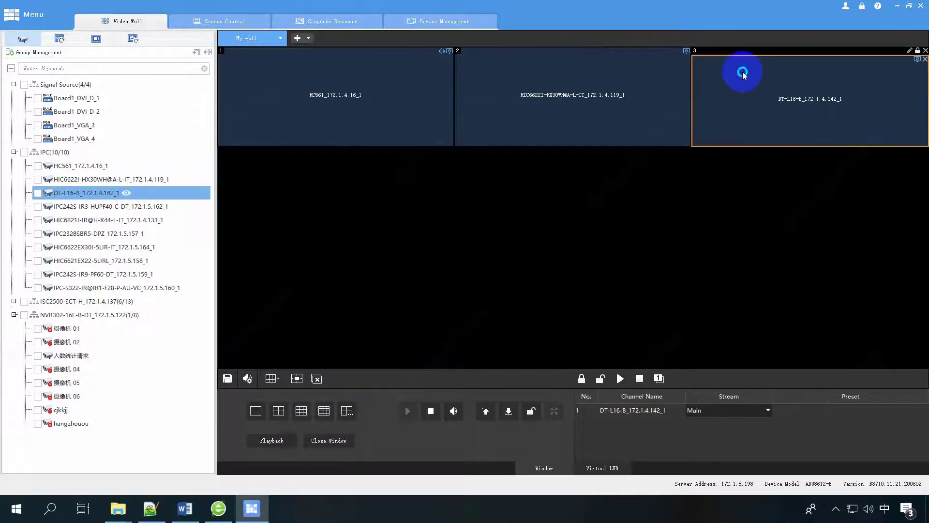
right_click(742, 73)
click(758, 146)
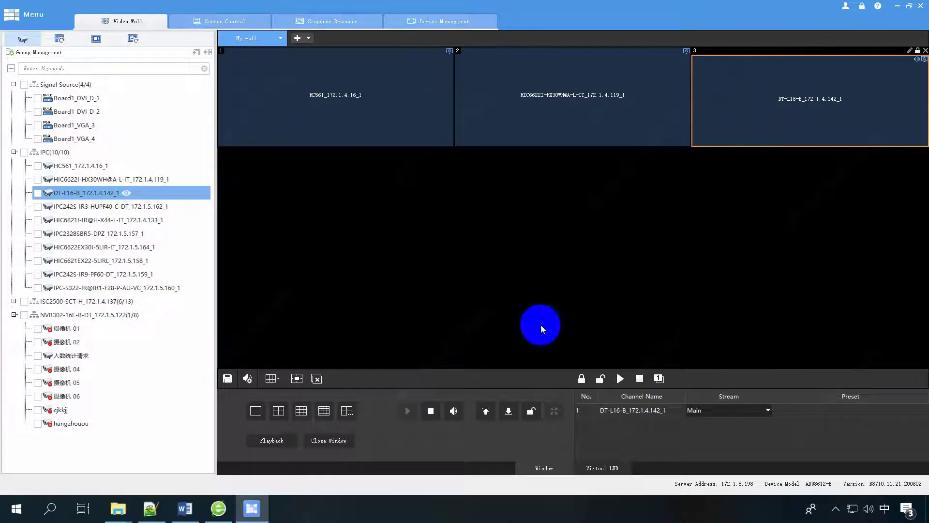
click(453, 411)
drag(442, 390, 475, 389)
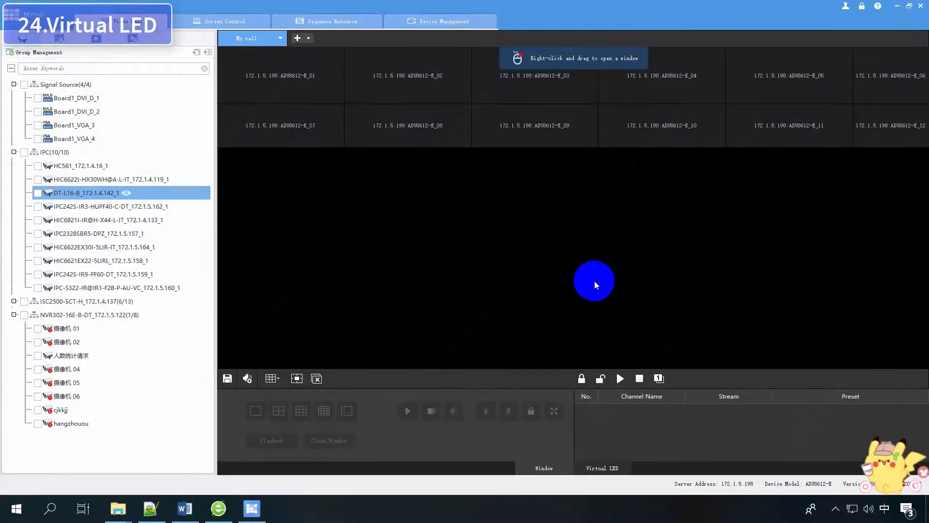
Draw a virtual LED area across the top wall tiles on the Virtual LED tab.
click(604, 468)
drag(309, 77, 894, 143)
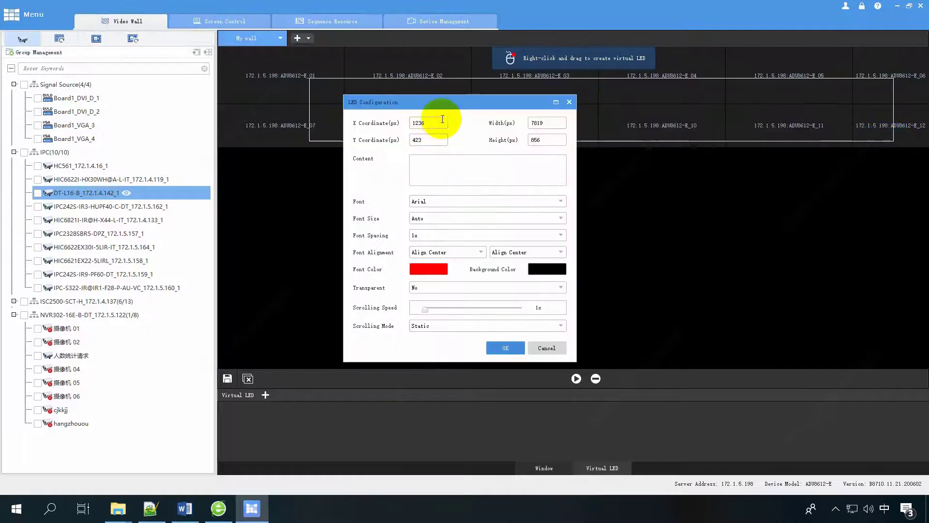
click(546, 140)
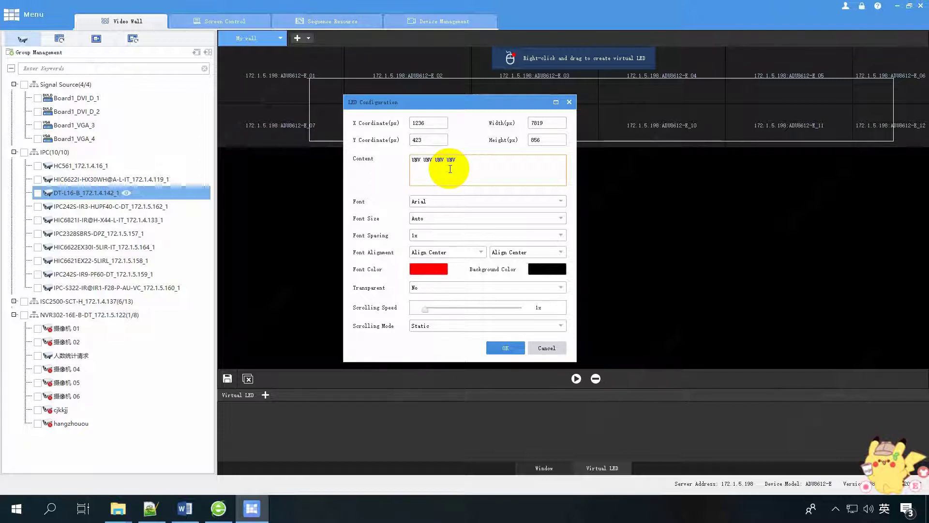
Keep Arial font, Auto size, 1x spacing and centre alignment horizontally and vertically.
click(455, 202)
click(455, 202)
click(445, 218)
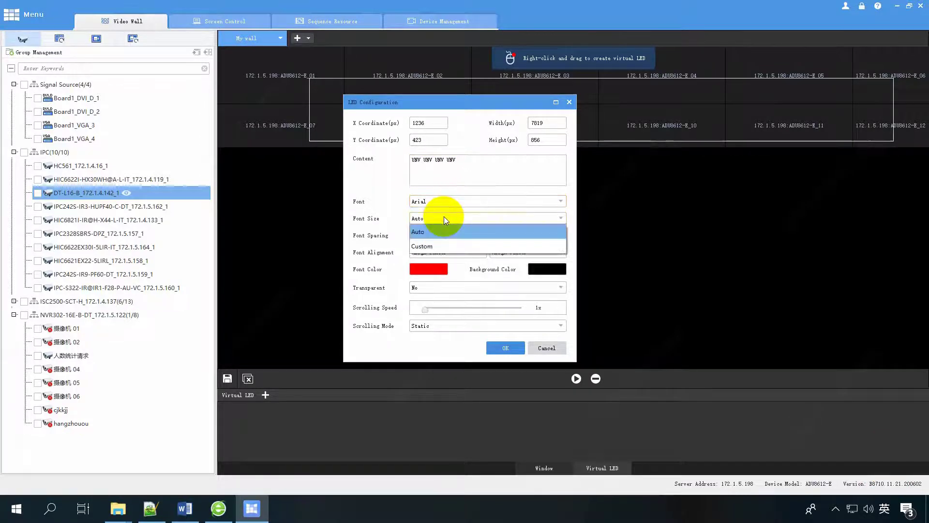
click(444, 217)
click(448, 235)
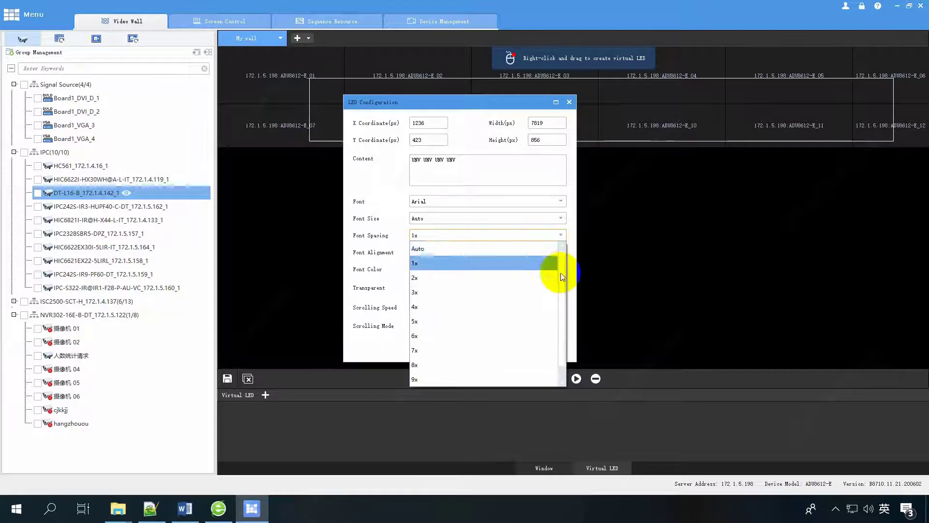
click(504, 235)
click(479, 252)
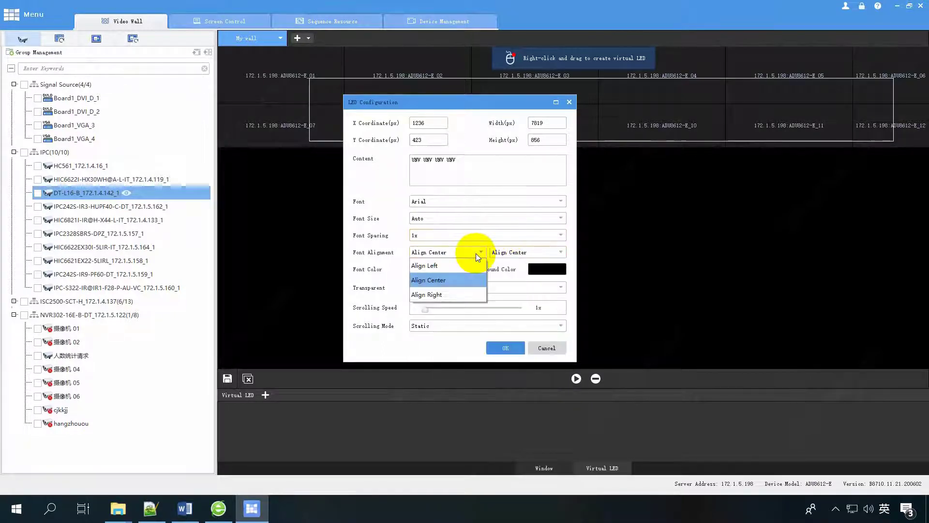
click(475, 254)
click(559, 253)
click(559, 254)
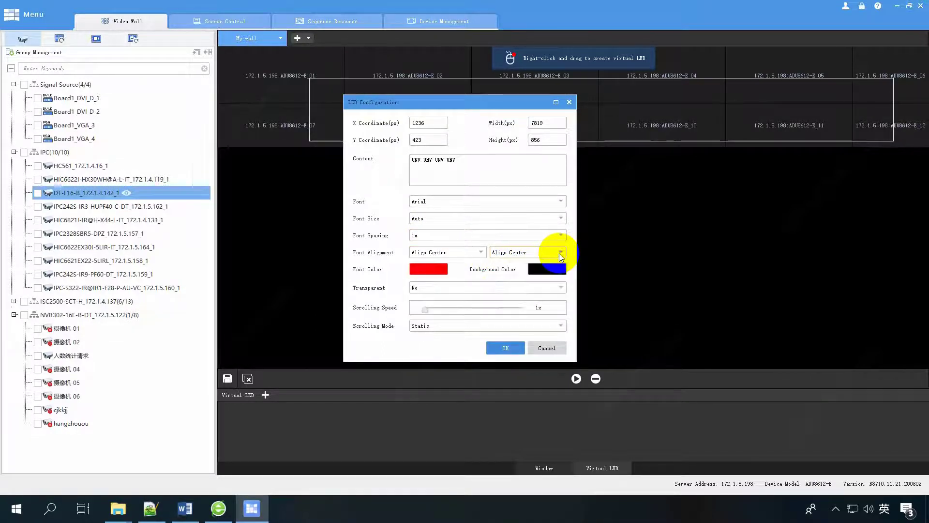
Set the LED font colour to yellow and the background colour to cyan.
click(438, 271)
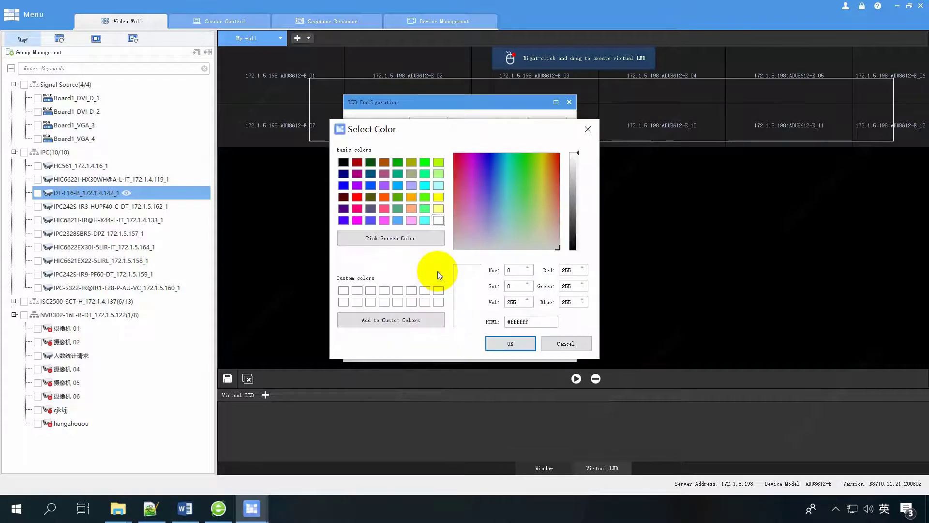
click(438, 199)
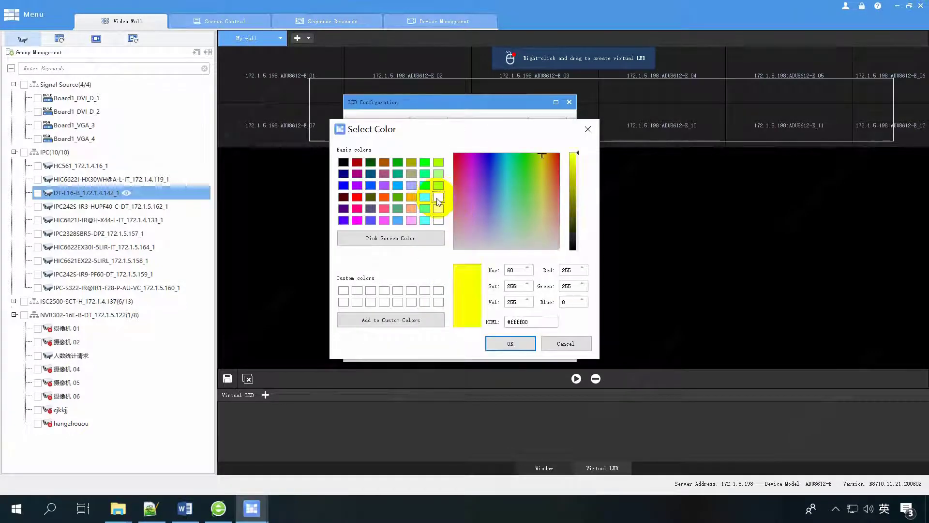
click(510, 343)
click(522, 269)
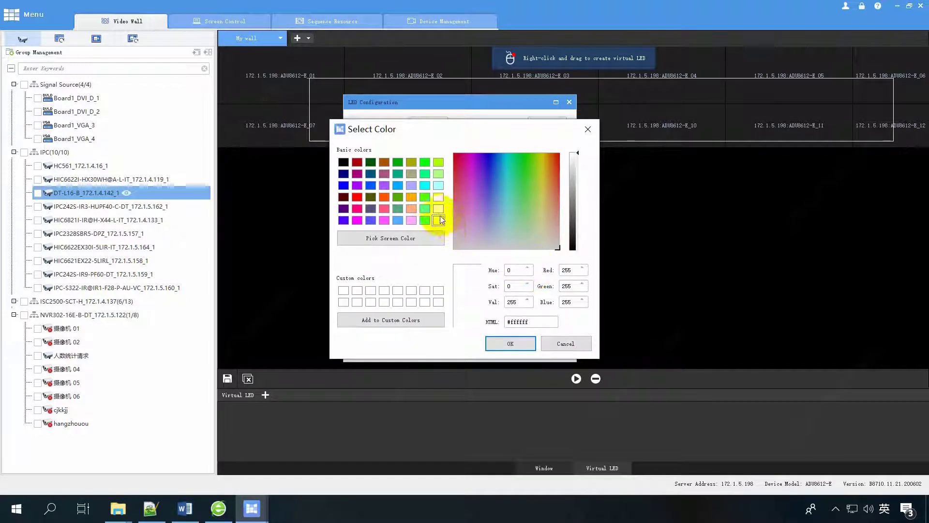
click(425, 219)
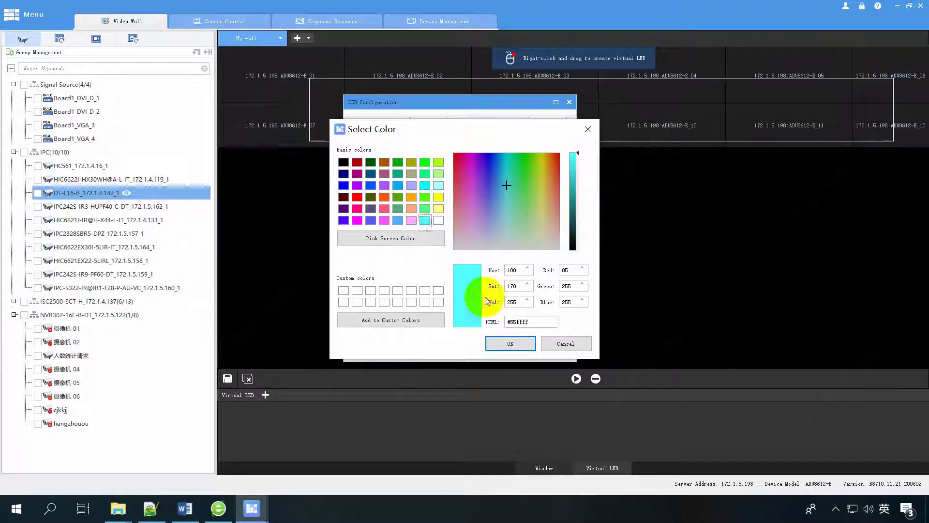
click(510, 343)
Keep an opaque background, 7x speed and Static mode, then create the UNV LED.
click(446, 288)
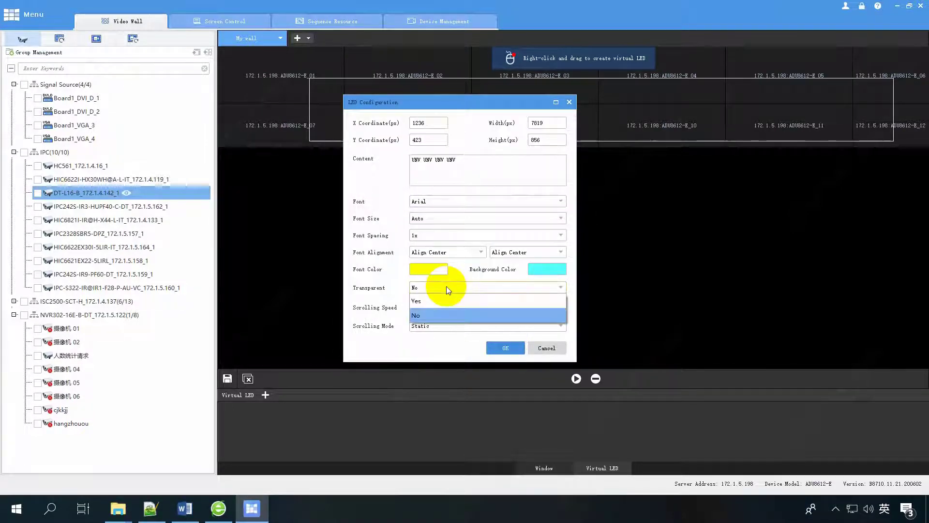
click(433, 313)
mouse_move(426, 309)
mouse_down()
mouse_move(525, 306)
mouse_move(421, 308)
mouse_up()
click(436, 325)
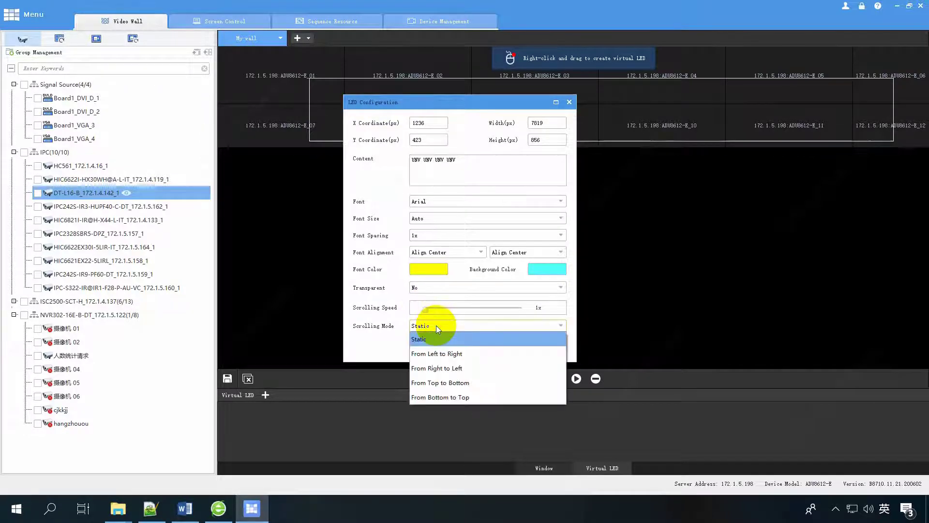
click(437, 326)
click(496, 346)
click(553, 120)
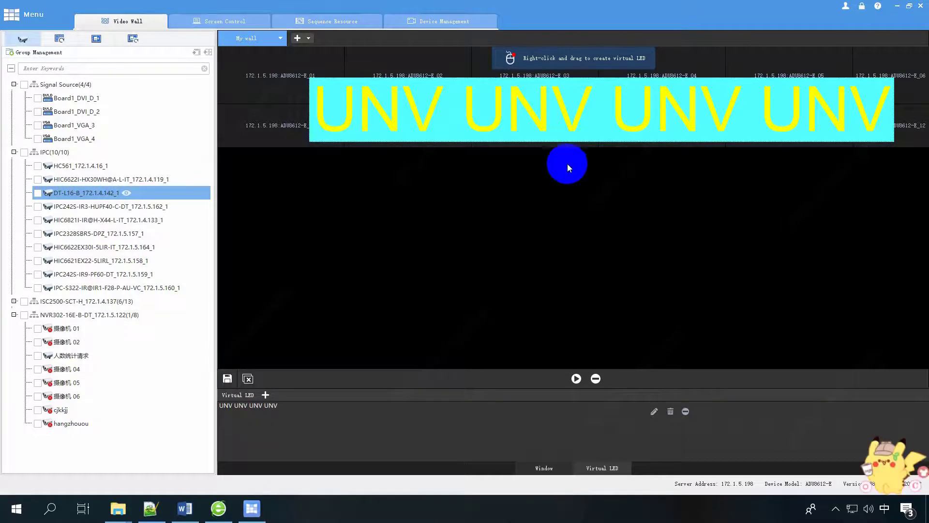
Nudge the UNV banner, then add a Demo virtual LED 1500 px wide at Y 200.
drag(529, 110, 560, 114)
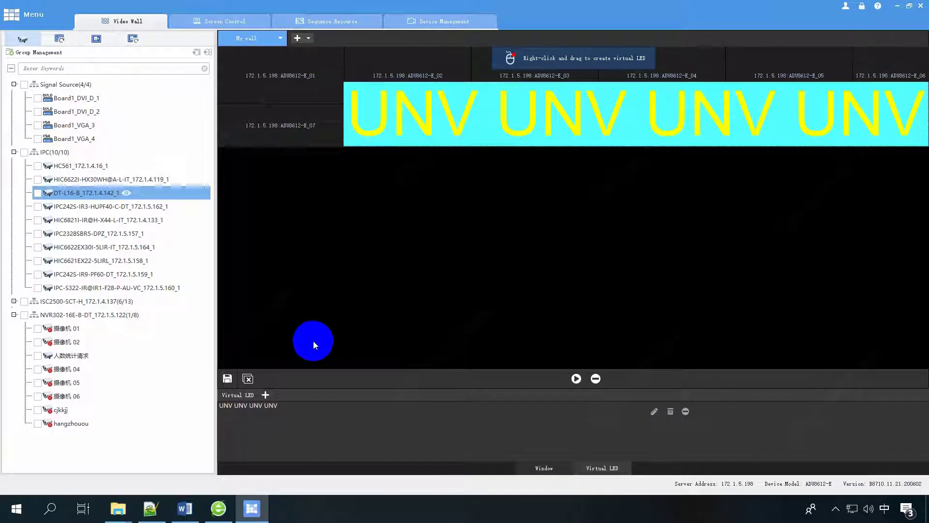
click(265, 394)
double_click(538, 123)
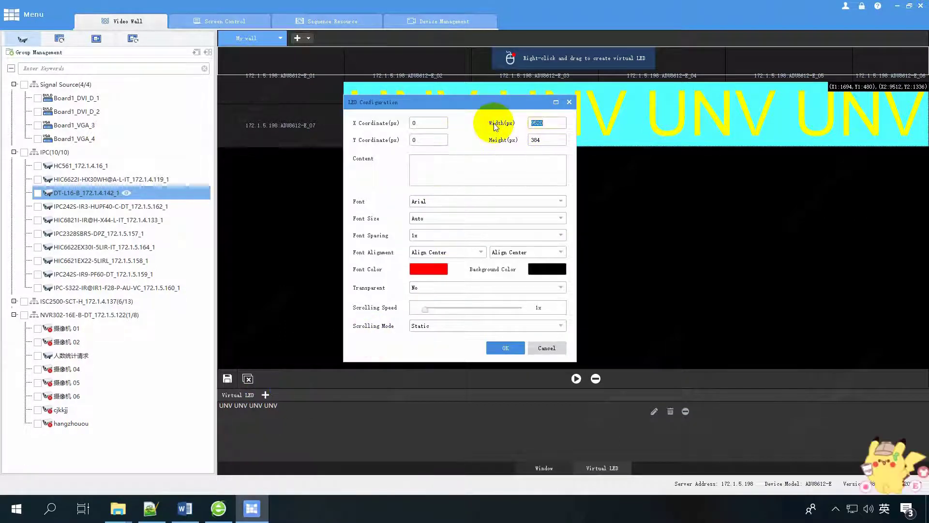
text(1500)
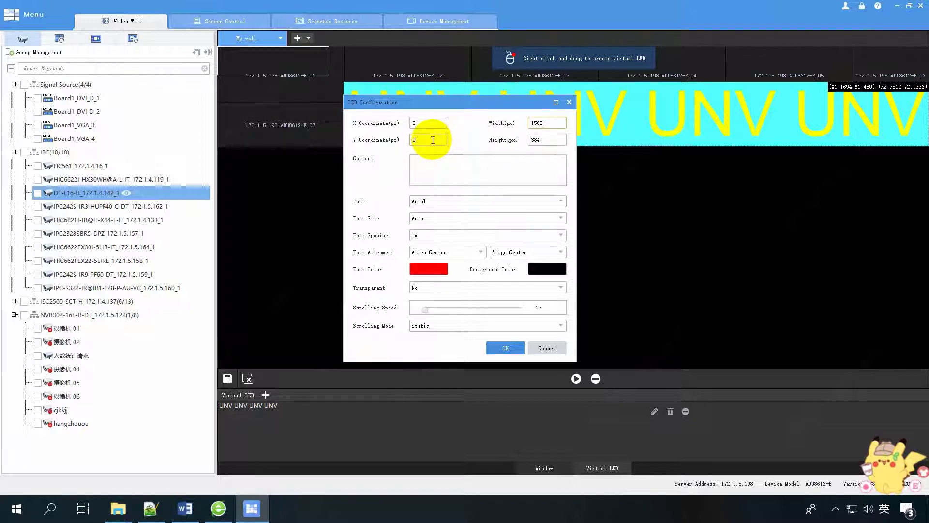
click(433, 140)
text(200)
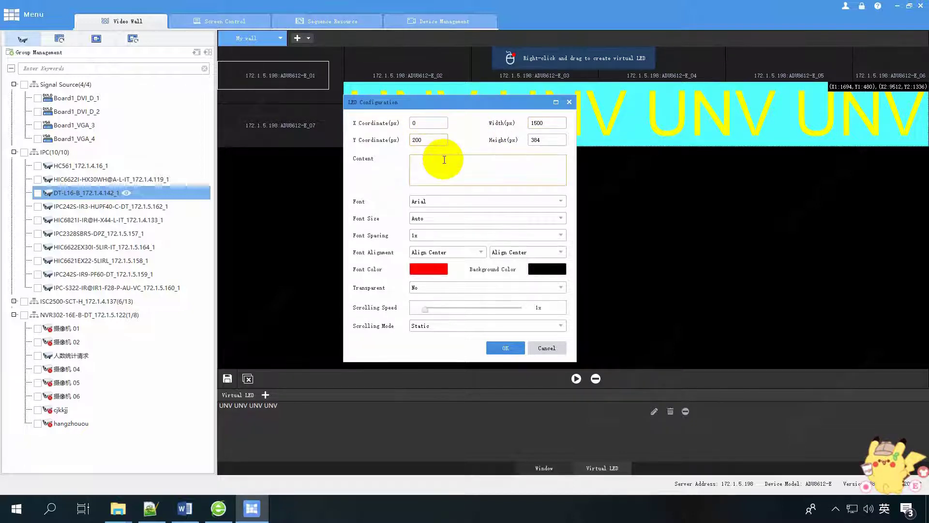
click(495, 348)
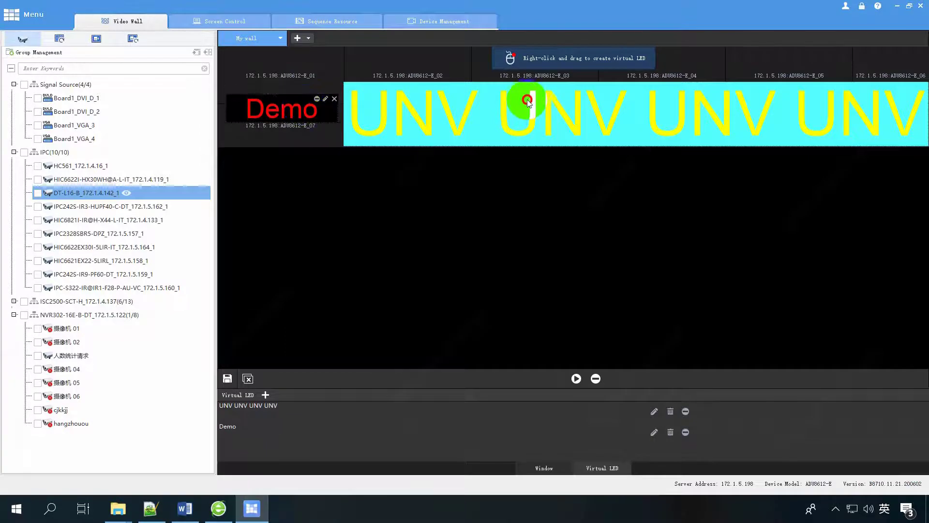
Move the UNV banner up slightly and select it on the wall.
drag(527, 102, 530, 92)
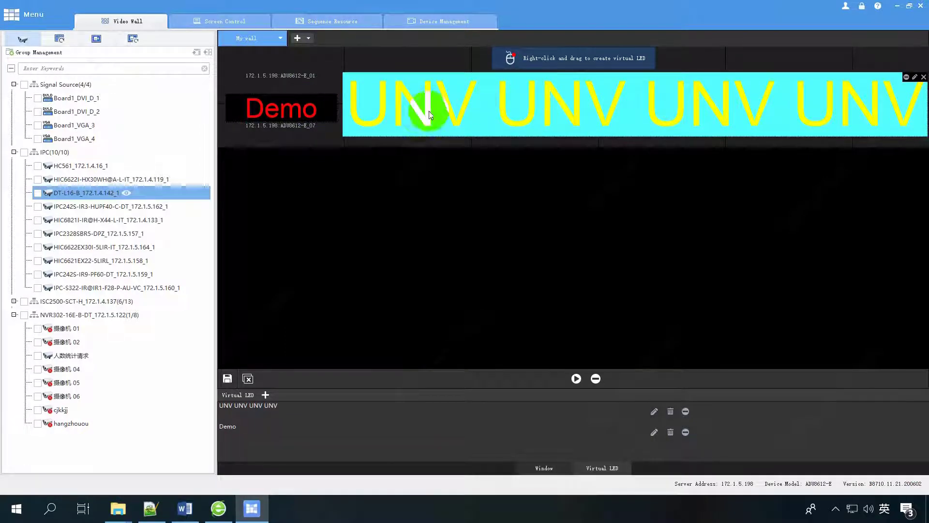
click(716, 94)
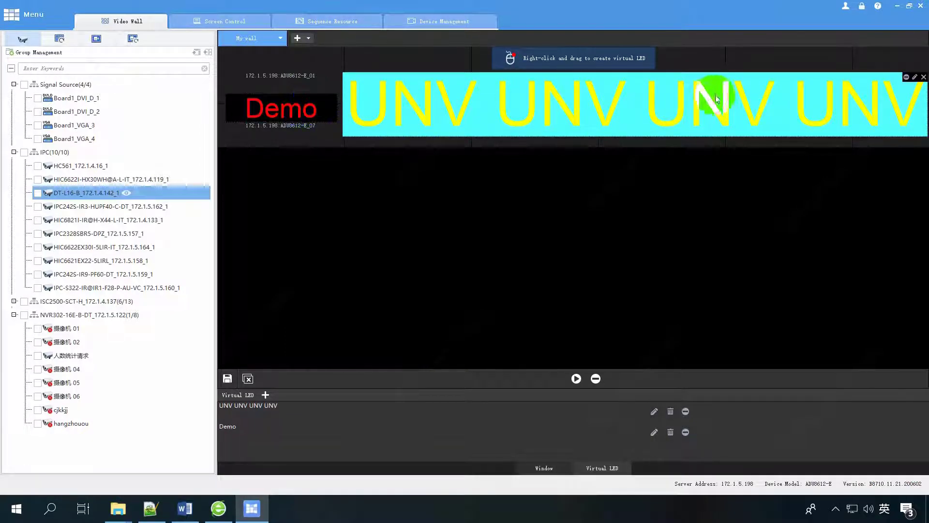
click(904, 75)
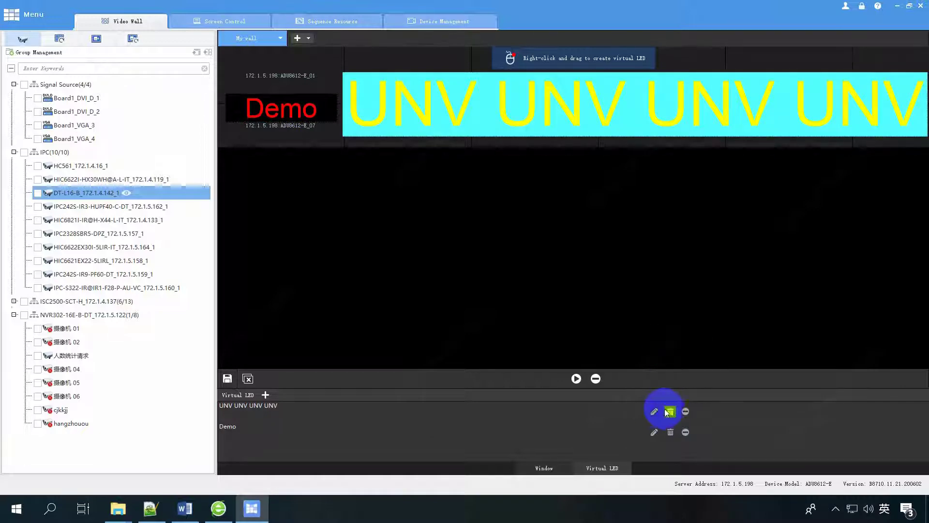
Stop and restart the UNV and Demo virtual LEDs one at a time, then all together.
click(686, 411)
click(685, 433)
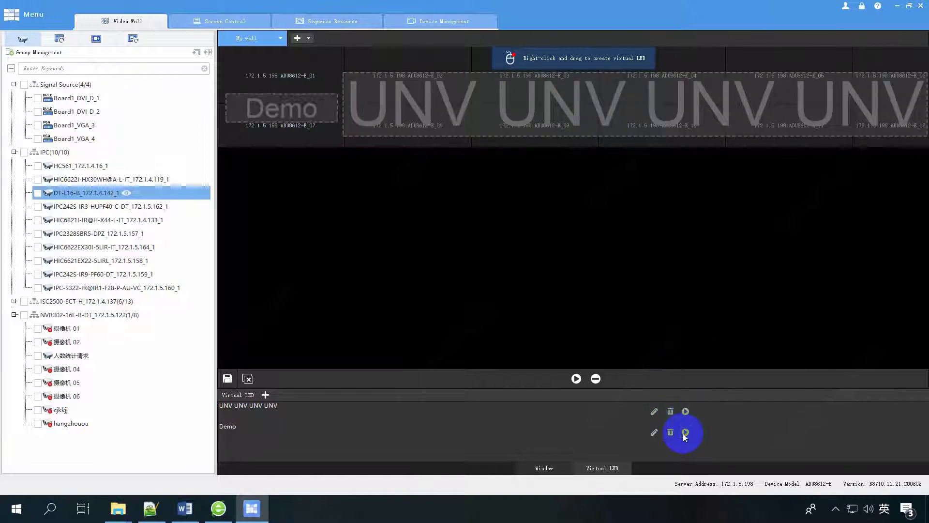
click(686, 411)
click(685, 432)
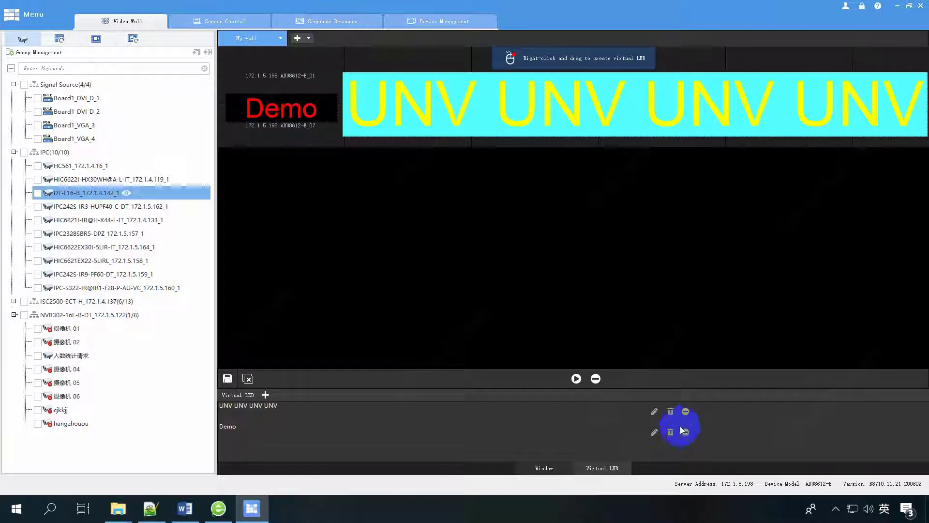
click(595, 378)
click(576, 378)
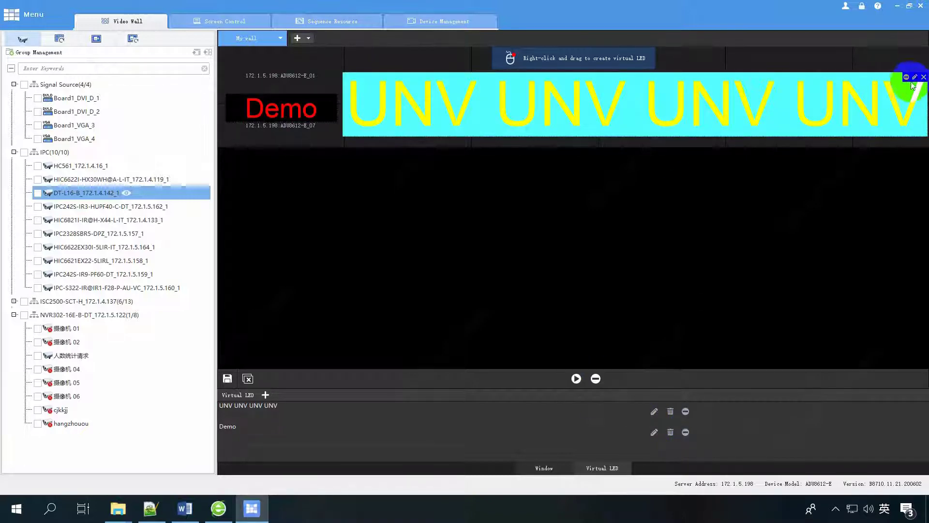
Give the UNV virtual LED a light-yellow background and red font colour.
click(915, 77)
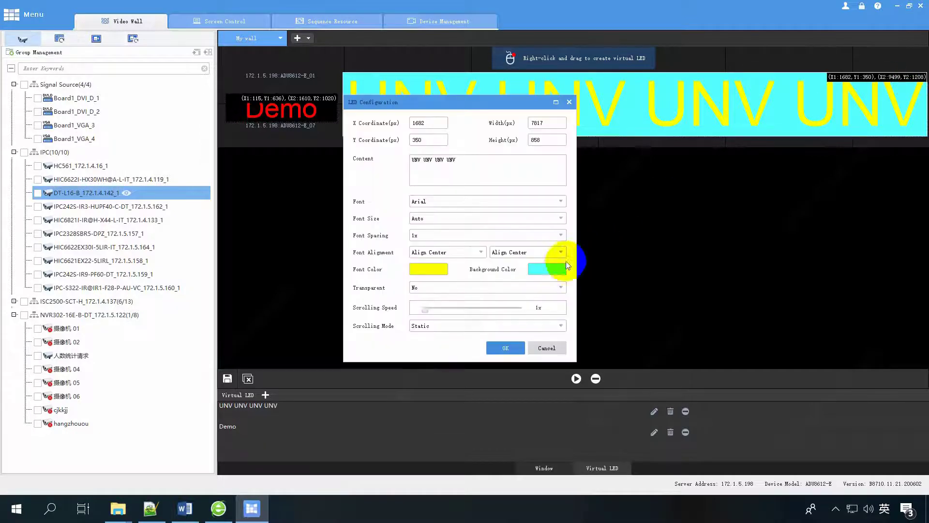
click(556, 266)
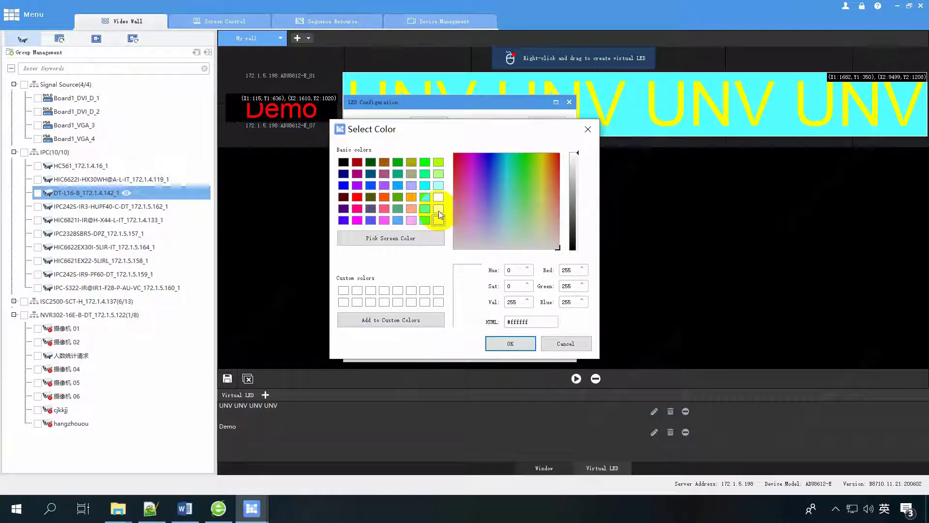
click(438, 210)
click(511, 343)
click(426, 266)
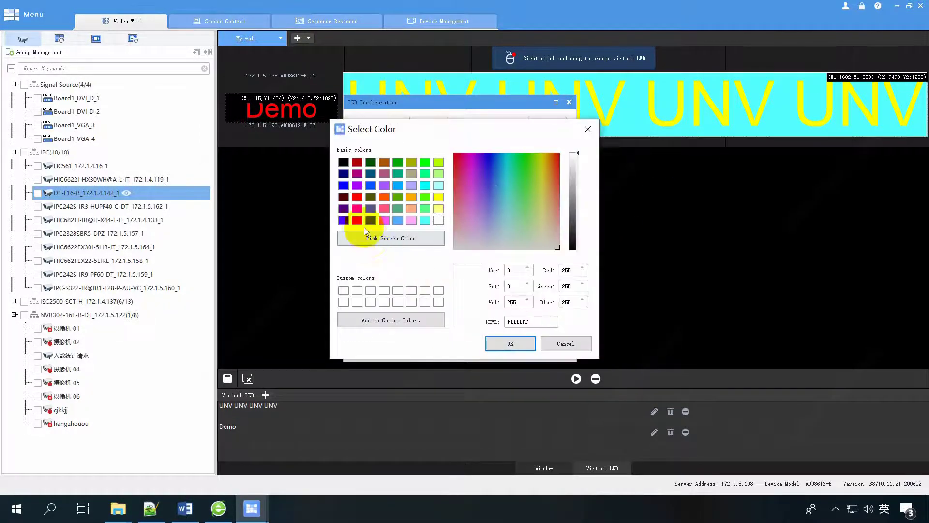
click(356, 220)
click(511, 343)
click(506, 346)
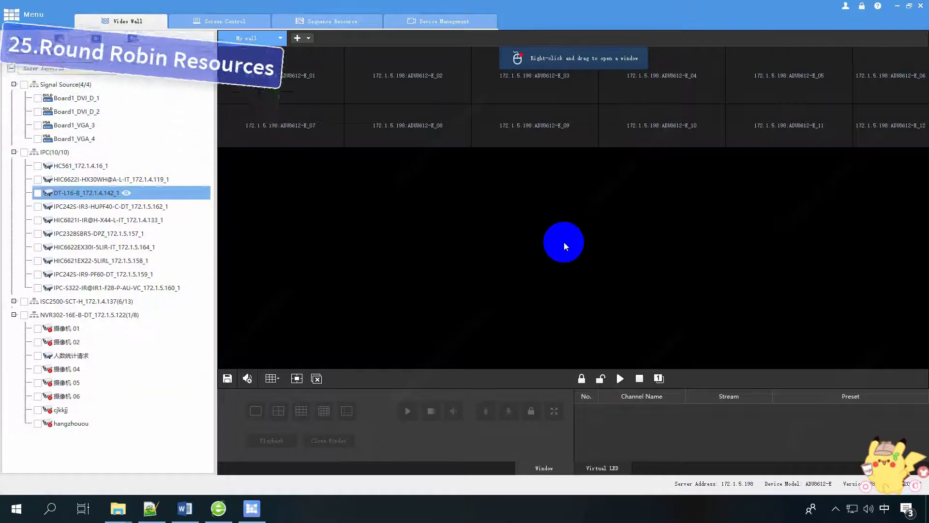
Create a new sequence resource named 'Demo 1'.
click(59, 40)
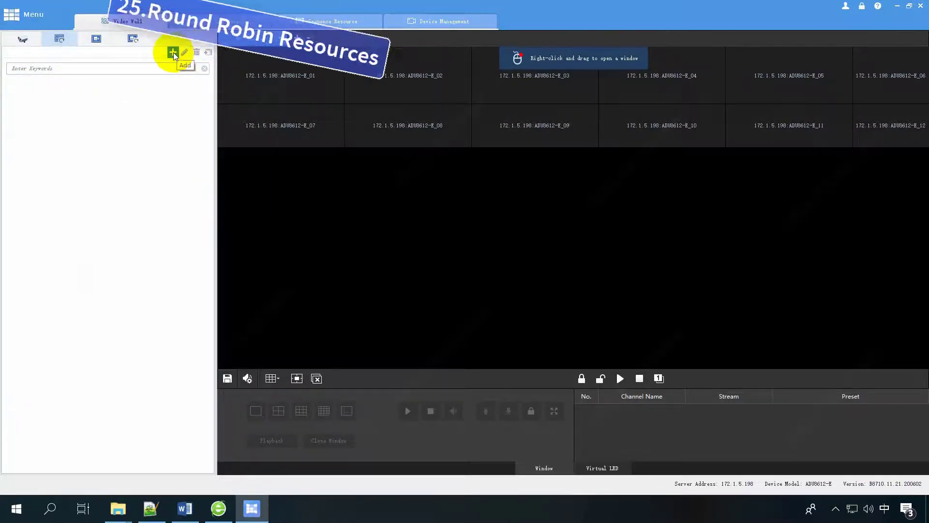
click(172, 51)
click(244, 85)
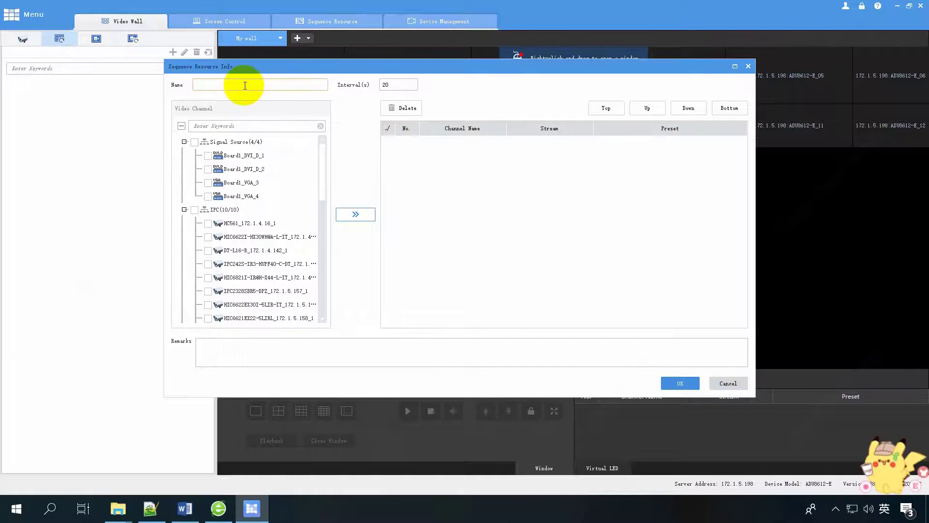
text(Demo 1)
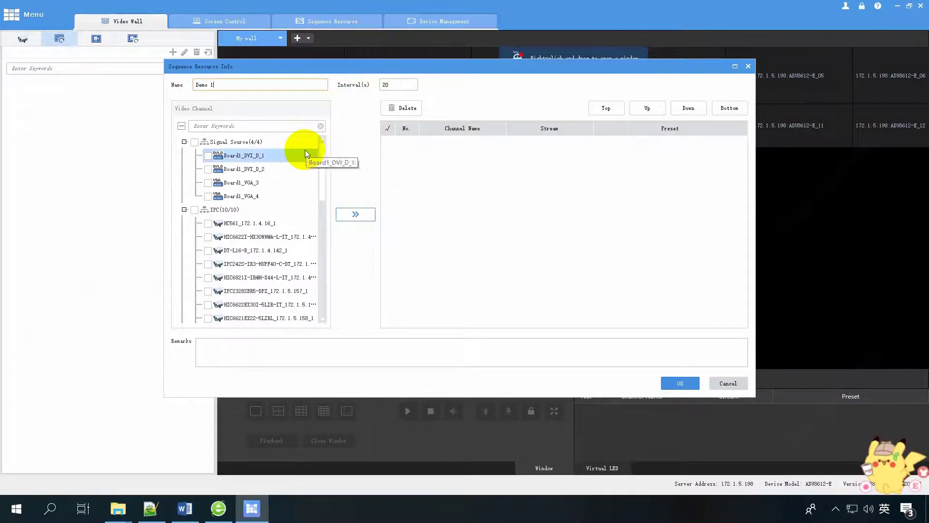
Add the HC561, DT-L16-B, IPC2328SBR5 and HIC6622EX30I cameras with a 30-second interval.
click(208, 223)
click(208, 250)
scroll(208, 251, down, 1)
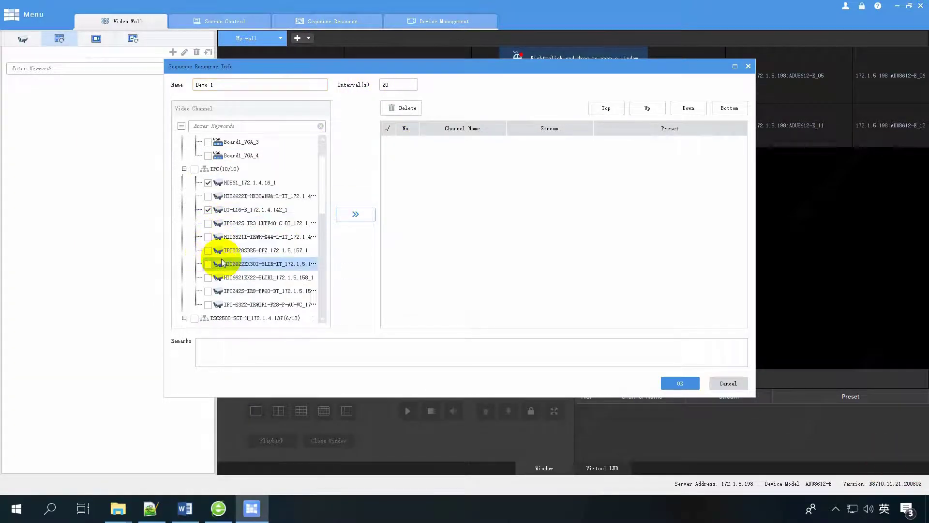
click(208, 250)
click(208, 264)
click(355, 214)
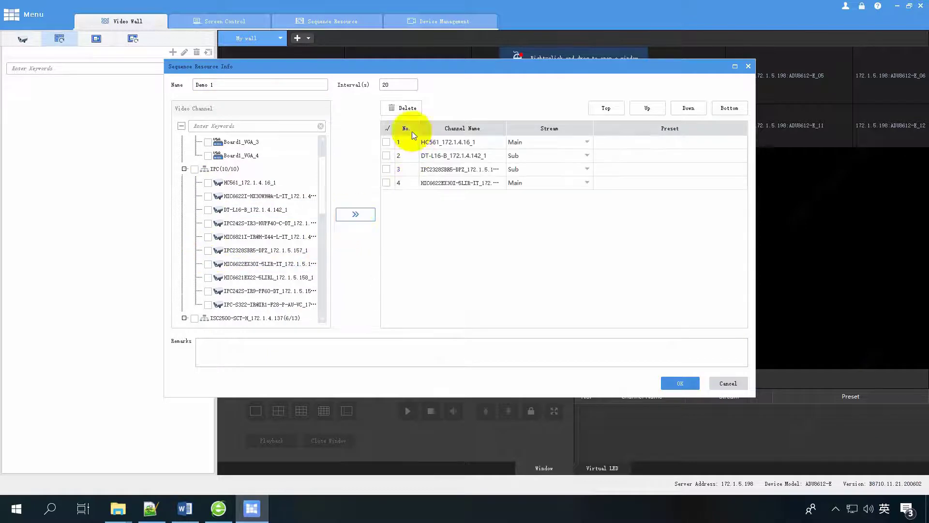
click(397, 86)
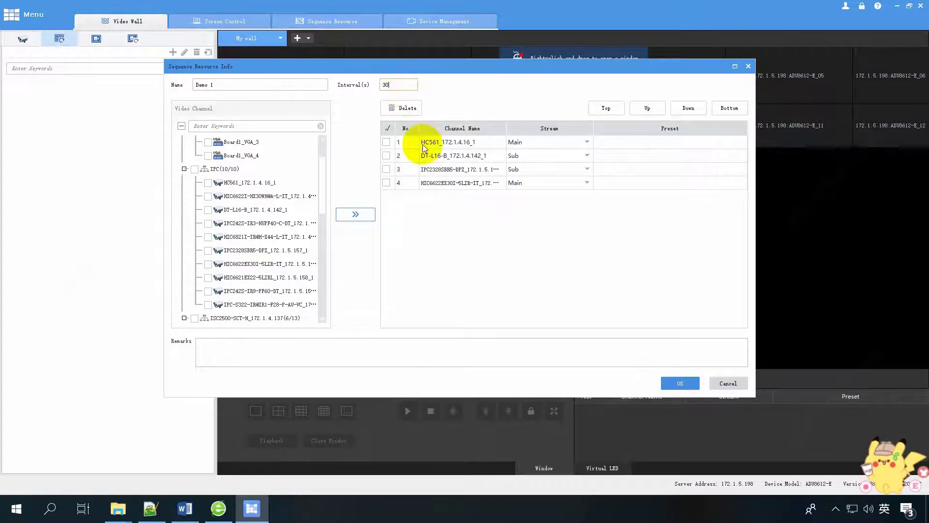
Move DT-L16-B to the end of the channel order and save Demo 1.
click(386, 155)
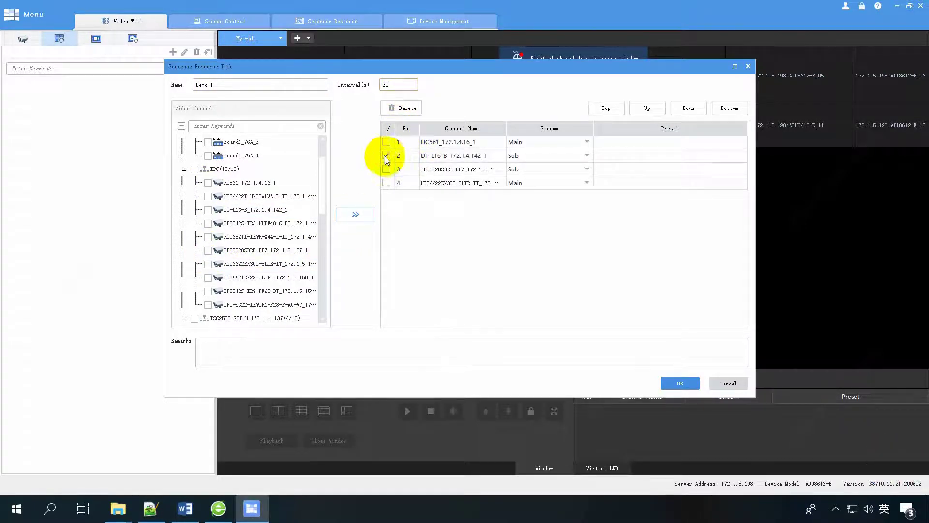
click(691, 107)
click(607, 110)
click(718, 109)
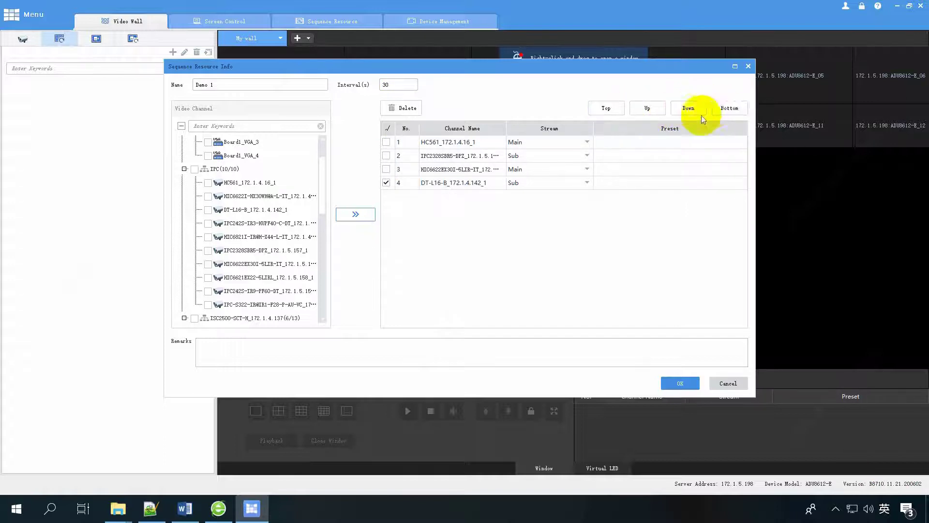
click(386, 182)
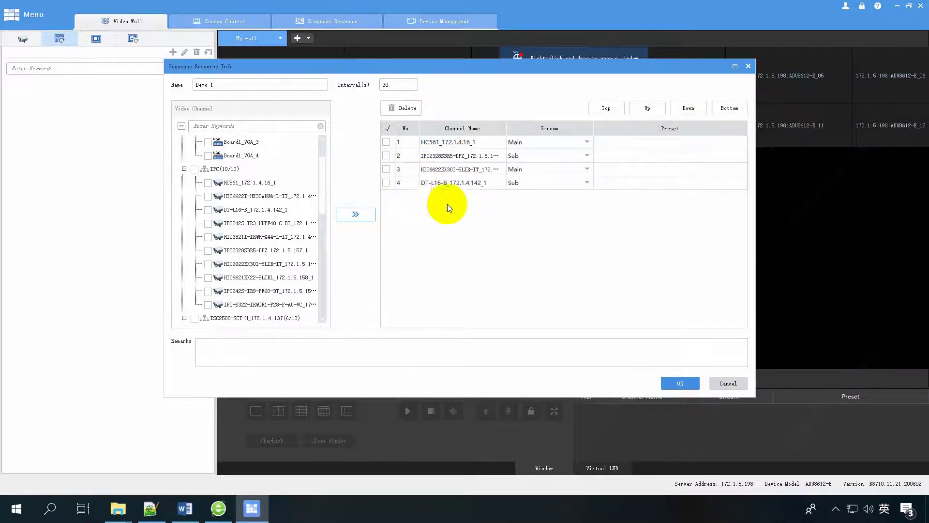
click(676, 384)
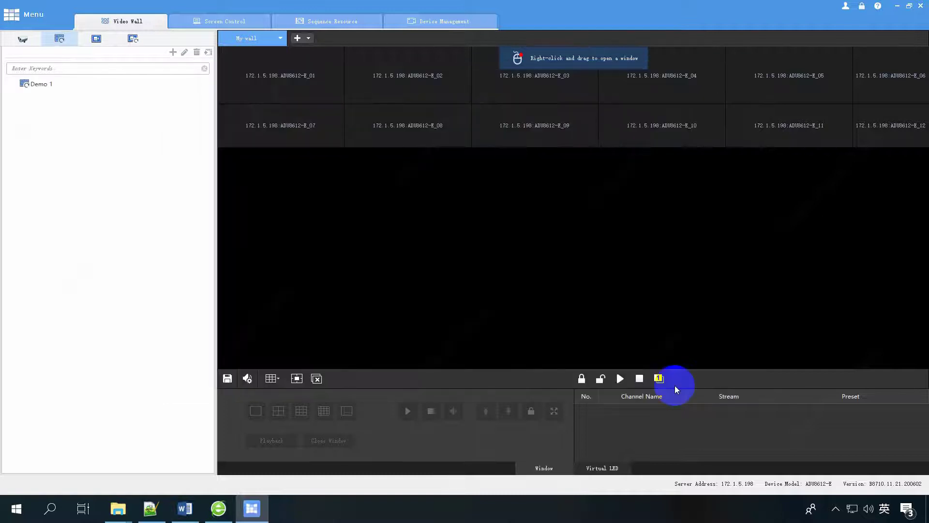
Merge the wall into one window, test-play Demo 1 in it, then clear it.
click(47, 86)
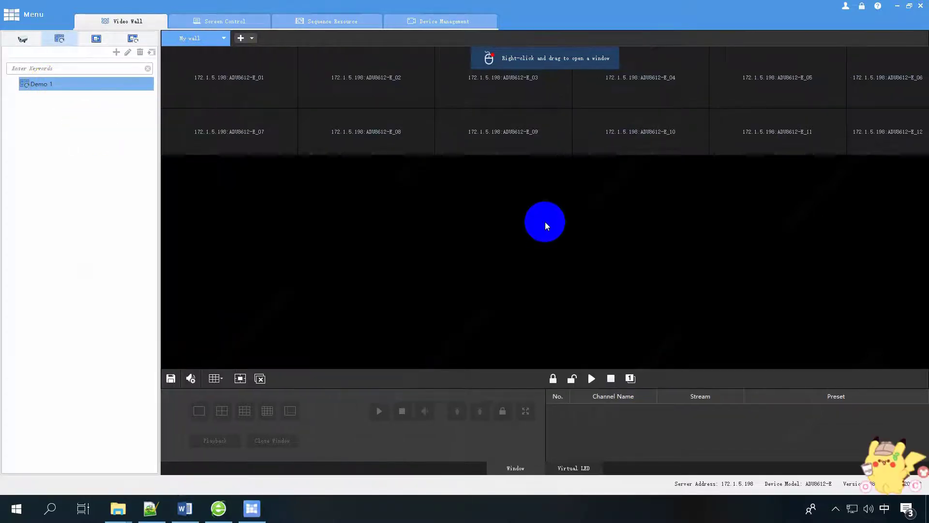
click(215, 378)
click(221, 337)
click(437, 111)
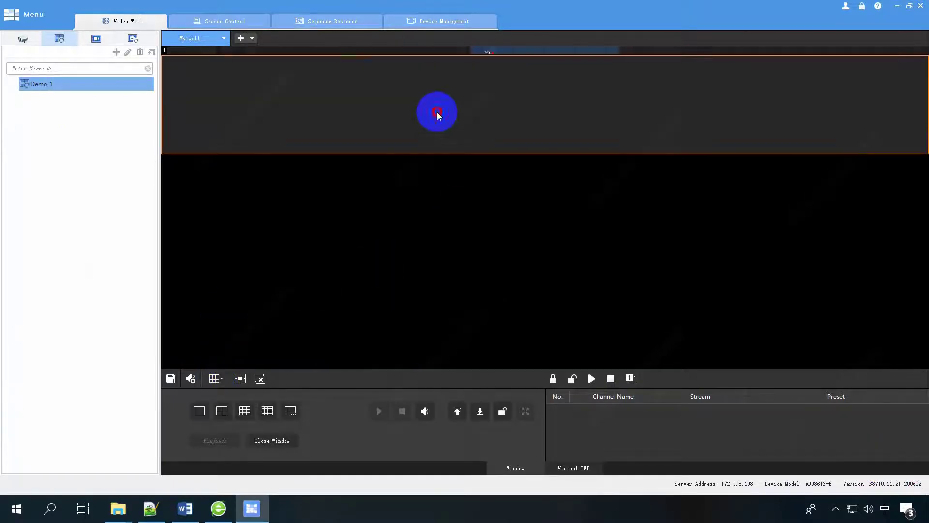
drag(66, 87, 392, 127)
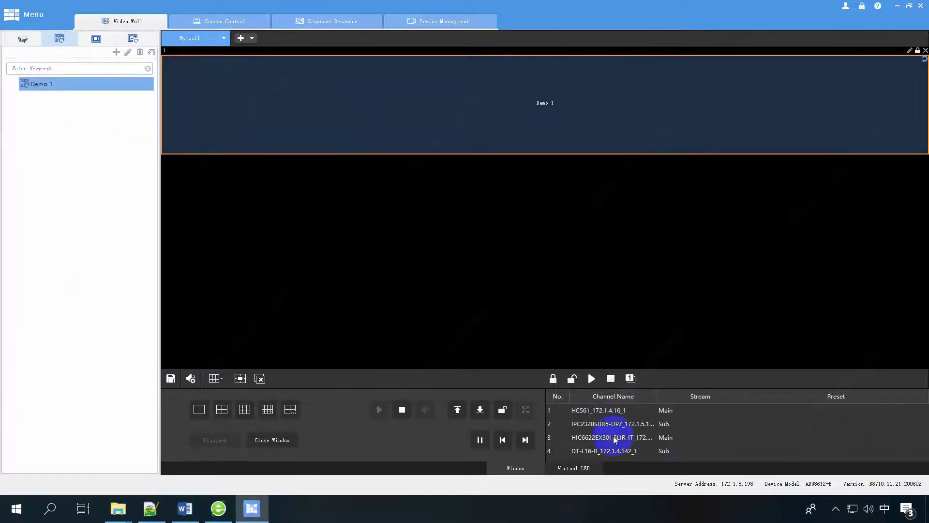
click(259, 378)
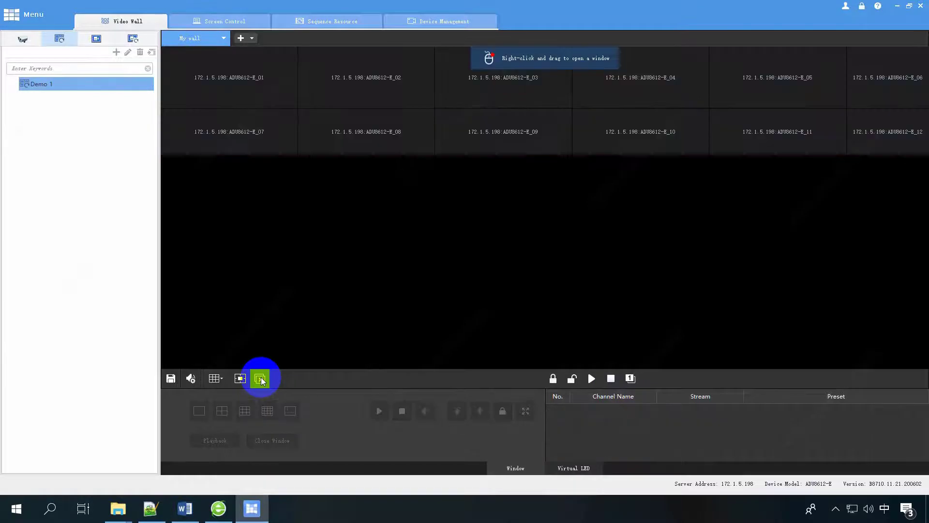
Test Demo 1 across a four-pane top row, clear it, and split the top row into three windows.
click(215, 378)
click(222, 311)
click(504, 122)
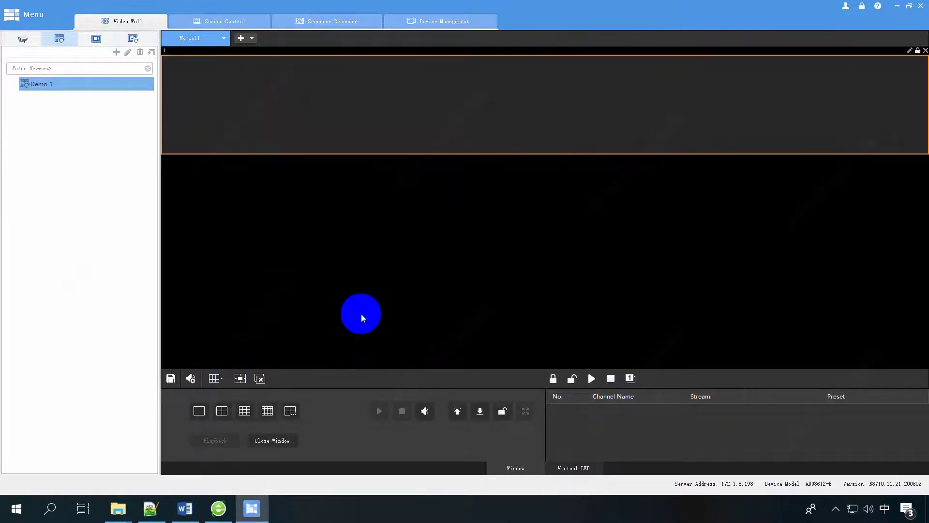
click(221, 410)
drag(134, 90, 300, 97)
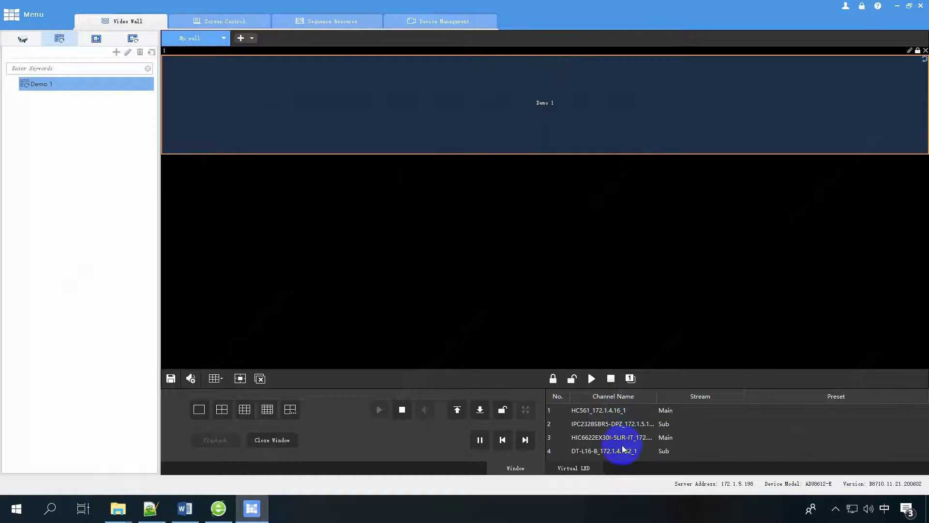
click(261, 378)
click(215, 379)
click(243, 312)
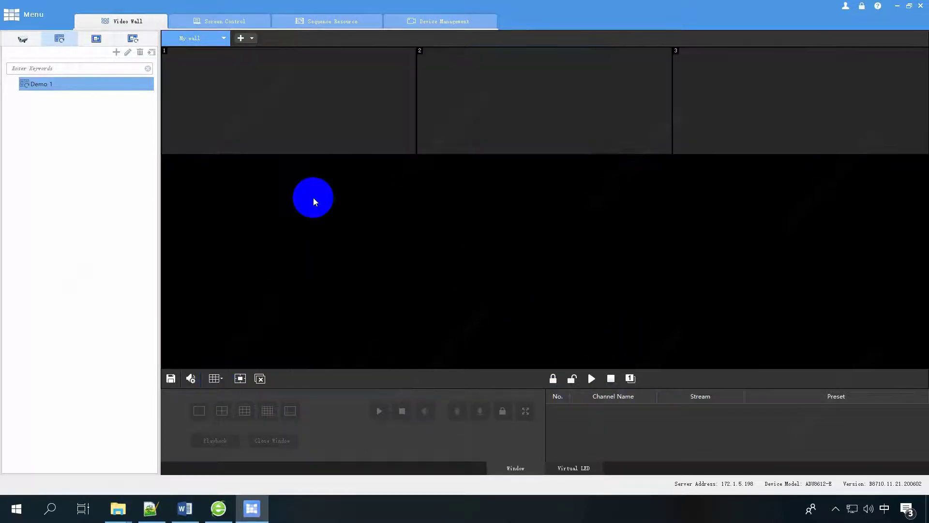
Play Demo 1 in all three top-row wall windows at once.
click(317, 111)
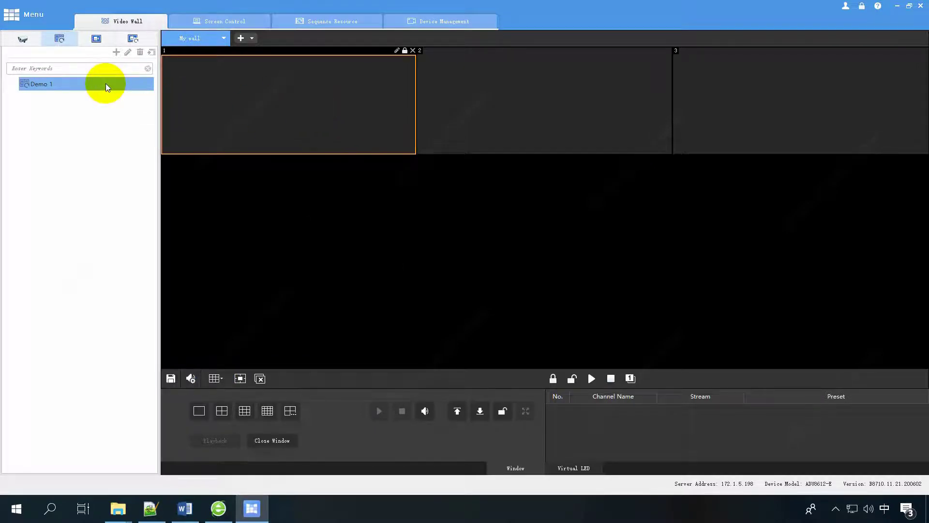
click(152, 52)
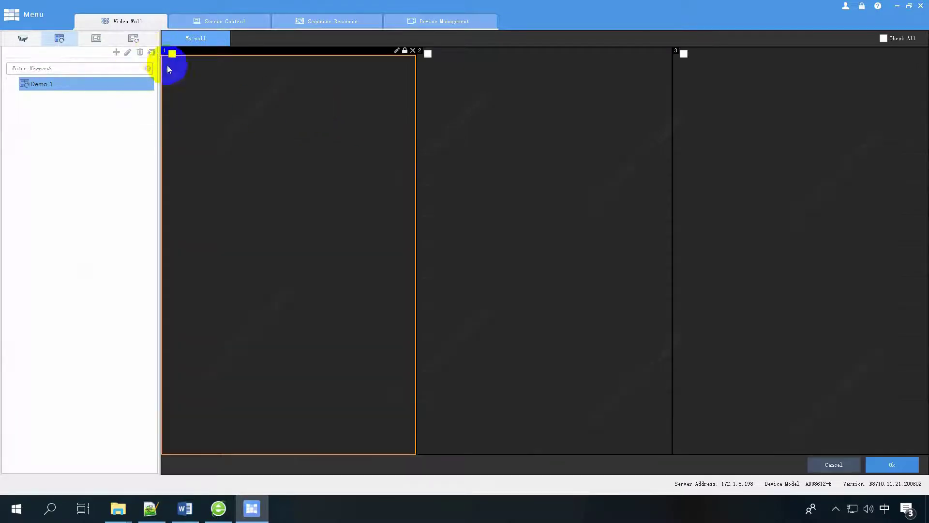
click(428, 54)
click(883, 38)
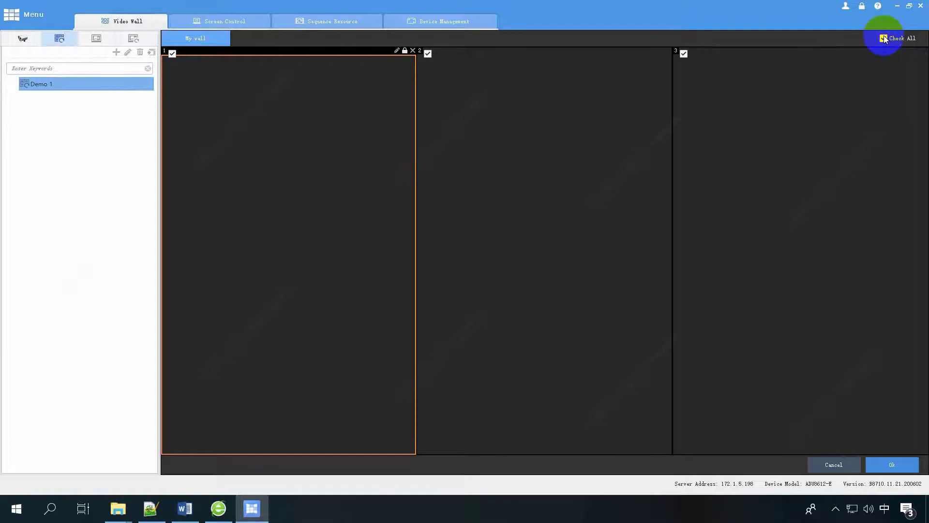
click(884, 462)
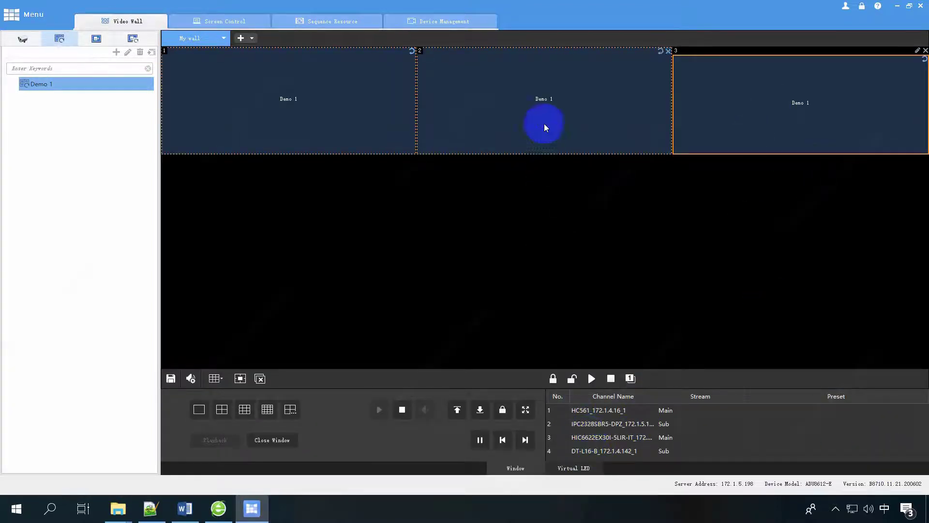
Select wall windows 1 and 2, then switch to the saved-scene list.
click(544, 107)
click(295, 126)
ctrl+click(527, 104)
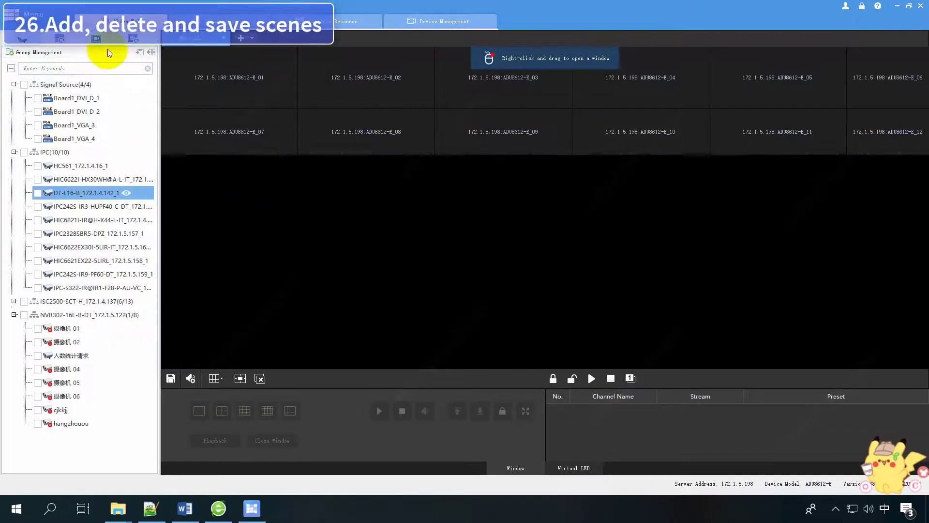
click(105, 43)
Add a new scene named 'scene 1'.
click(128, 52)
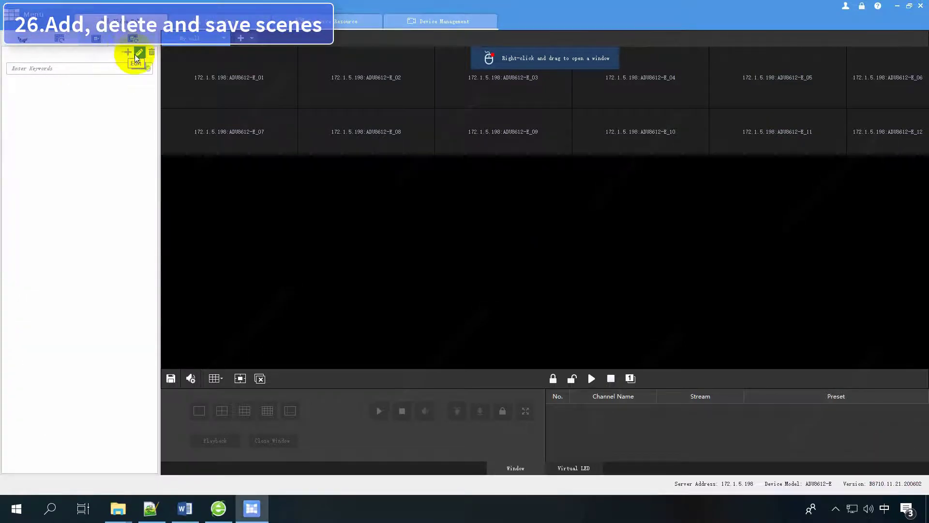
click(461, 224)
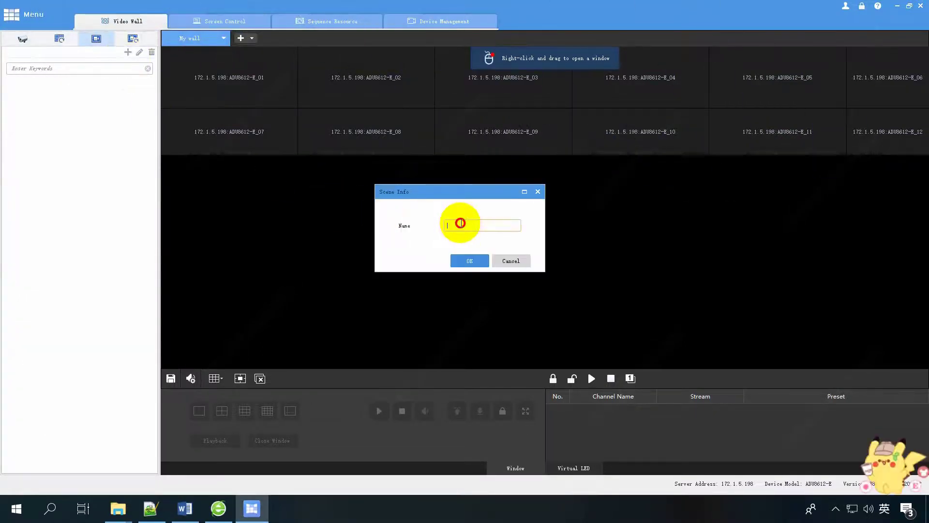
text(scene )
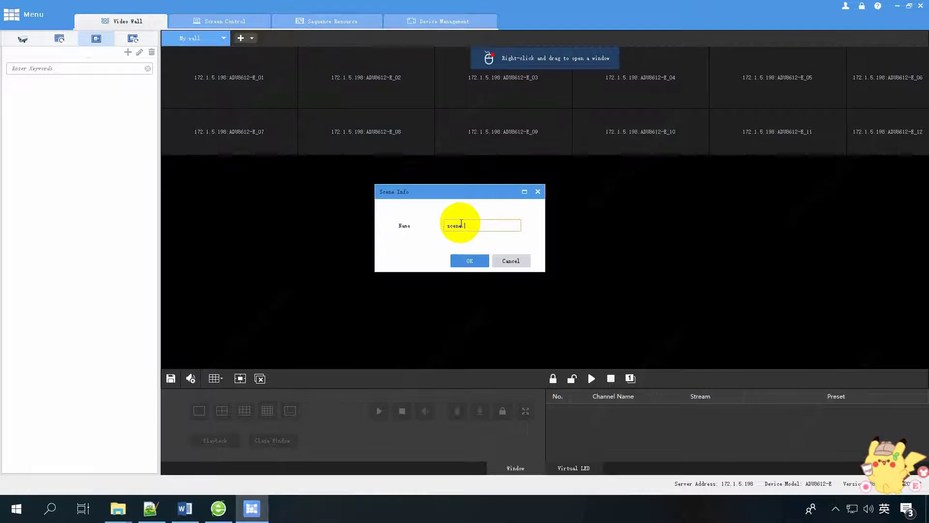
text(1)
click(468, 260)
Set scene 1 to a single window showing DT-L16-B_172.1.4.142_1 and save it.
double_click(62, 84)
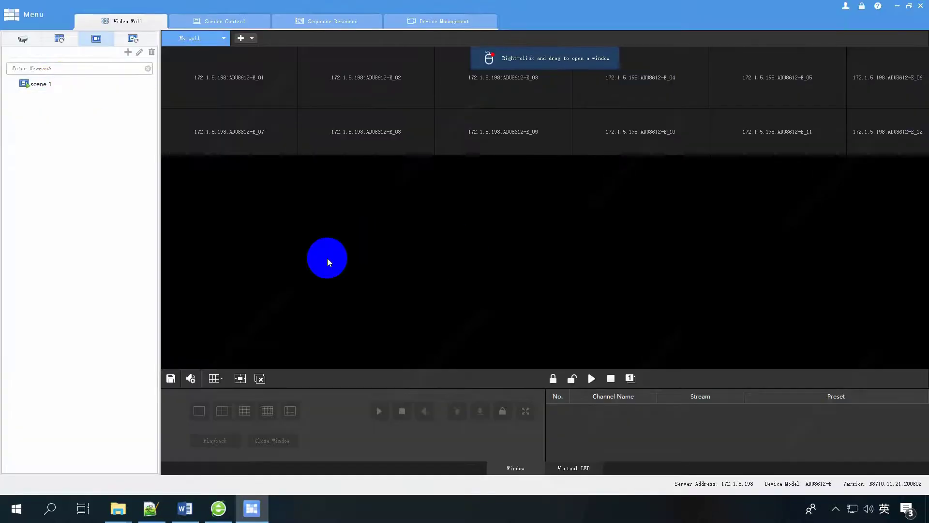
click(215, 379)
click(224, 315)
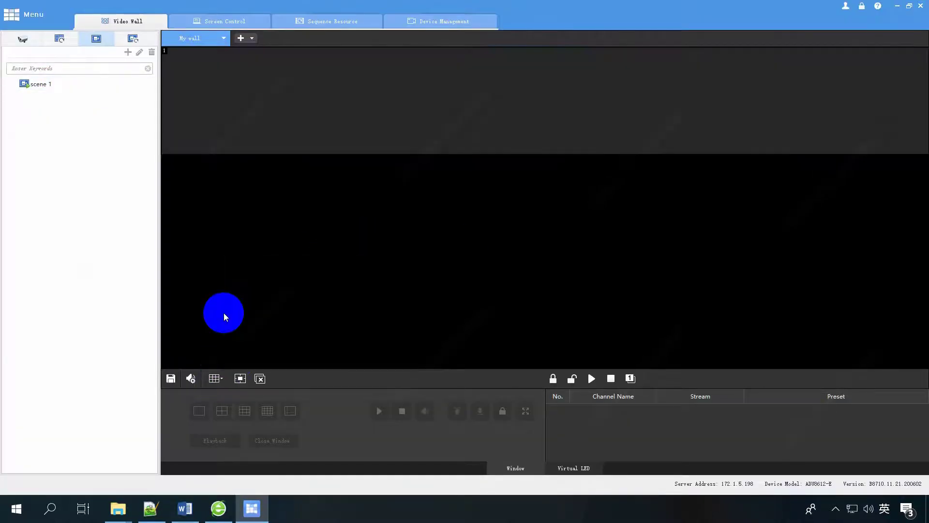
click(23, 40)
drag(90, 192, 305, 114)
click(189, 379)
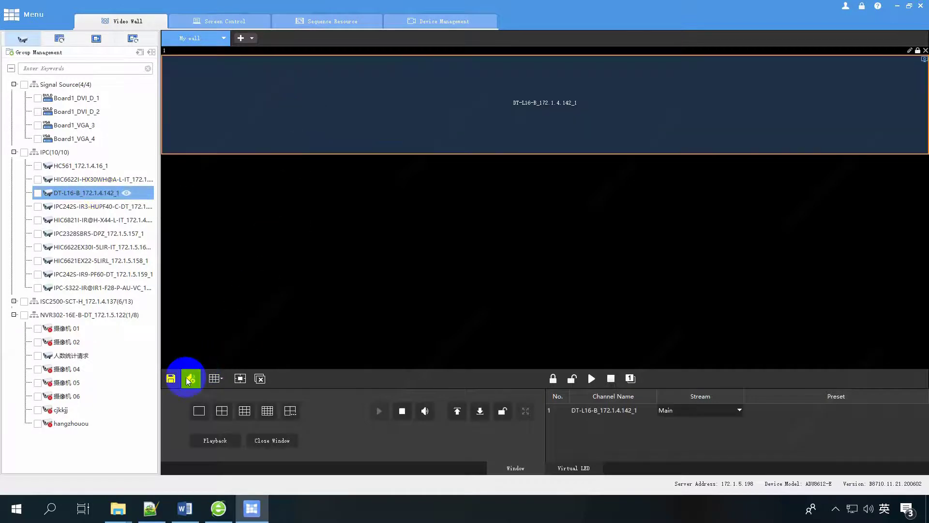
click(470, 267)
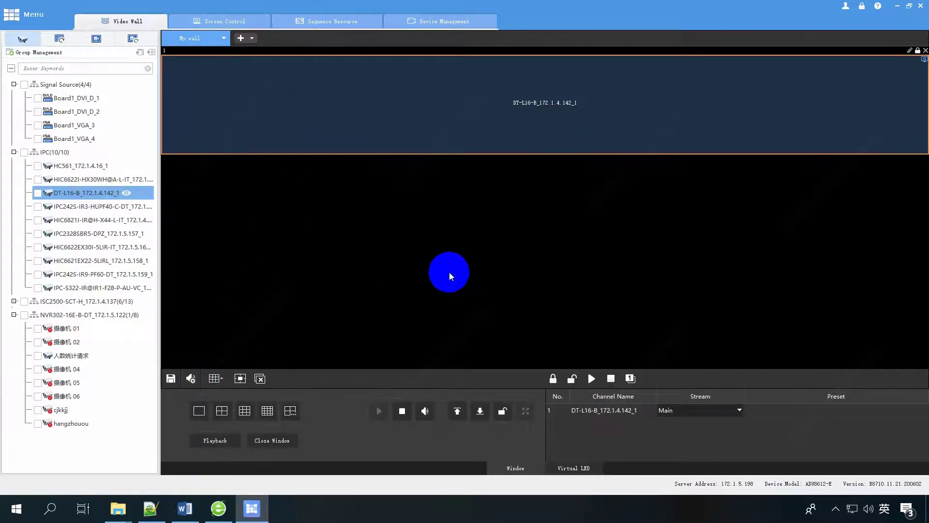
Split the wall into three windows showing HC561, HIC6622I and DT-L16-B main streams.
click(215, 378)
click(240, 313)
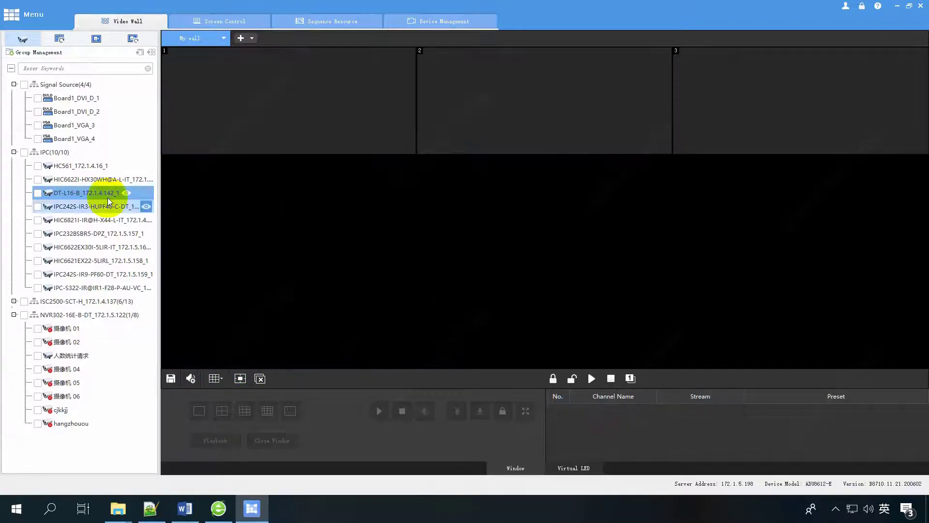
click(248, 103)
click(37, 166)
click(37, 179)
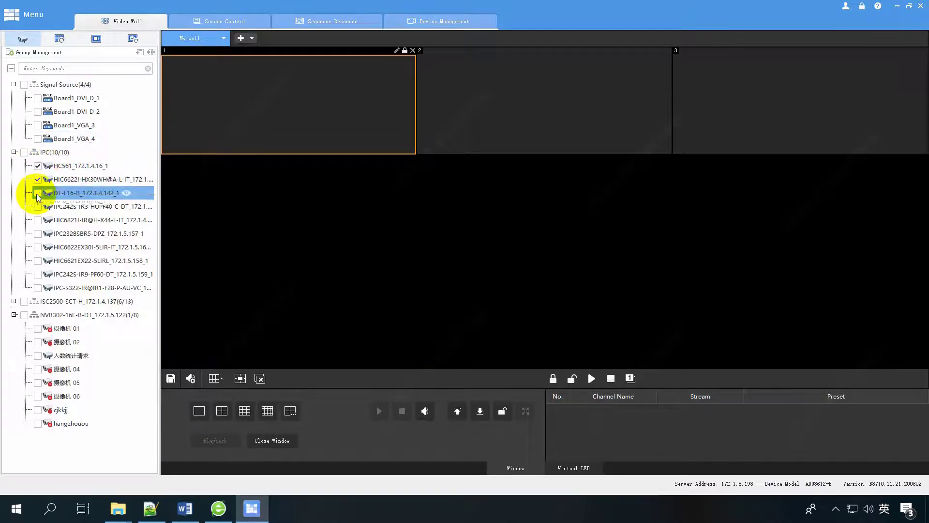
click(37, 194)
click(152, 52)
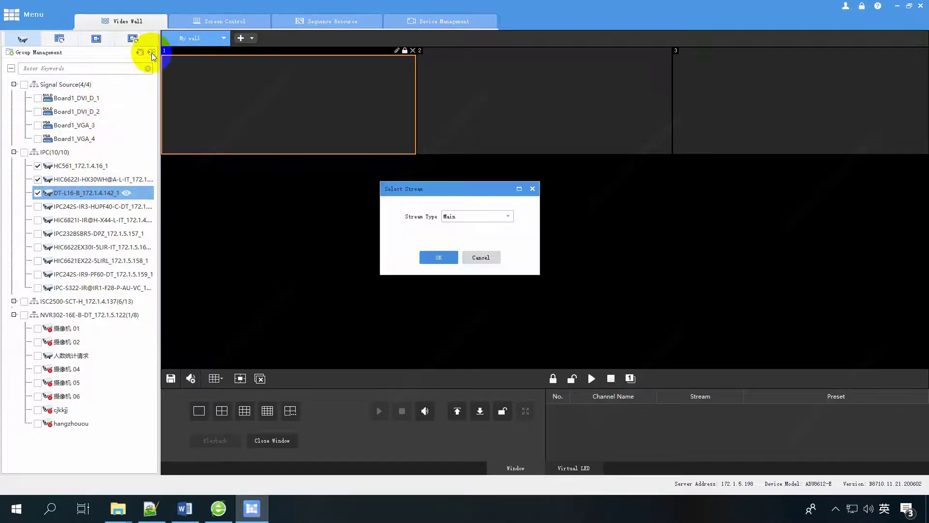
click(429, 257)
Save the three-camera wall under a new name as scene 2.
click(171, 378)
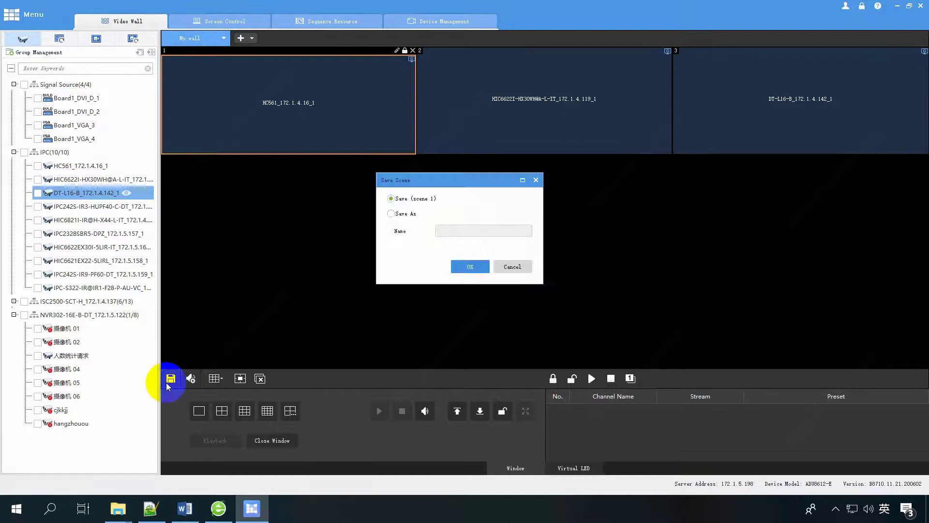
click(391, 213)
click(452, 232)
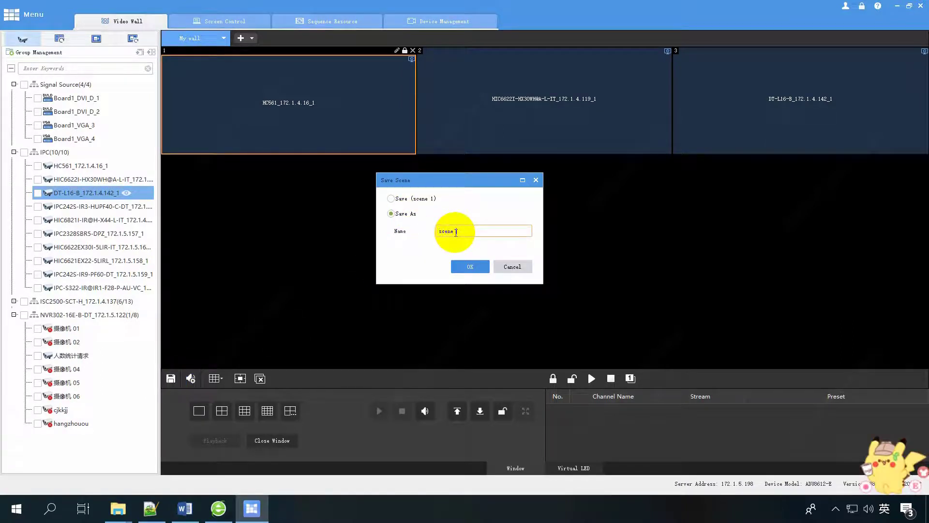
click(470, 266)
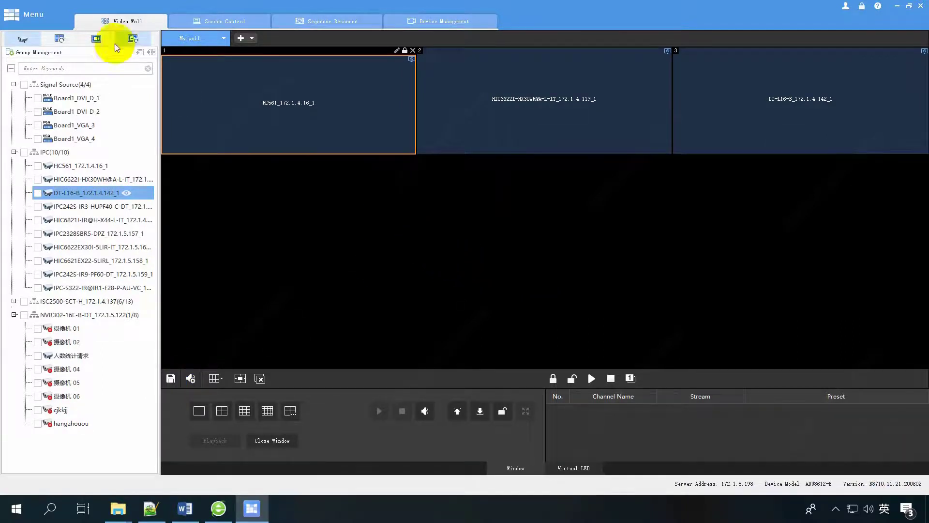
click(96, 39)
Add scene 3 and open it on the wall after briefly viewing scene 2.
click(128, 52)
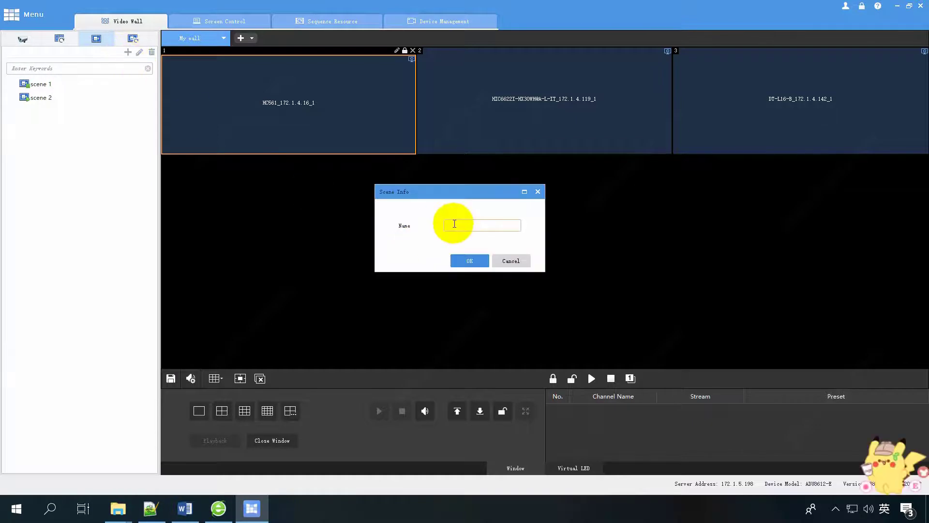
click(469, 260)
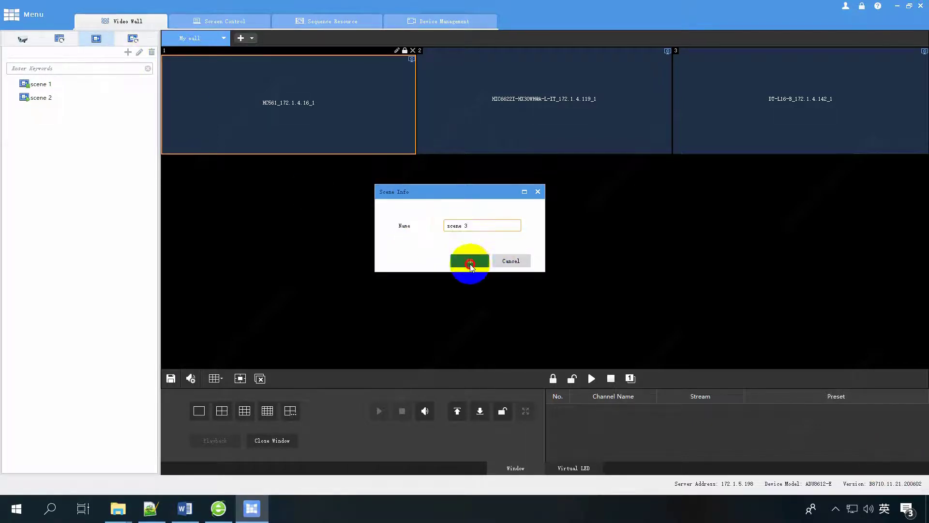
click(58, 112)
click(58, 97)
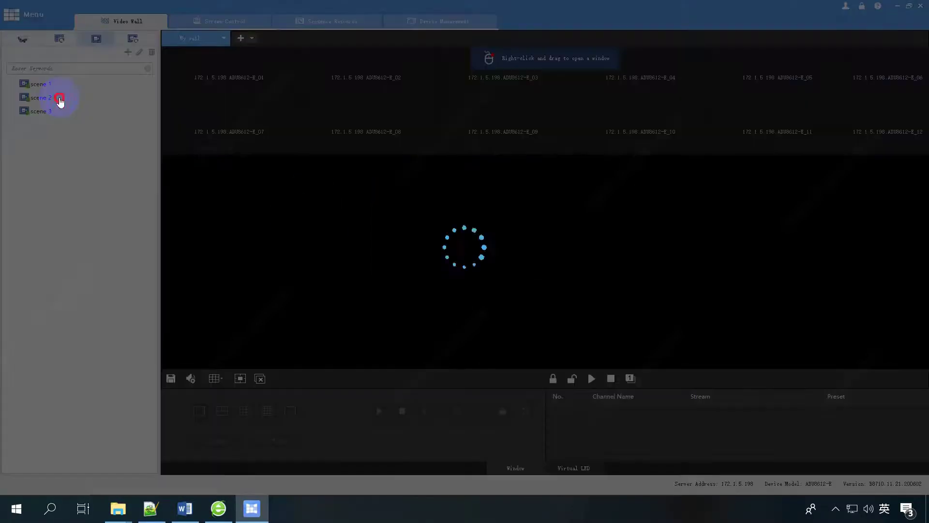
click(56, 113)
Fill a 2×2 wall with HIC6821I, IPC2328SBR5, HIC6621EX22 and IPC242S-IR9, overwriting scene 3.
click(215, 378)
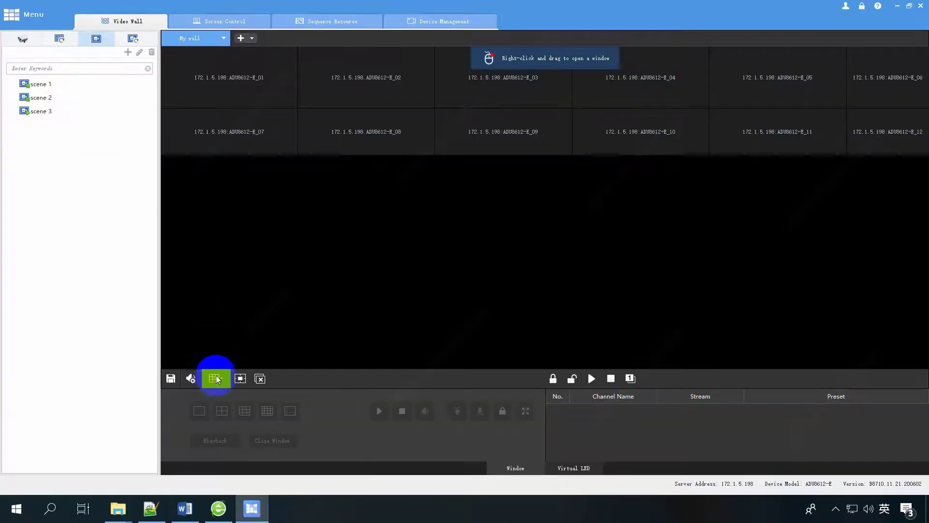
click(262, 315)
click(276, 79)
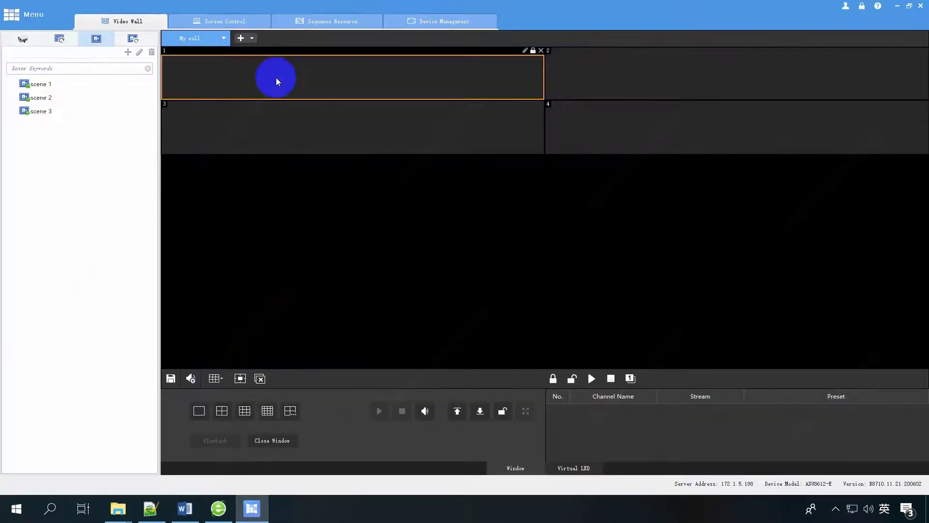
click(23, 39)
click(37, 221)
click(38, 233)
click(37, 261)
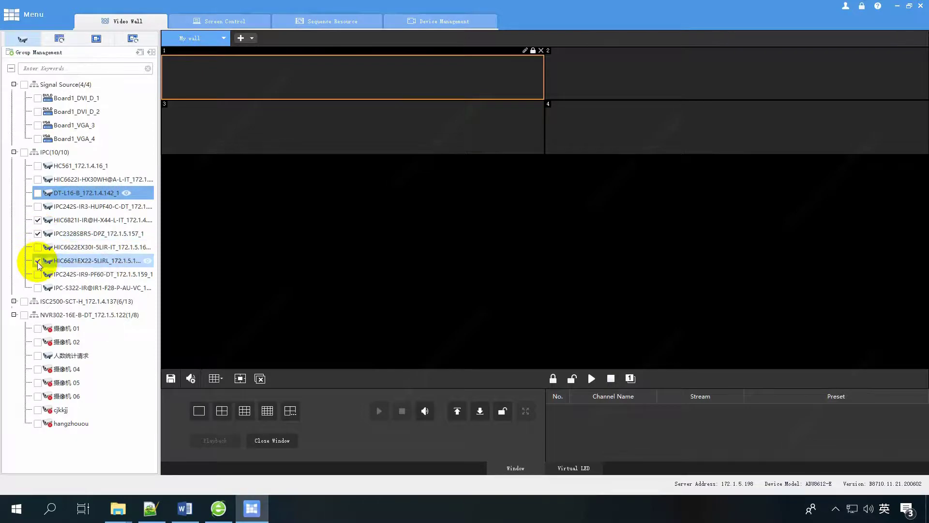
click(38, 274)
click(140, 52)
click(428, 257)
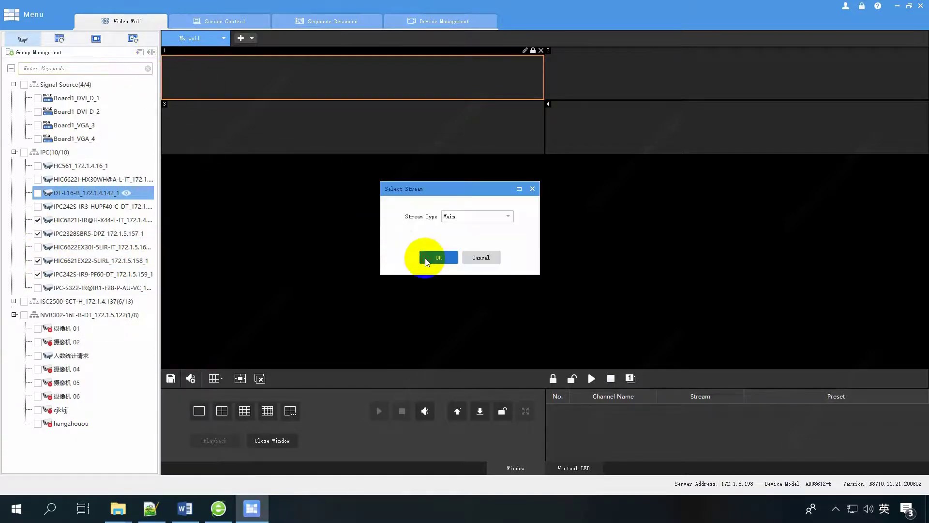
click(172, 379)
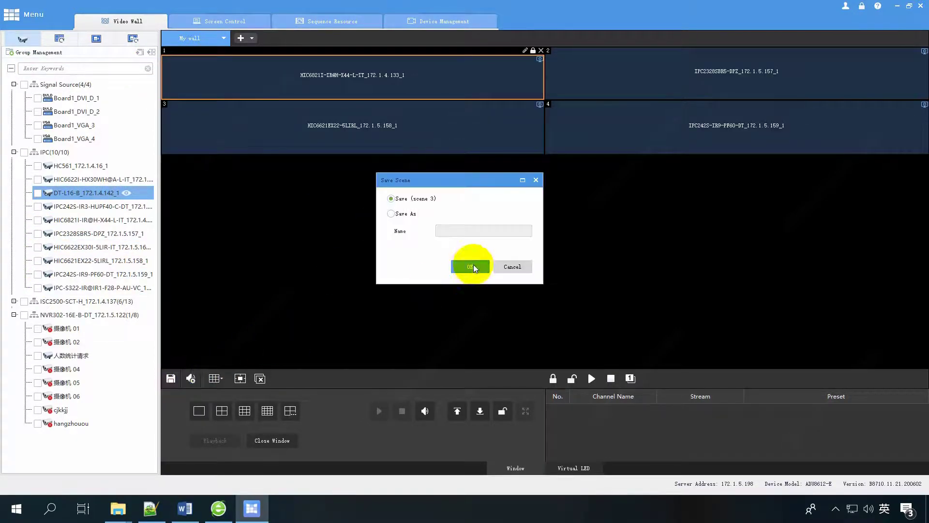
click(467, 266)
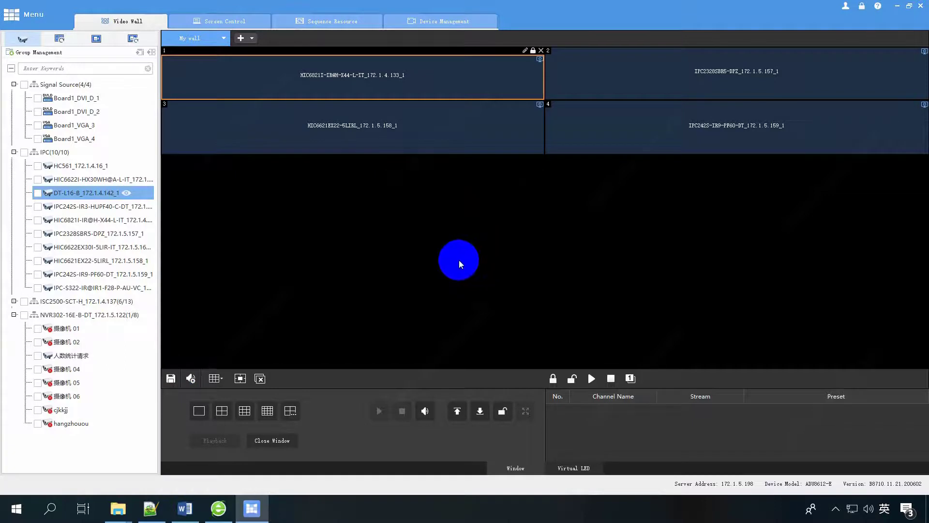
Switch to a 1+3 layout showing HIC6622I, HIC6821I, HIC6622EX30I and IPC242S-IR9 main streams.
click(216, 378)
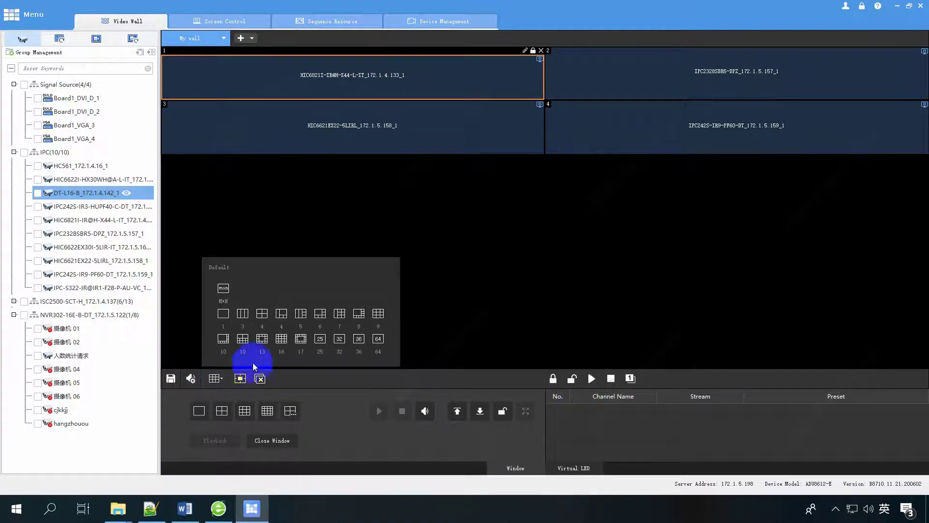
click(281, 313)
click(364, 107)
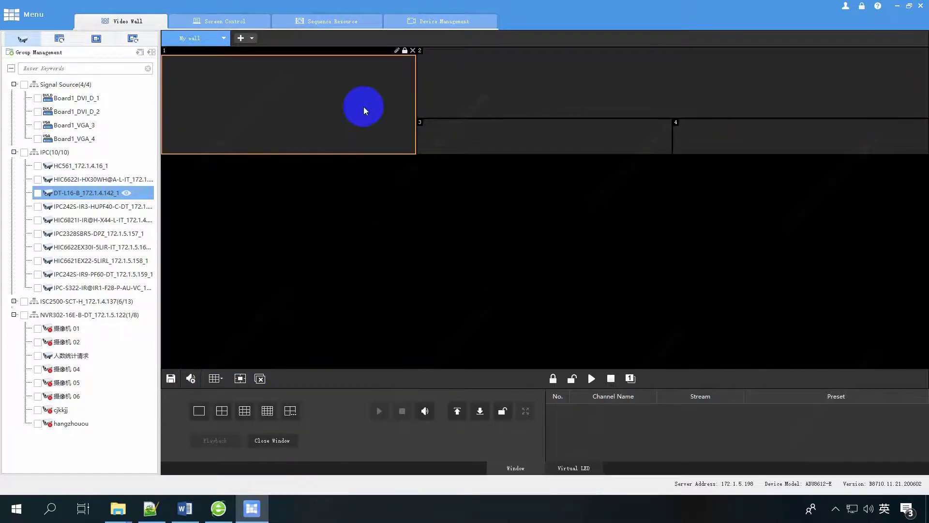
click(37, 179)
click(38, 220)
click(38, 246)
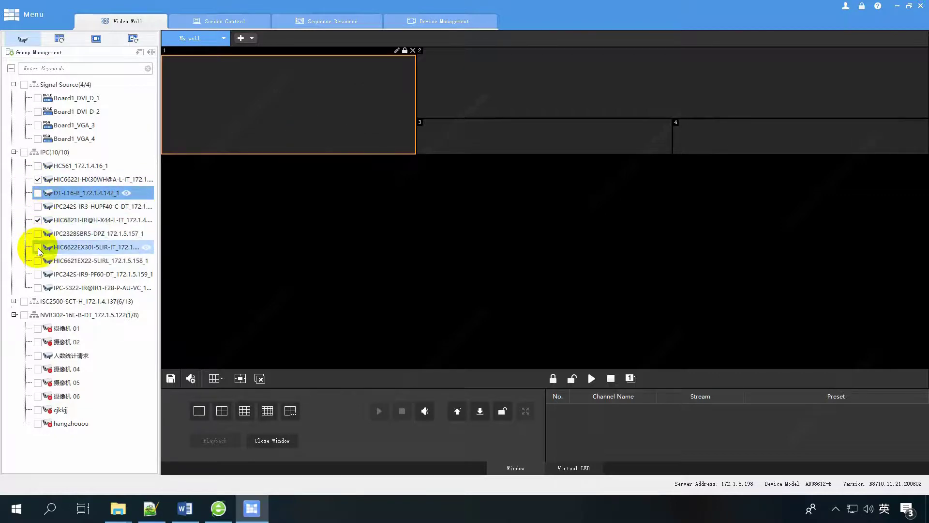
click(38, 274)
click(151, 52)
click(438, 257)
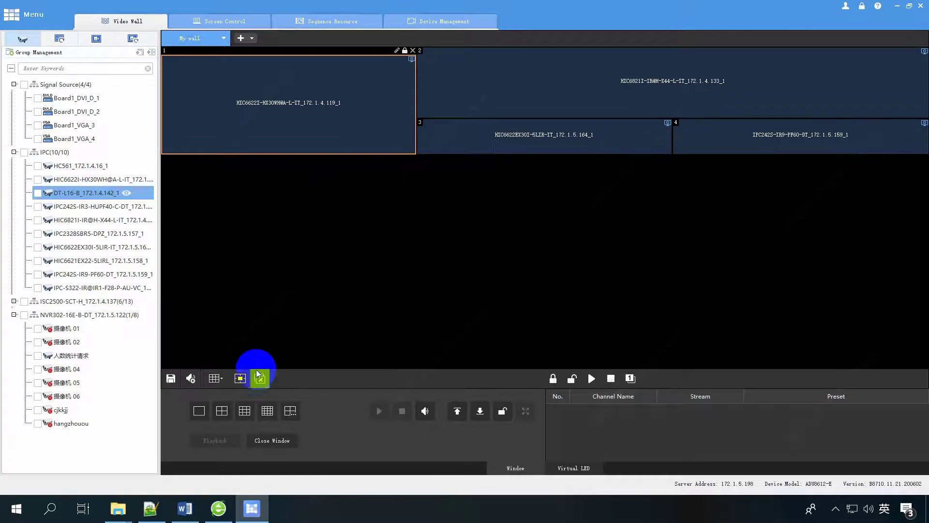
Save this wall as a new scene named 'scene 4' and call it onto the wall.
click(171, 377)
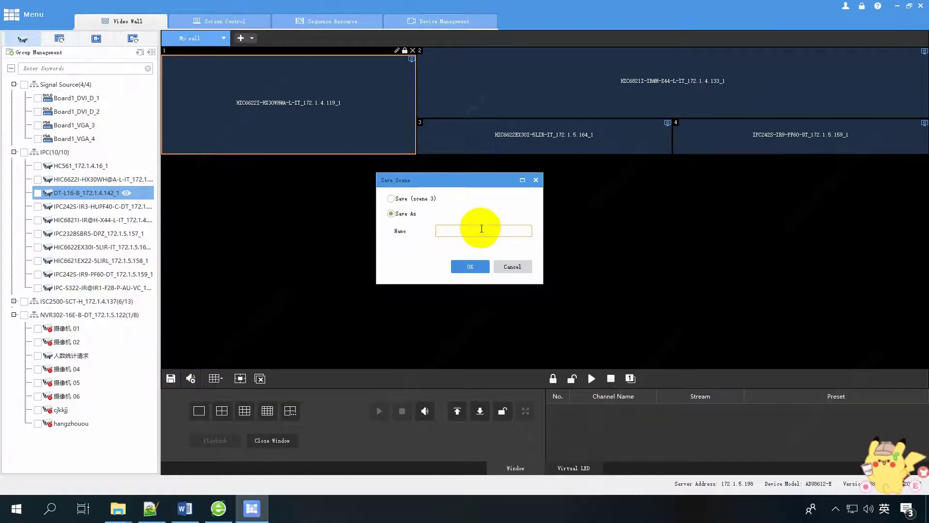
text(scene 4)
click(475, 266)
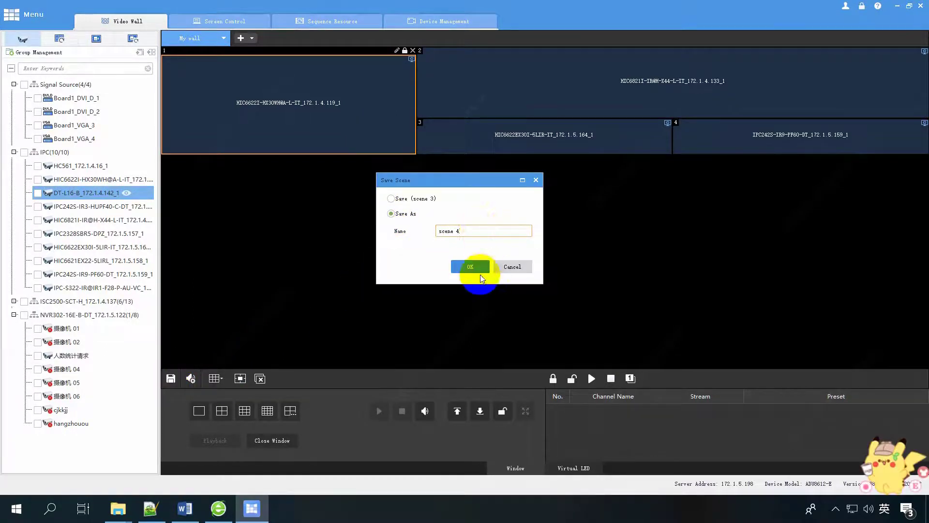
click(96, 38)
double_click(59, 127)
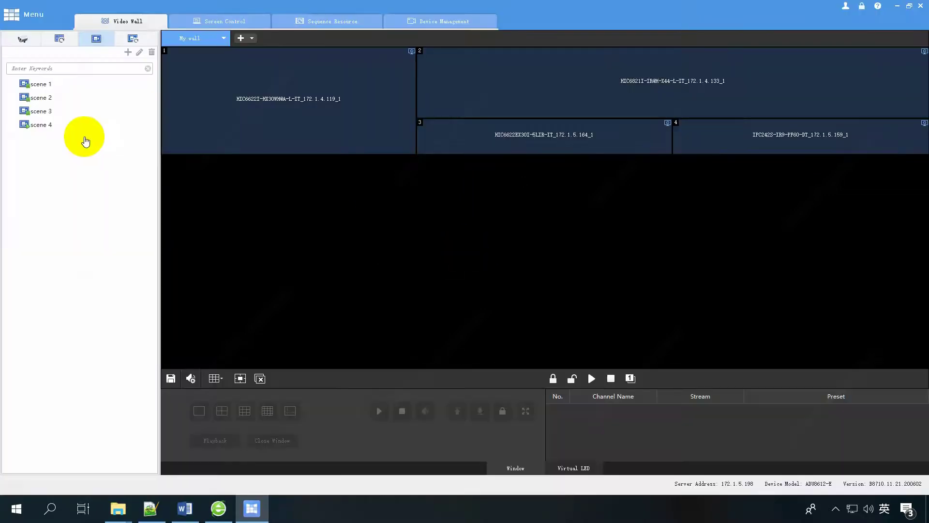
Load scenes 3 and 4, then rename scene 4 to 'scene 4 rename'.
double_click(60, 110)
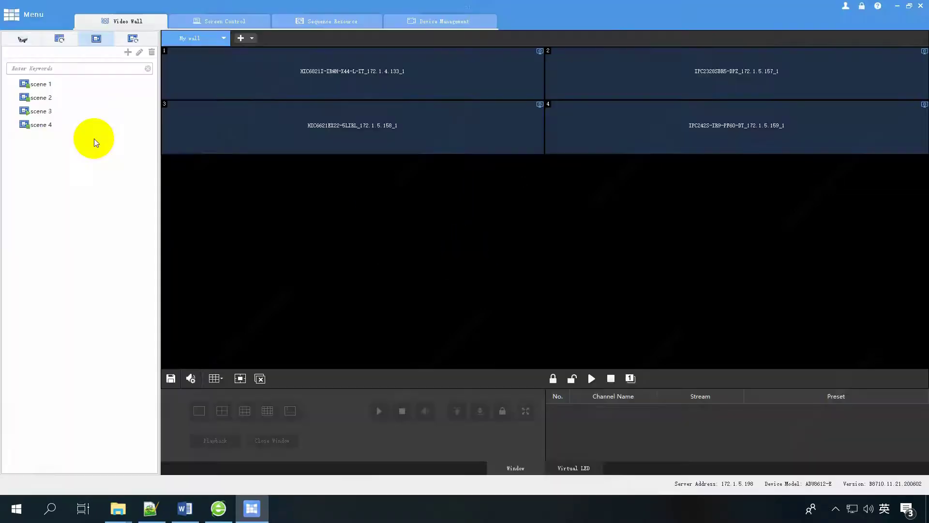
double_click(58, 124)
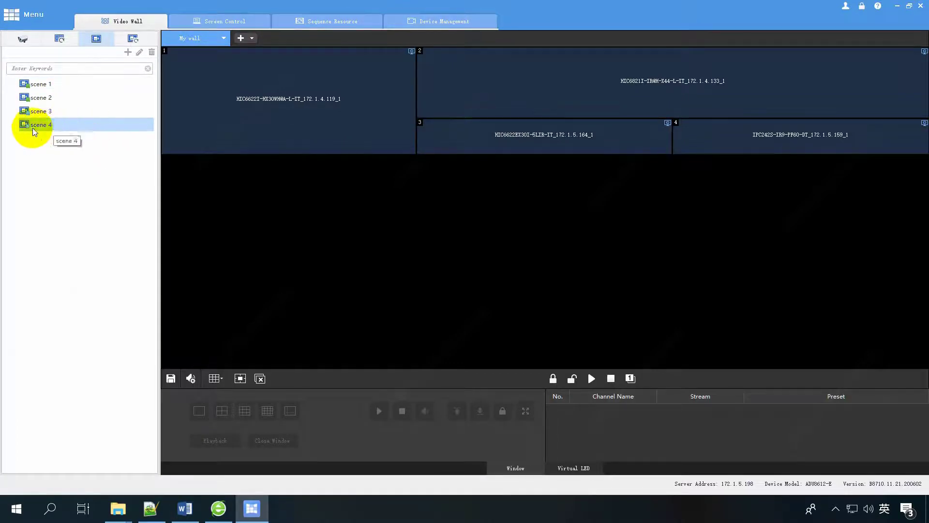
click(139, 53)
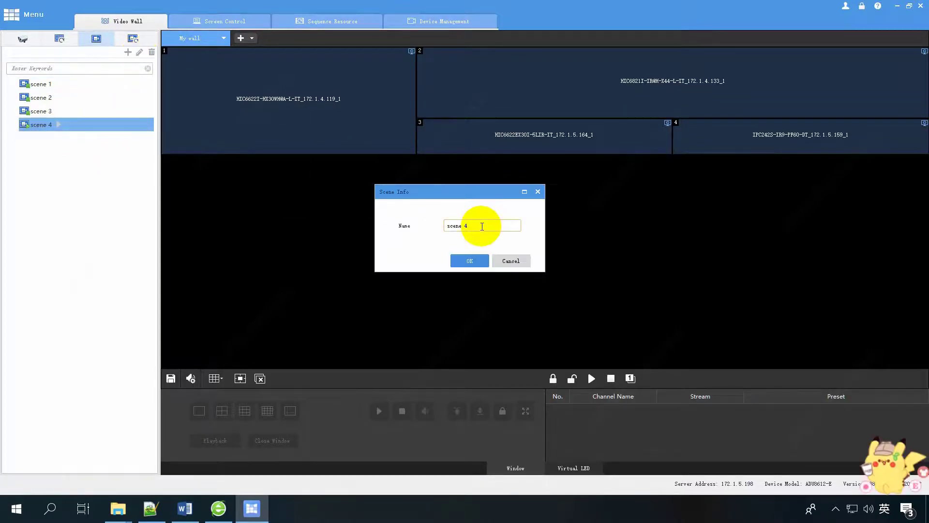
text(rename)
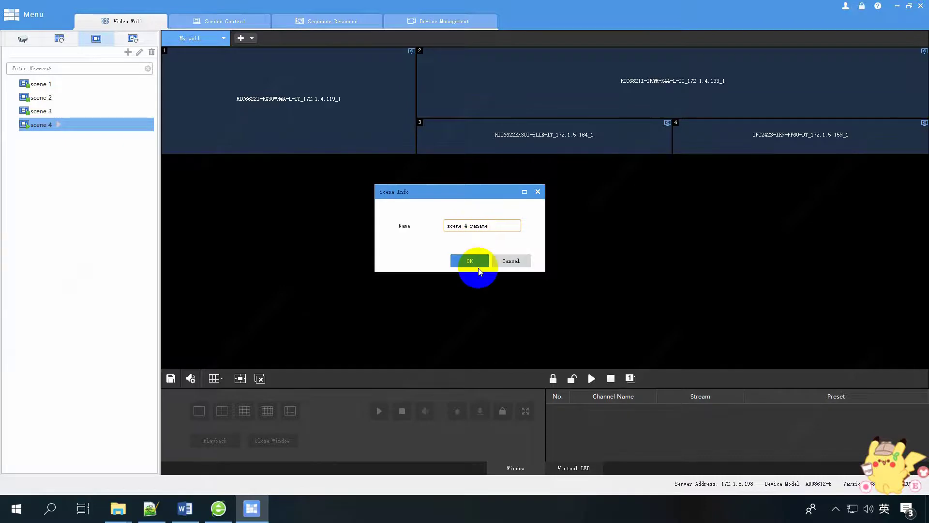
click(469, 261)
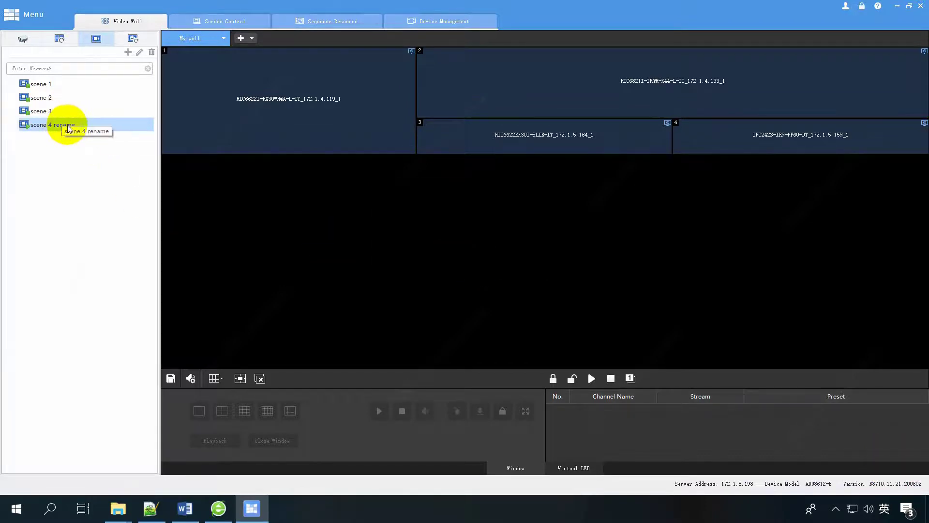
Start scenes 3 and 1 on the wall, then delete the renamed scene 4.
click(58, 113)
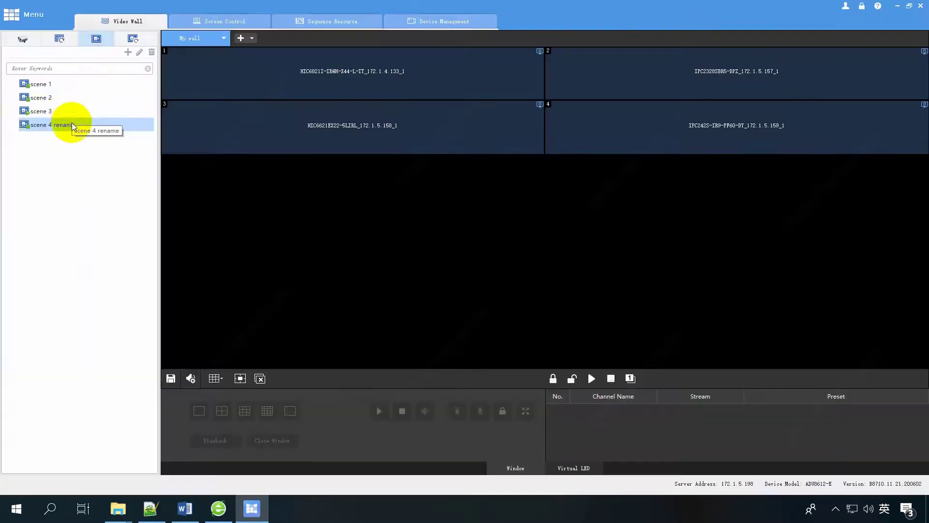
click(59, 84)
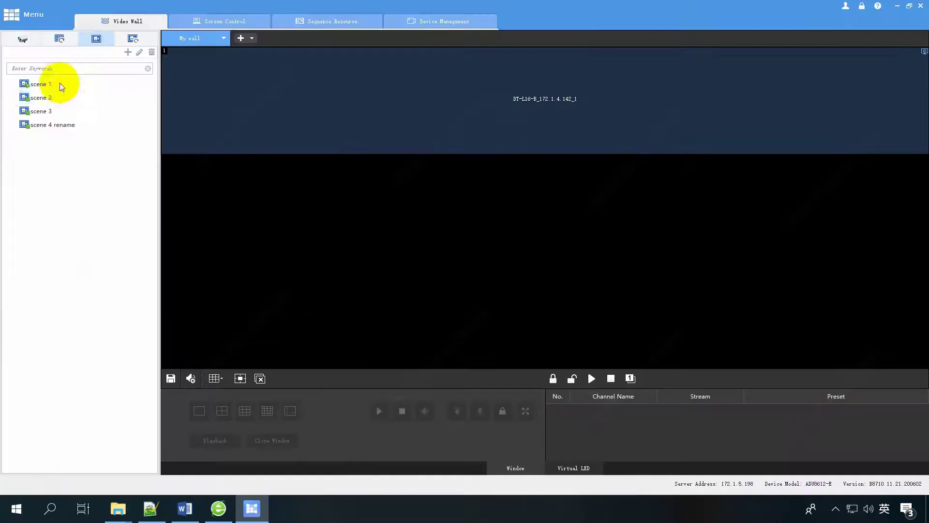
click(56, 125)
click(152, 52)
click(463, 262)
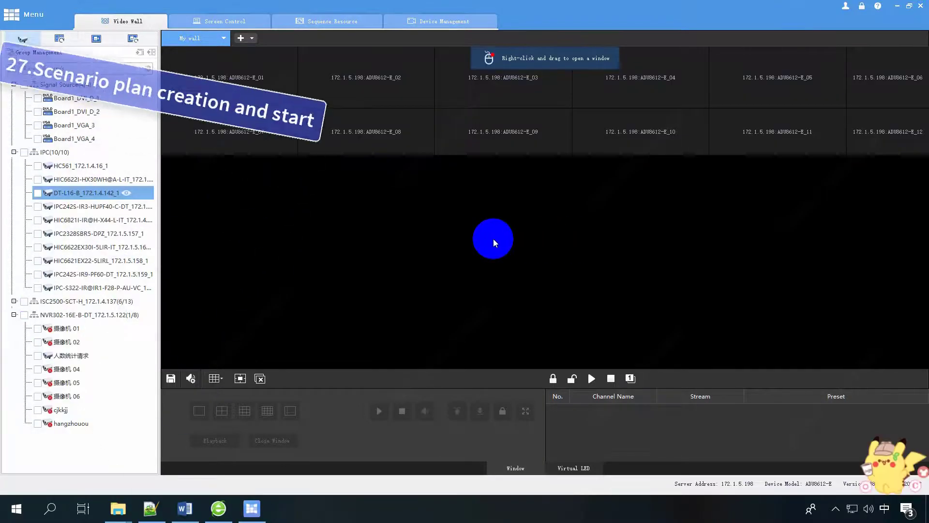
Create a new scene sequence plan named 'scene plan'.
click(134, 40)
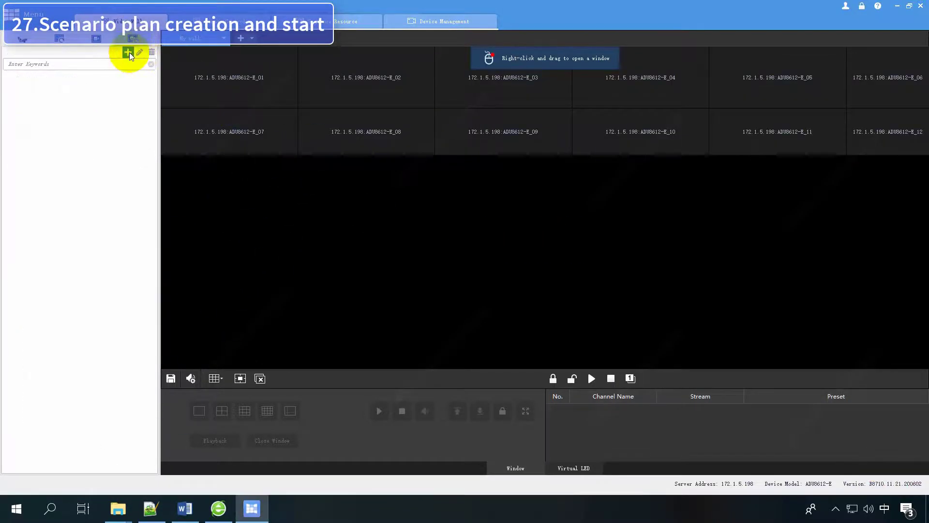
click(127, 52)
click(306, 84)
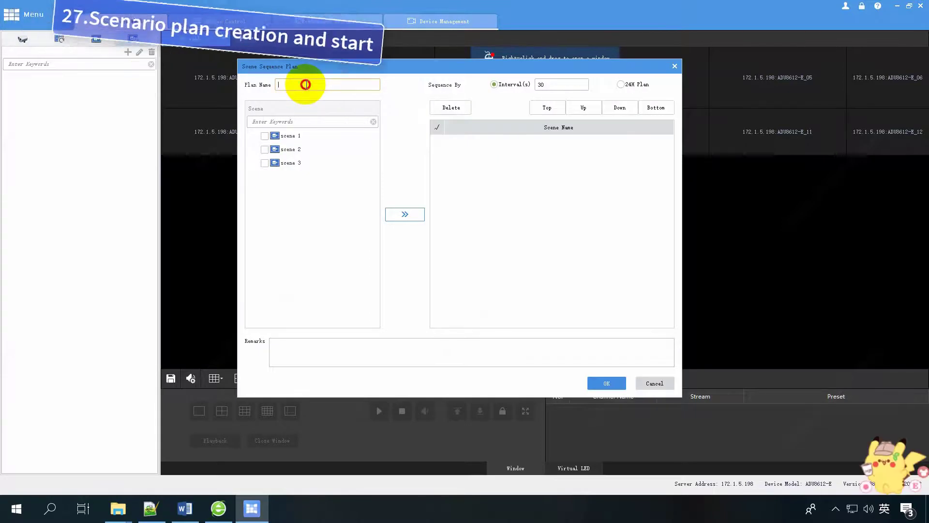
text(scene)
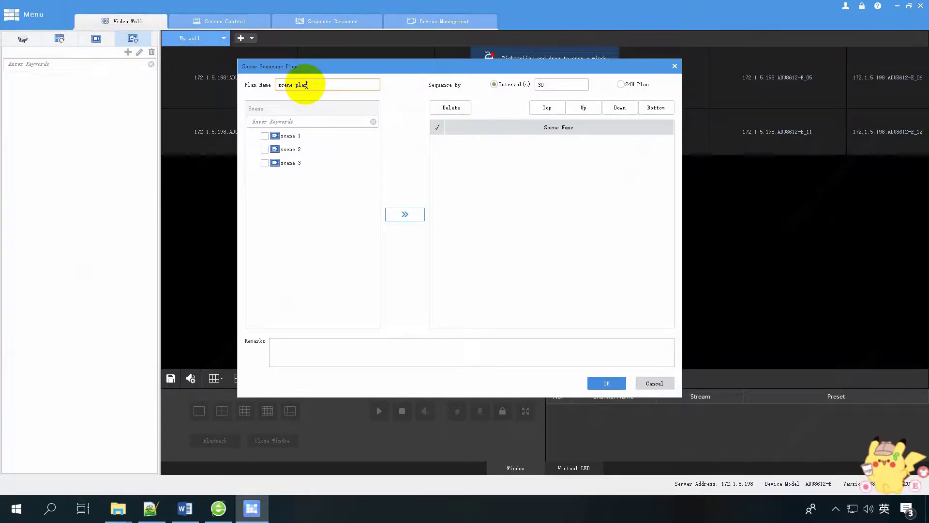
text( plan)
Add scenes 1, 2 and 3 to the plan's sequence and edit the interval field.
click(264, 136)
click(265, 149)
click(264, 163)
click(397, 214)
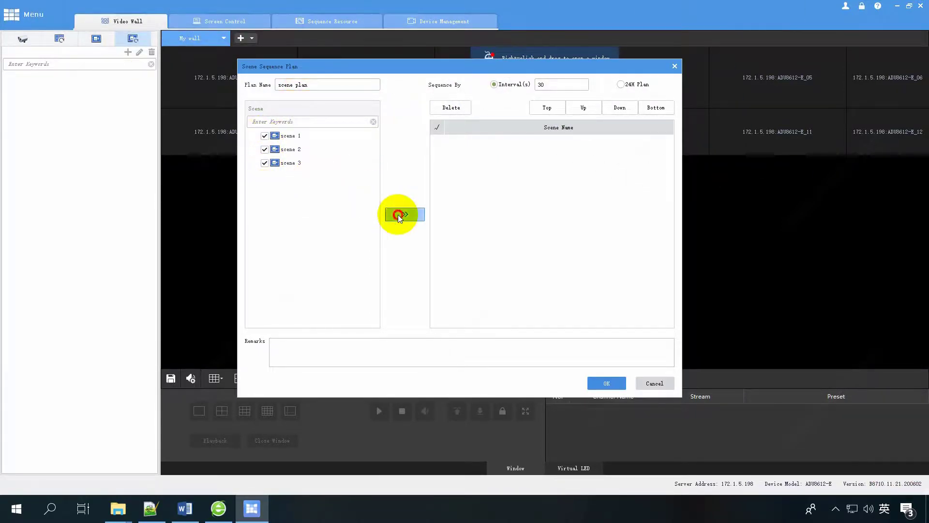
click(553, 85)
key(BackSpace)
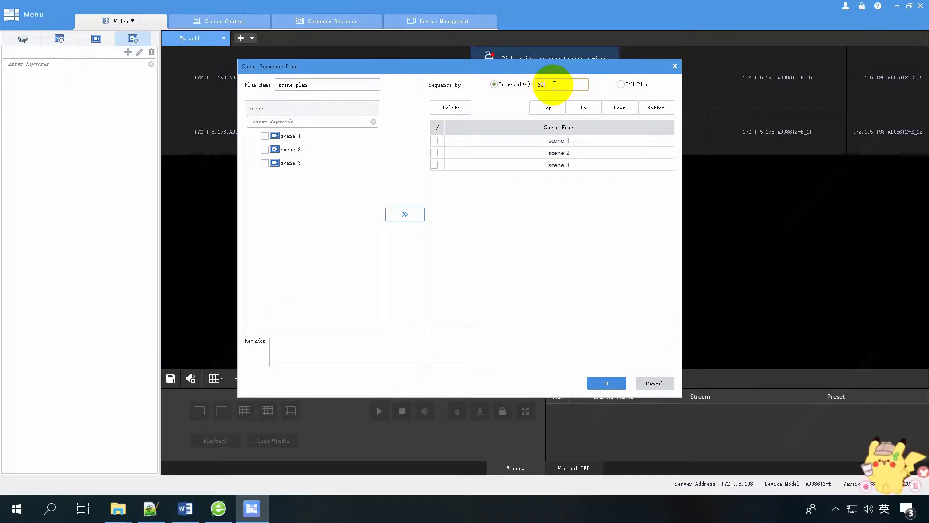
Reorder the sequence so scene 1 plays last, after scenes 2 and 3.
click(434, 141)
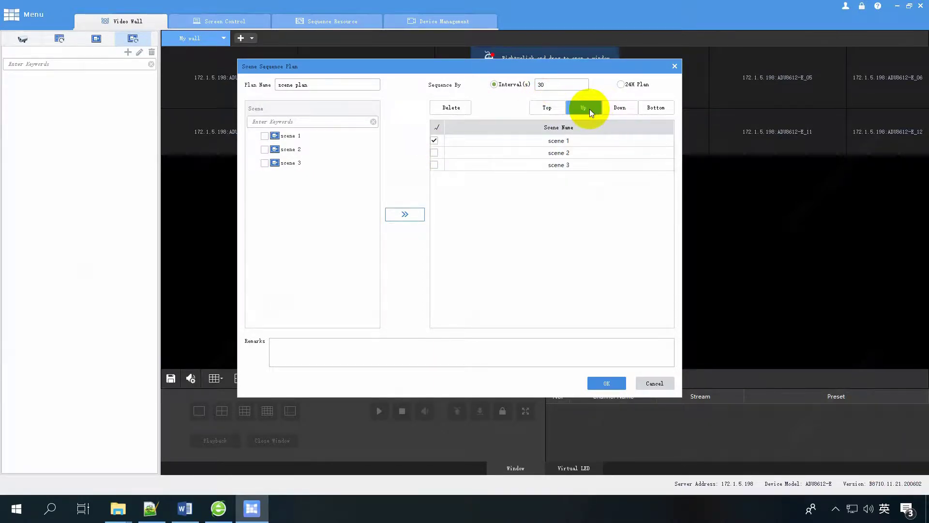
click(610, 108)
click(546, 107)
click(651, 109)
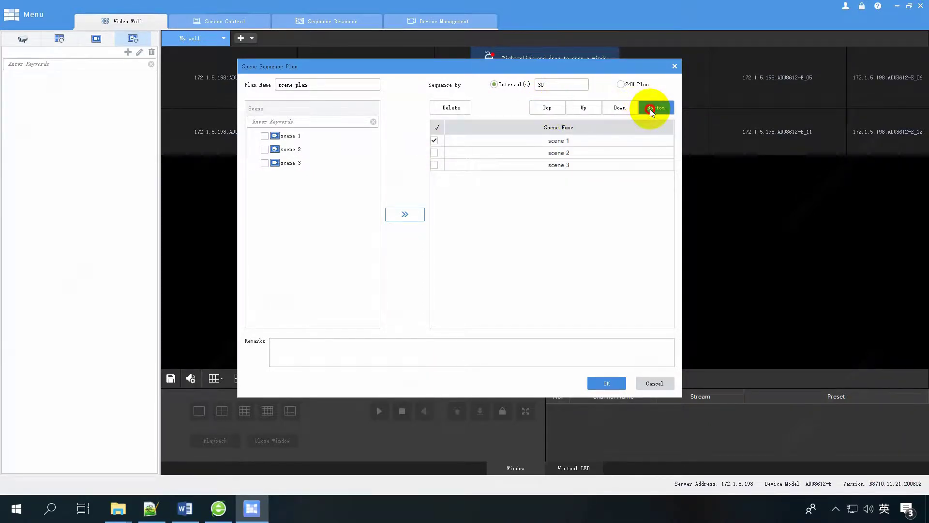
Try 24-hour timing with scene 3 at 17:02 and scene 2 at 08:03, then revert to interval mode.
click(621, 84)
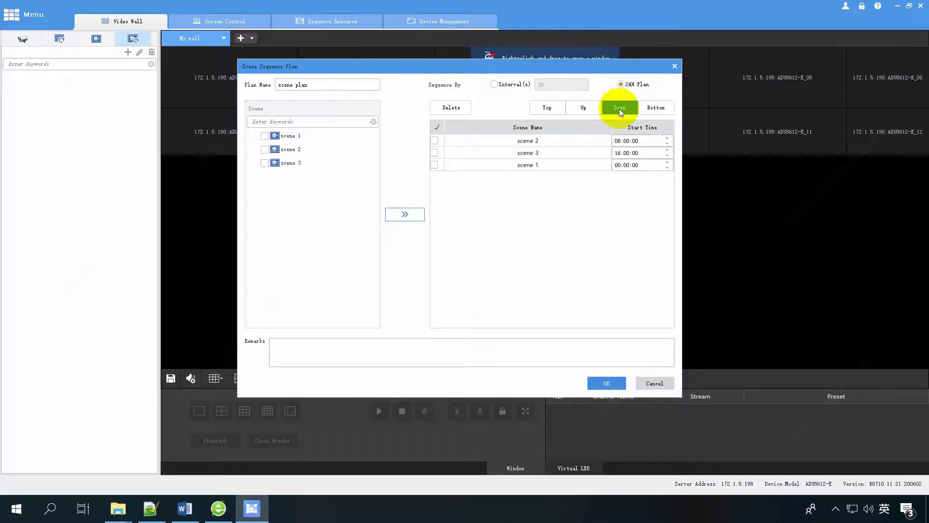
click(434, 153)
click(618, 153)
click(667, 150)
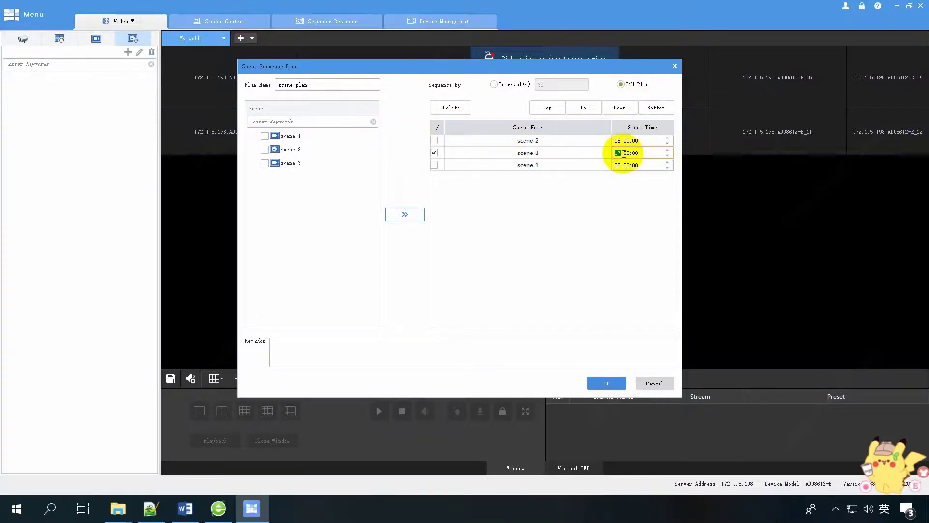
click(625, 153)
click(667, 150)
click(667, 150)
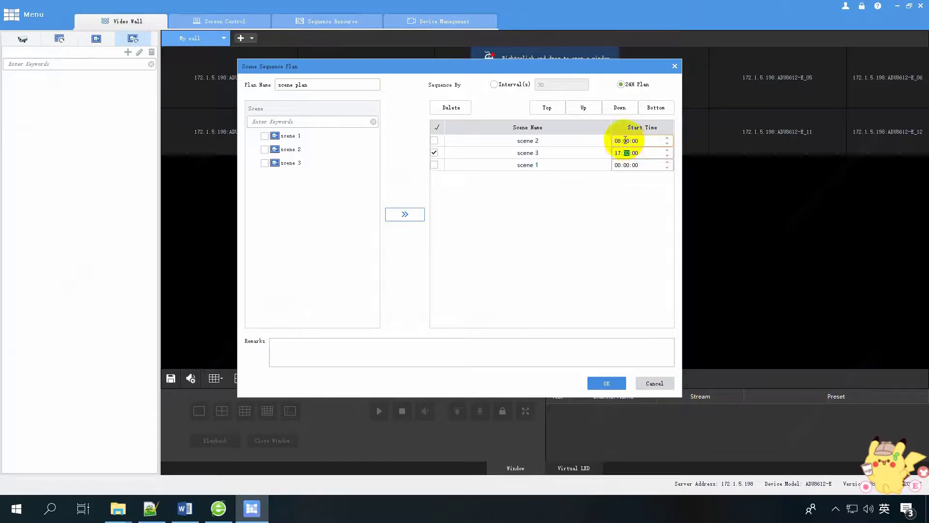
click(667, 138)
click(667, 138)
click(667, 138)
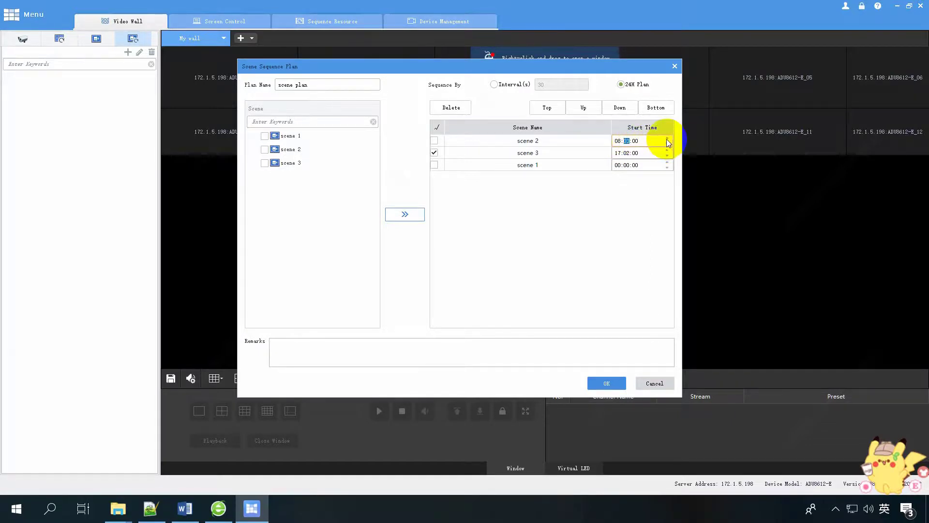
click(494, 84)
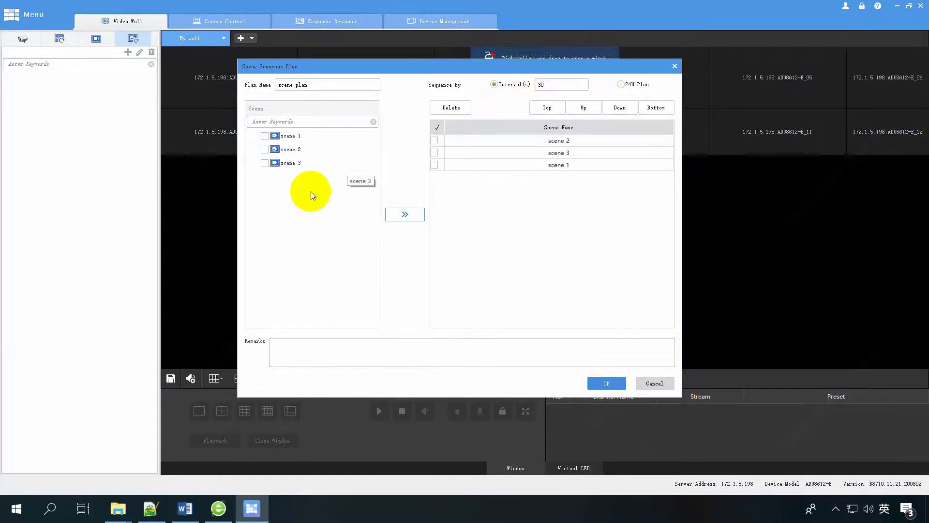
Save 'scene plan', then select it in the plans list and play it on the wall.
click(607, 383)
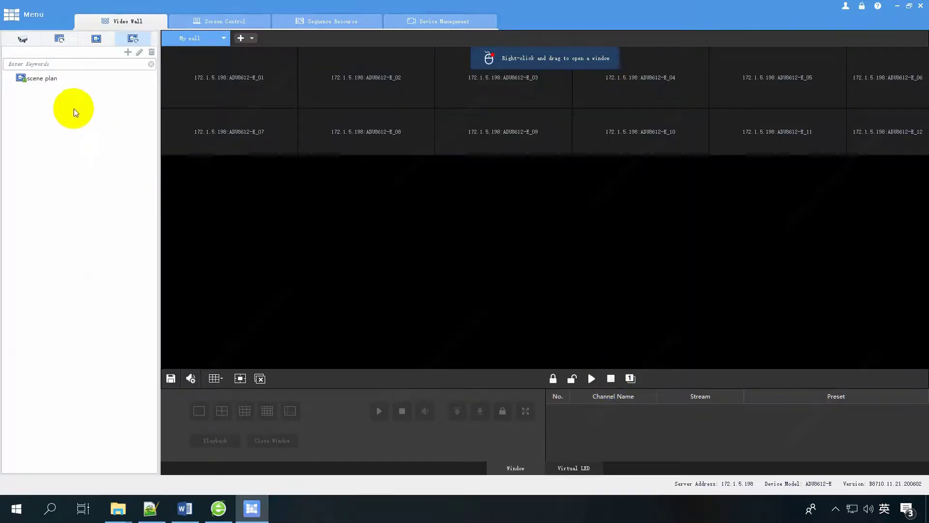
click(41, 78)
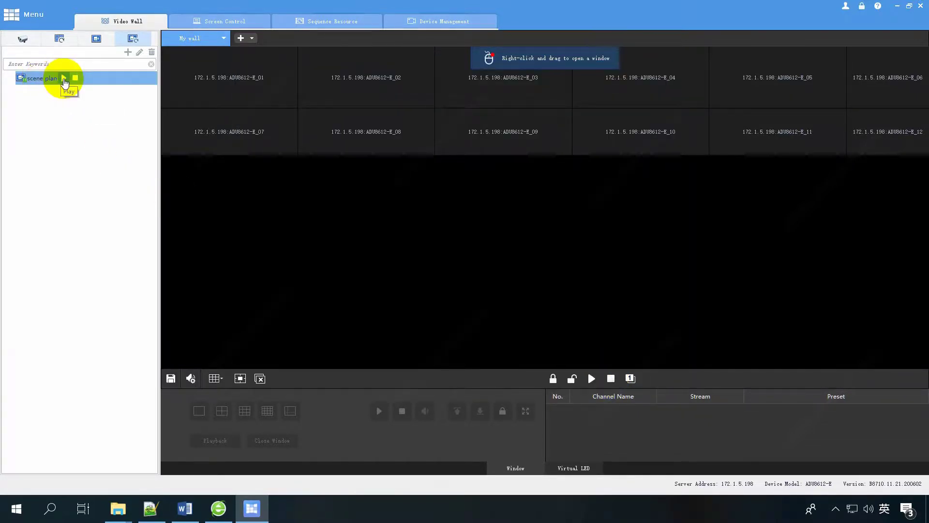
click(64, 78)
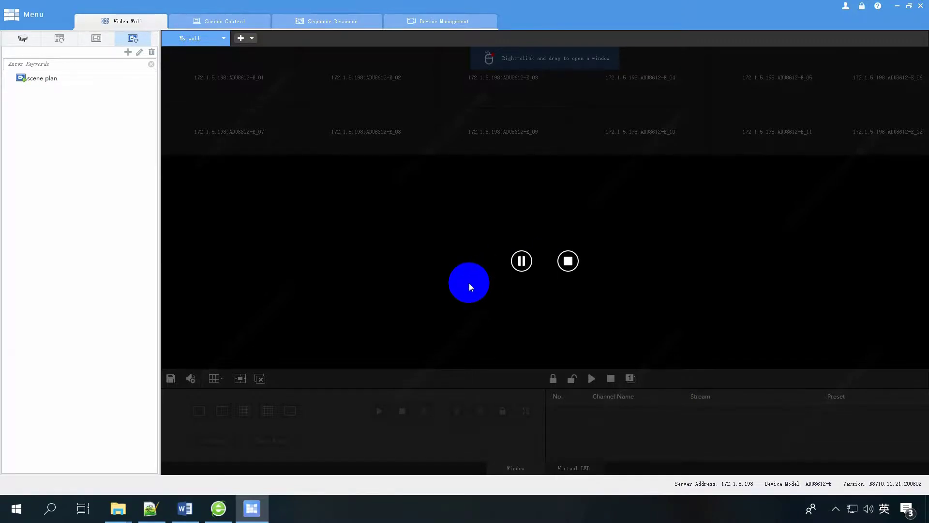
click(568, 261)
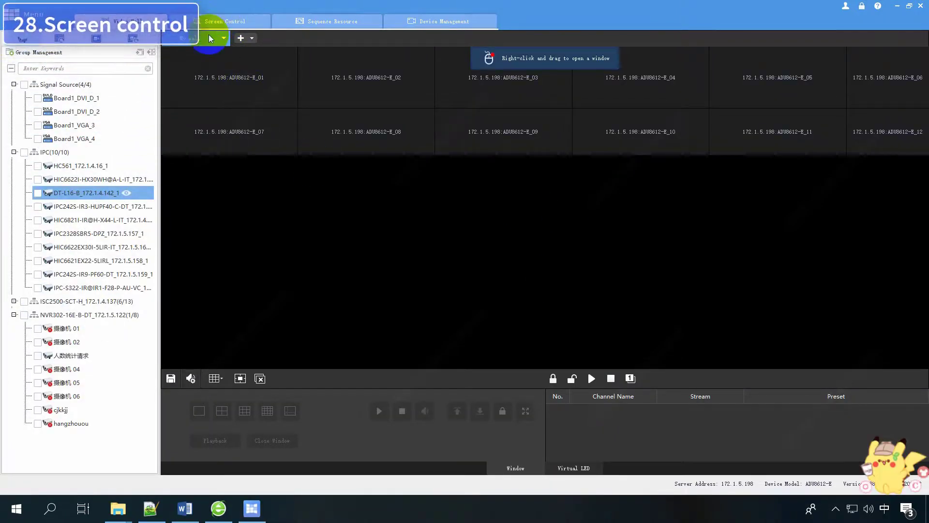
Set screen control to serial port COM1 with the UA protocol.
click(218, 21)
click(814, 53)
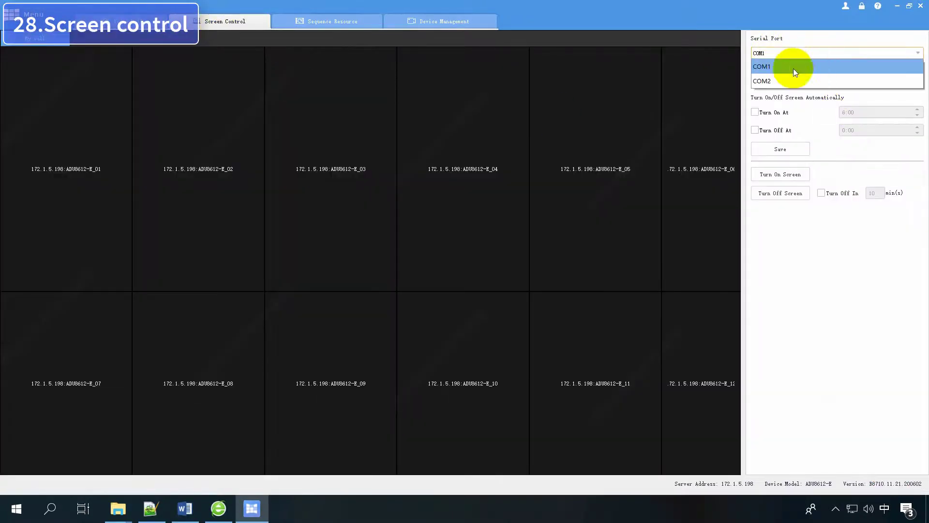
click(793, 67)
click(799, 82)
click(788, 96)
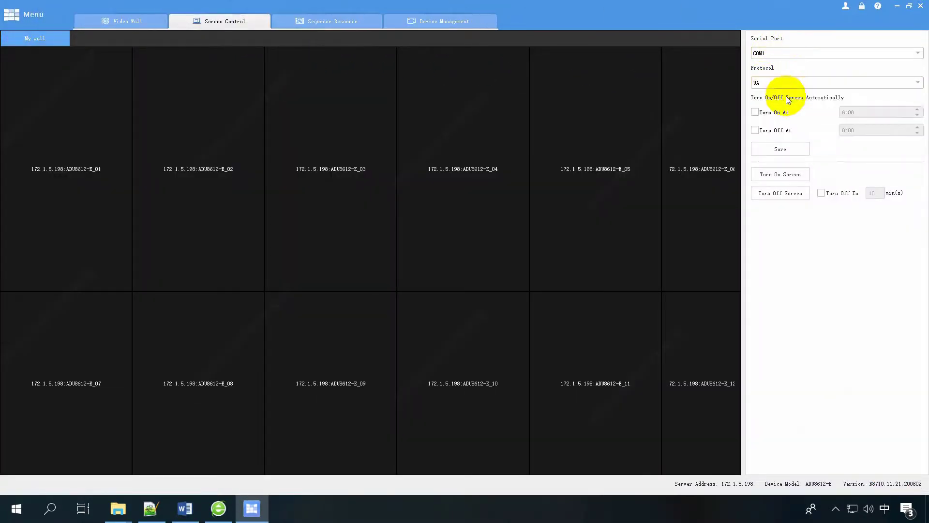
Schedule automatic screen turn-on at 7:05 and turn-off at 2:00, and save.
click(755, 113)
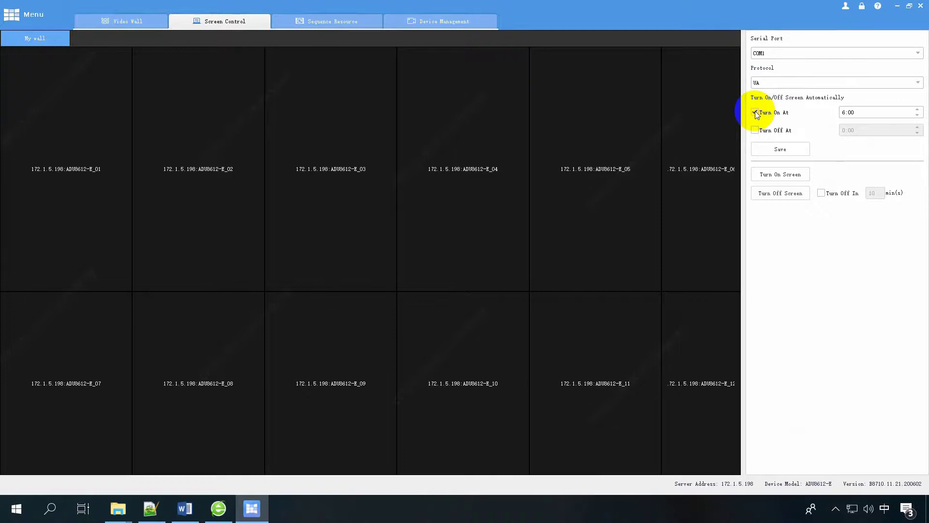
click(846, 111)
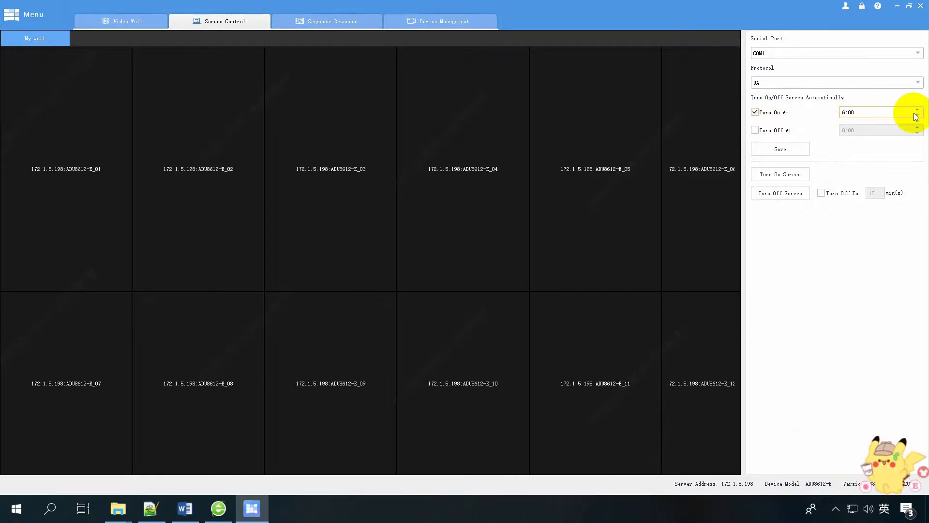
click(917, 109)
click(917, 109)
click(917, 111)
click(917, 110)
click(754, 130)
click(847, 130)
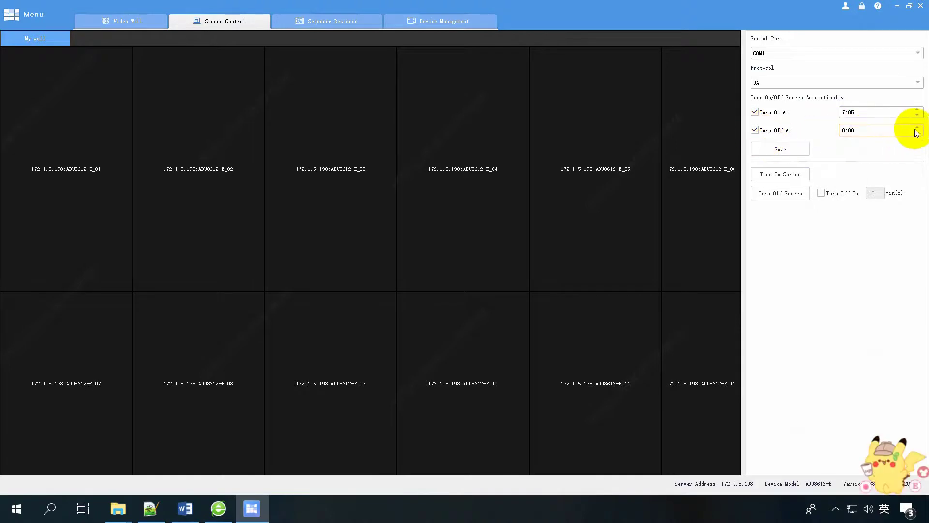
click(790, 148)
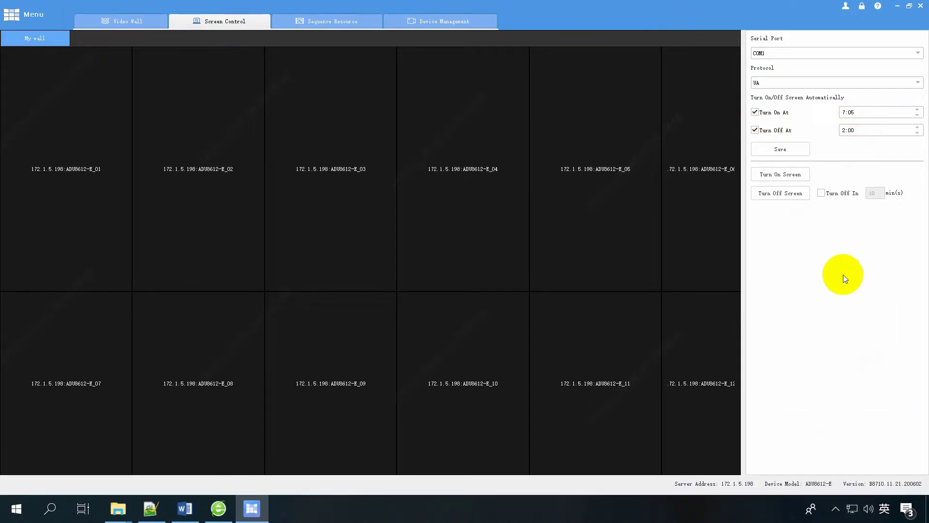
Test screens on, off, and a cancelled 1-minute delayed turn-off, then off and back on.
click(797, 178)
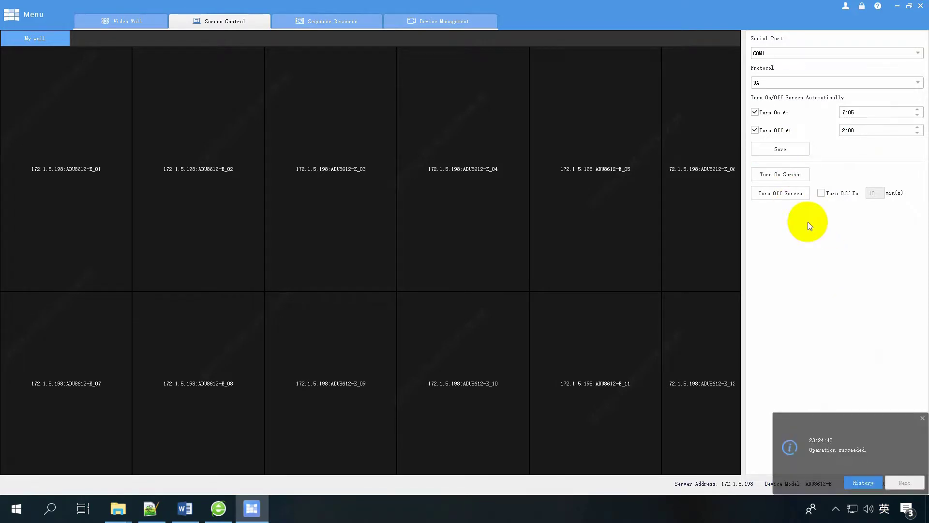
click(790, 194)
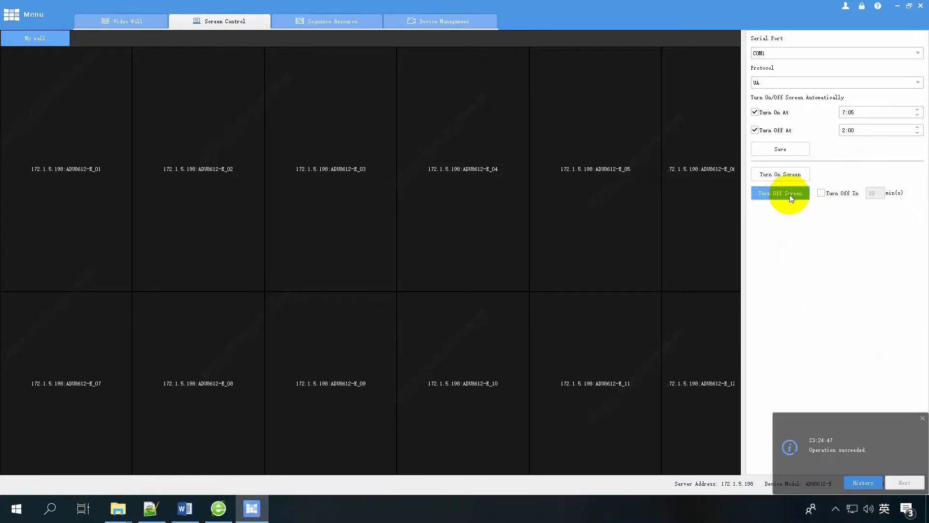
click(821, 193)
click(877, 194)
key(BackSpace)
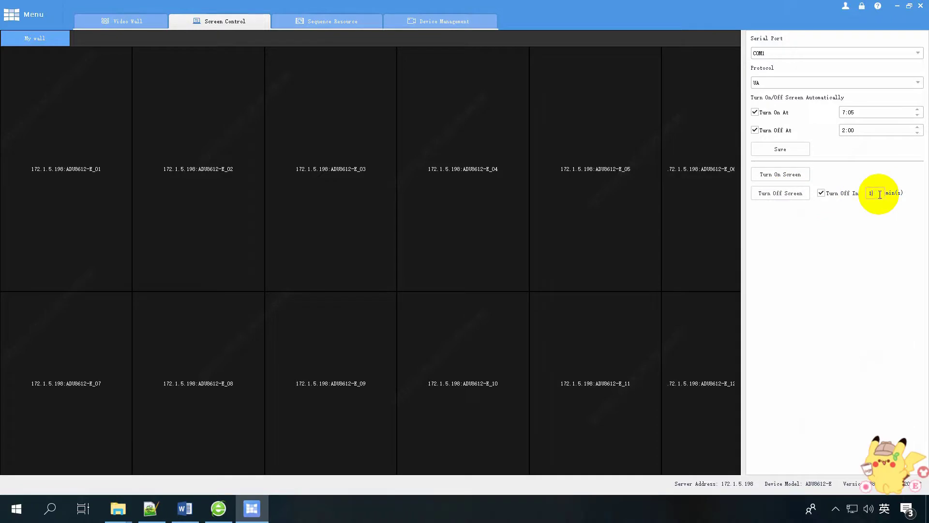
click(783, 193)
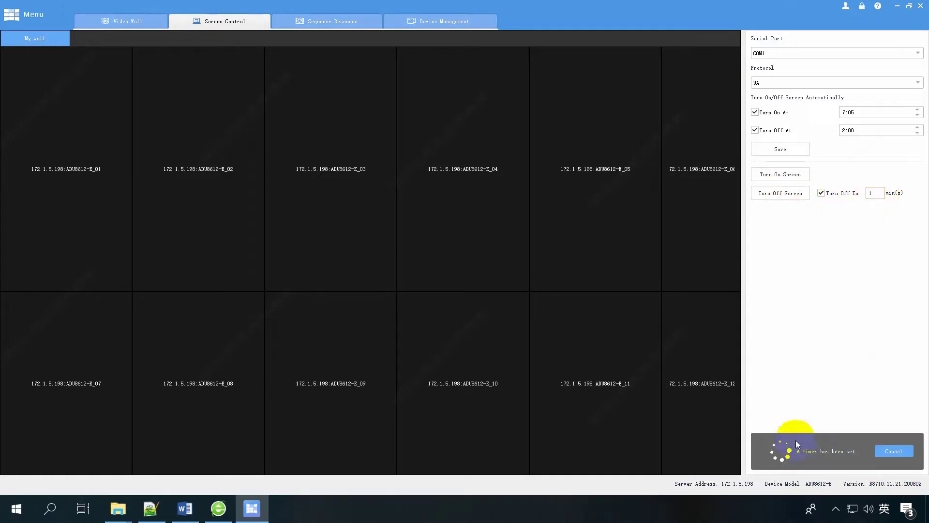
click(895, 455)
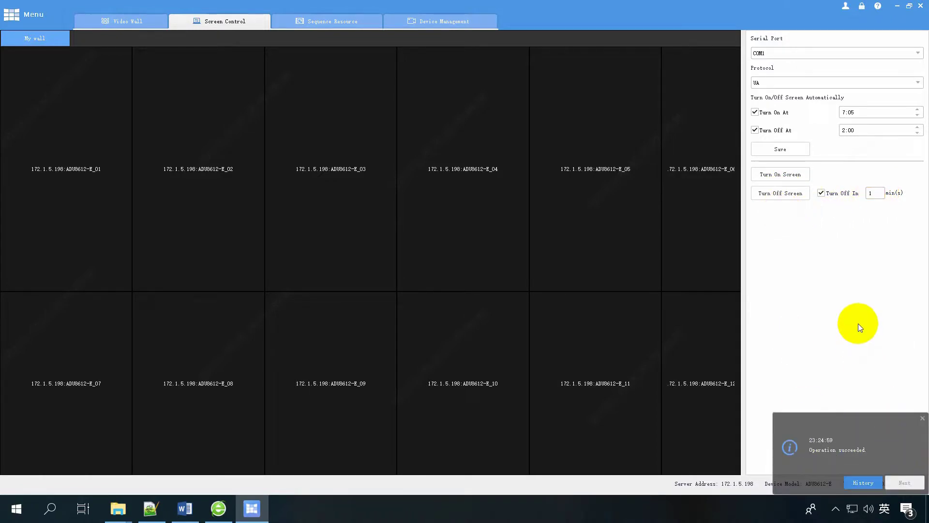
click(791, 195)
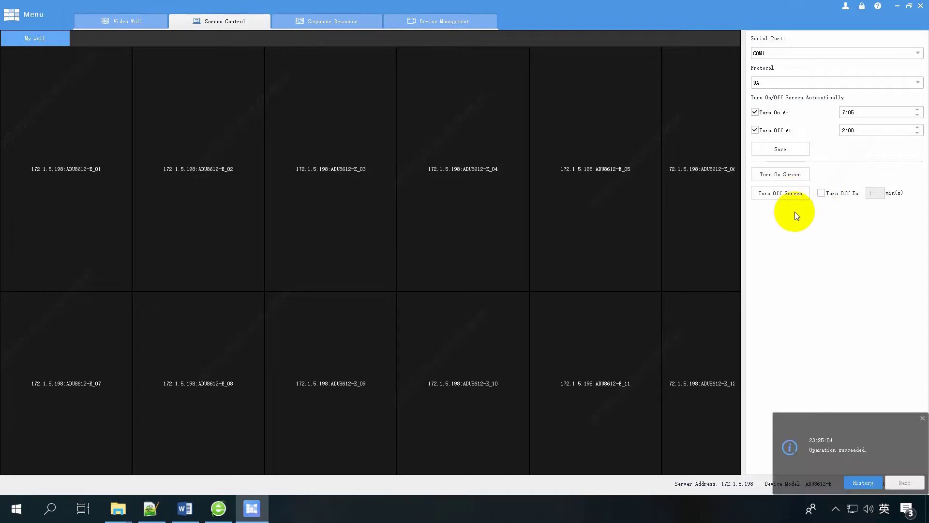
click(787, 177)
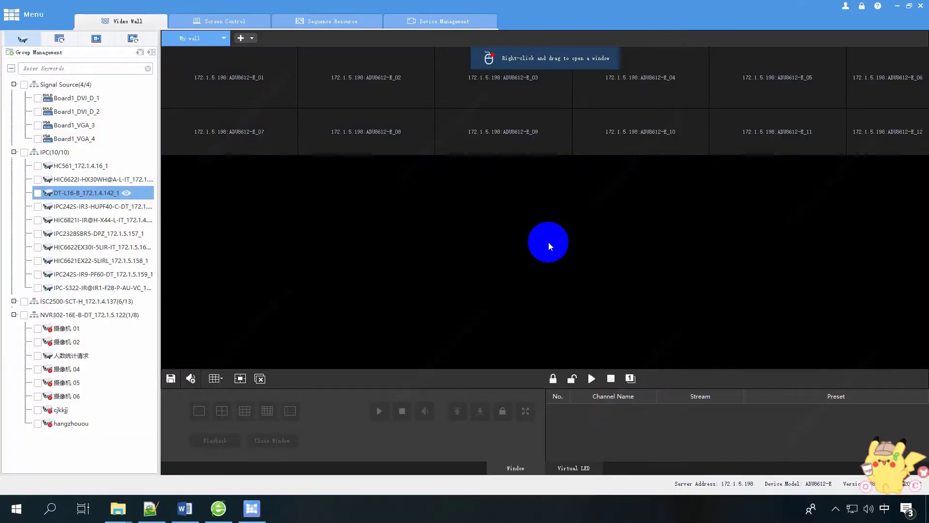
Set screen control to serial port COM2 with the MODBUS protocol.
click(218, 21)
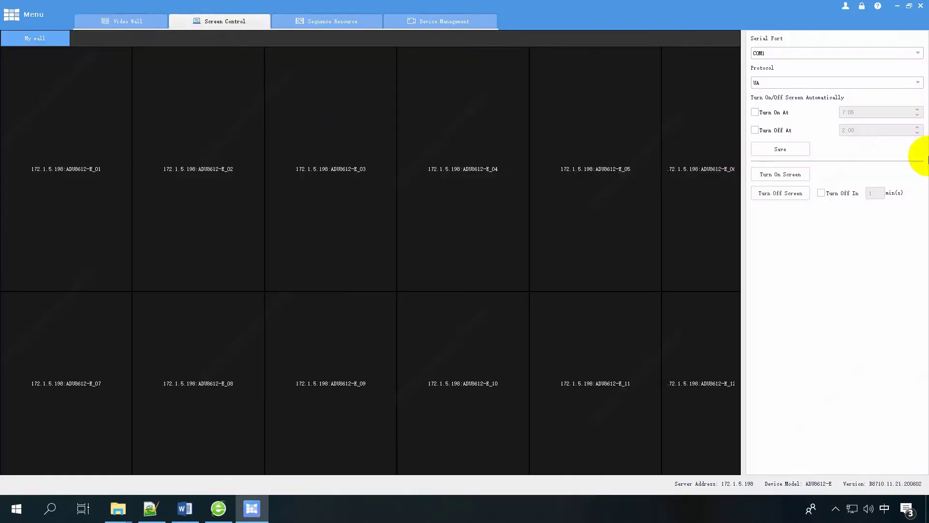
click(815, 52)
click(800, 81)
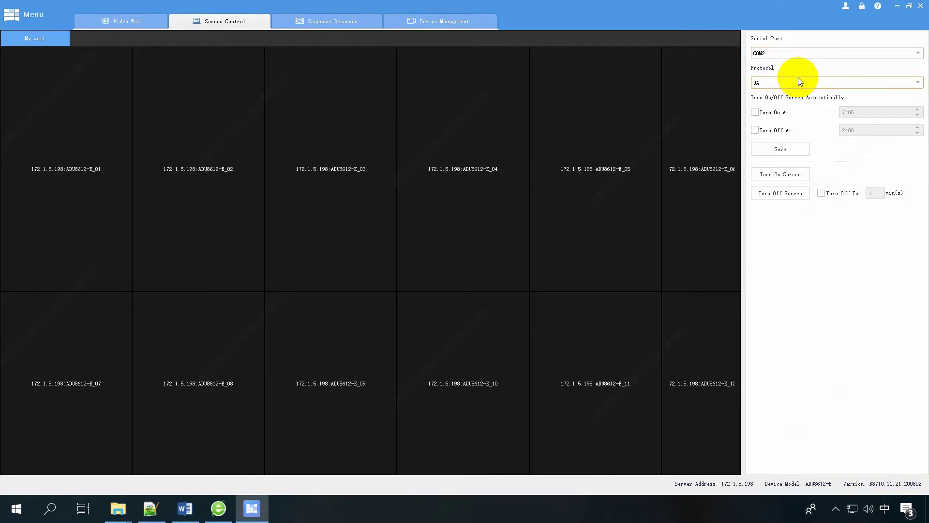
click(779, 82)
click(781, 124)
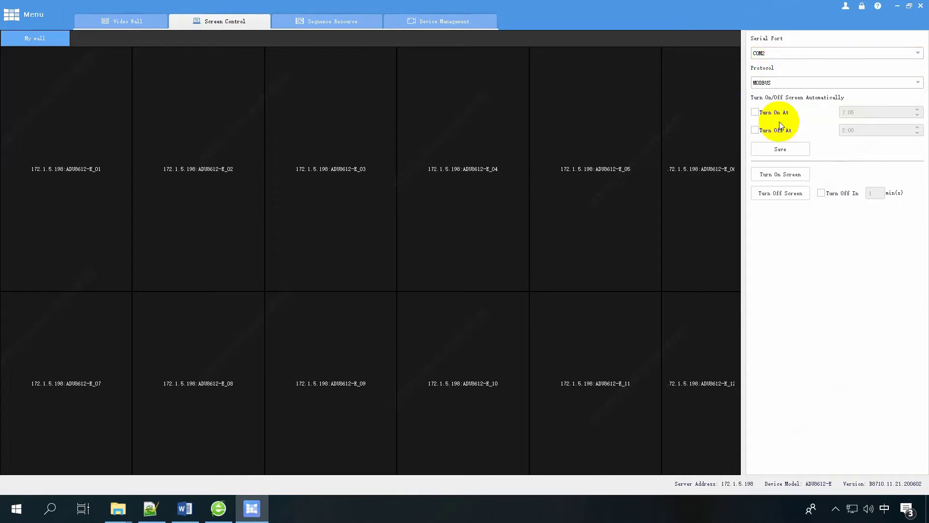
Schedule automatic screen turn-on at 7:10 and turn-off at 3:00, and save.
click(755, 112)
click(901, 115)
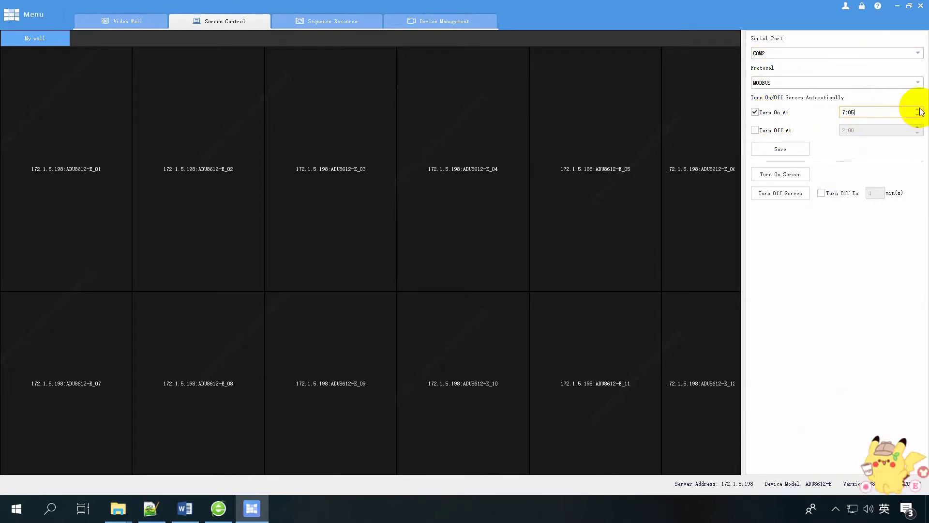
click(918, 110)
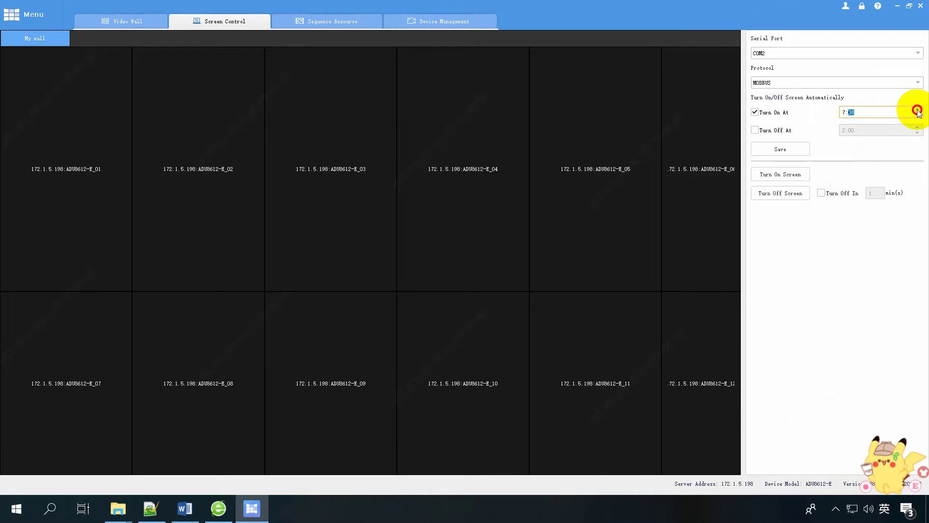
click(774, 131)
click(846, 131)
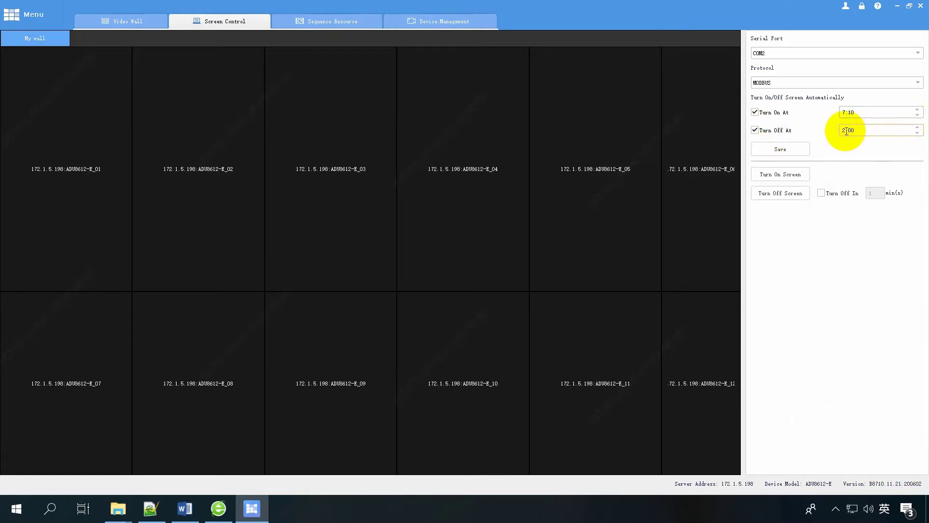
click(916, 127)
click(794, 148)
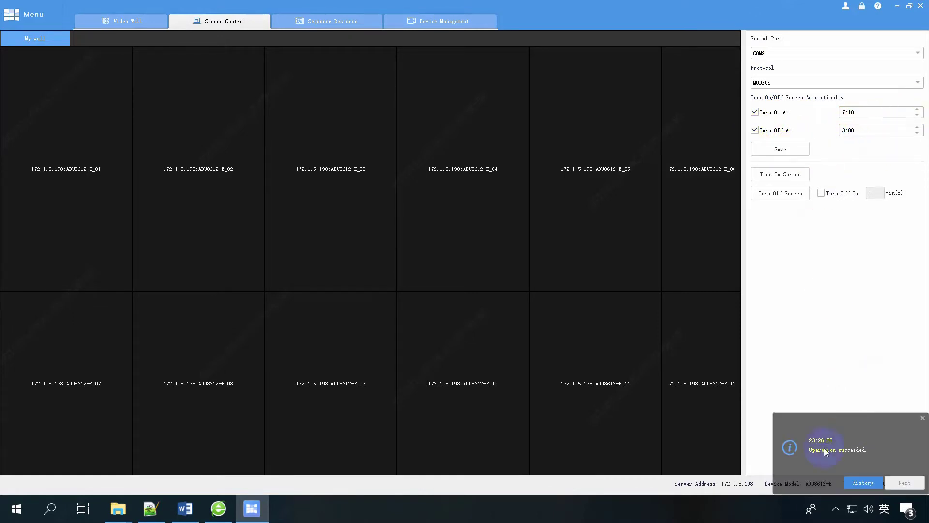
Test screens on and off, start then cancel a delayed turn-off, and switch screens off and on again.
click(794, 175)
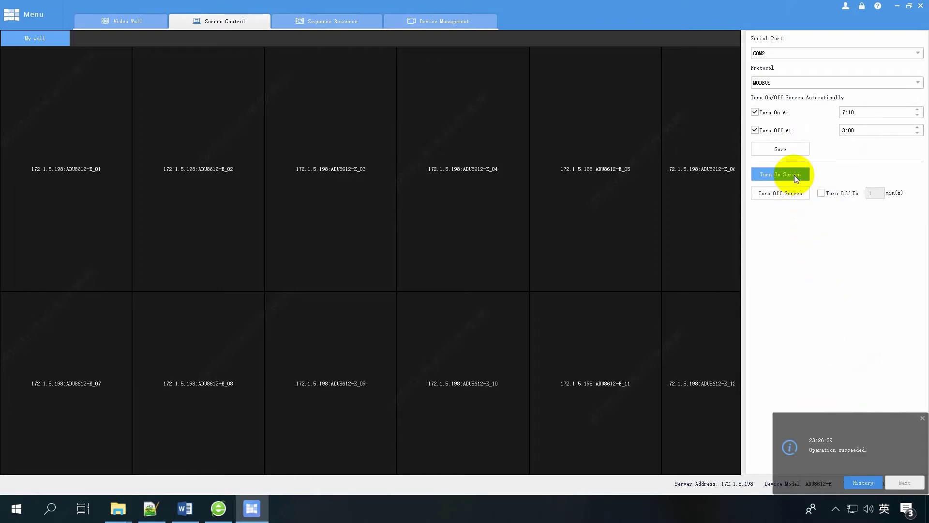
click(783, 193)
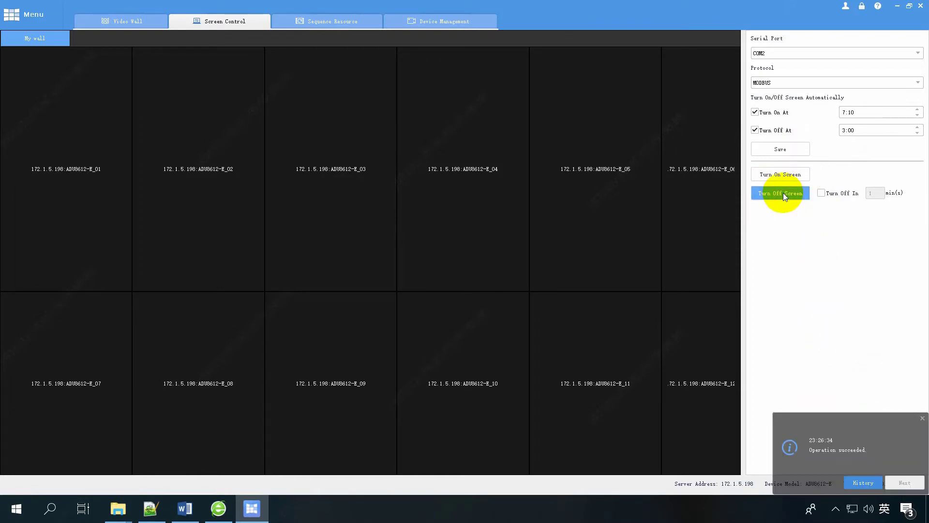
click(822, 193)
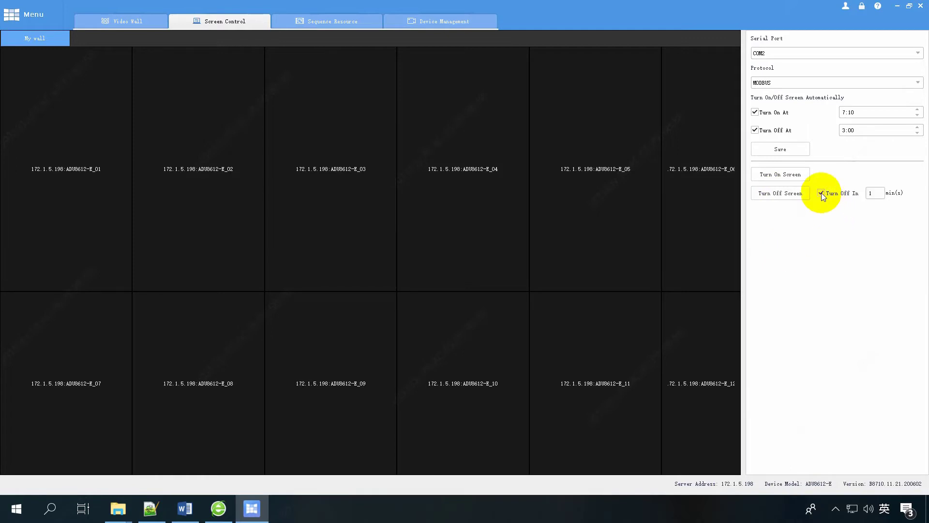
click(870, 193)
text(1)
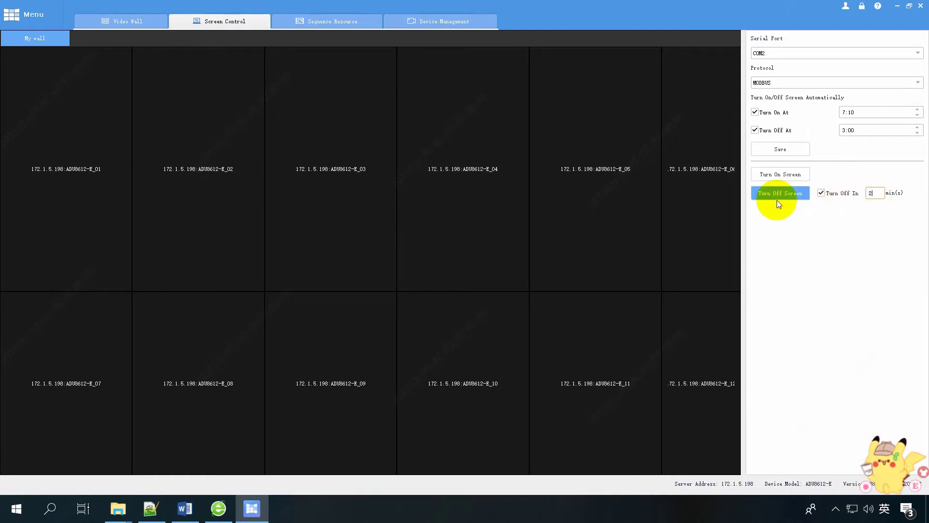
click(778, 193)
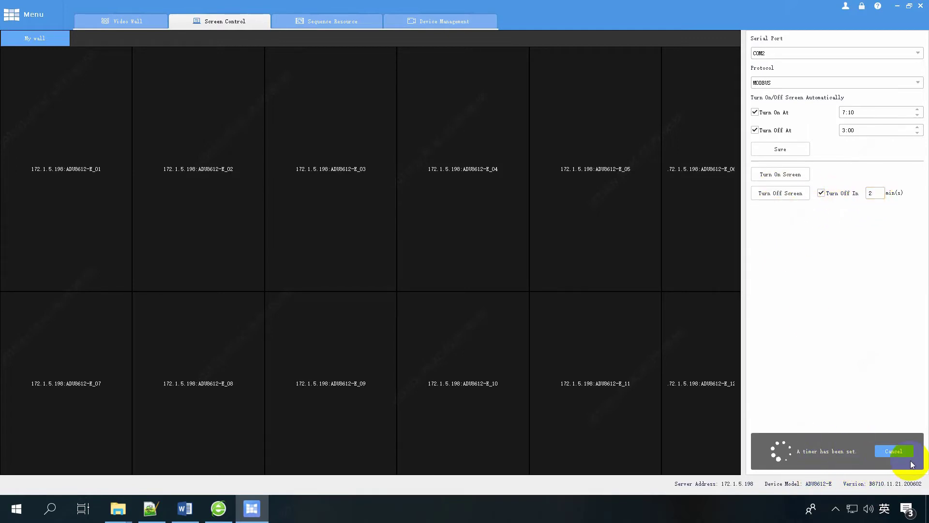
click(893, 451)
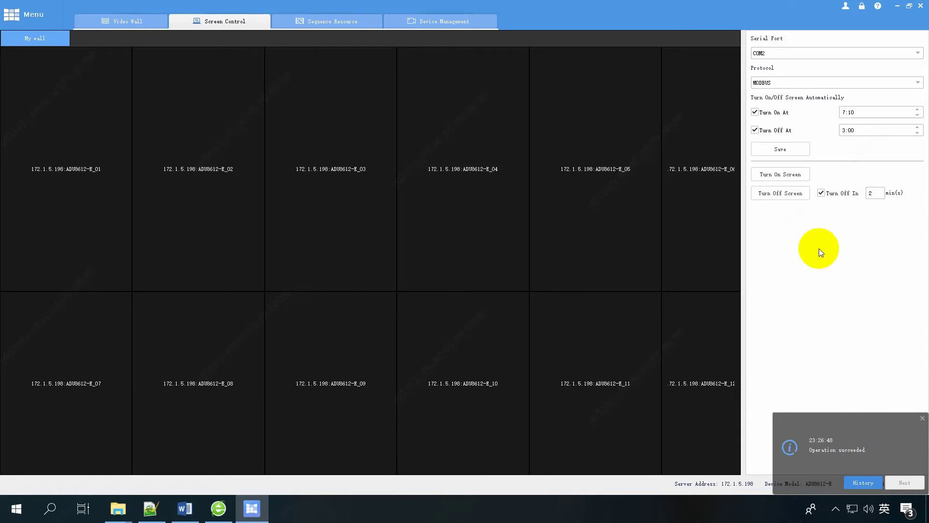
click(821, 193)
click(792, 194)
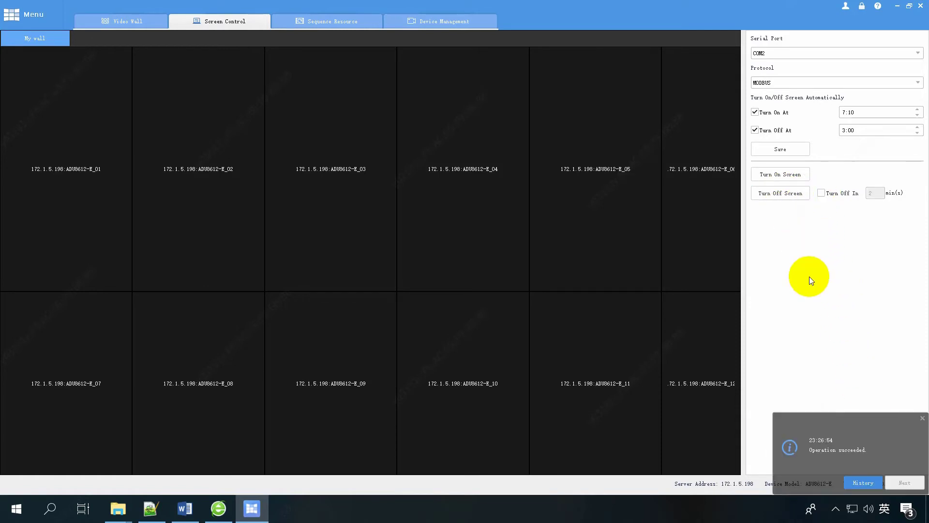
click(787, 175)
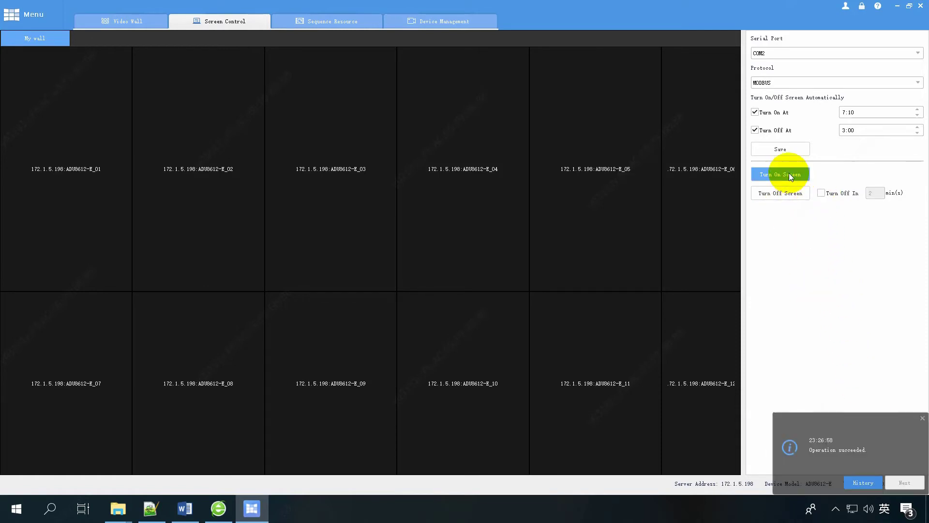